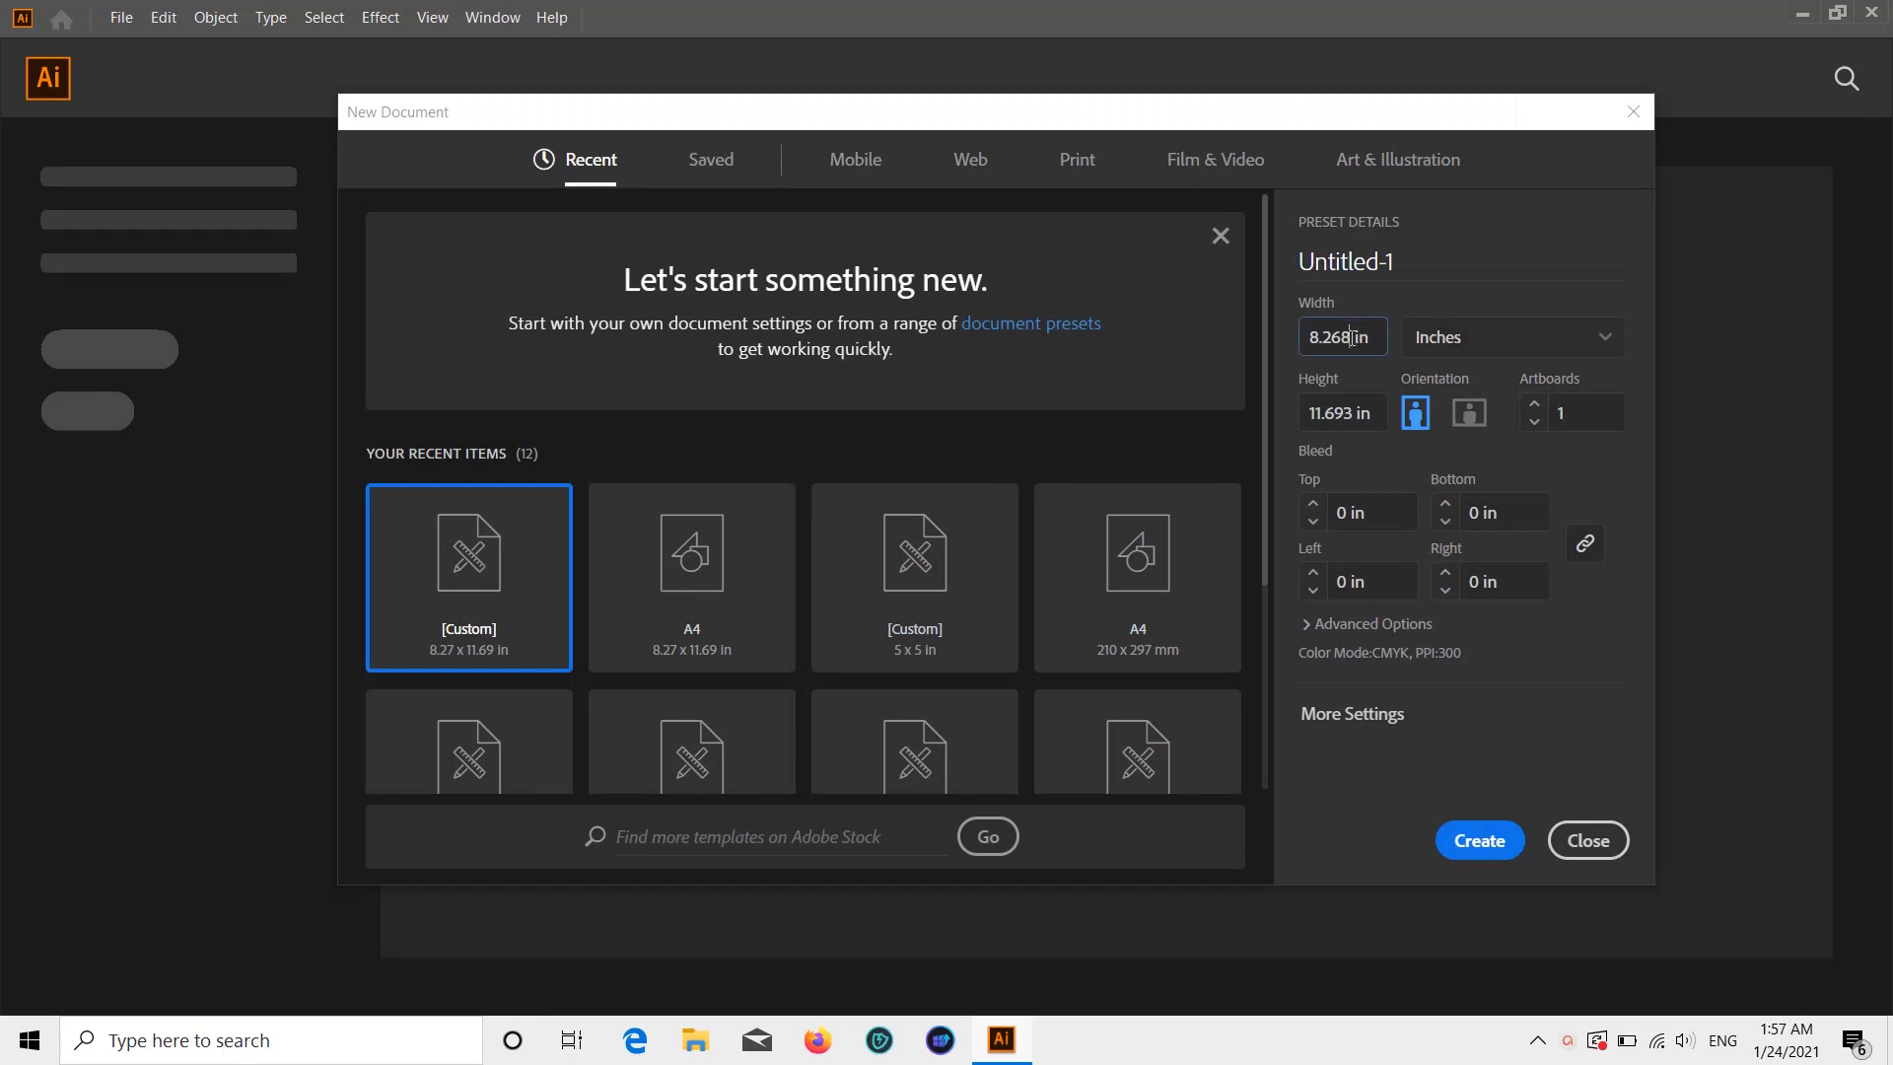
- Create a new document 5 in wide and 5 in high
left_click(1351, 337)
key("BackSpace")
type("5")
left_click(1375, 421)
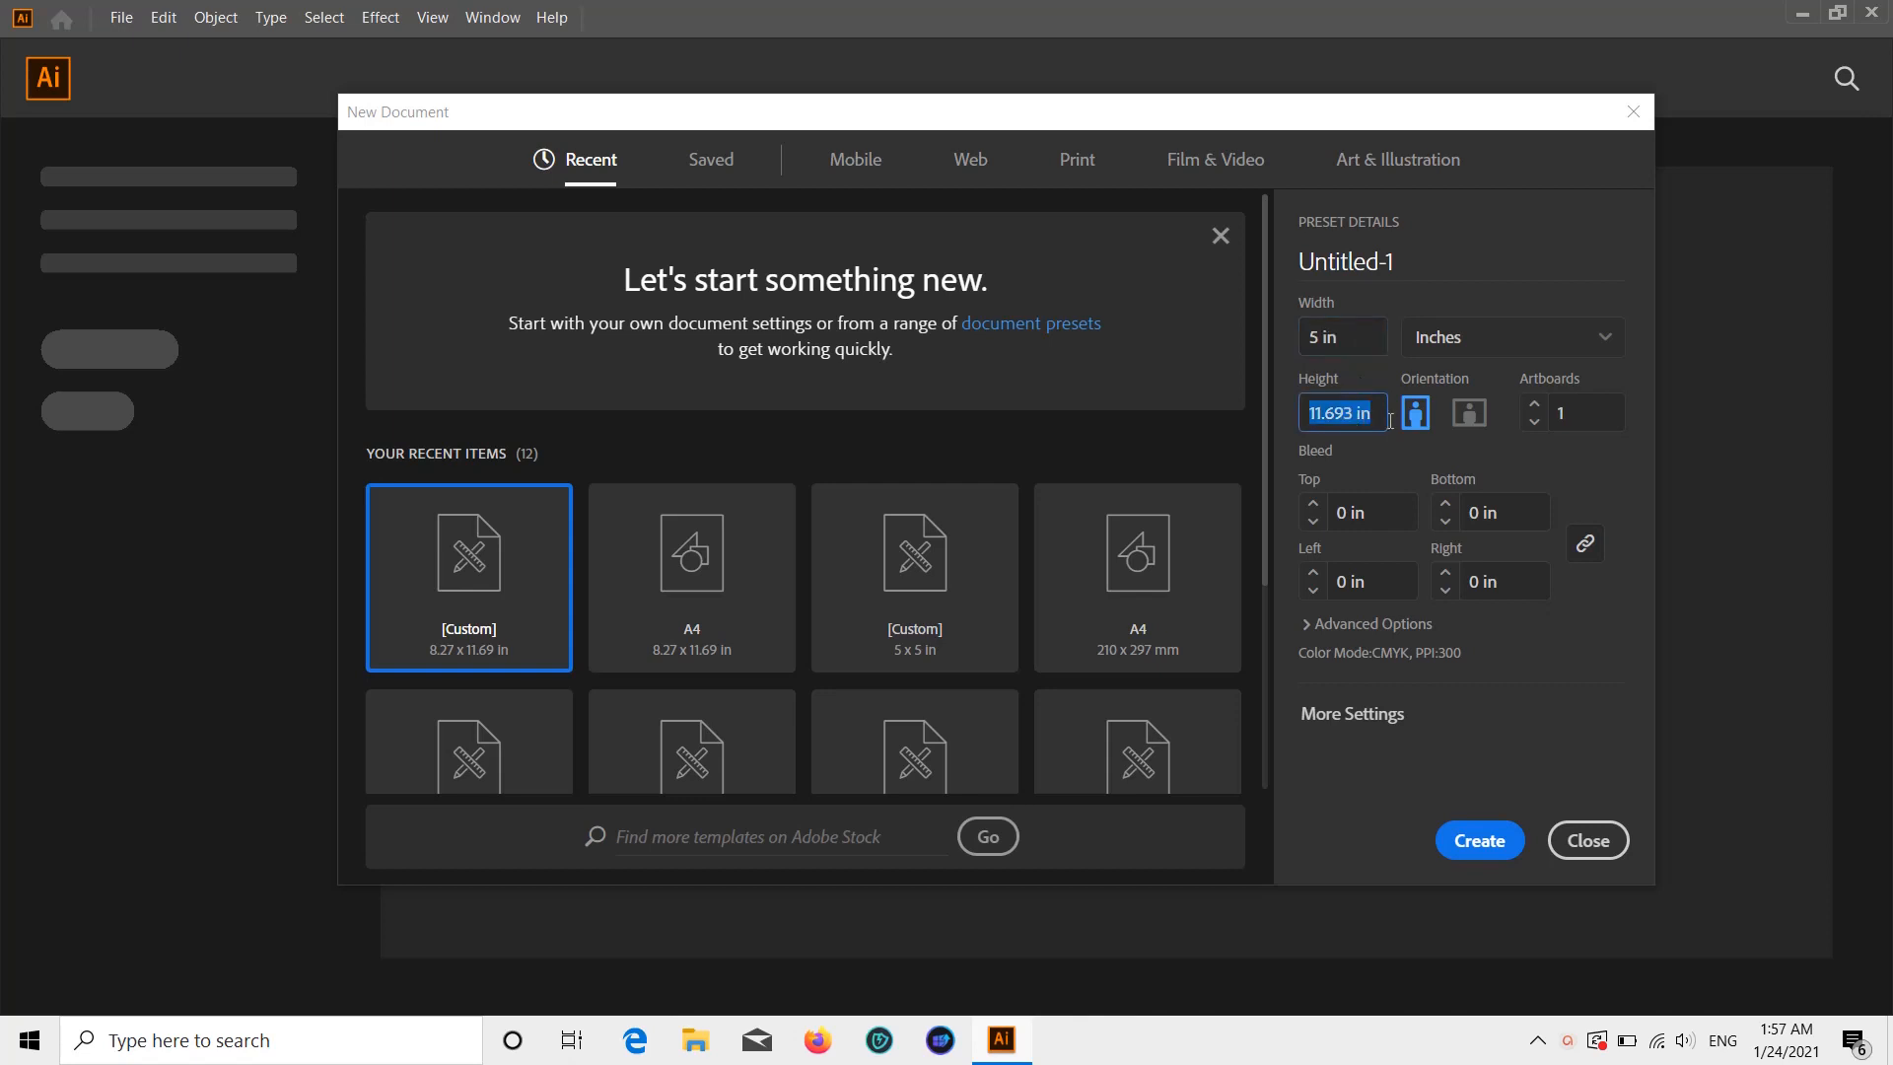
key("BackSpace")
type("5")
left_click(1405, 423)
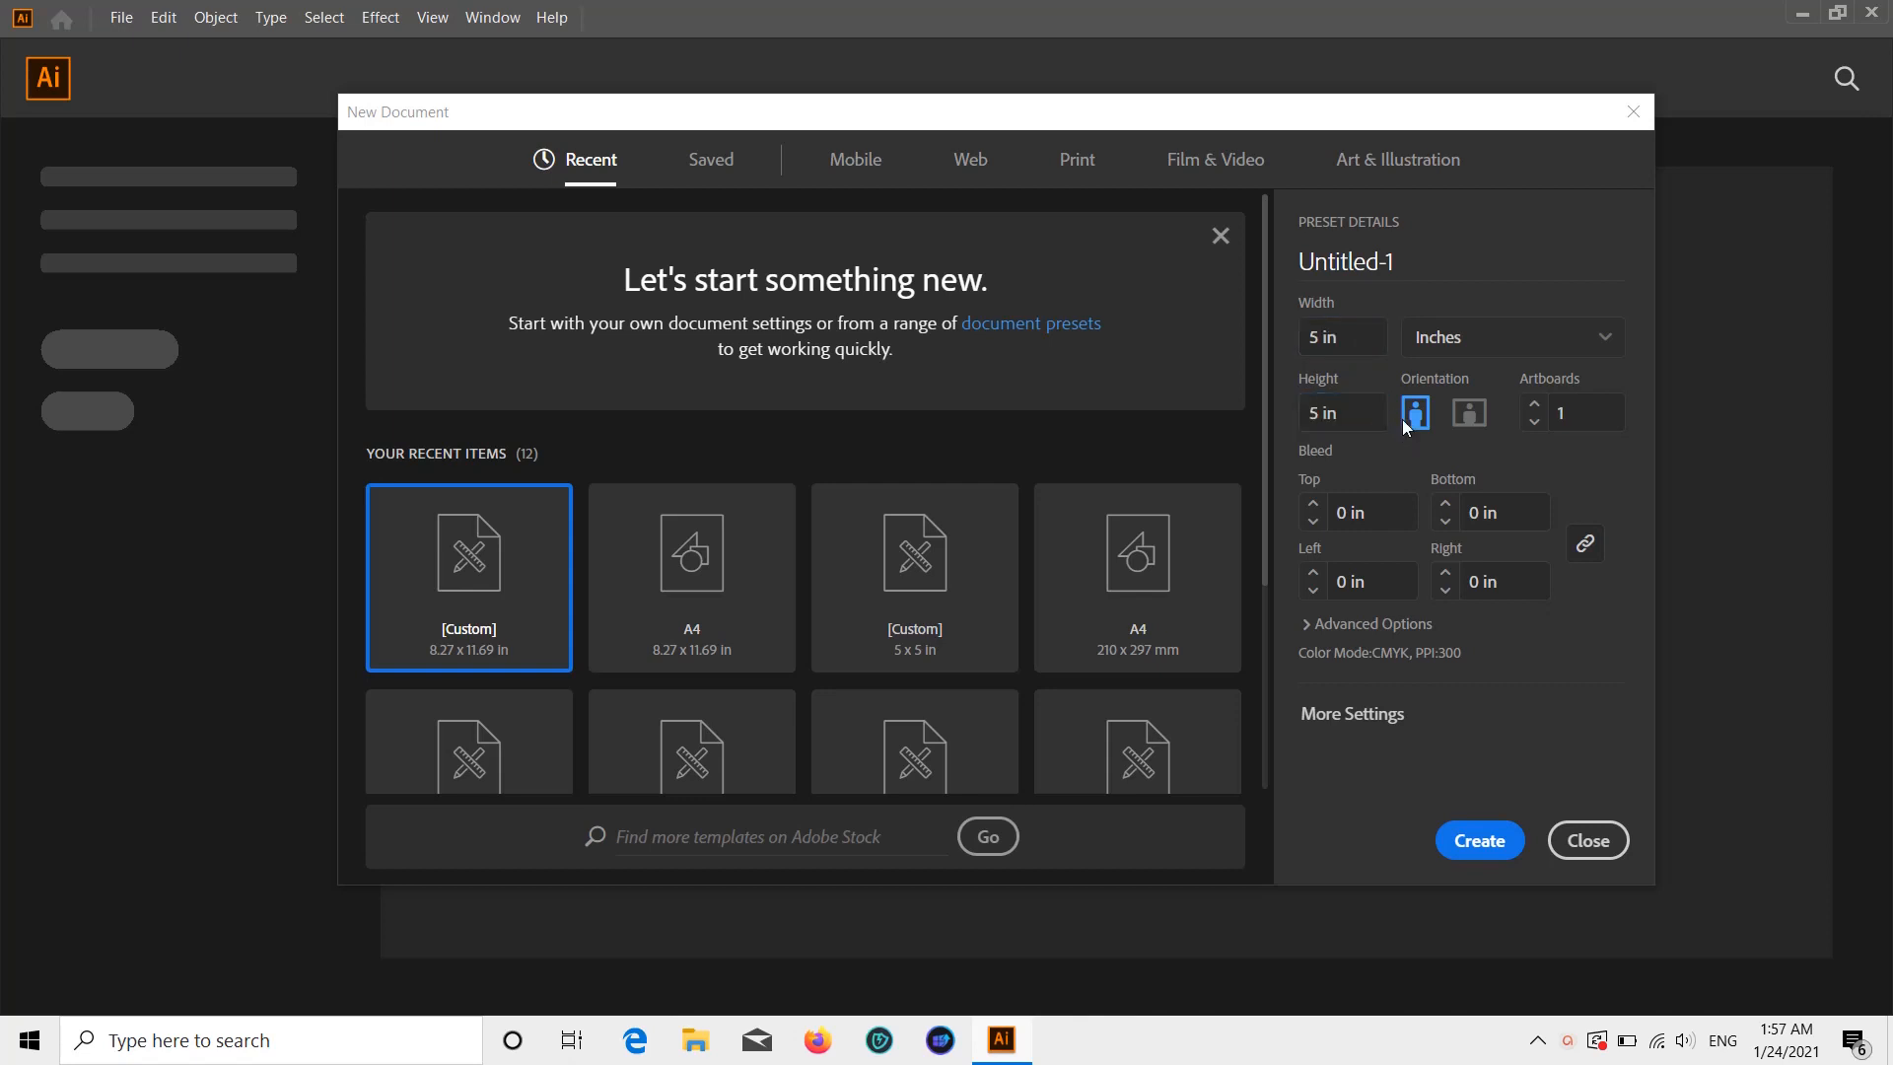
left_click(1469, 839)
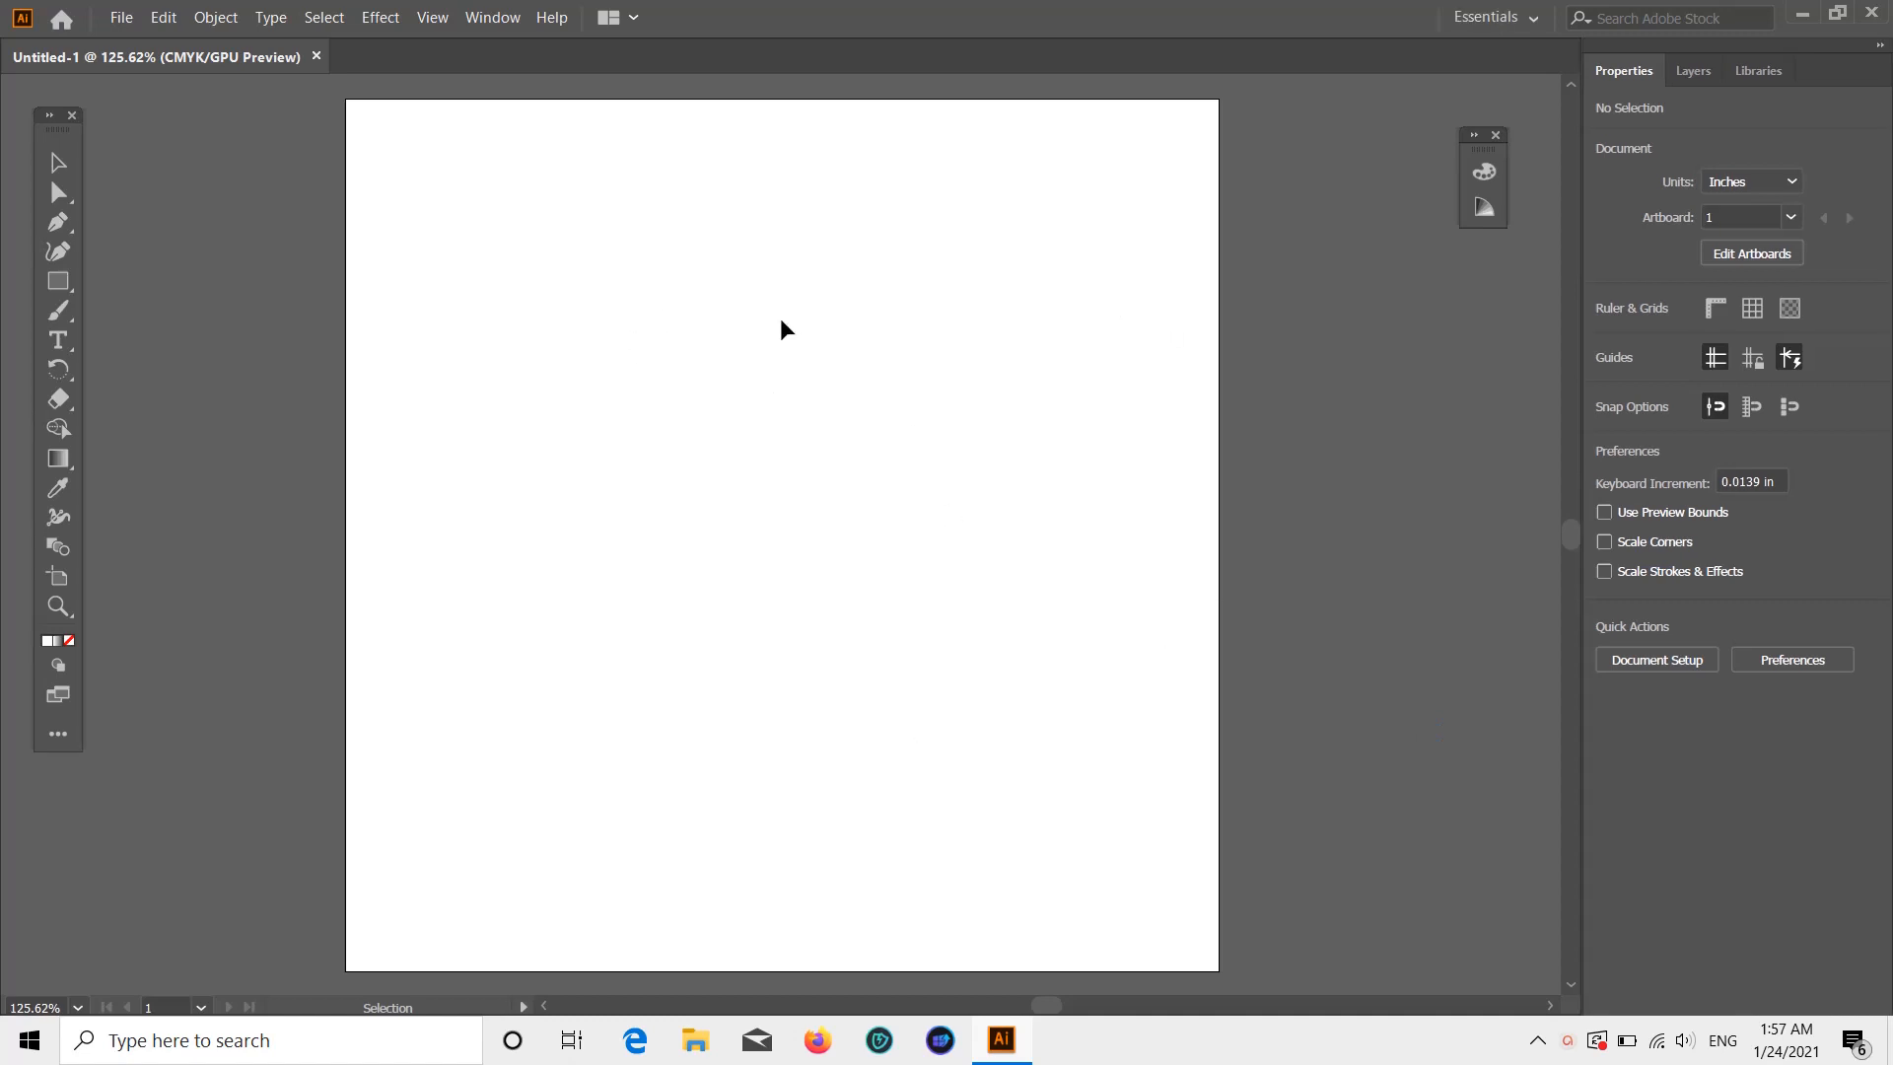
- Draw a closed, curved leaf shape about 2.09 × 2.91 in with the Pen tool, its tip pointing up to the right
left_click(57, 223)
left_click(550, 675)
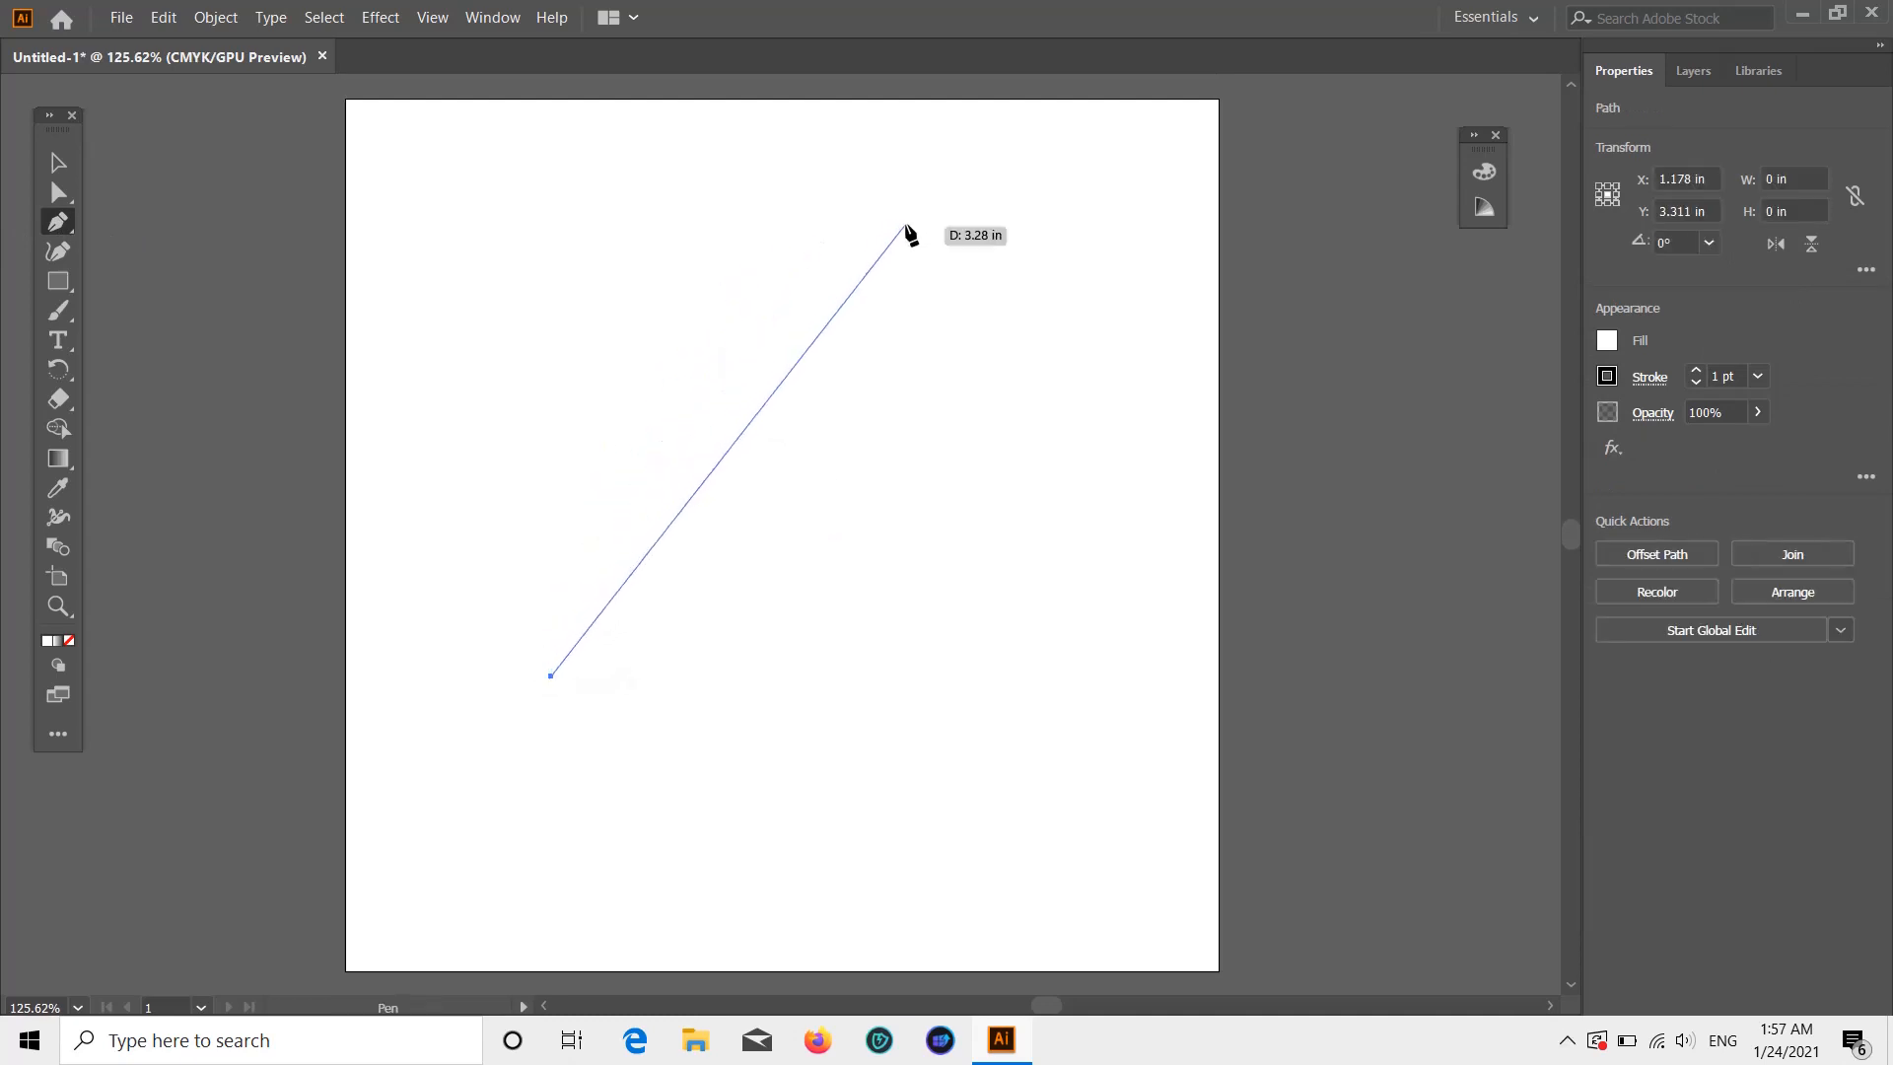
left_click_drag(895, 230, 1140, 111)
key("ctrl+z")
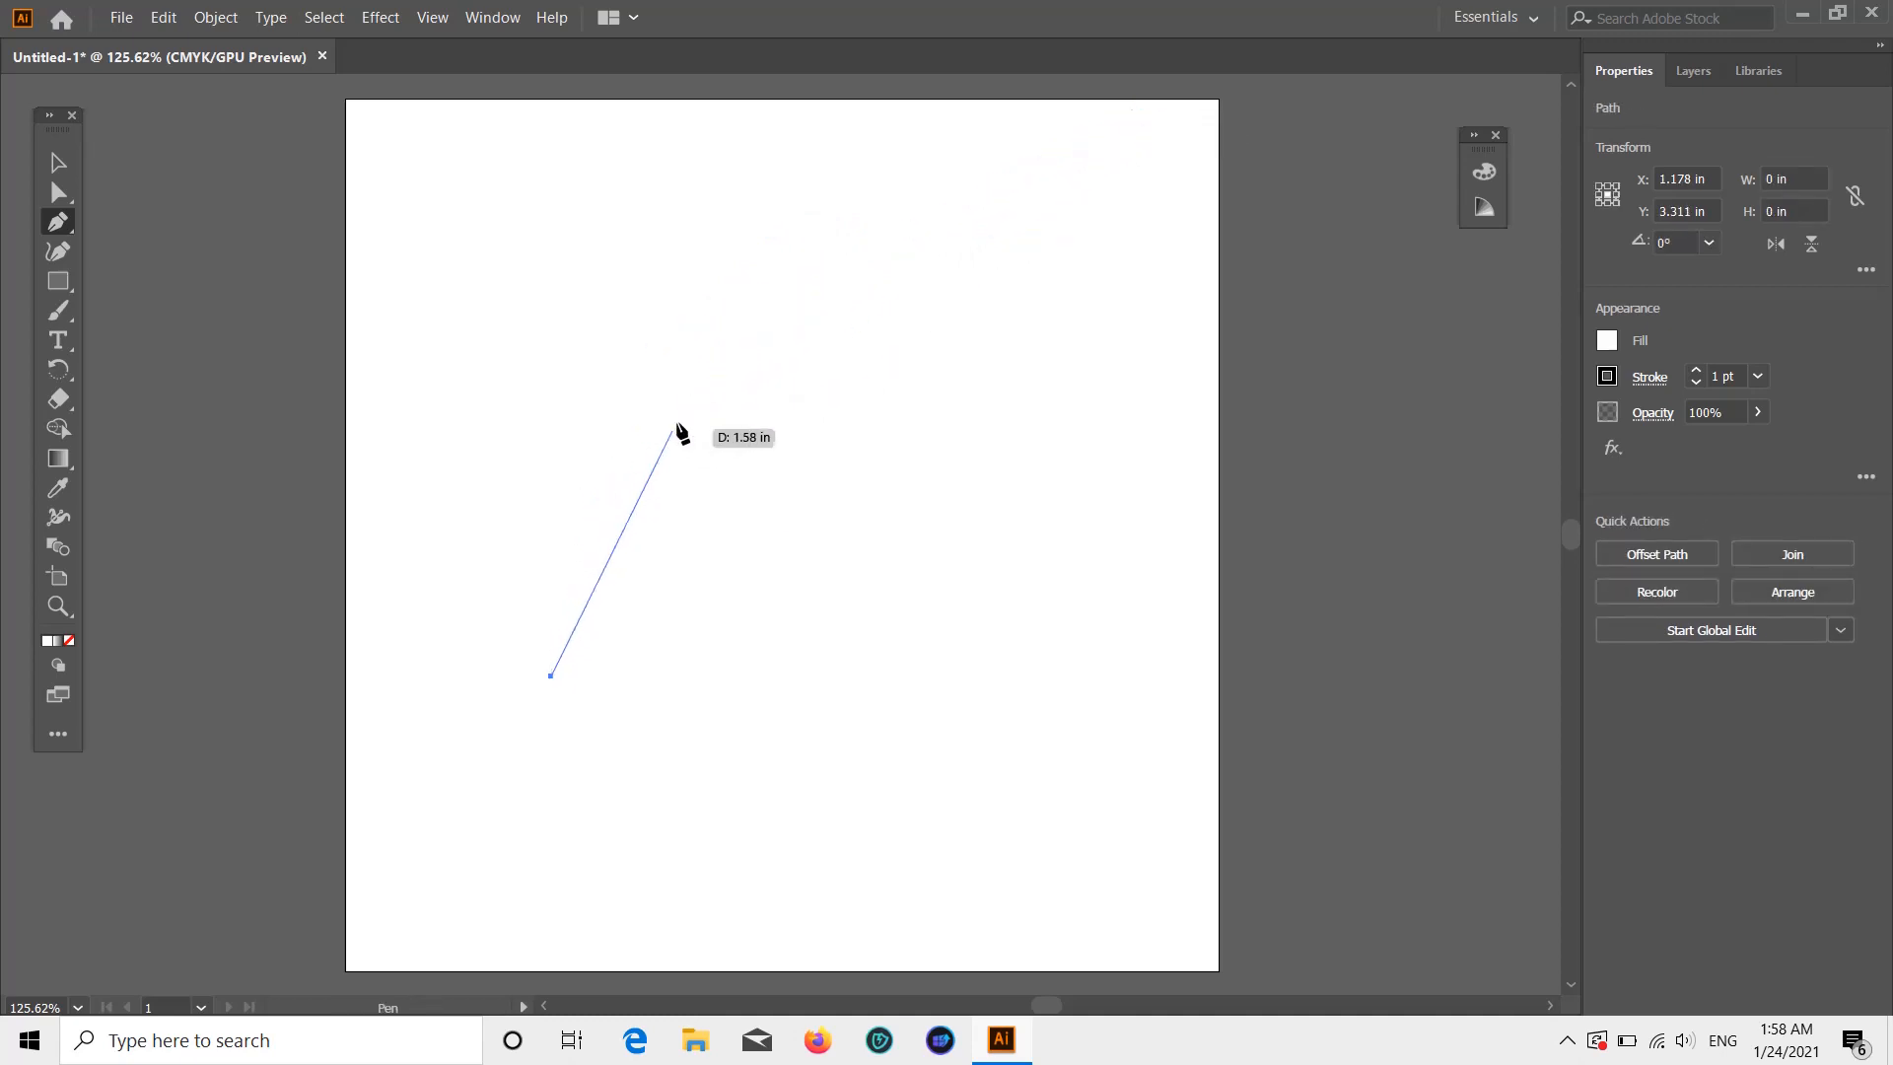
left_click_drag(689, 404, 873, 387)
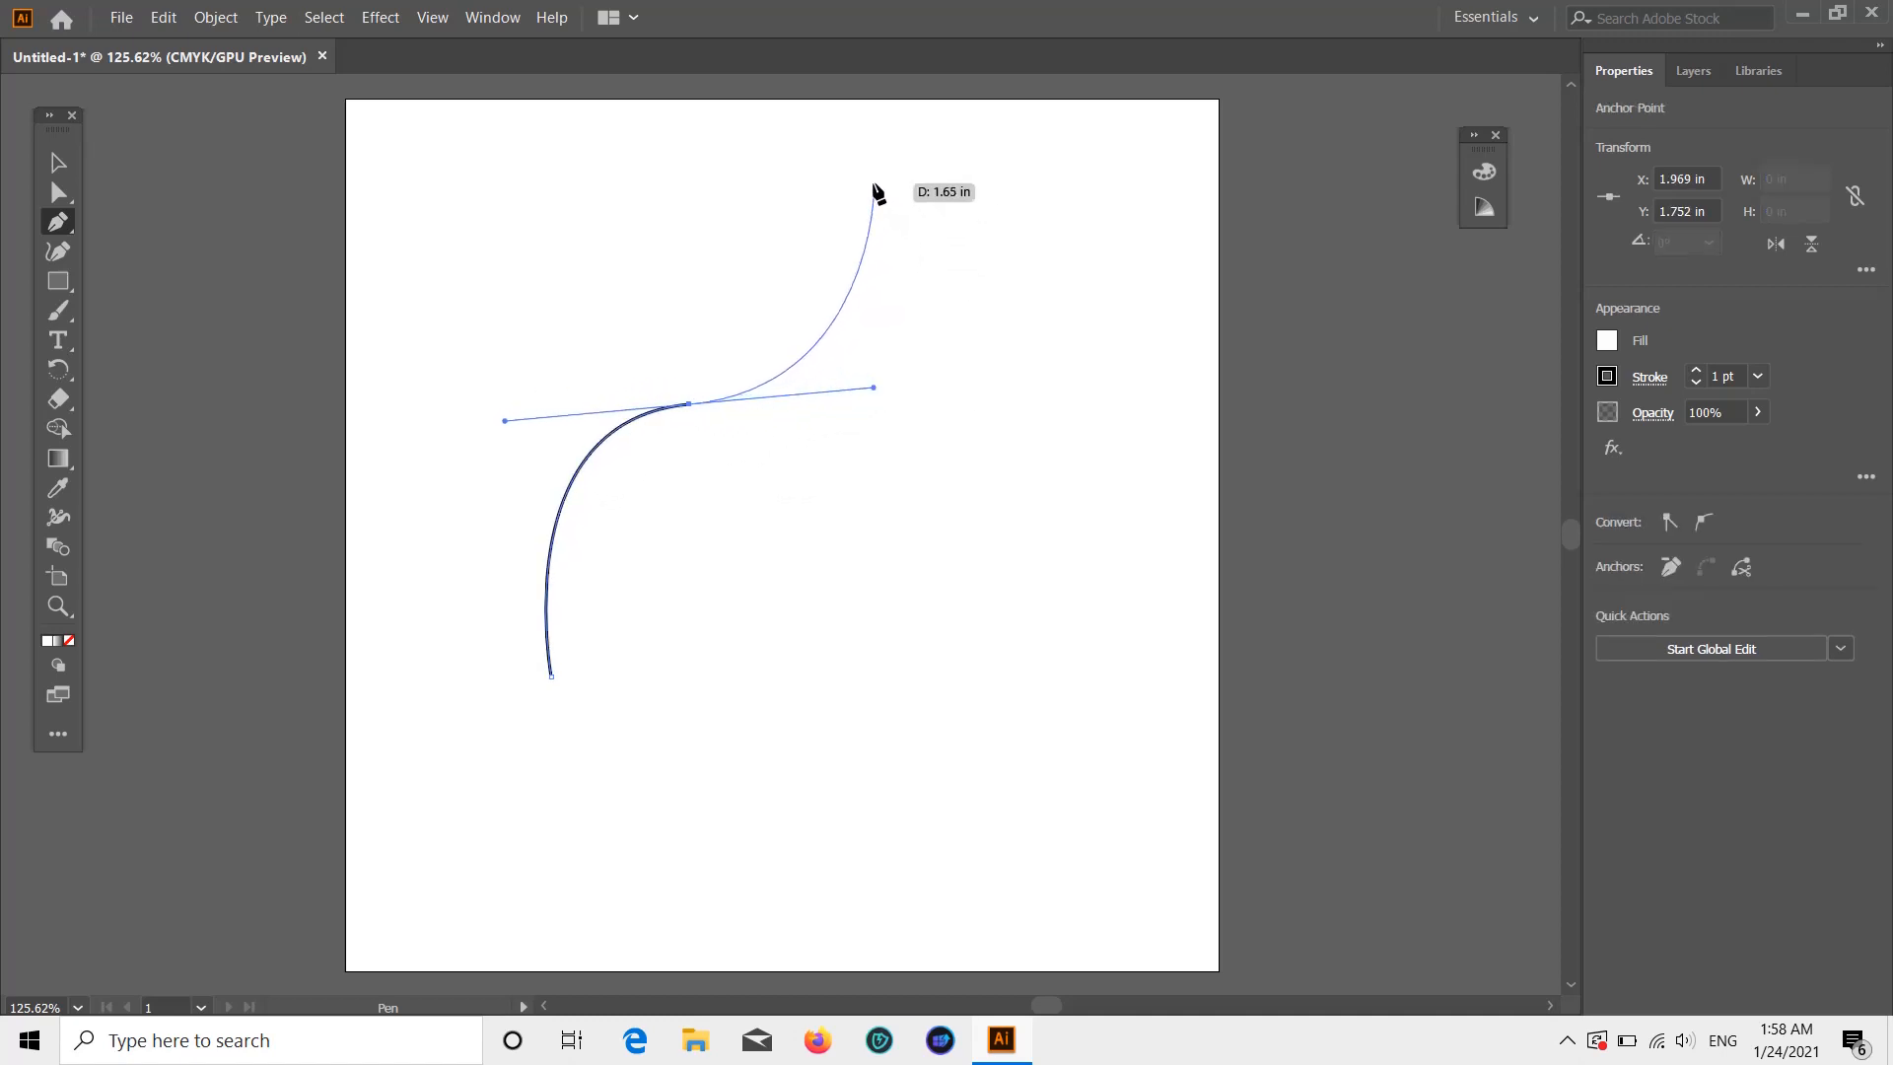
left_click_drag(858, 168, 710, 607)
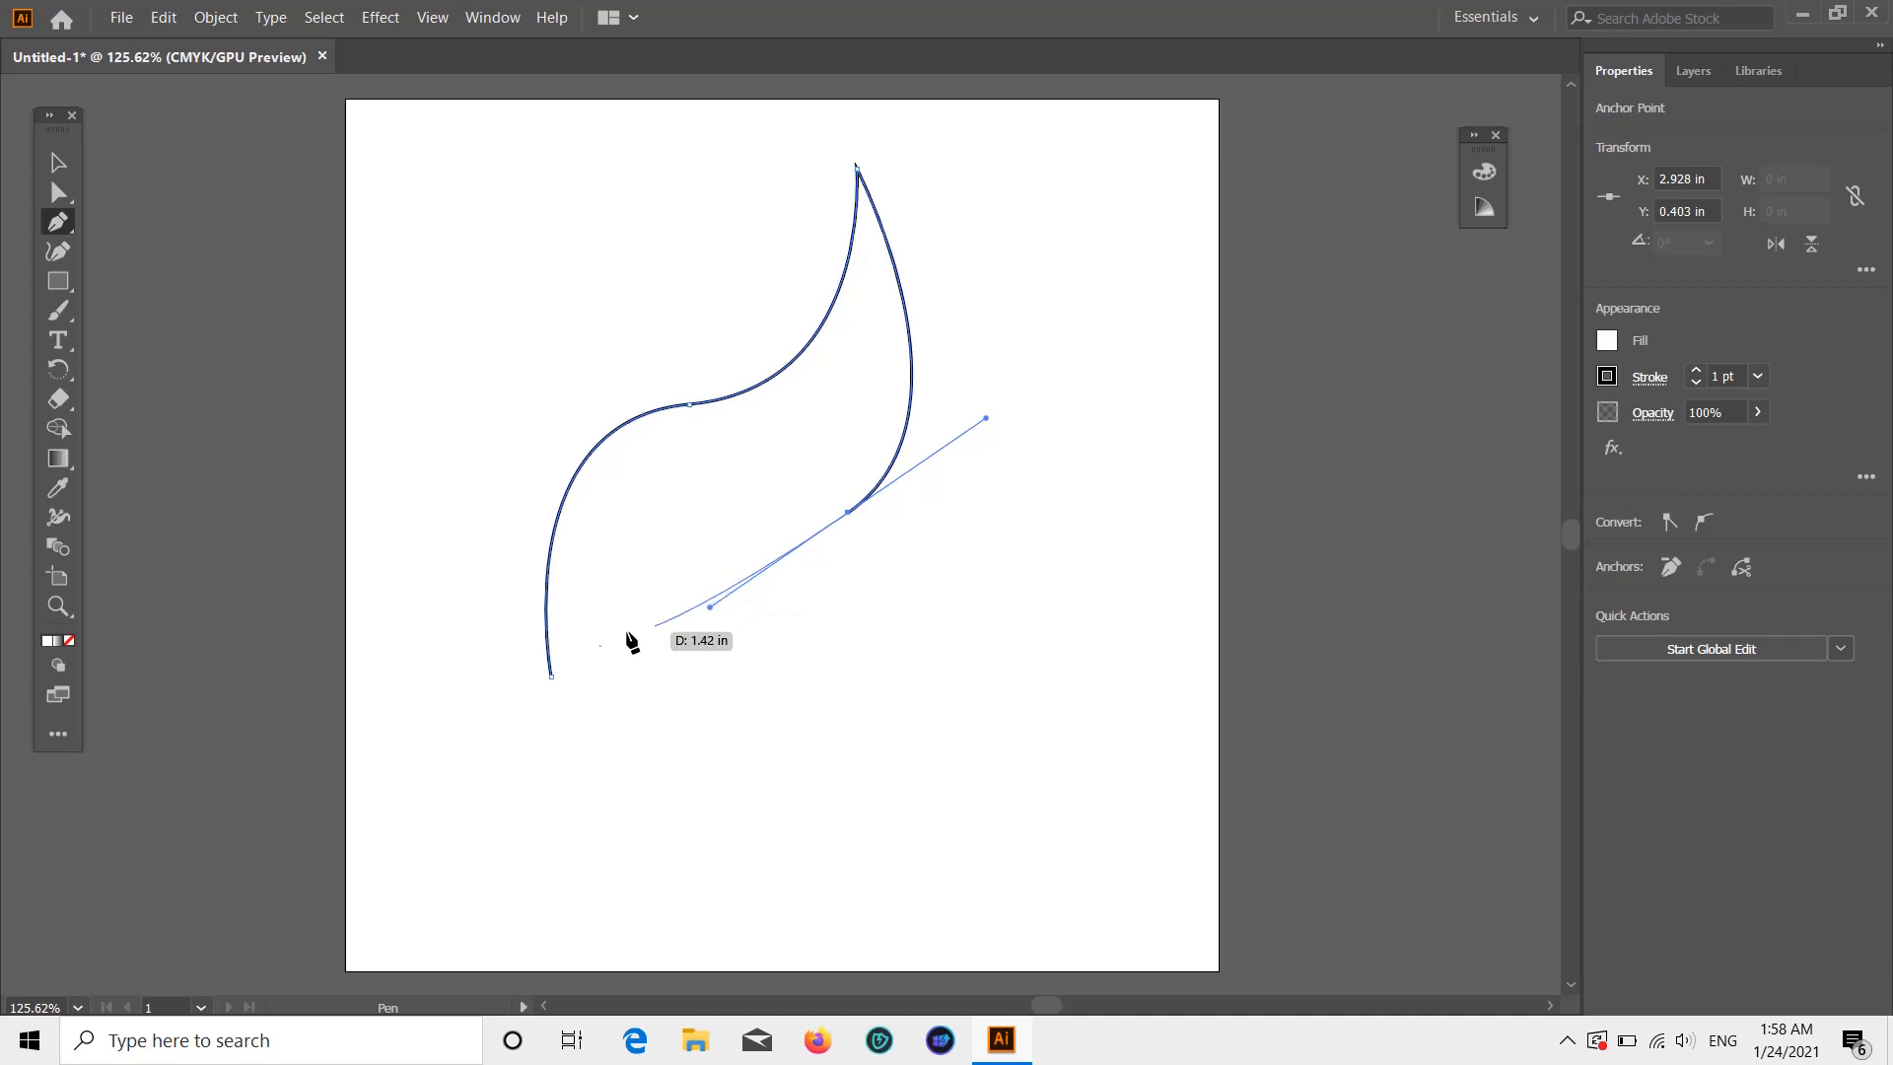
left_click(552, 676)
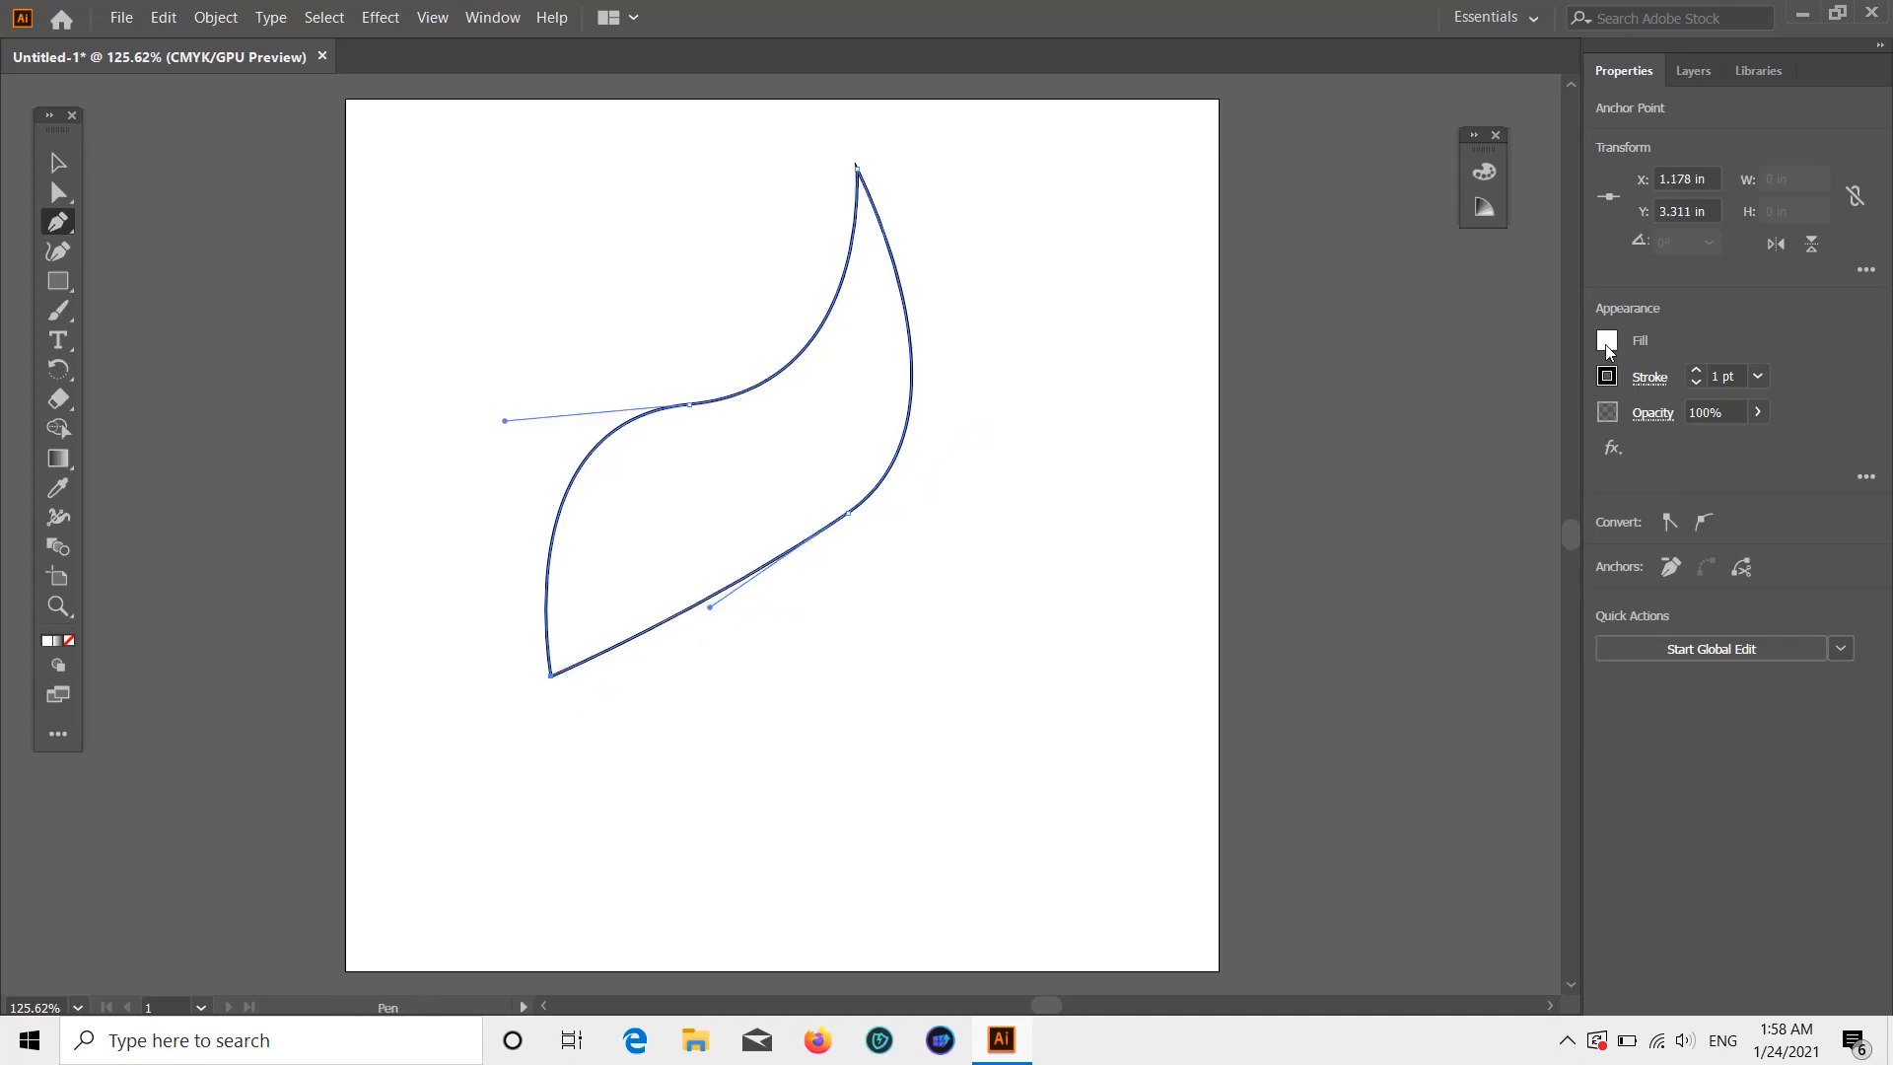
- Fill the leaf shape with the White, Black gradient swatch
left_click(1605, 343)
left_click(1544, 464)
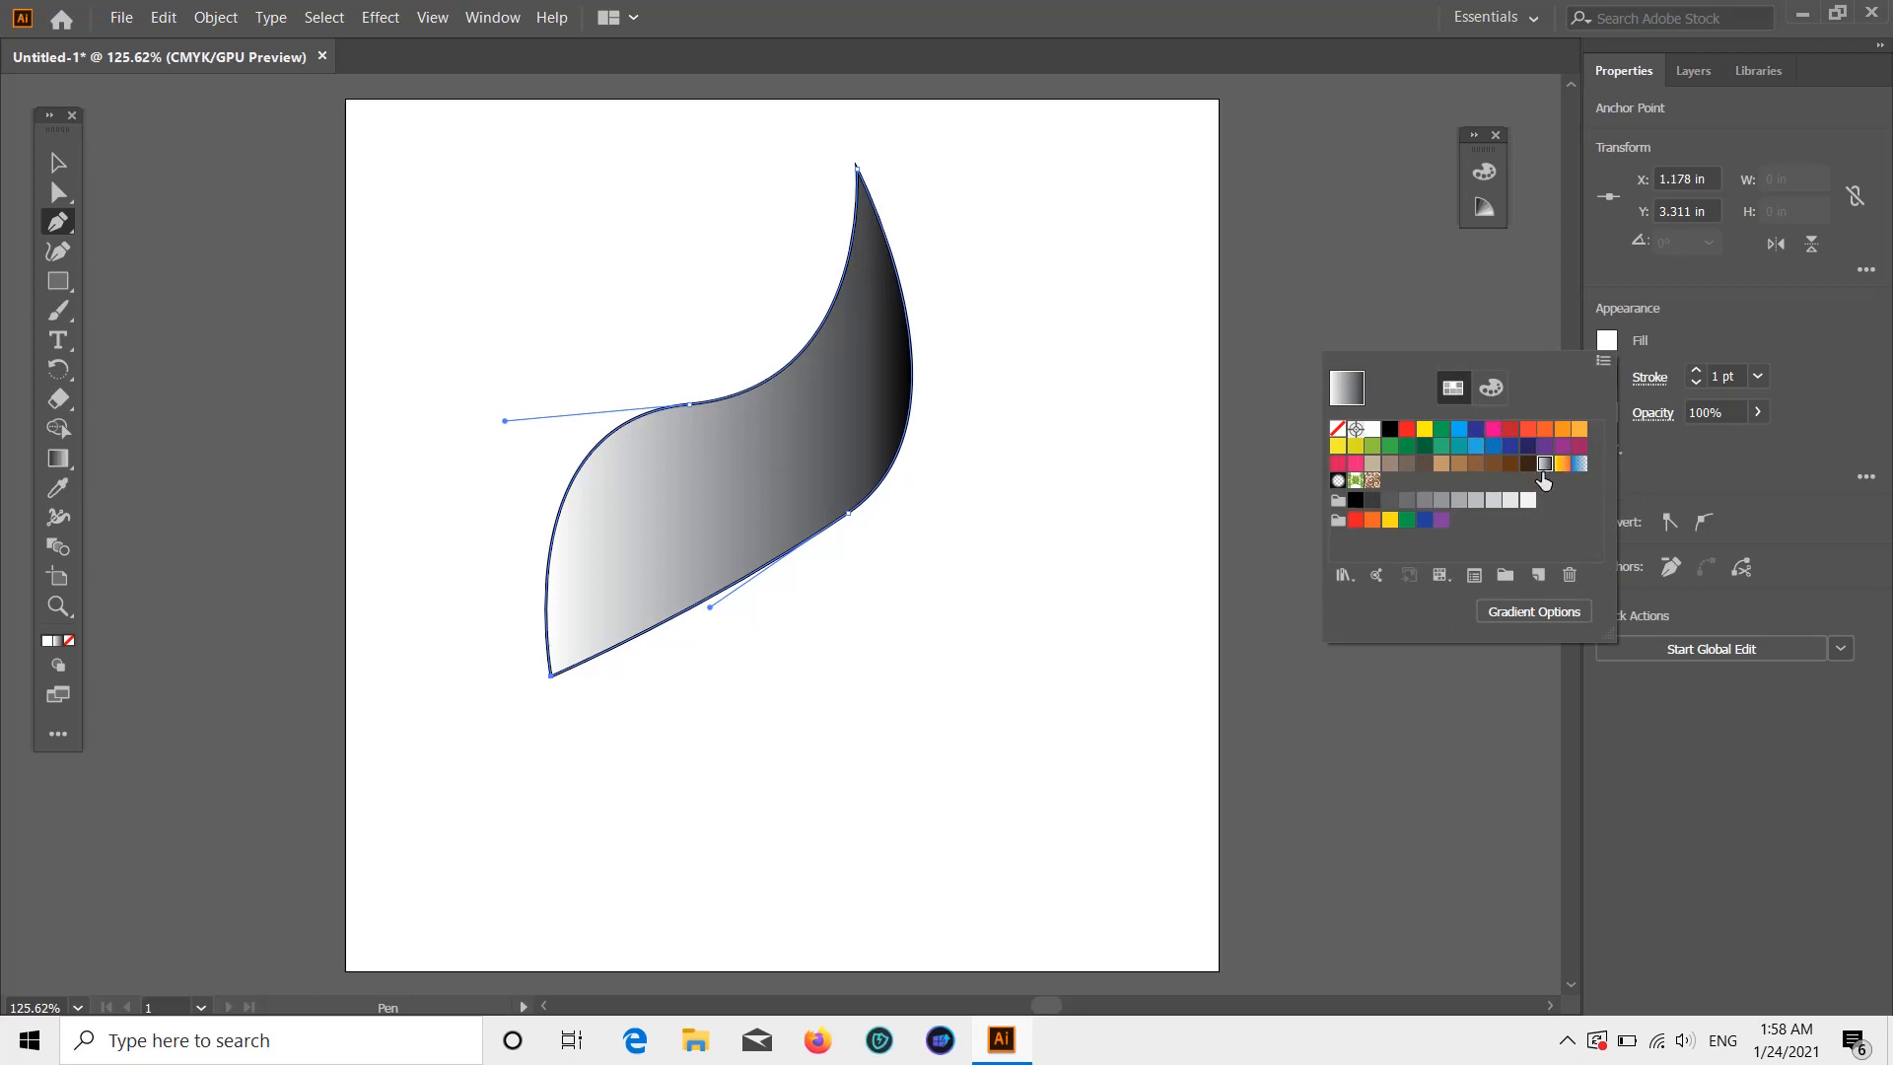
double_click(1543, 467)
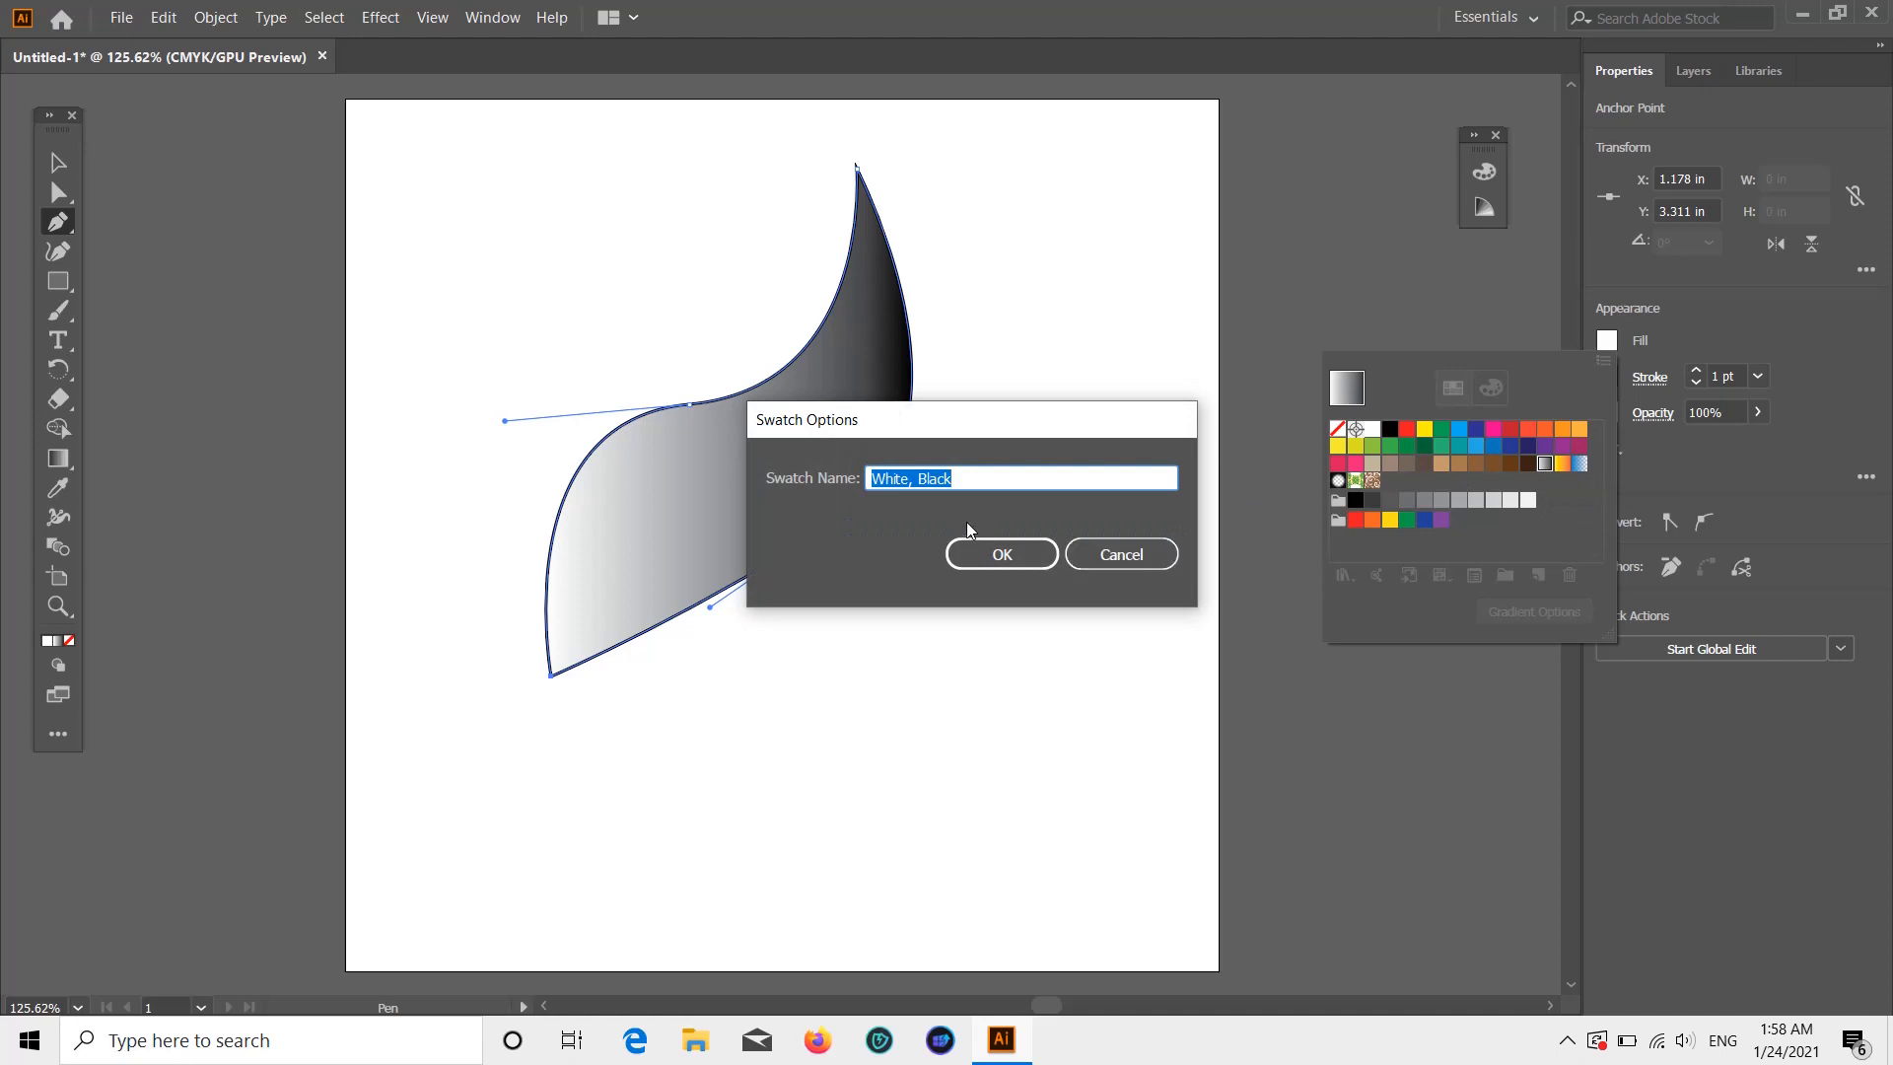
left_click(1101, 554)
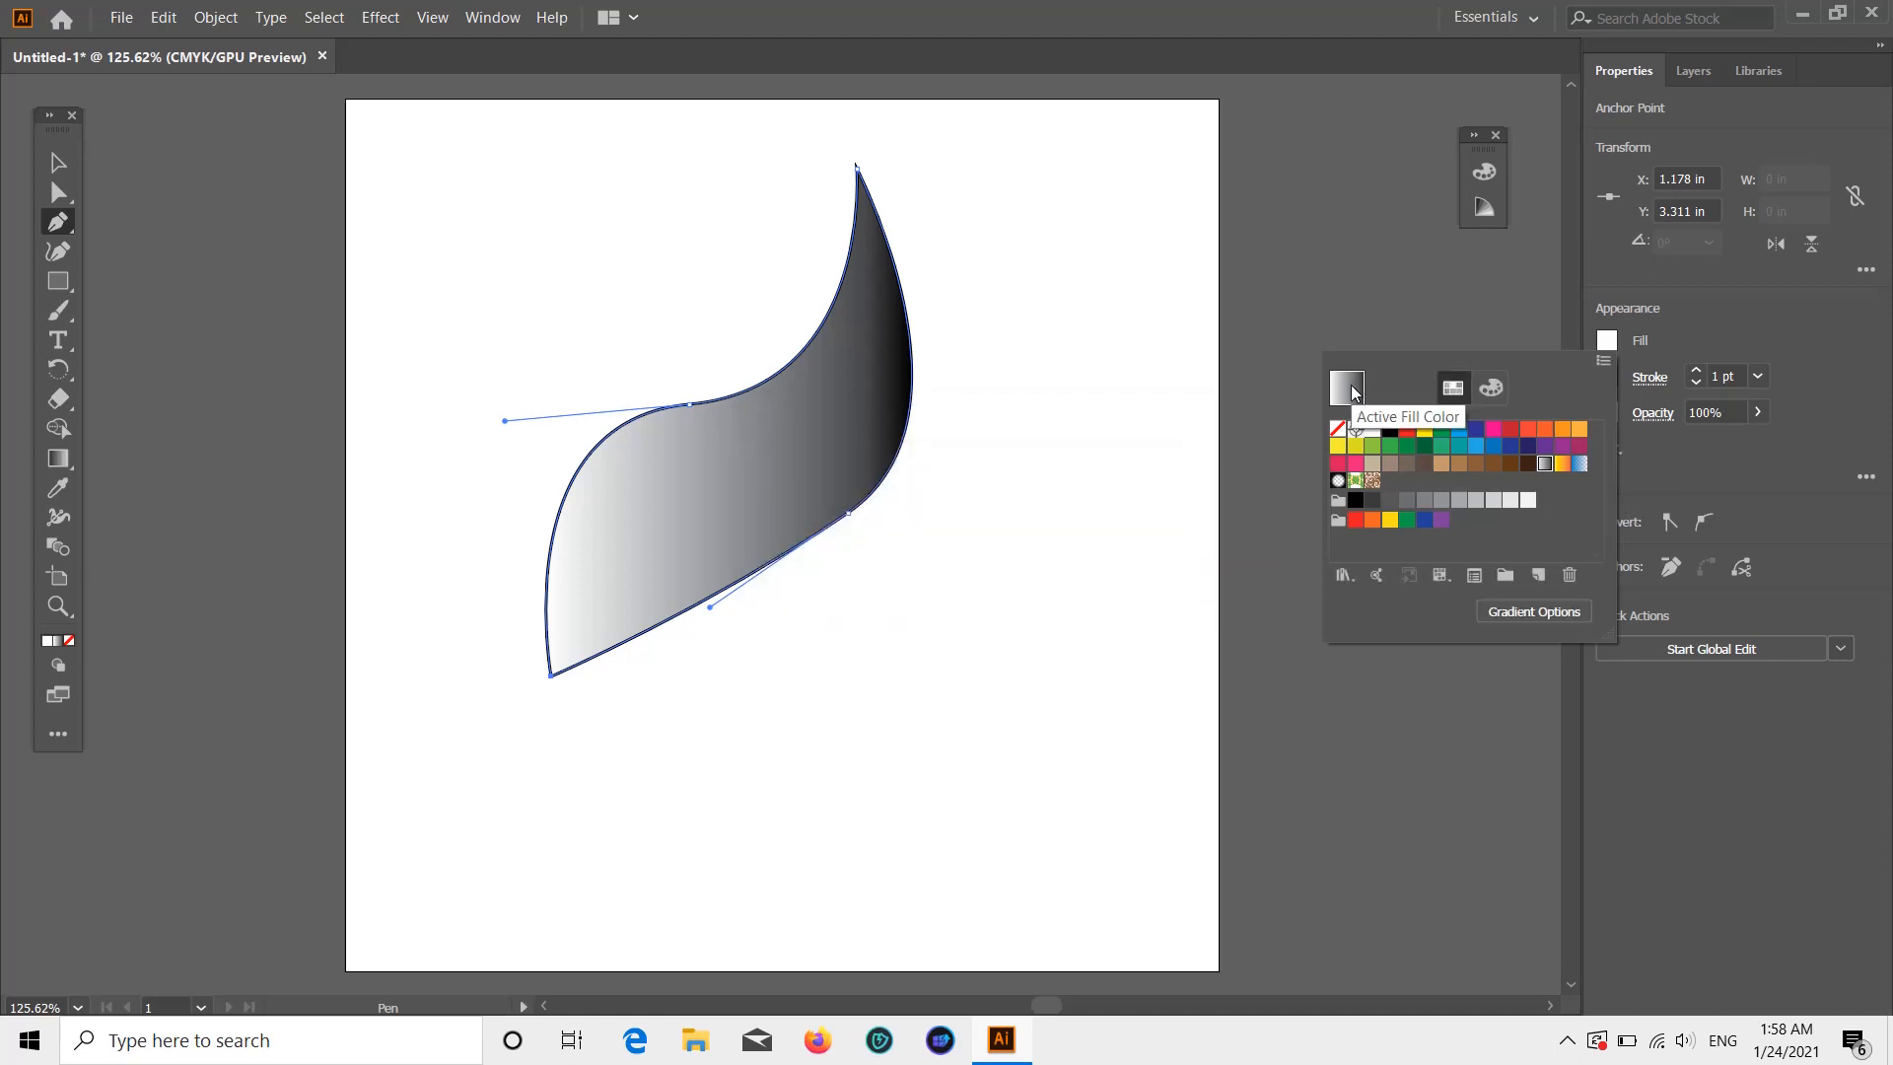
left_click(1696, 295)
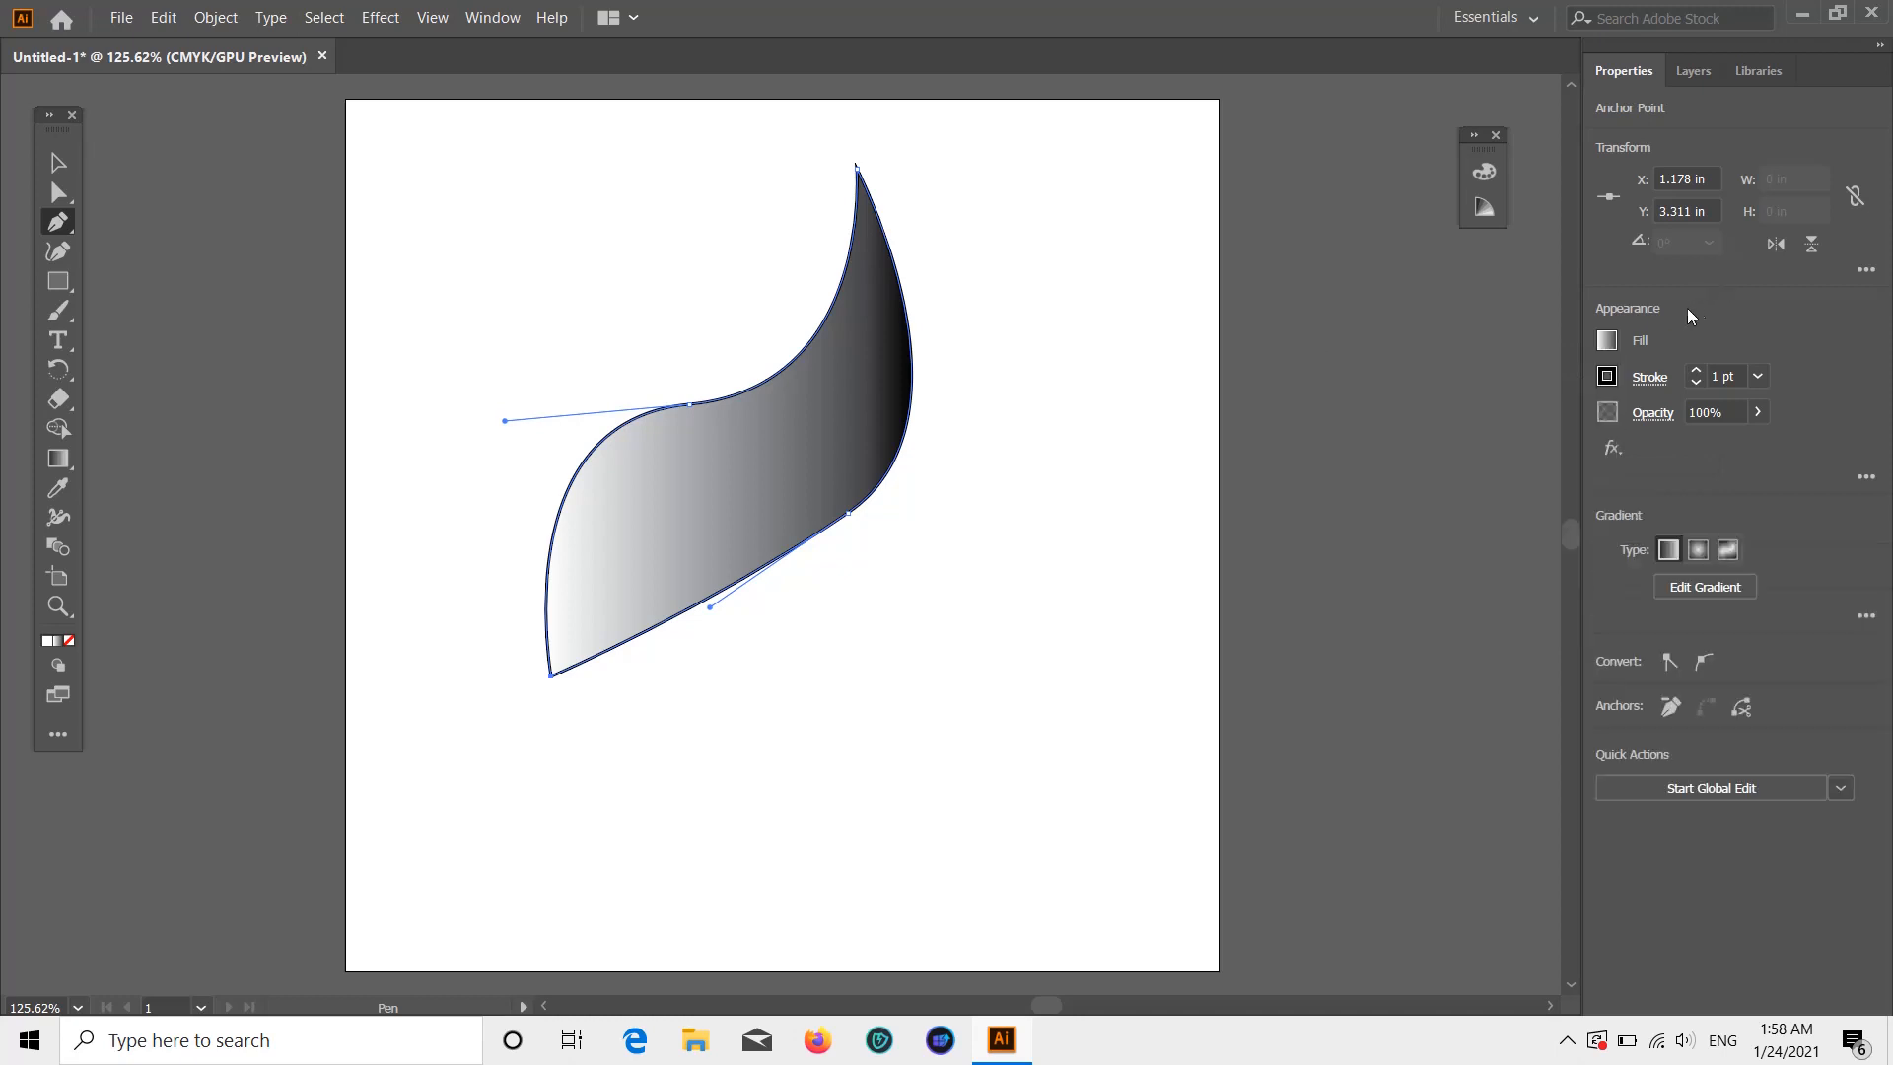
- Recolour the leaf's gradient, making the black stop bright pink and the white stop purple
left_click(59, 459)
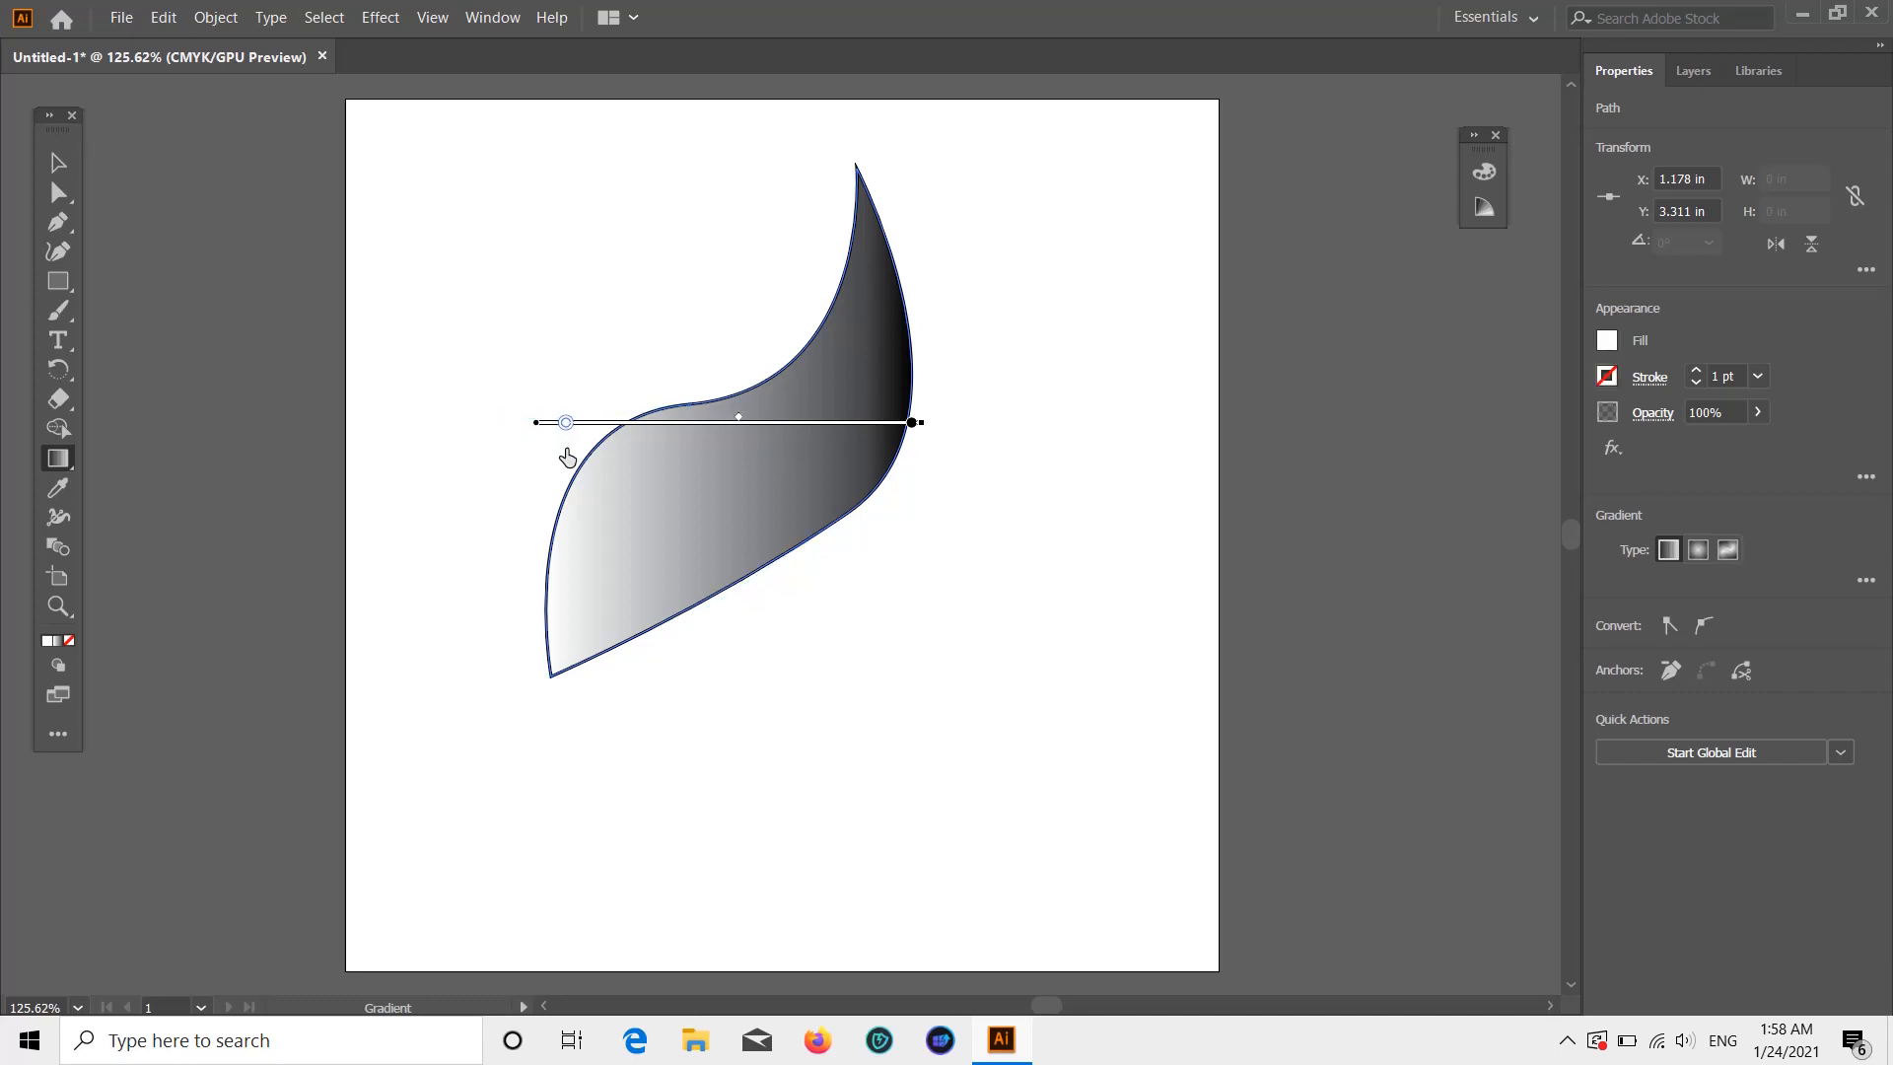
left_click(547, 423)
left_click(911, 426)
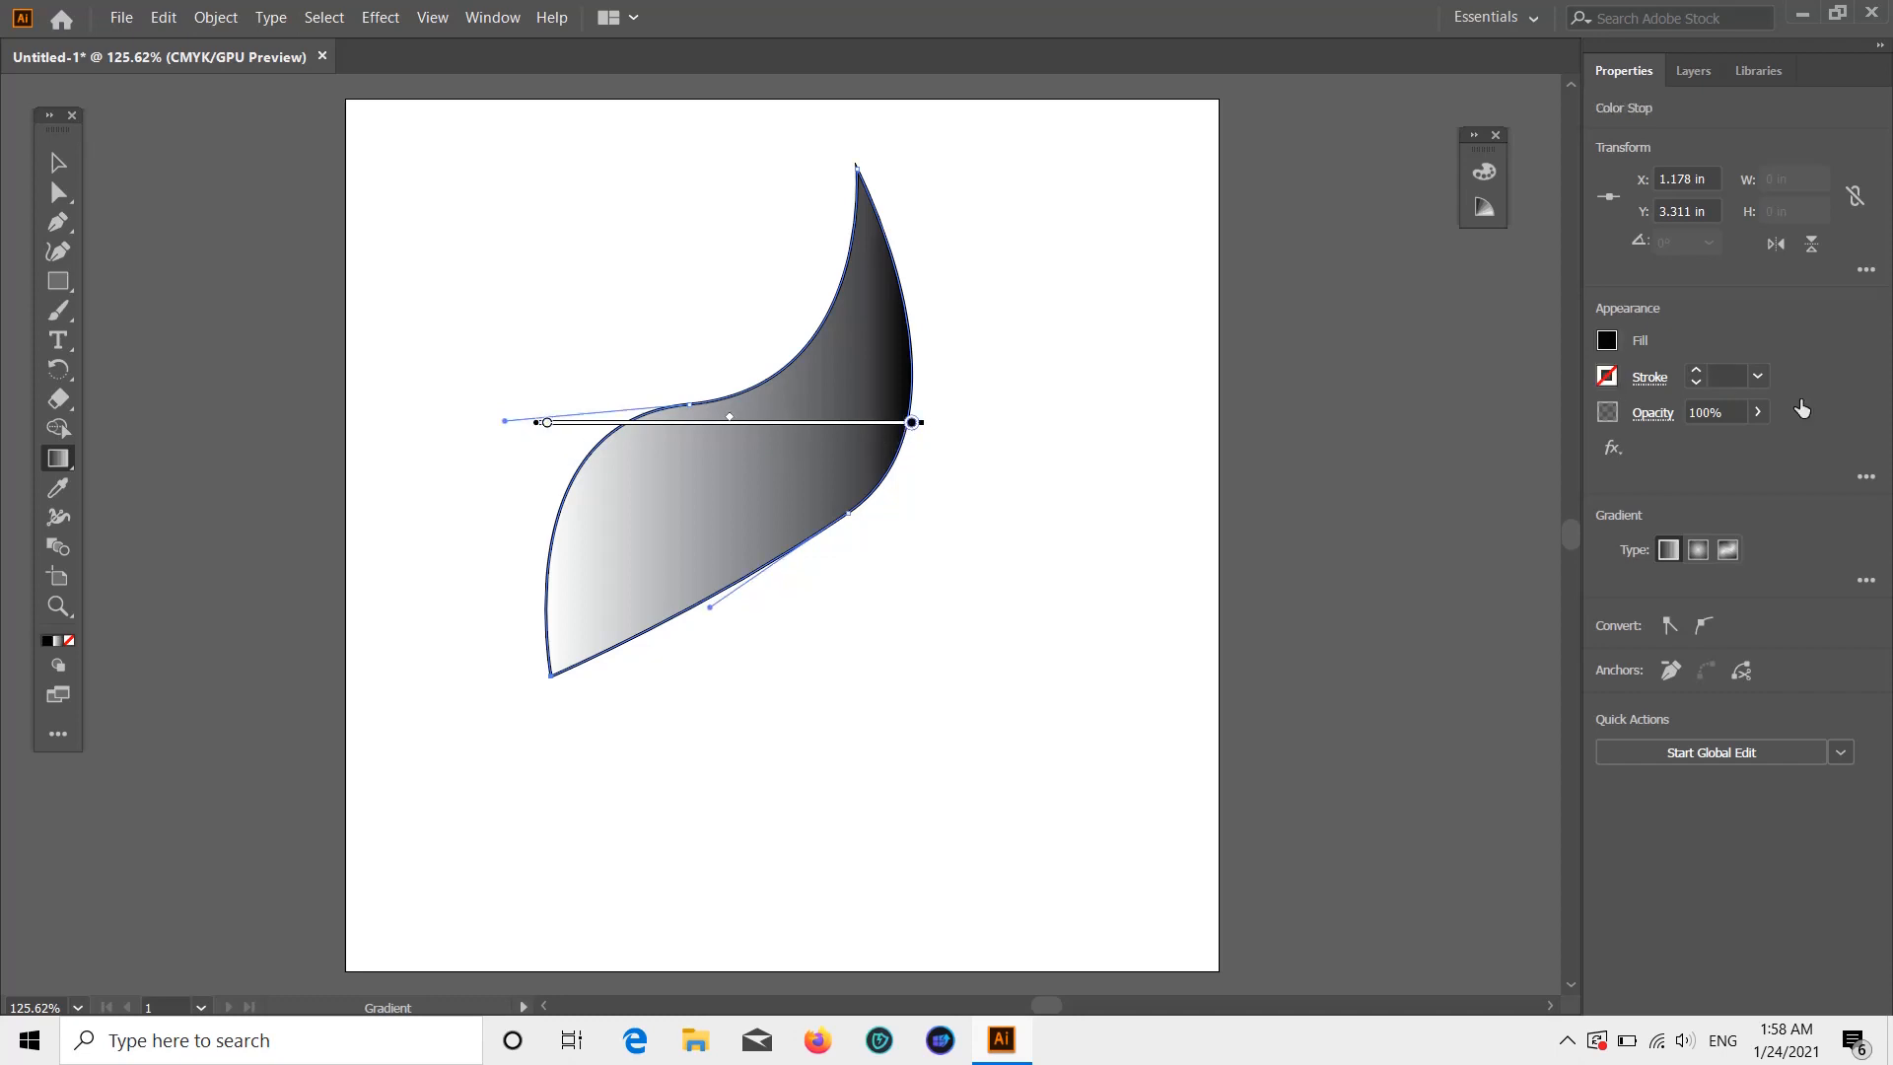
left_click(1605, 341)
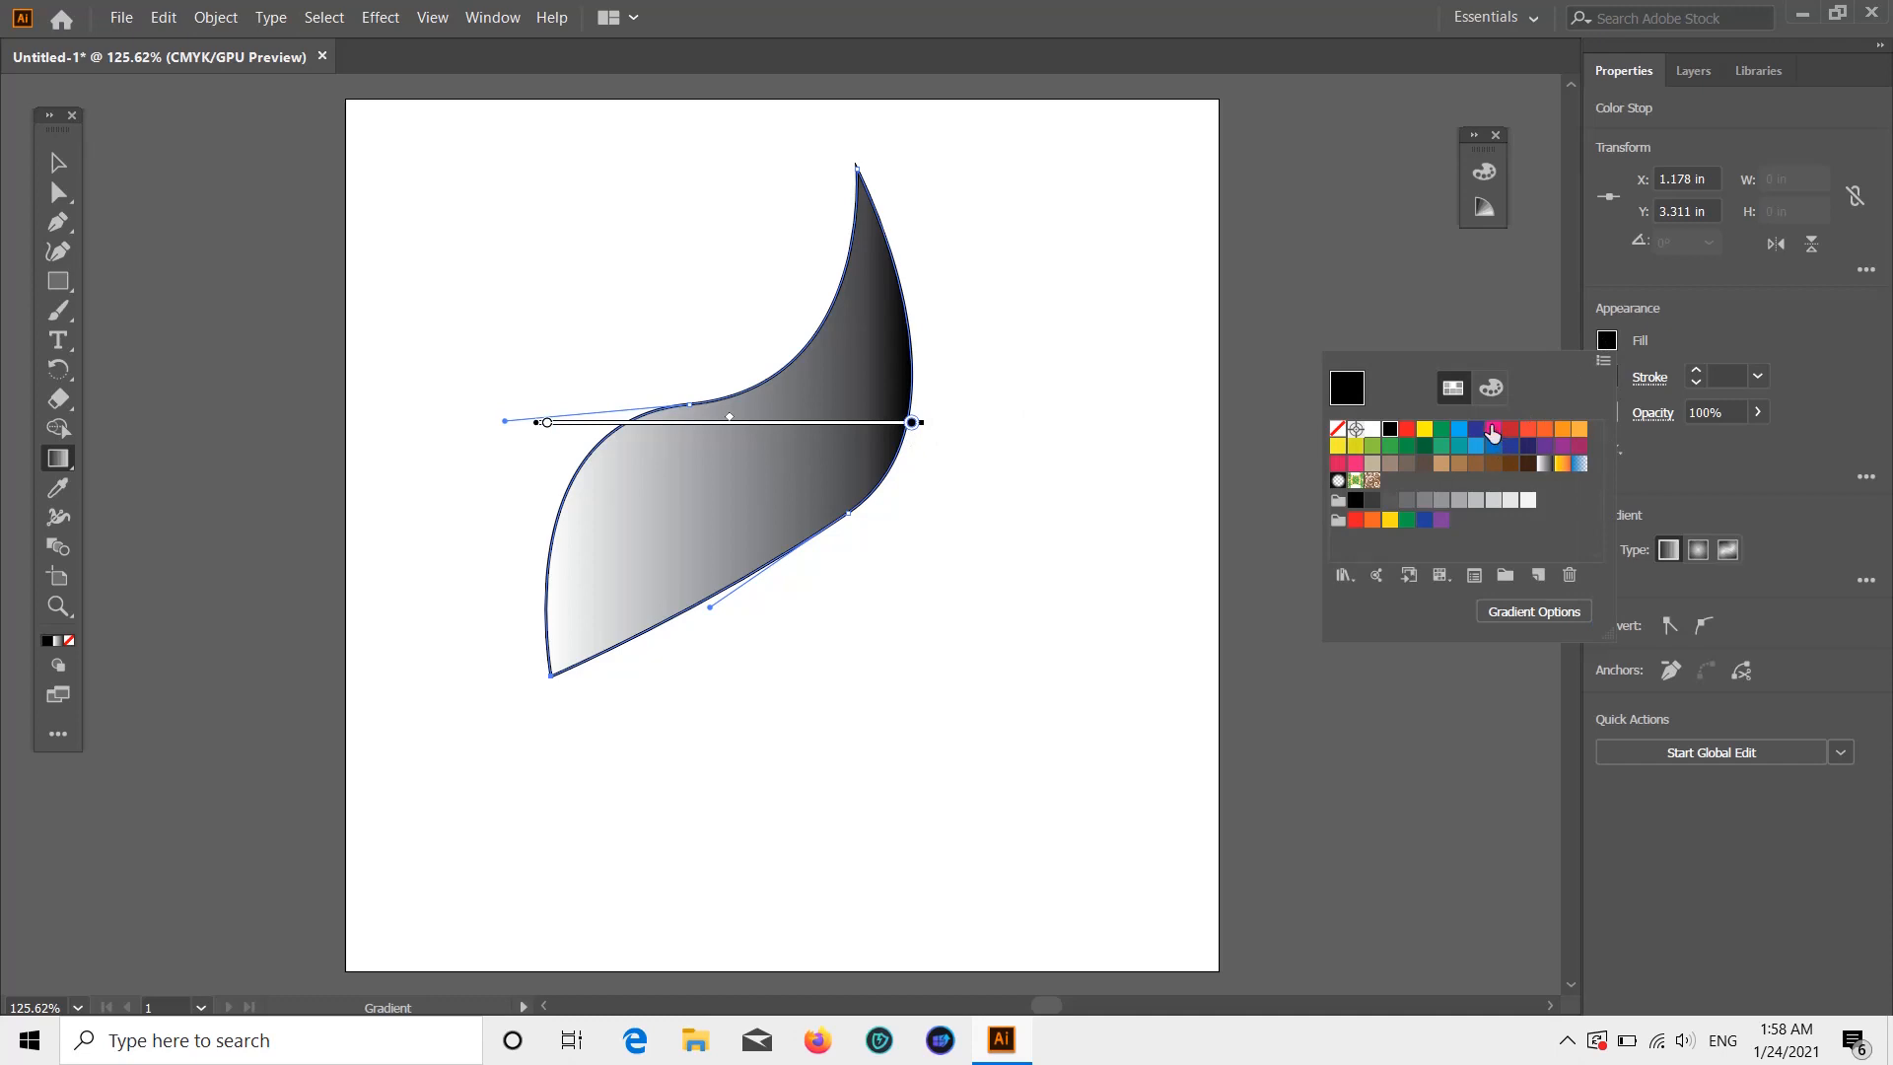
left_click(1492, 431)
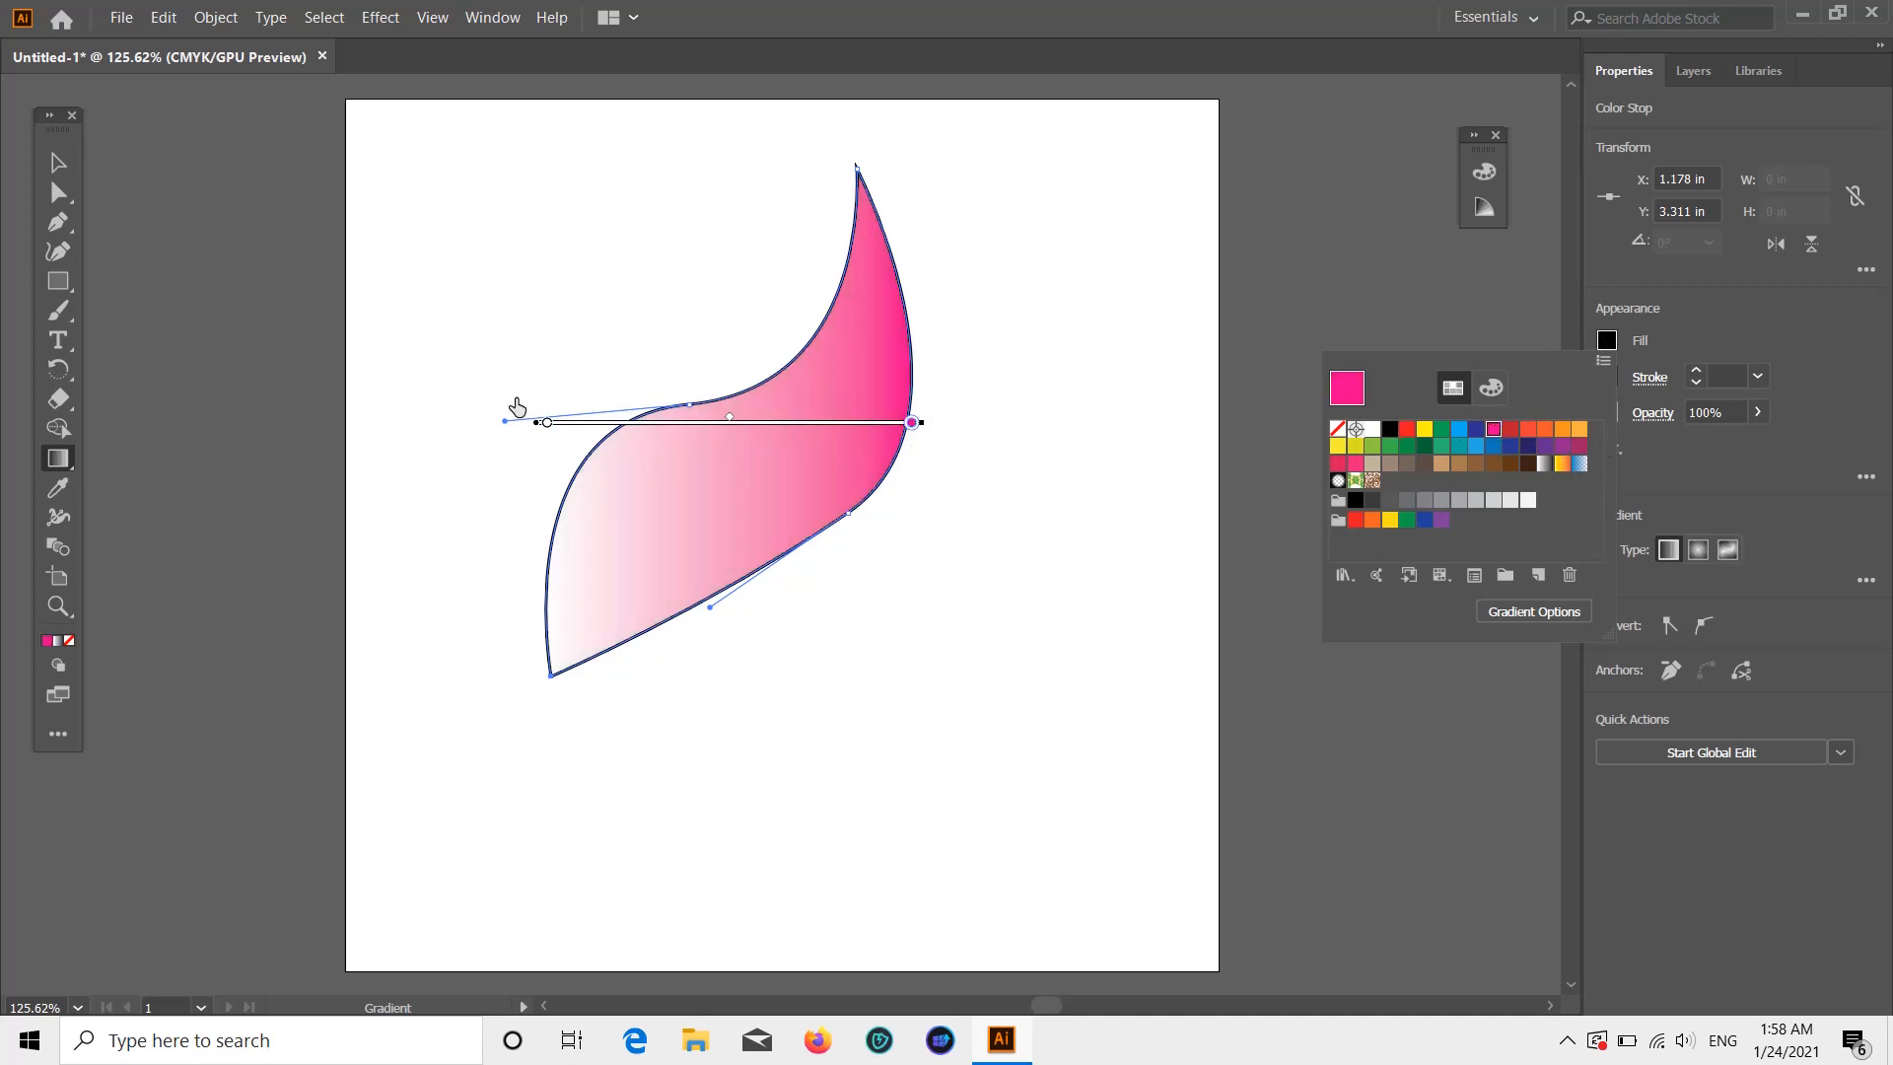
left_click(548, 424)
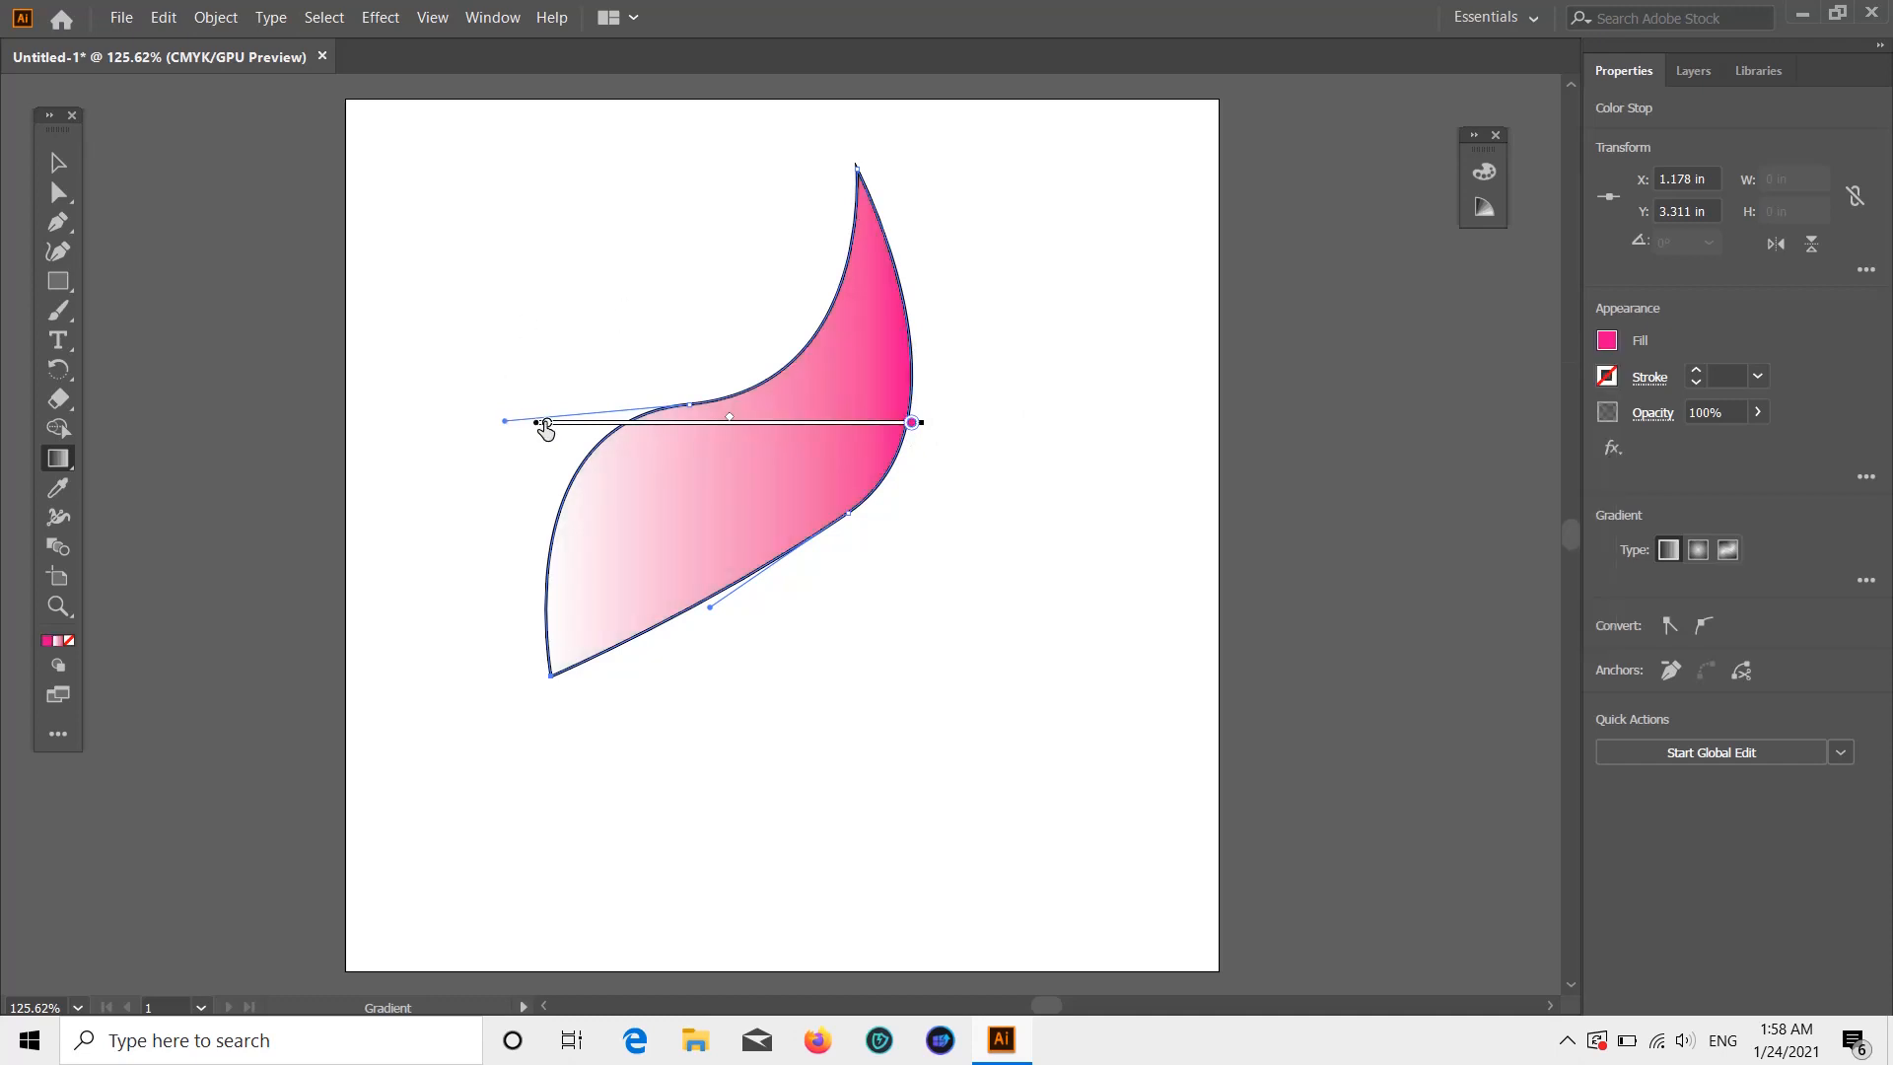
left_click(1608, 345)
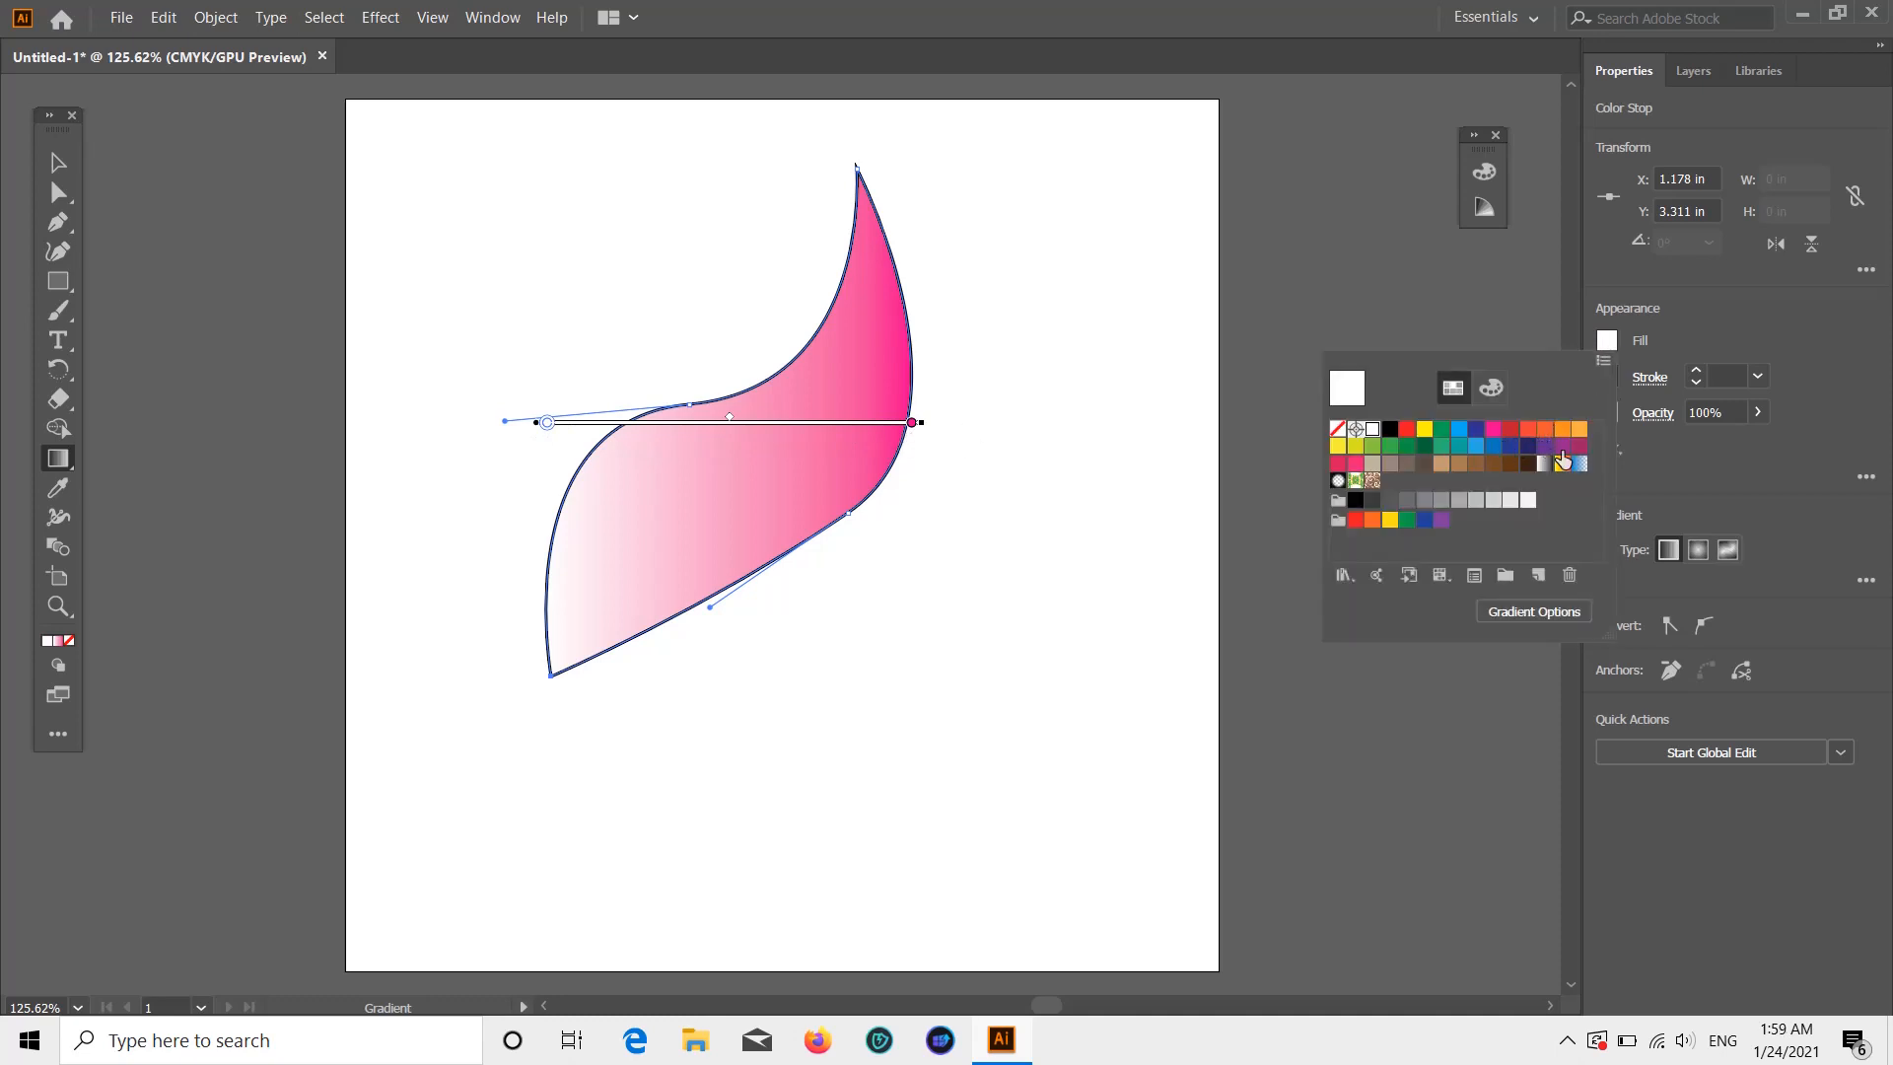
left_click(1564, 449)
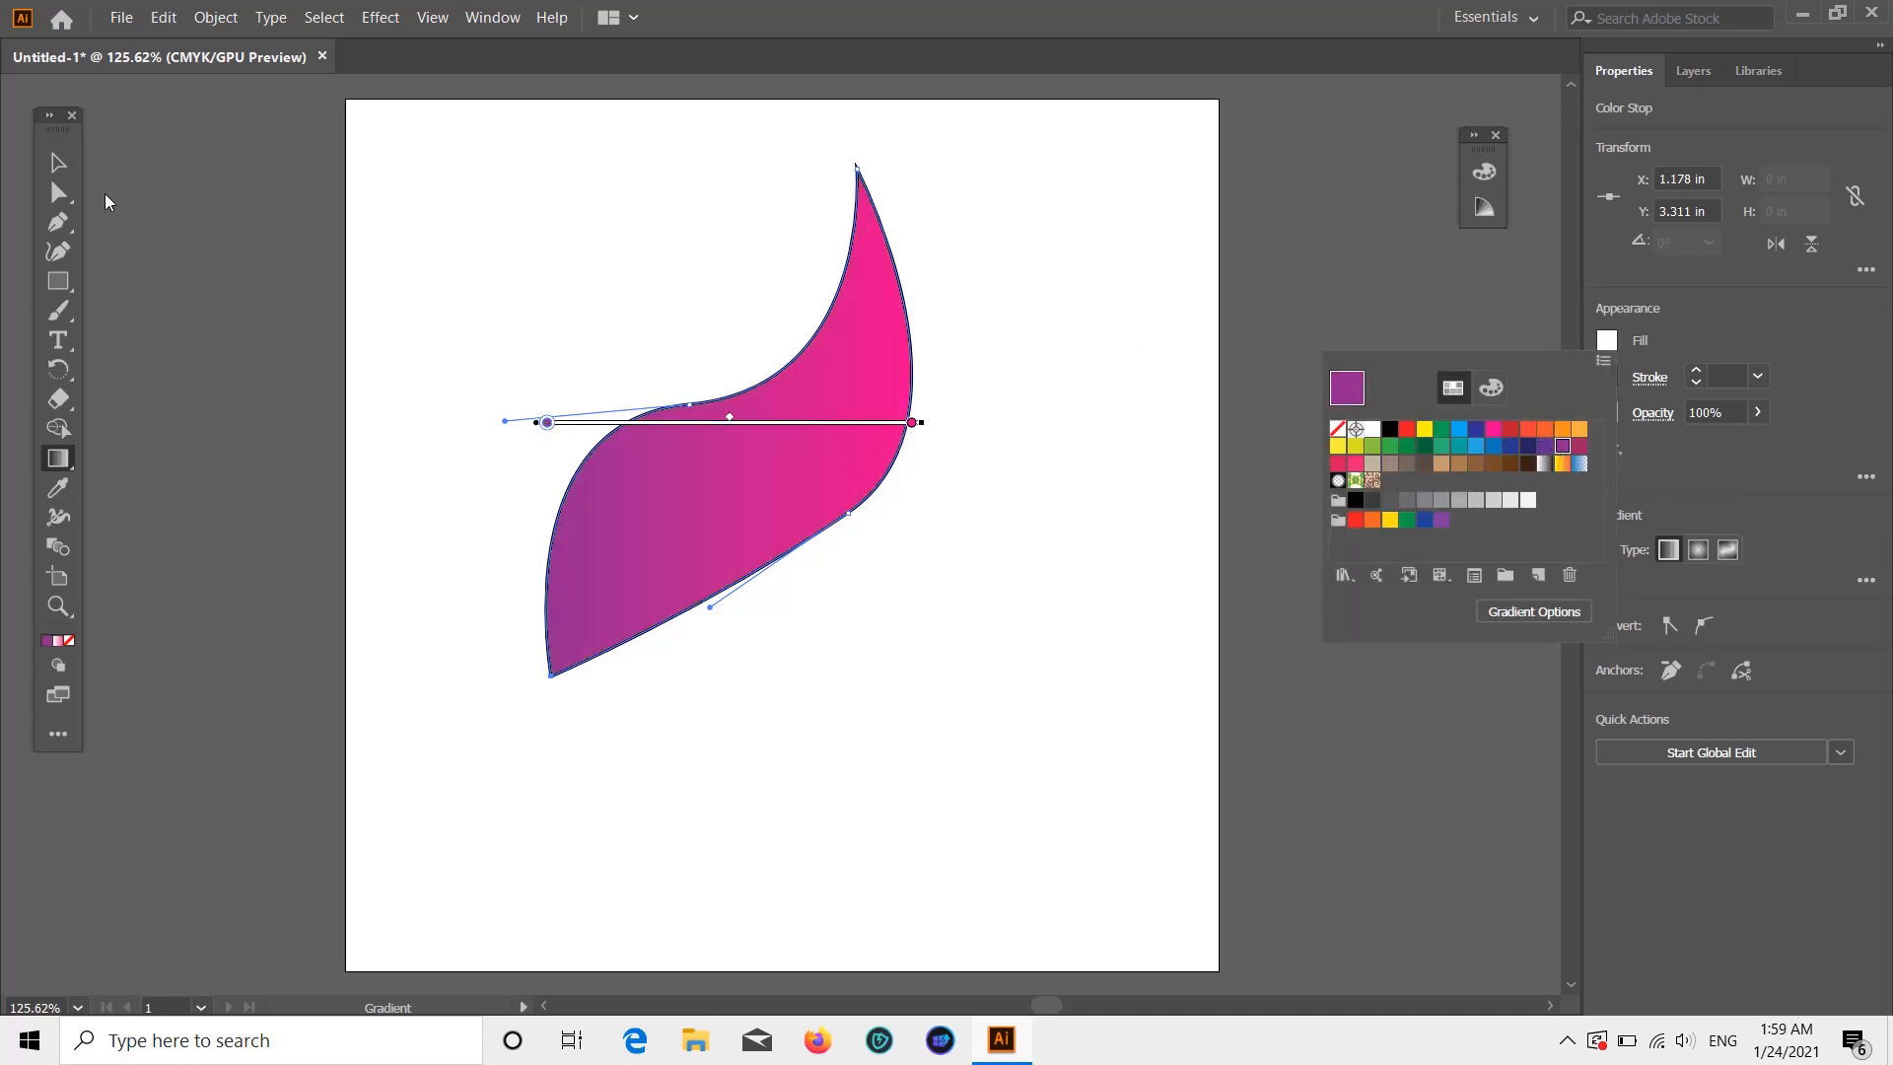
- Rotate and reposition the gradient diagonally so purple falls at the leaf's upper tip and pink at its lower-left corner
scroll(967, 414, "down", 1)
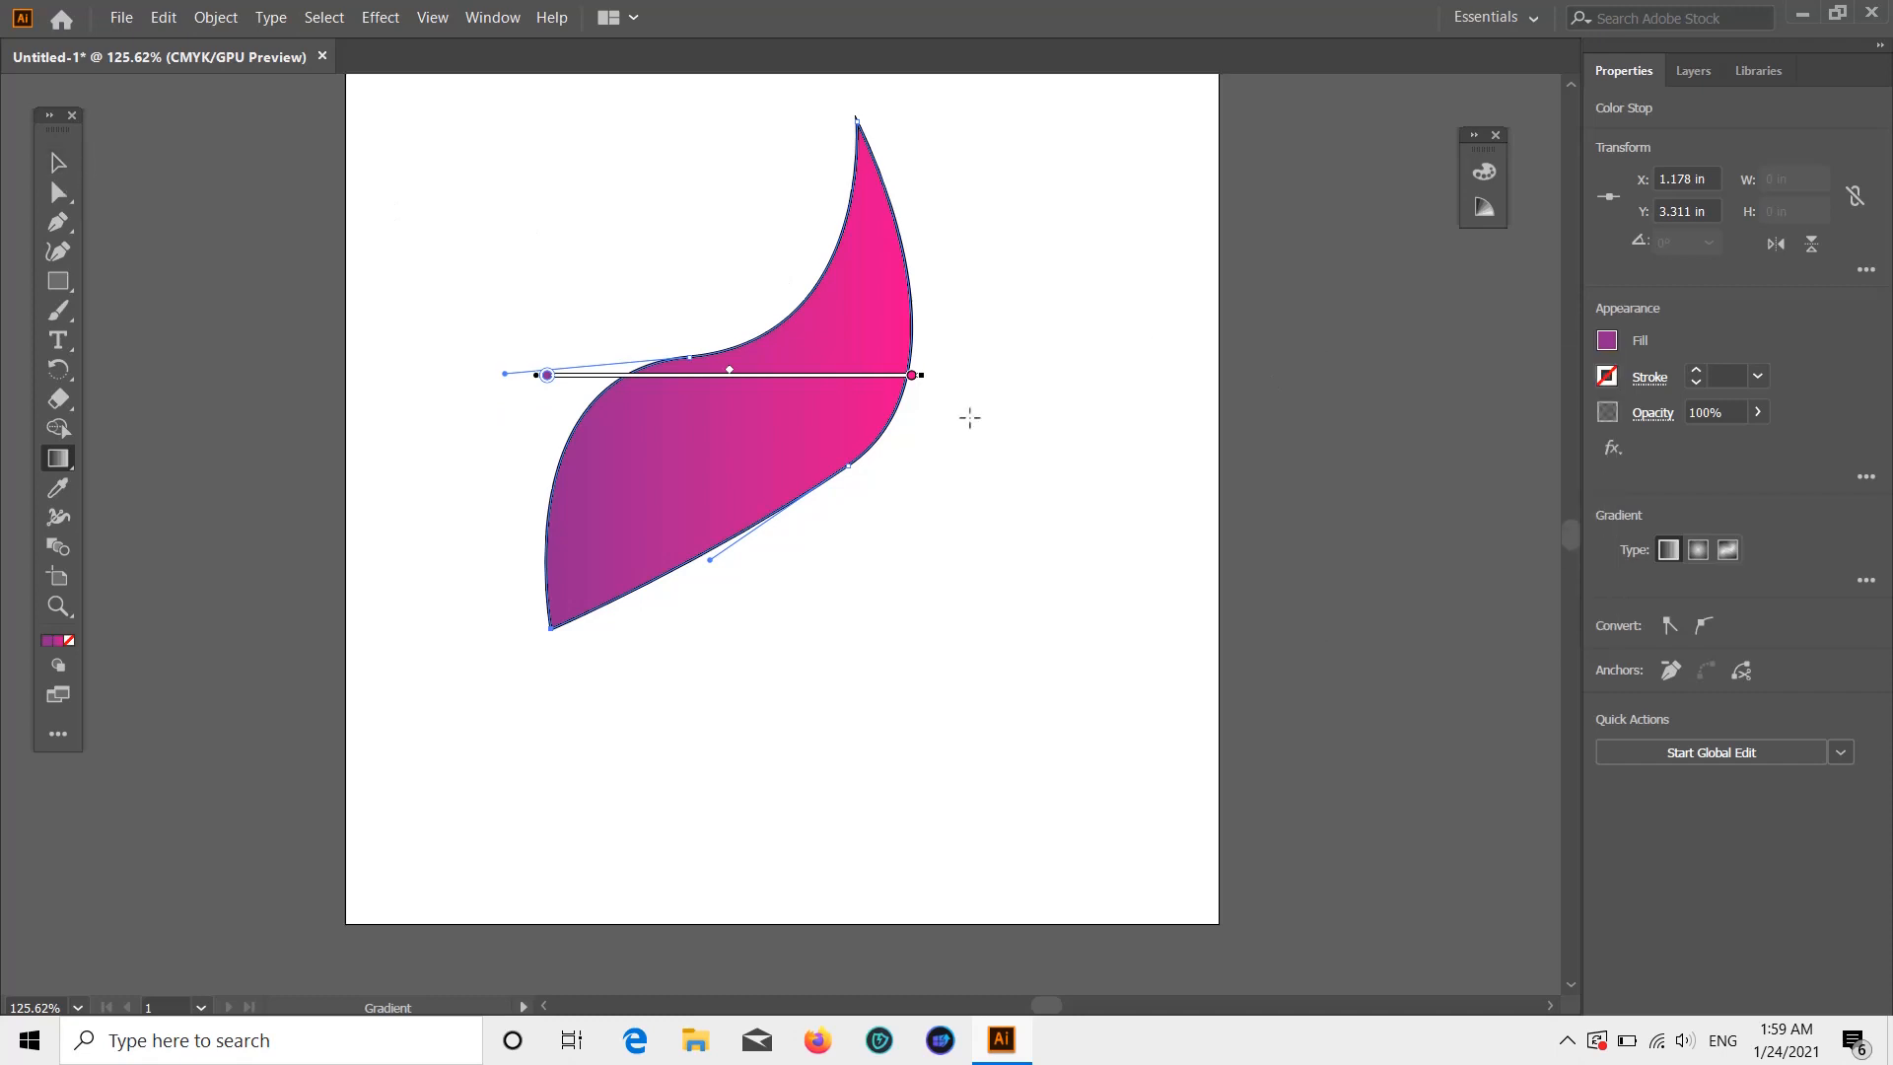
scroll(909, 423, "up", 2)
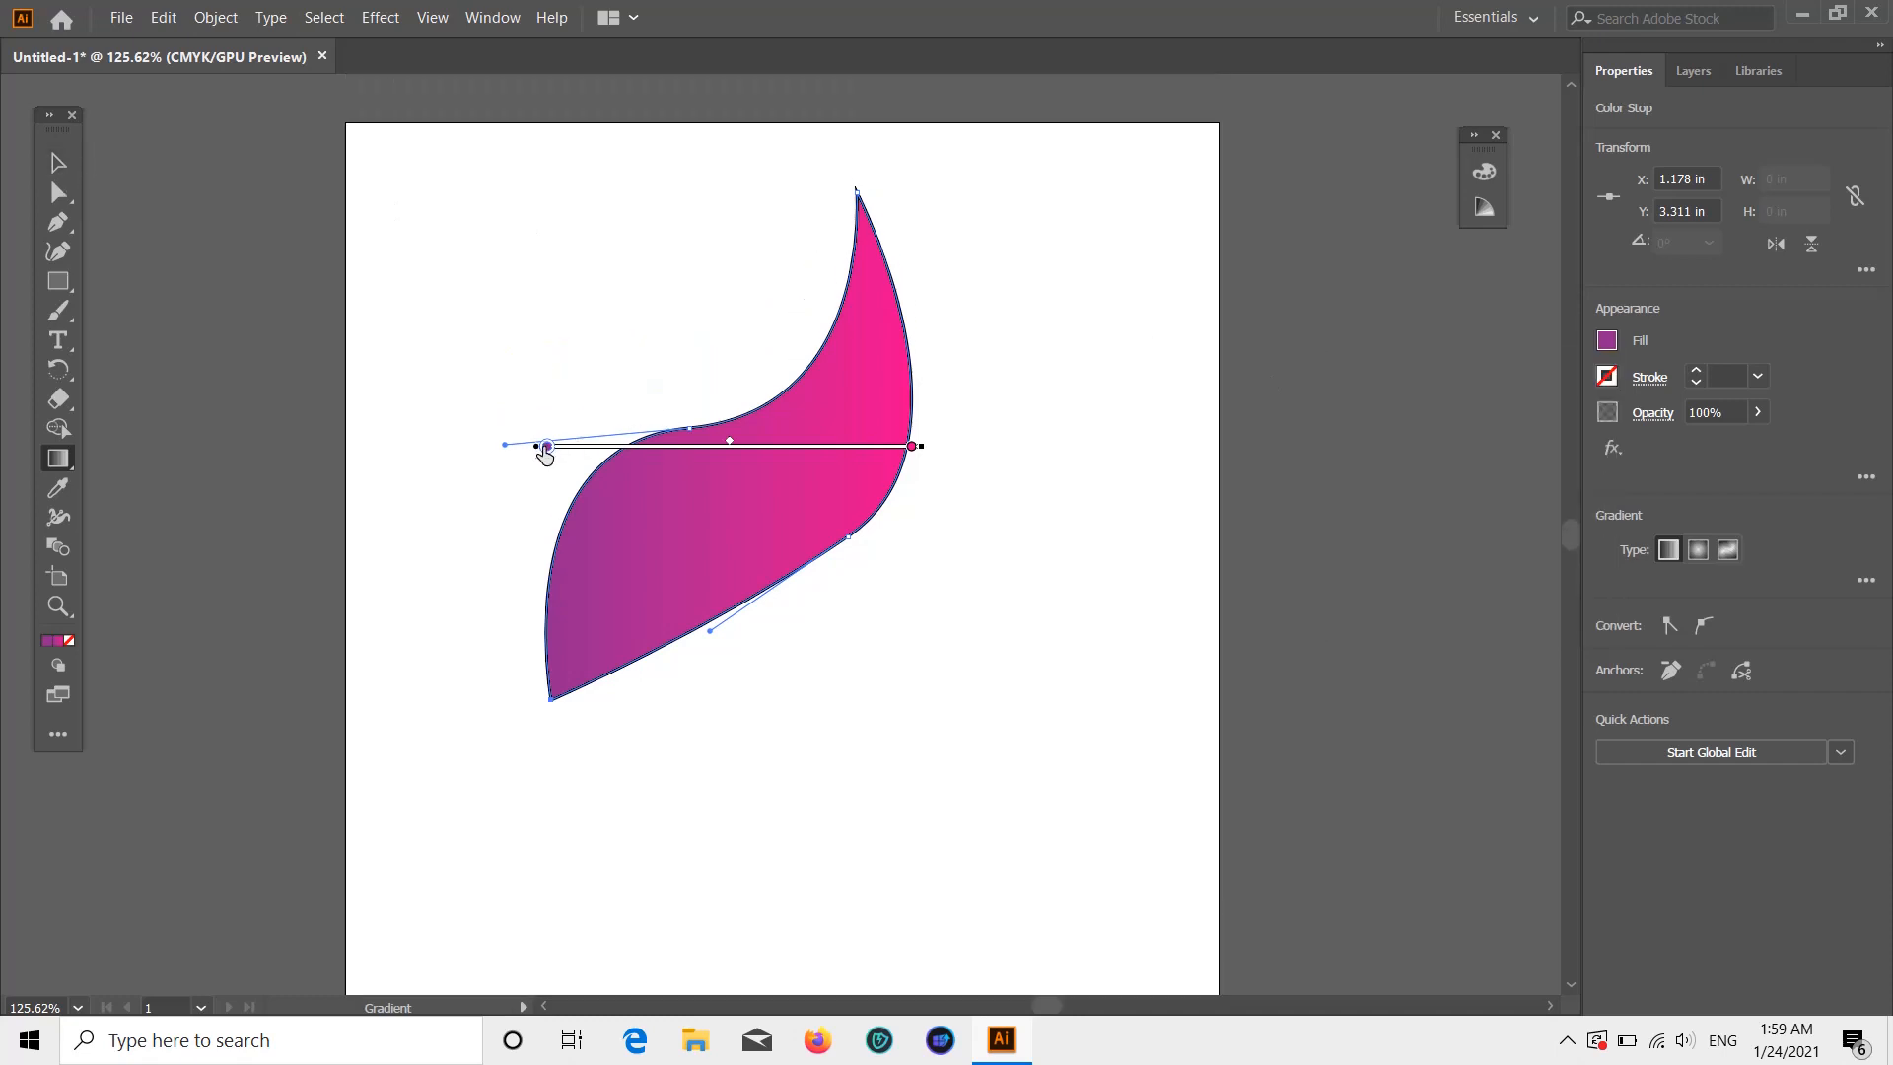
mouse_move(537, 454)
left_mouse_down()
mouse_move(554, 394)
mouse_move(477, 486)
mouse_move(520, 544)
left_mouse_up()
key("ctrl+z")
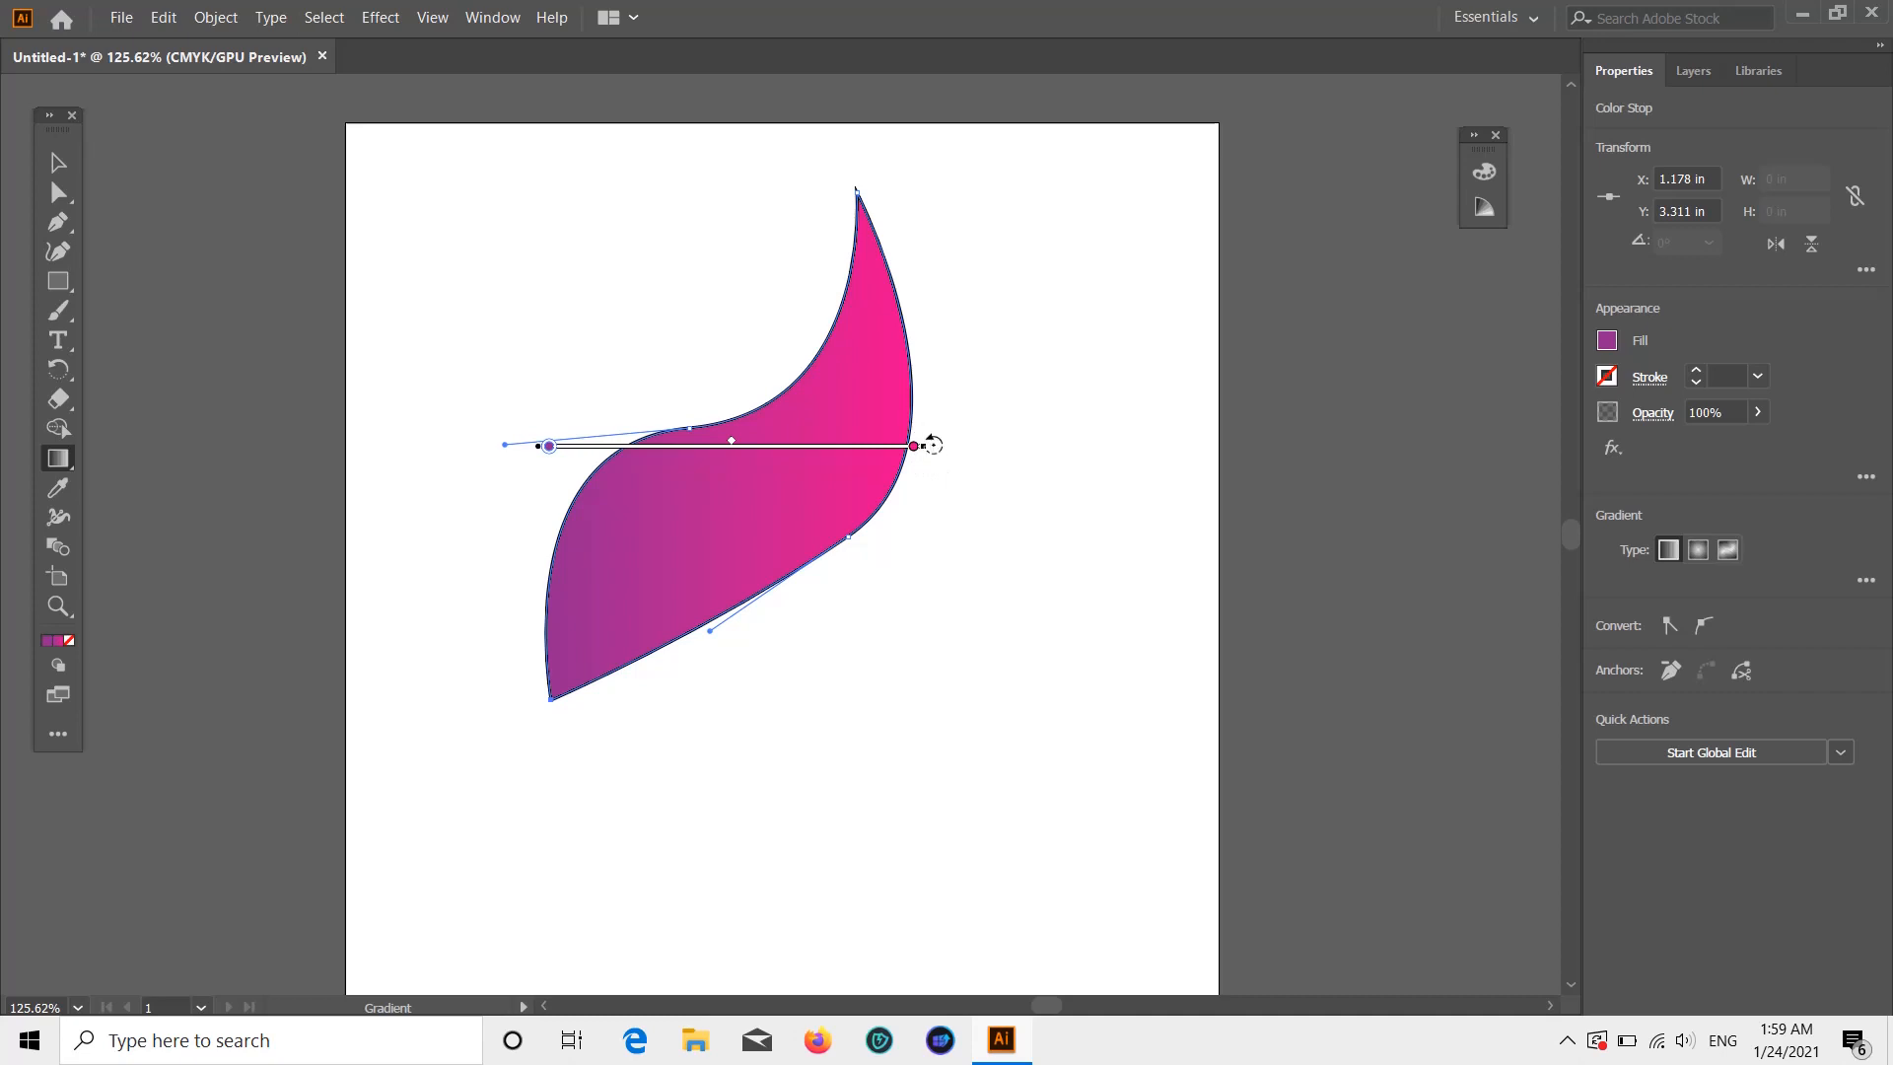
mouse_move(926, 440)
left_mouse_down()
mouse_move(713, 681)
mouse_move(571, 731)
mouse_move(528, 612)
mouse_move(545, 611)
left_mouse_up()
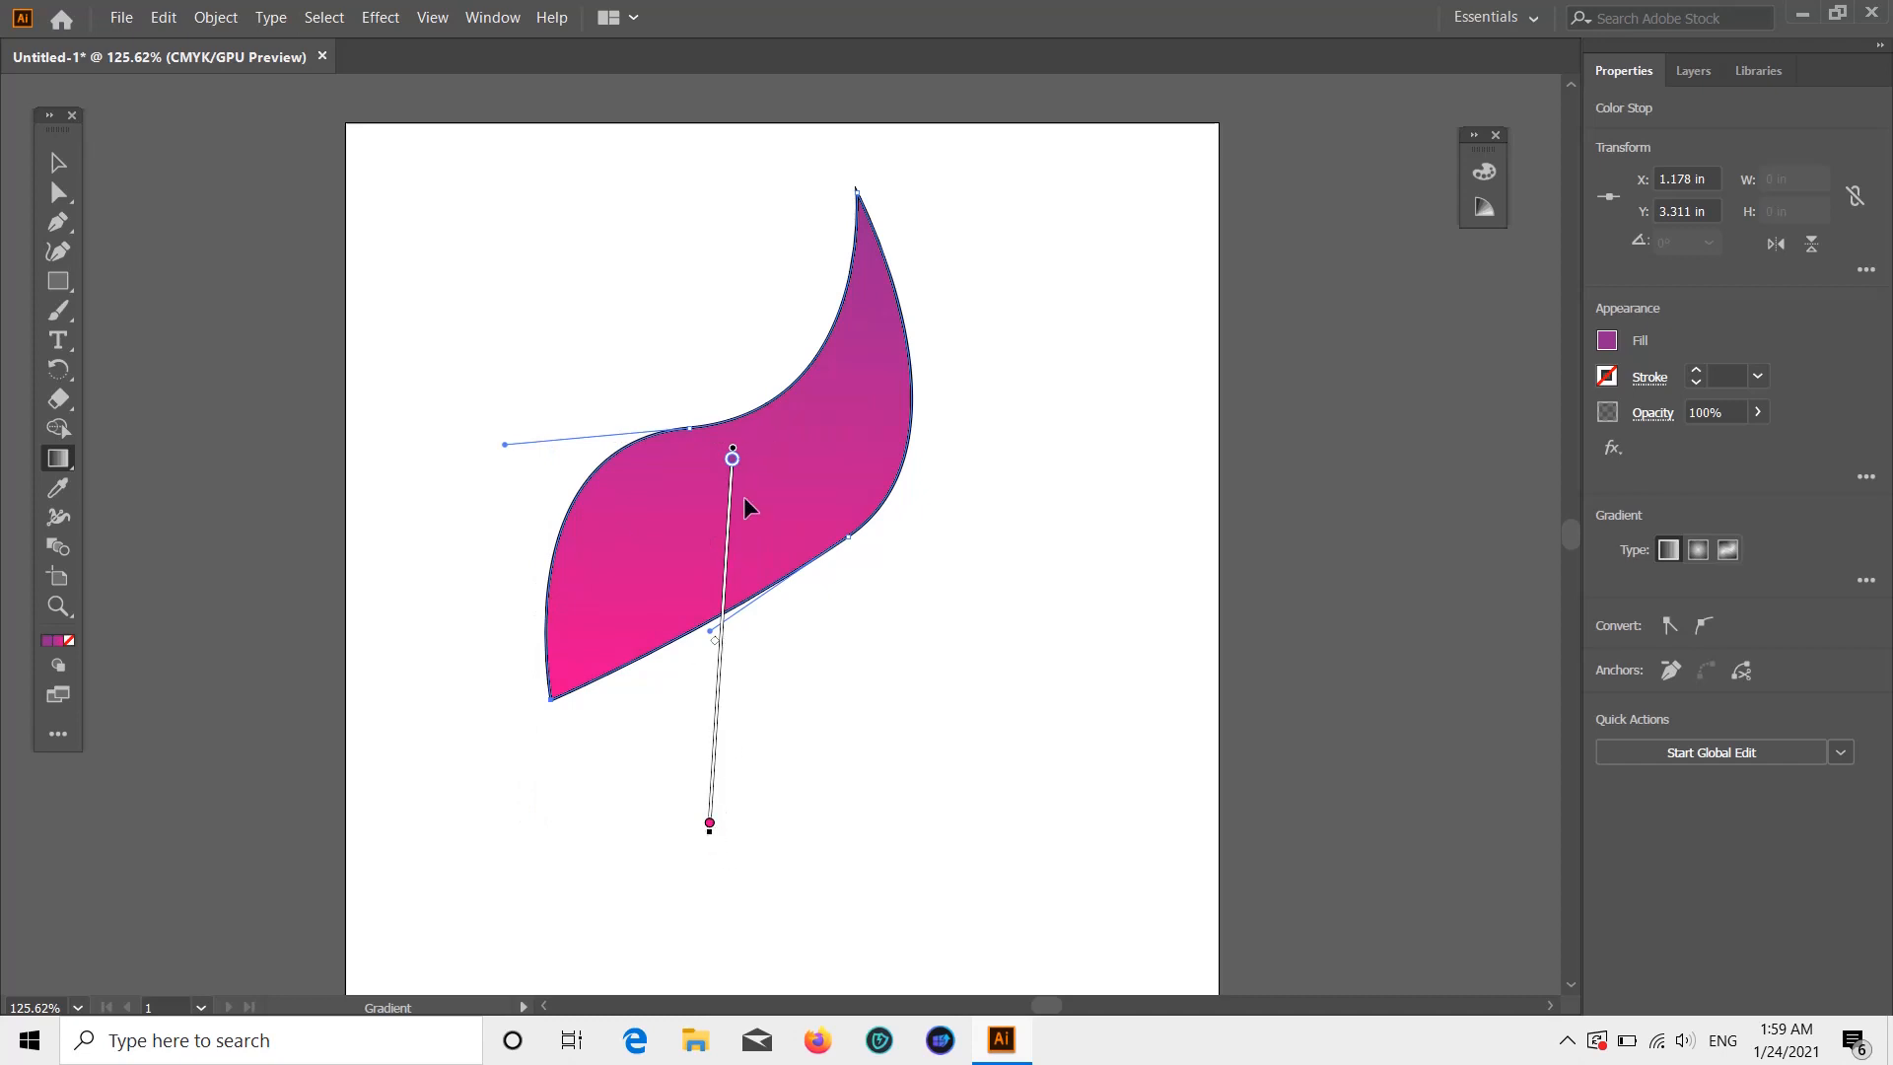
mouse_move(733, 453)
left_mouse_down()
mouse_move(731, 475)
mouse_move(845, 330)
mouse_move(745, 287)
left_mouse_up()
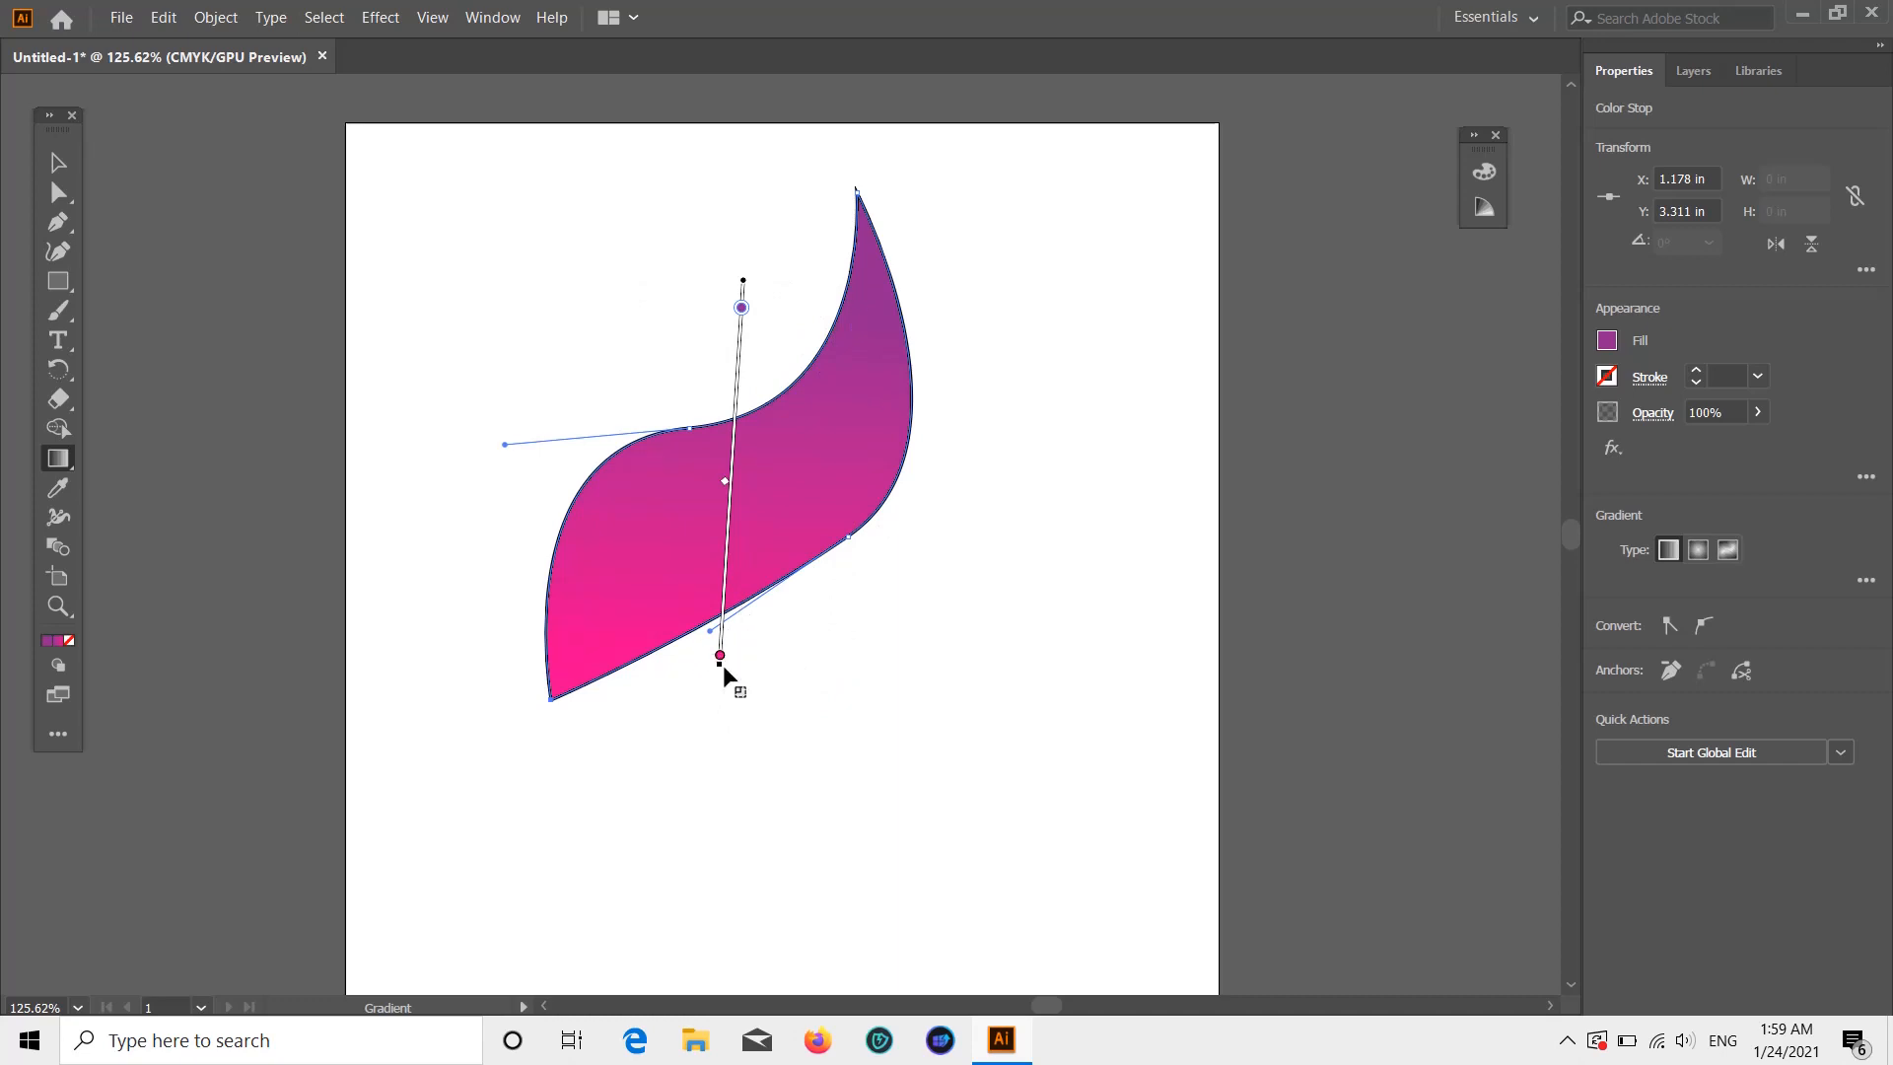
mouse_move(718, 666)
left_mouse_down()
mouse_move(653, 673)
mouse_move(564, 635)
mouse_move(578, 628)
left_mouse_up()
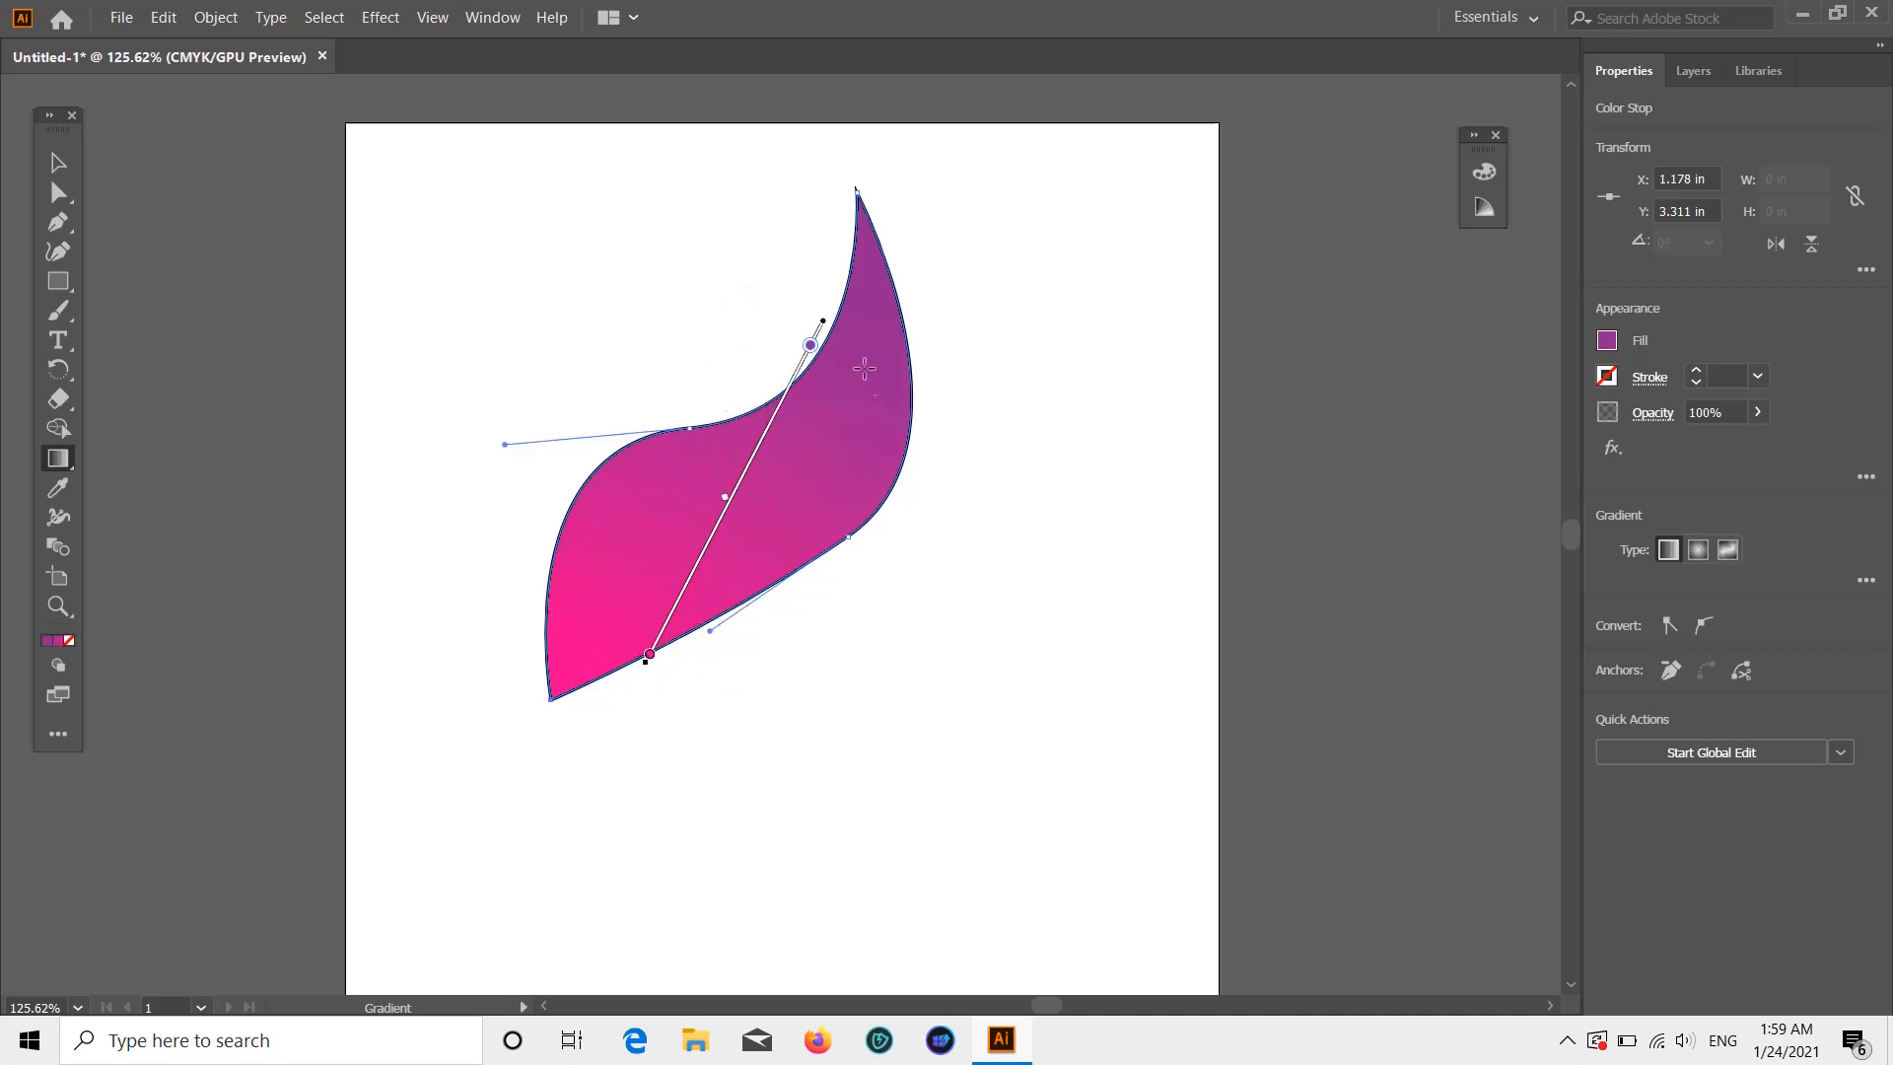
- Remove the stroke from the leaf shape
left_click(58, 163)
scroll(947, 434, "down", 5)
scroll(1125, 482, "up", 5)
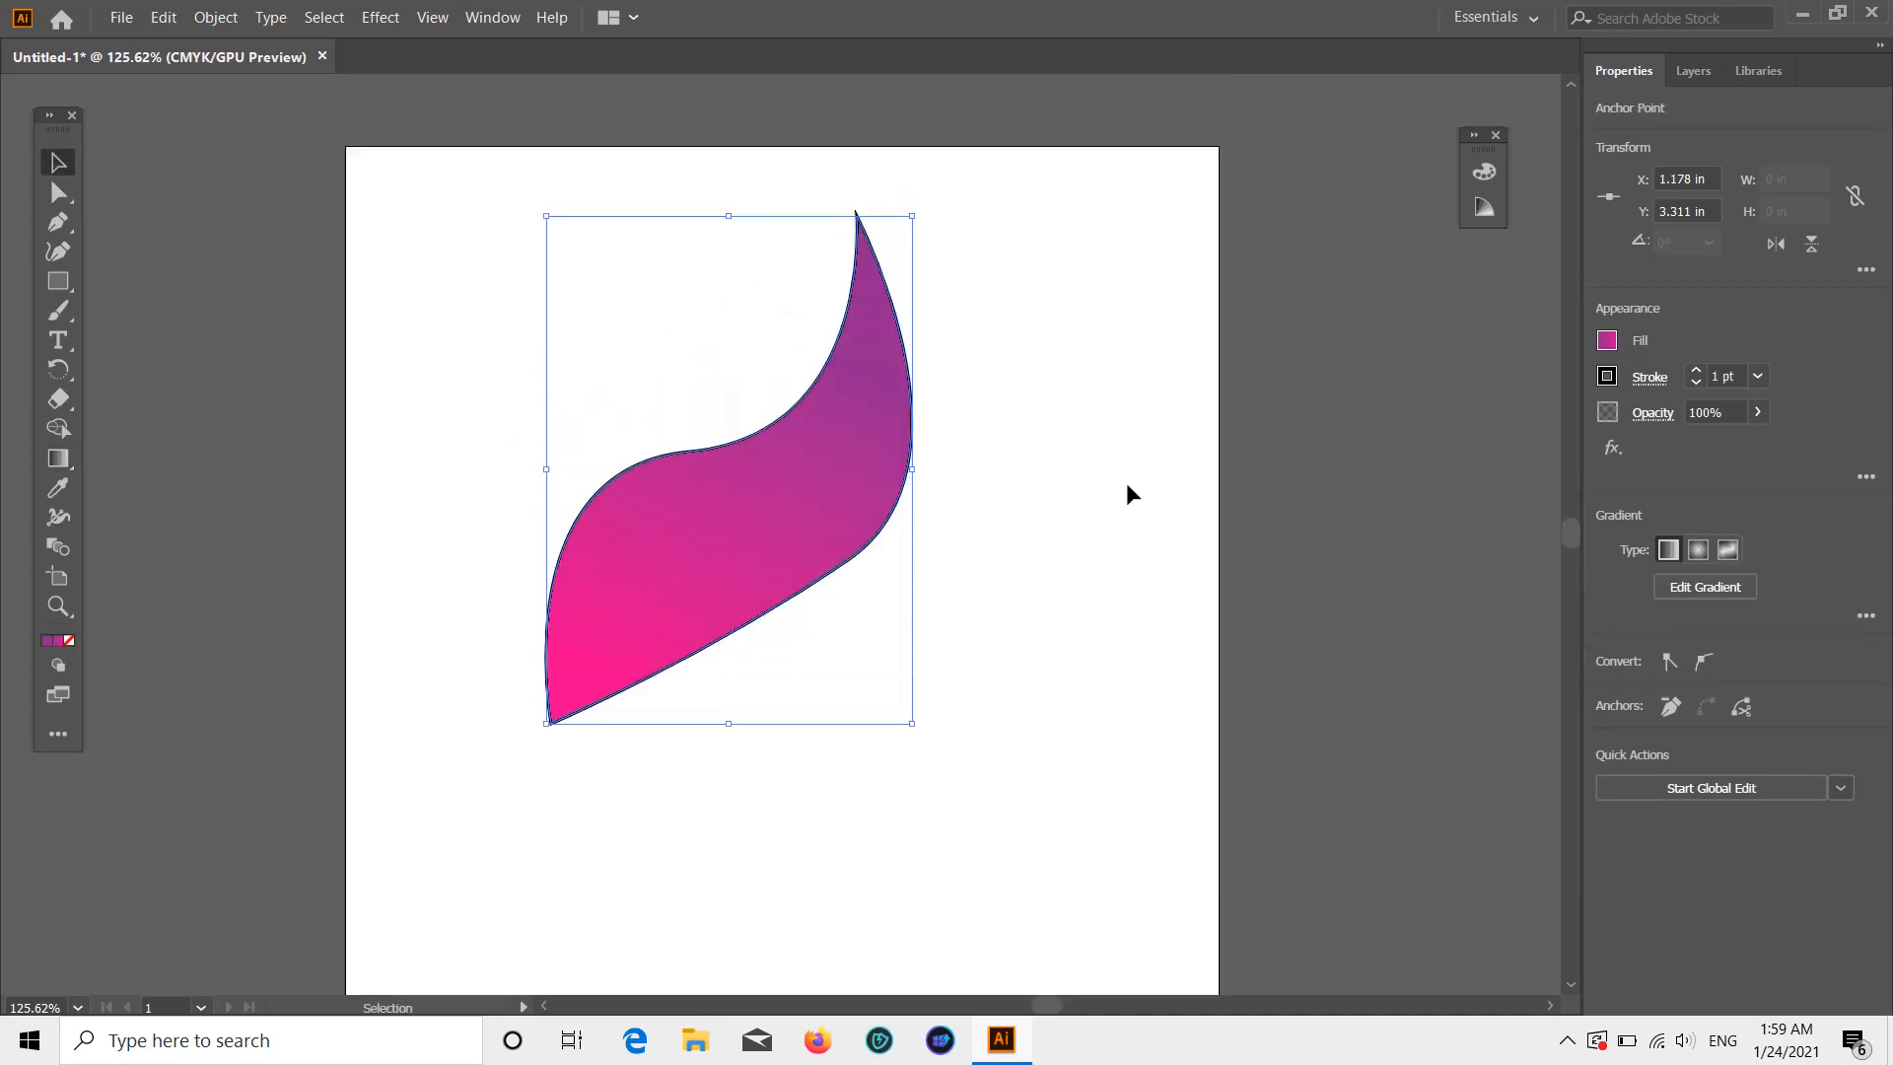
left_click(168, 300)
left_click(832, 477)
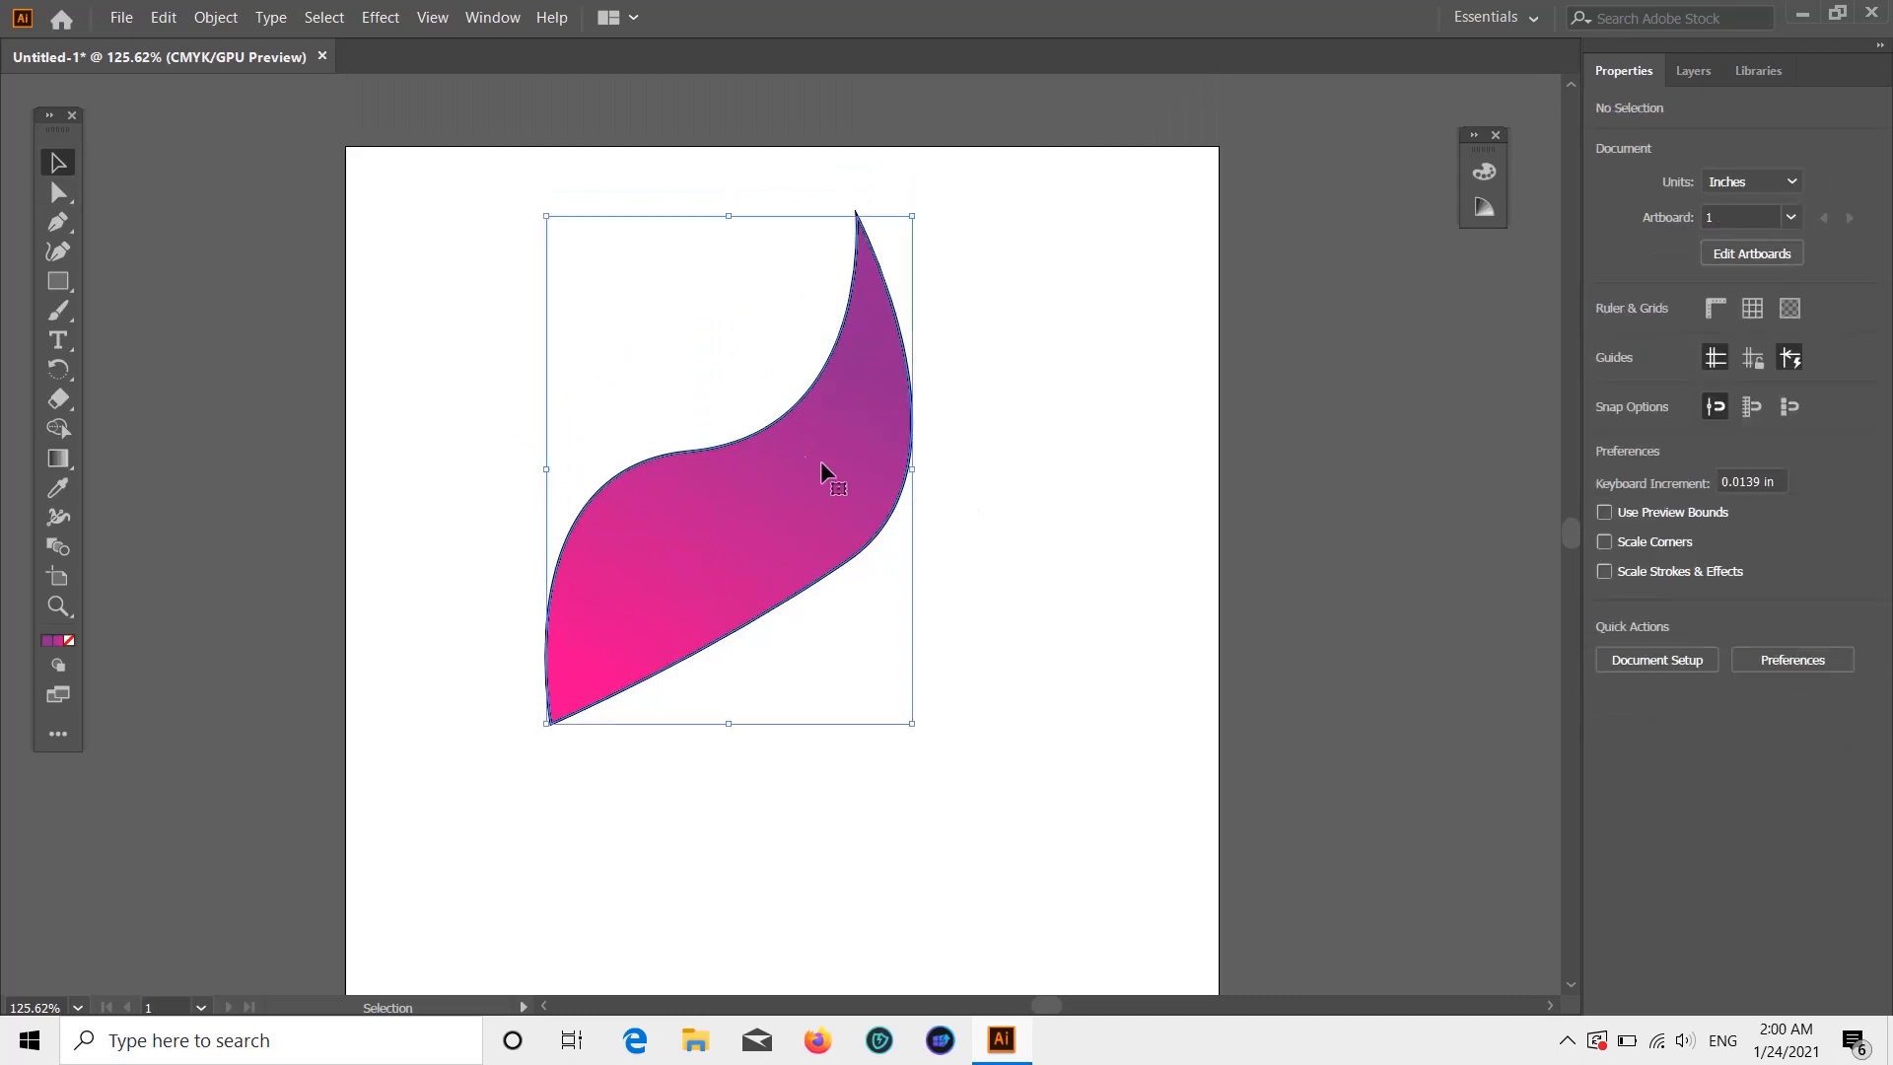
left_click(1608, 376)
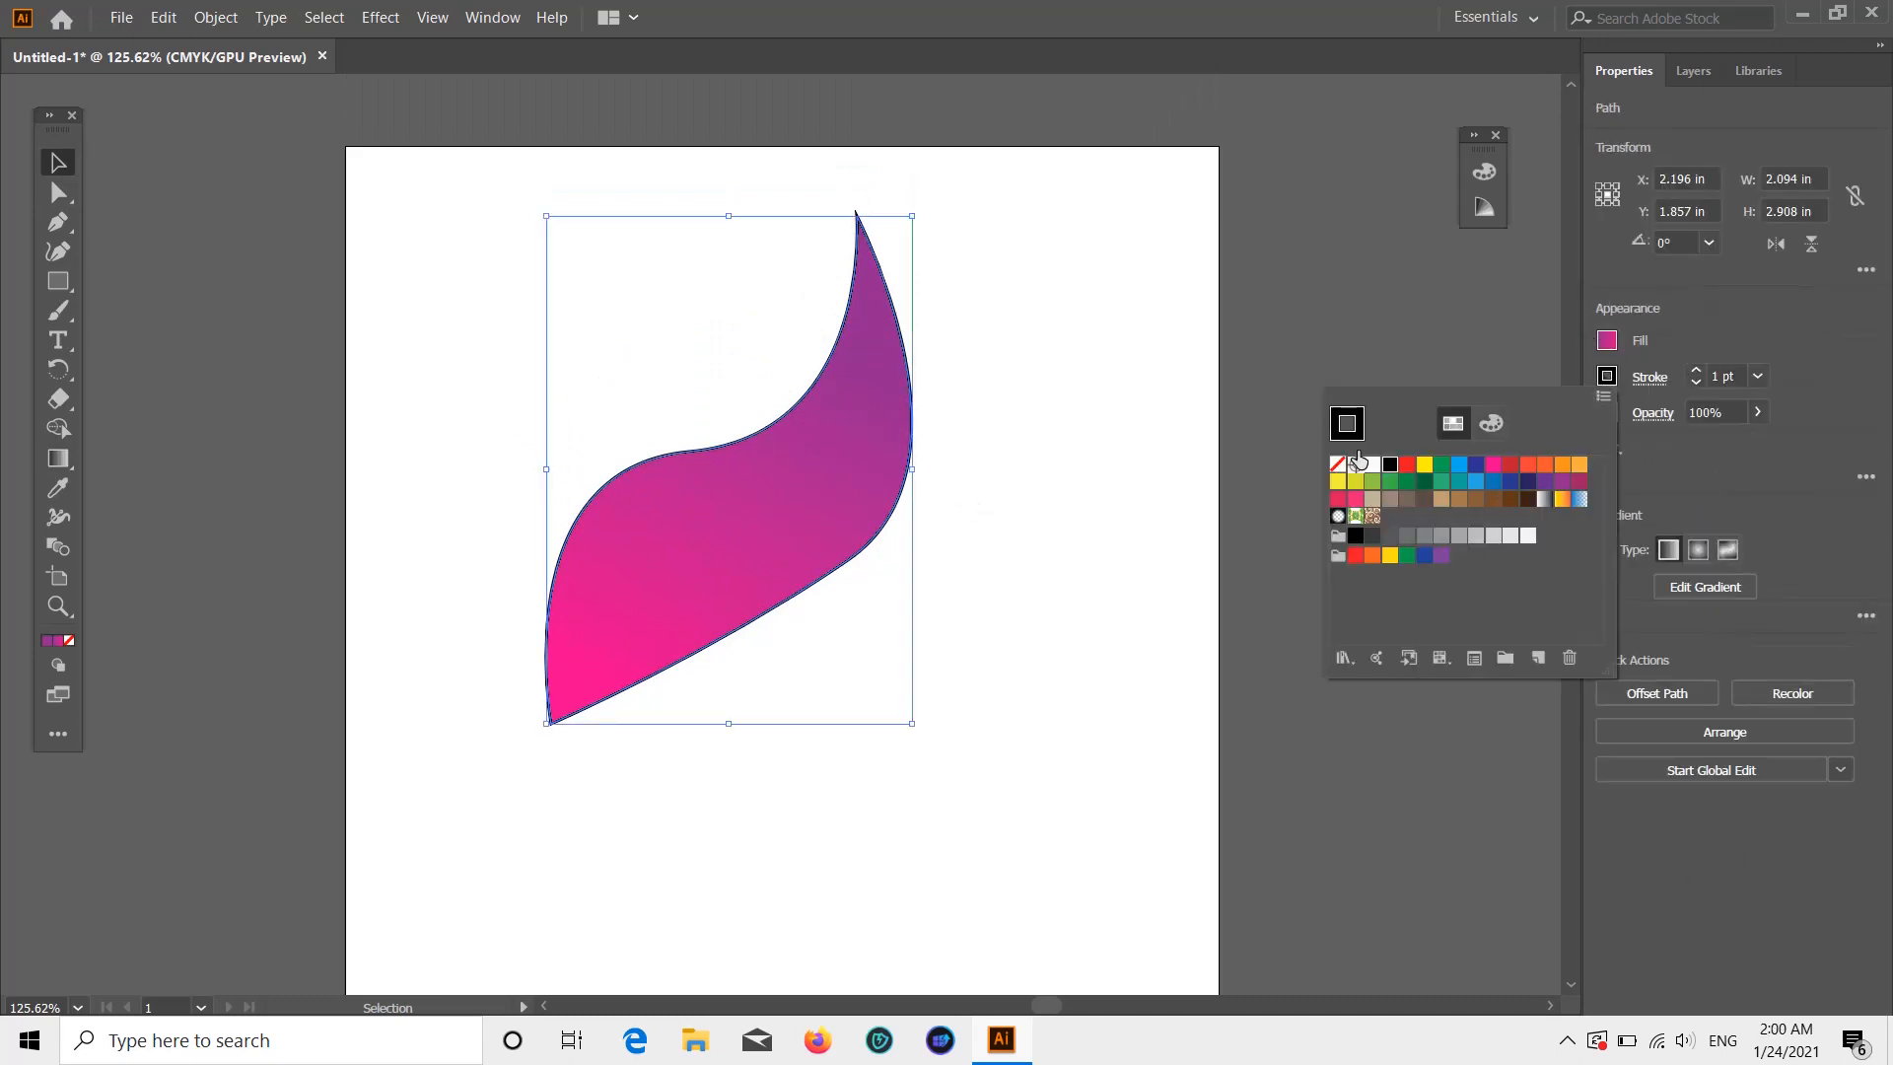
left_click(1337, 463)
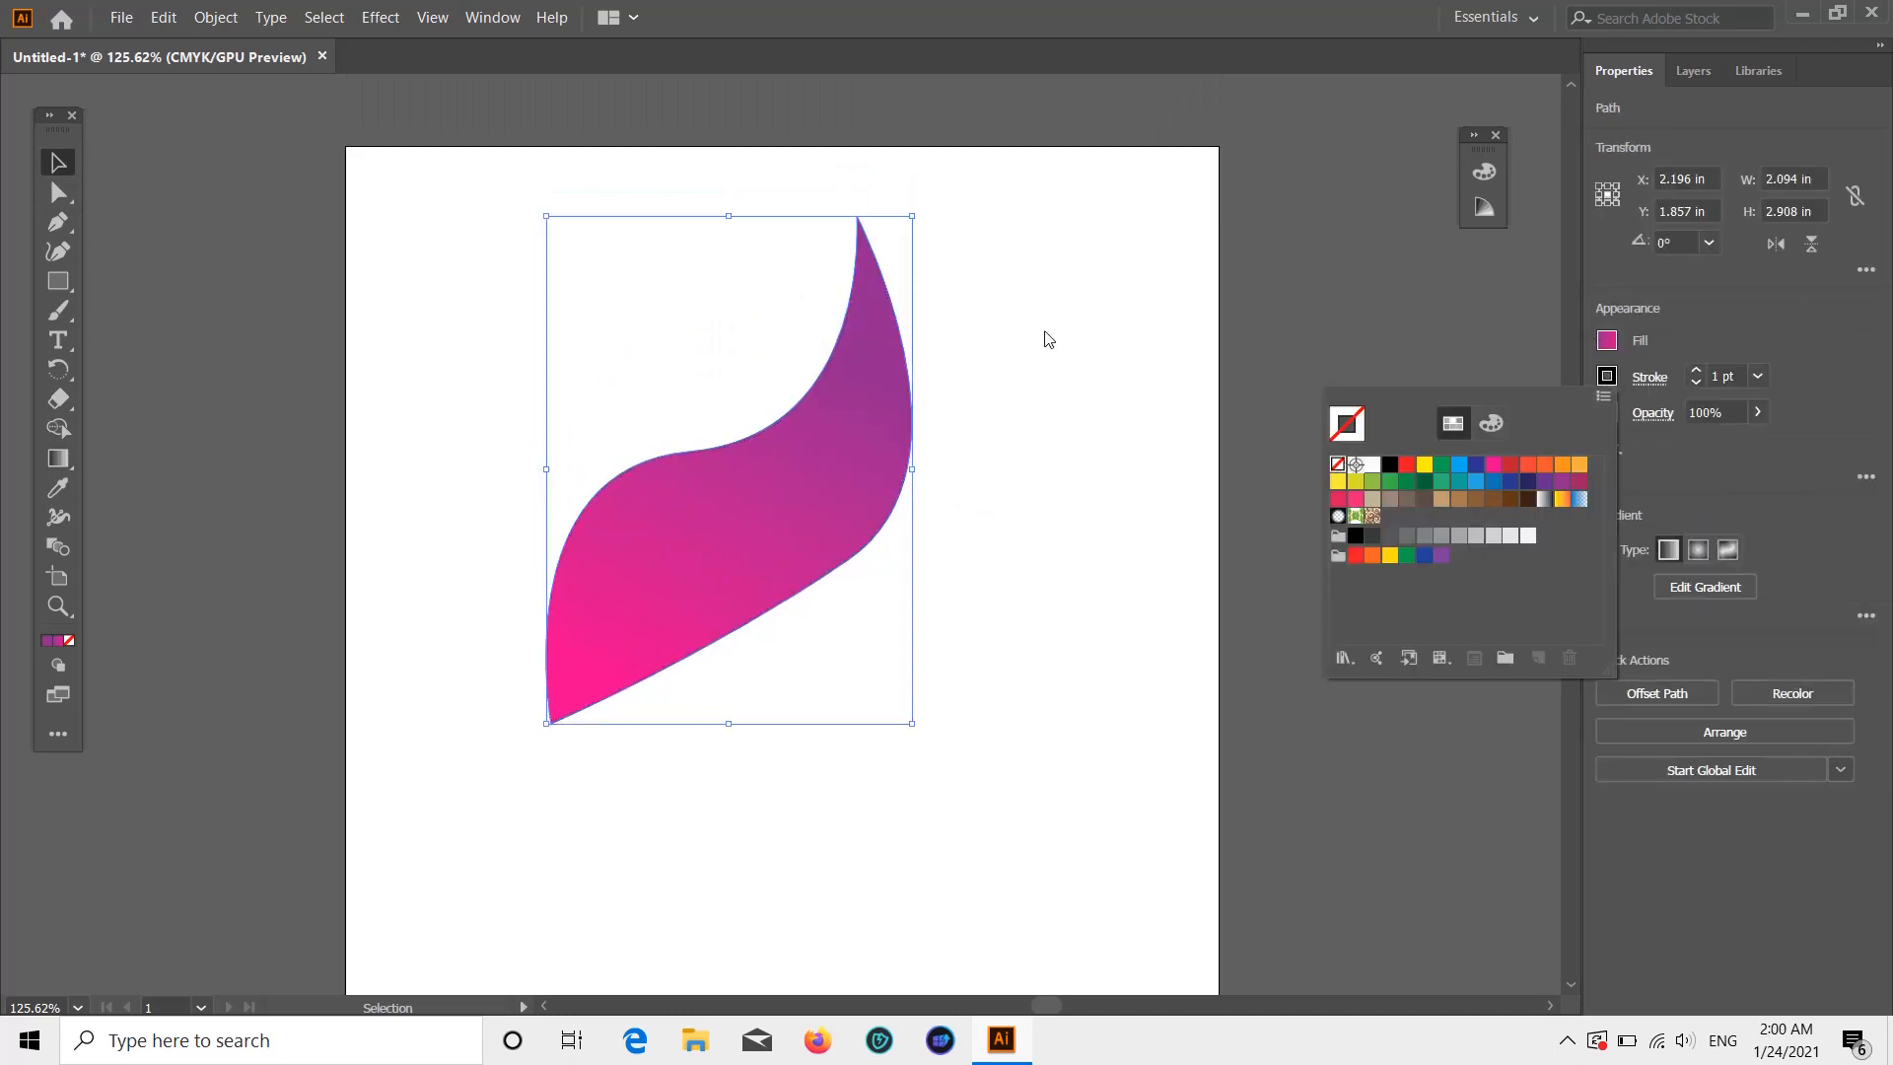
- Scale the leaf down proportionally to about 1.29 × 1.78 in and move it near the artboard's centre
left_click(53, 164)
left_click_drag(911, 216, 817, 414)
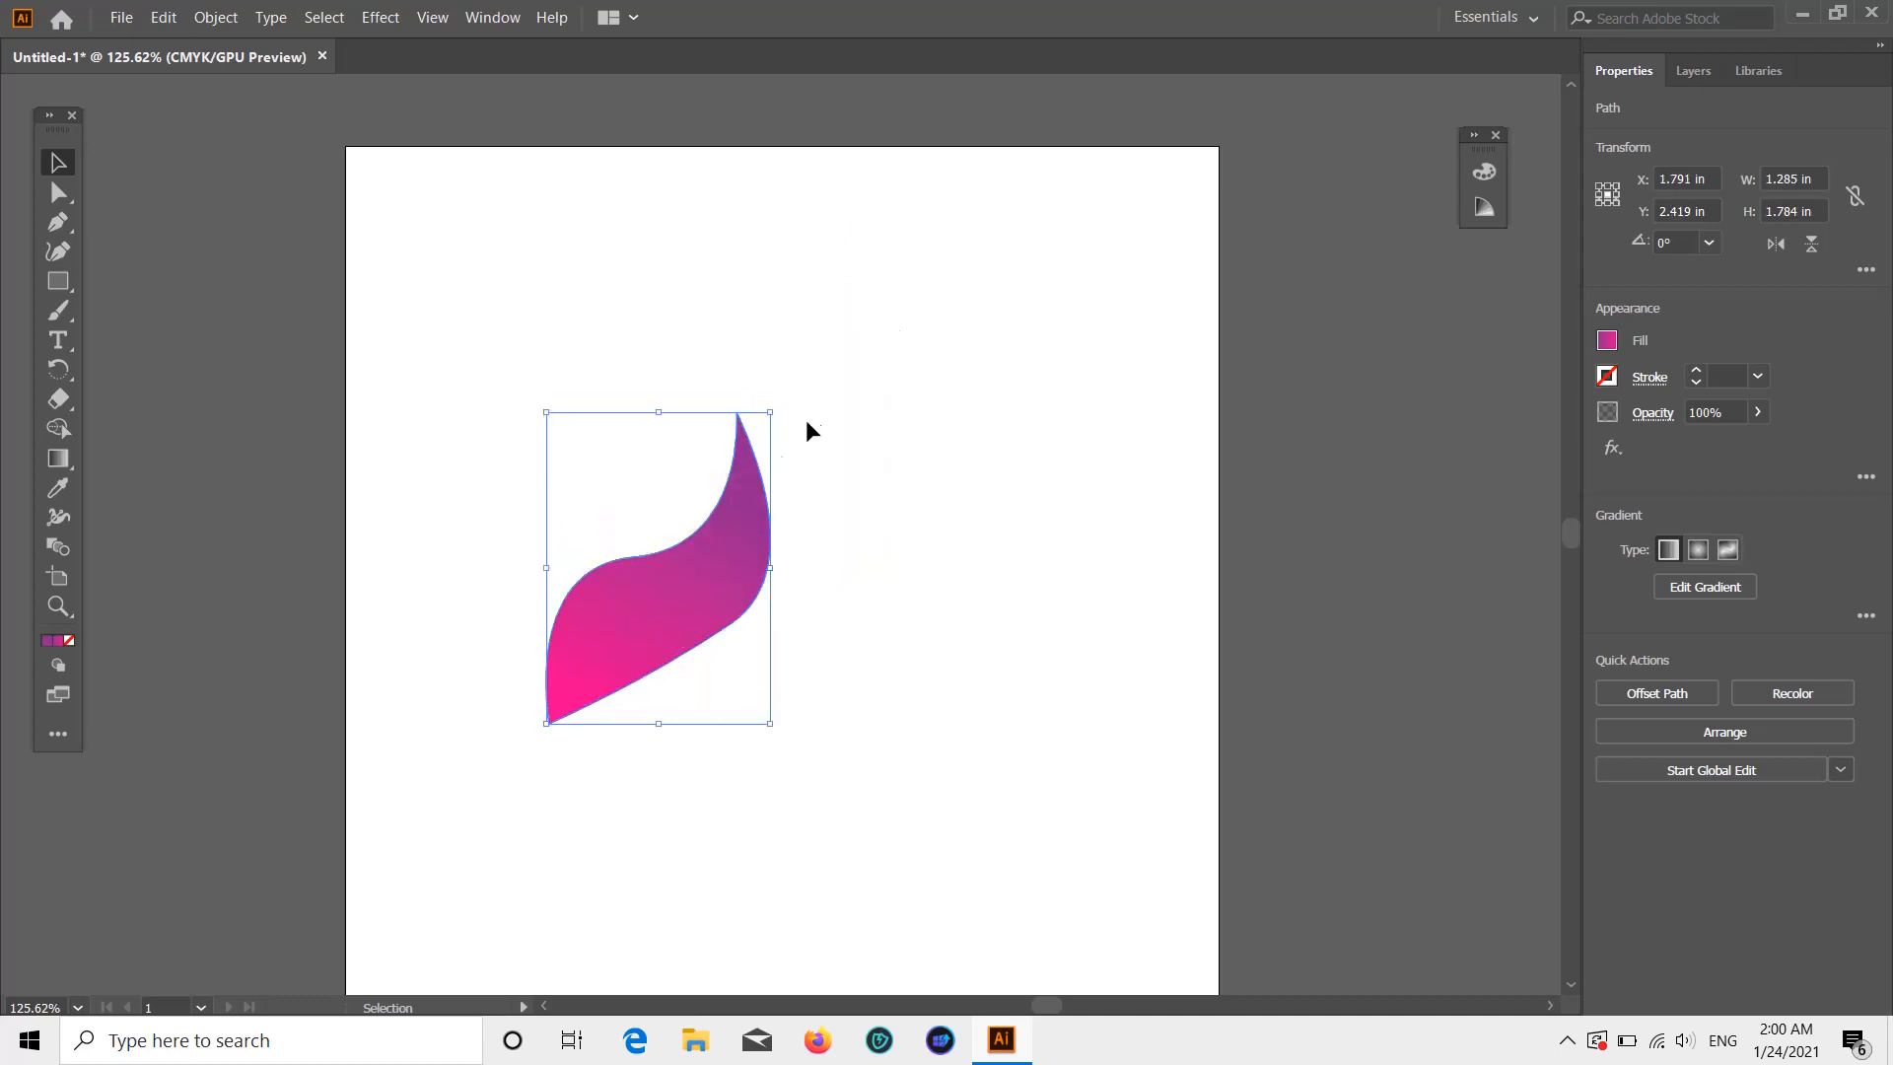
left_click_drag(729, 535, 861, 480)
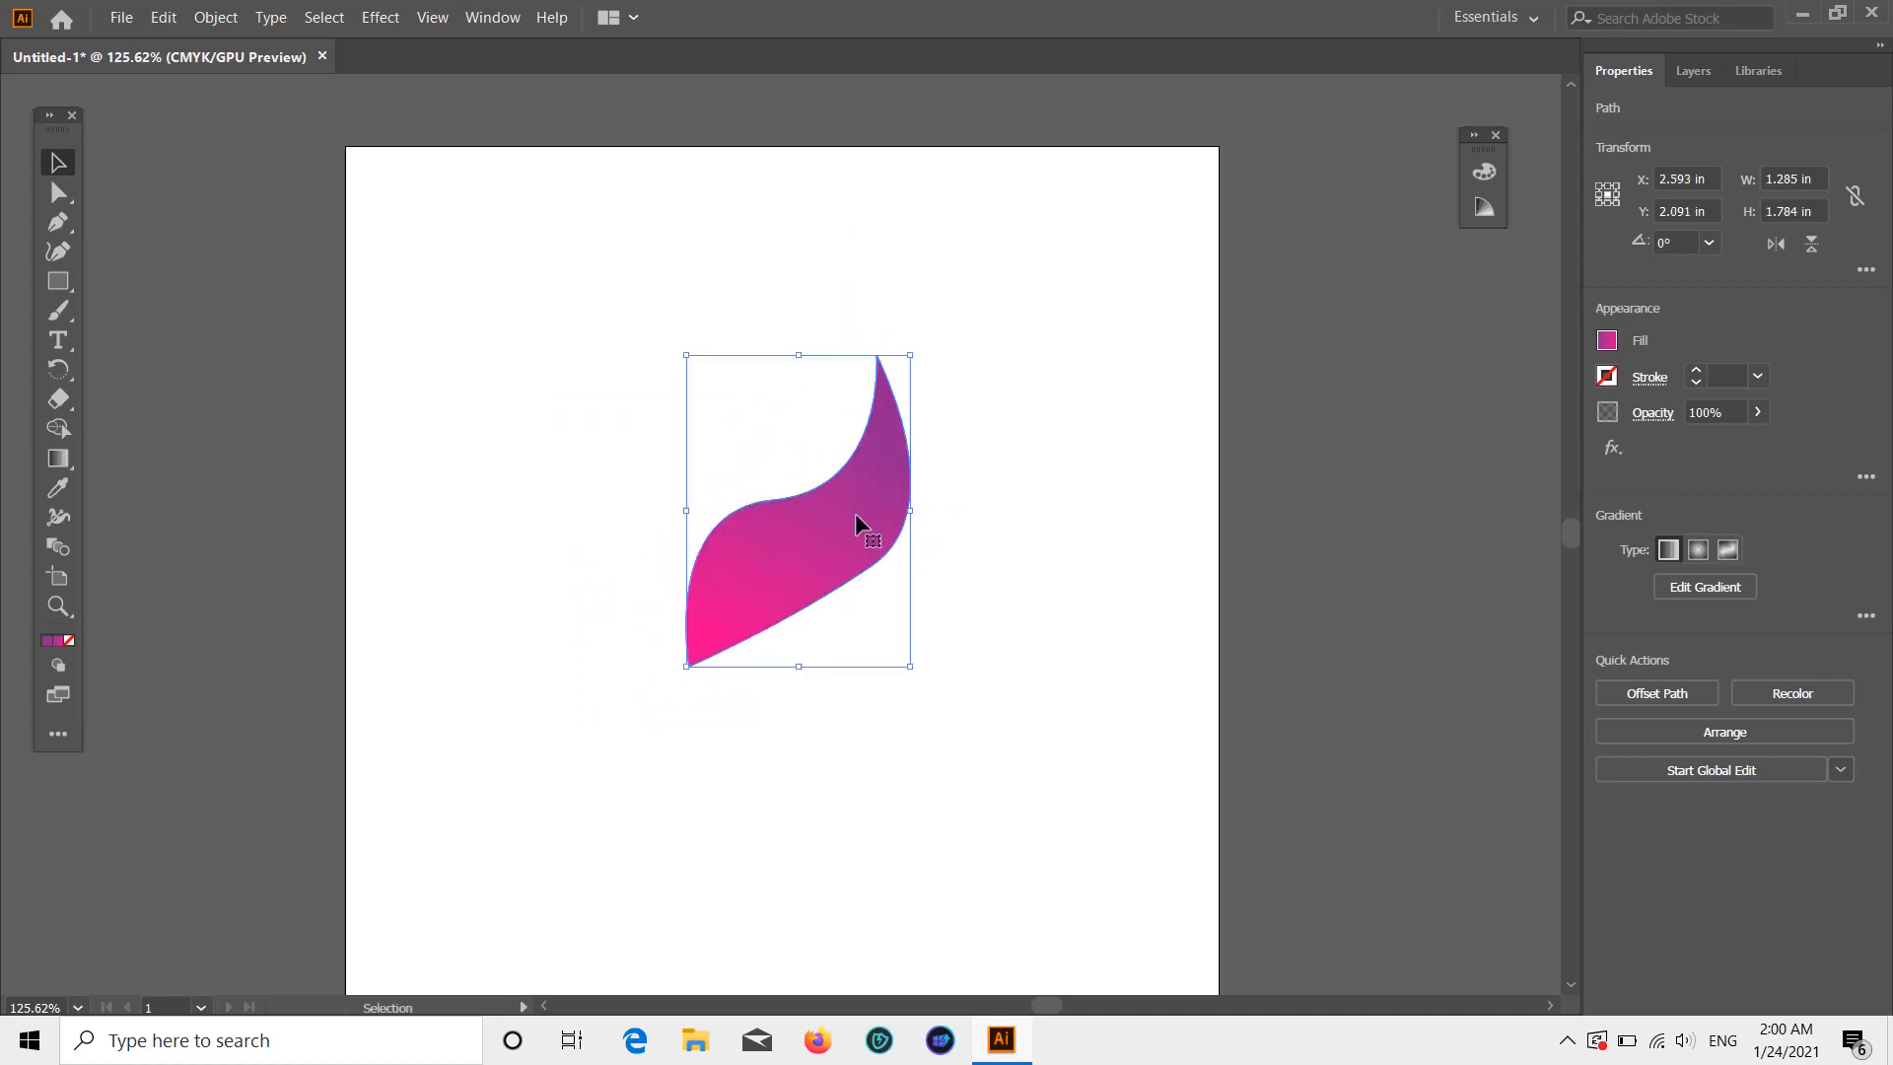
- Bulge the leaf's straight lower edge slightly outward into a smooth curve with the Curvature tool
left_click(57, 251)
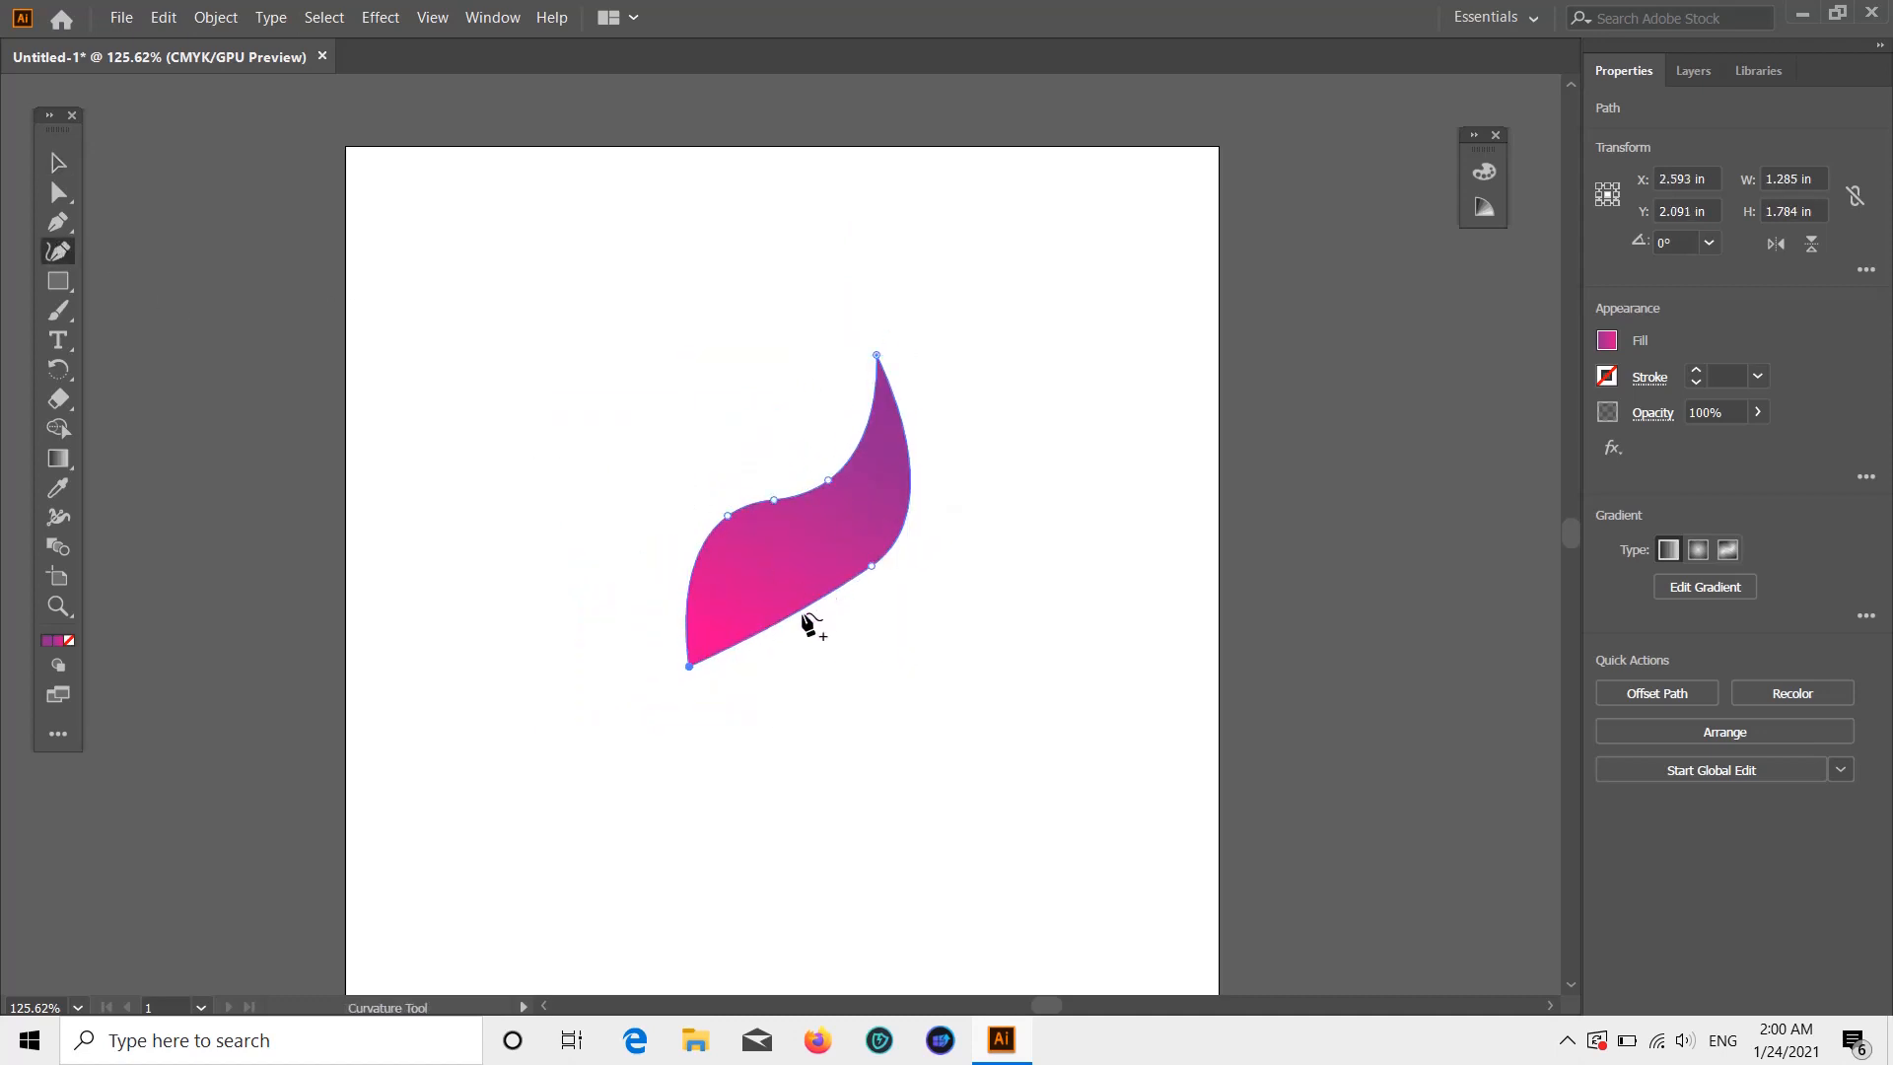
left_click_drag(791, 619, 796, 625)
left_click(57, 162)
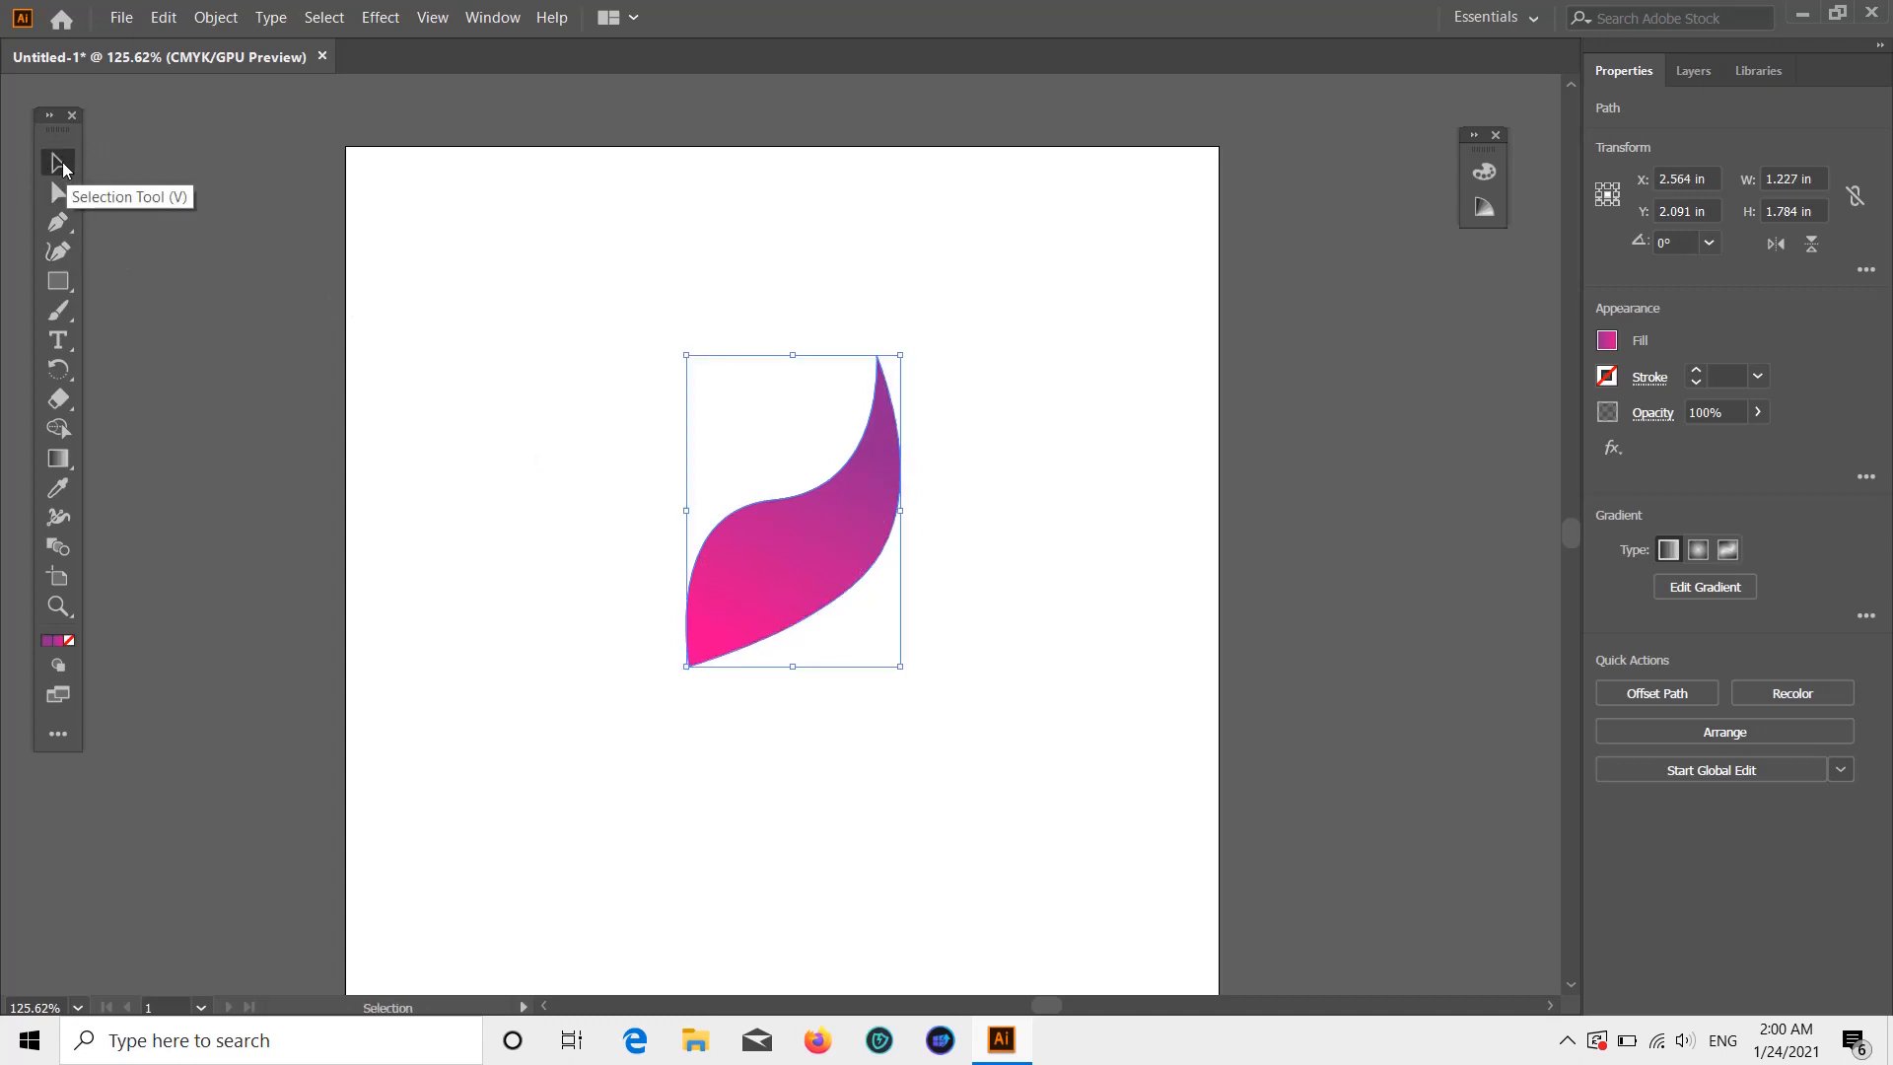
left_click(1242, 387)
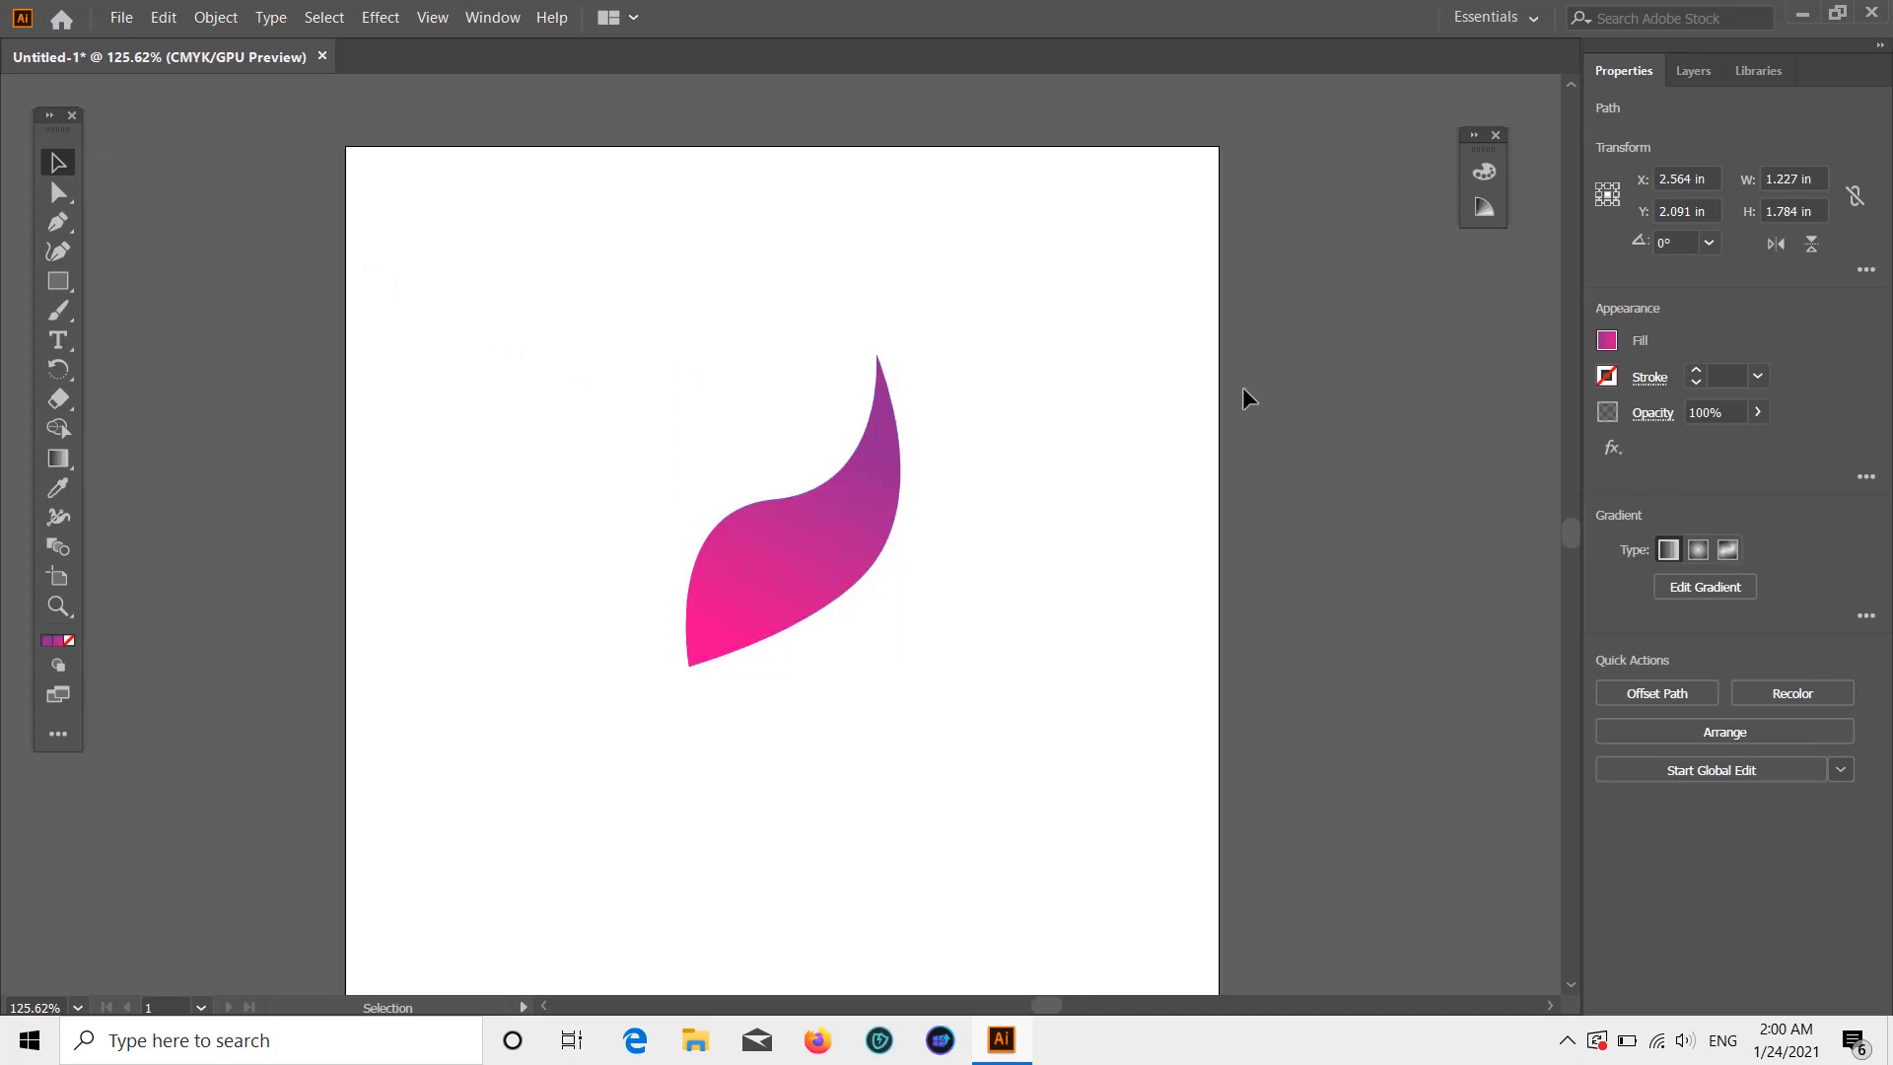
- Duplicate the gradient leaf and rotate the copy clockwise to about 332.42°, placing its lower-left tip on the original's tip
mouse_move(899, 510)
left_mouse_down()
mouse_move(868, 477)
mouse_move(883, 514)
left_mouse_up()
key("ctrl+c")
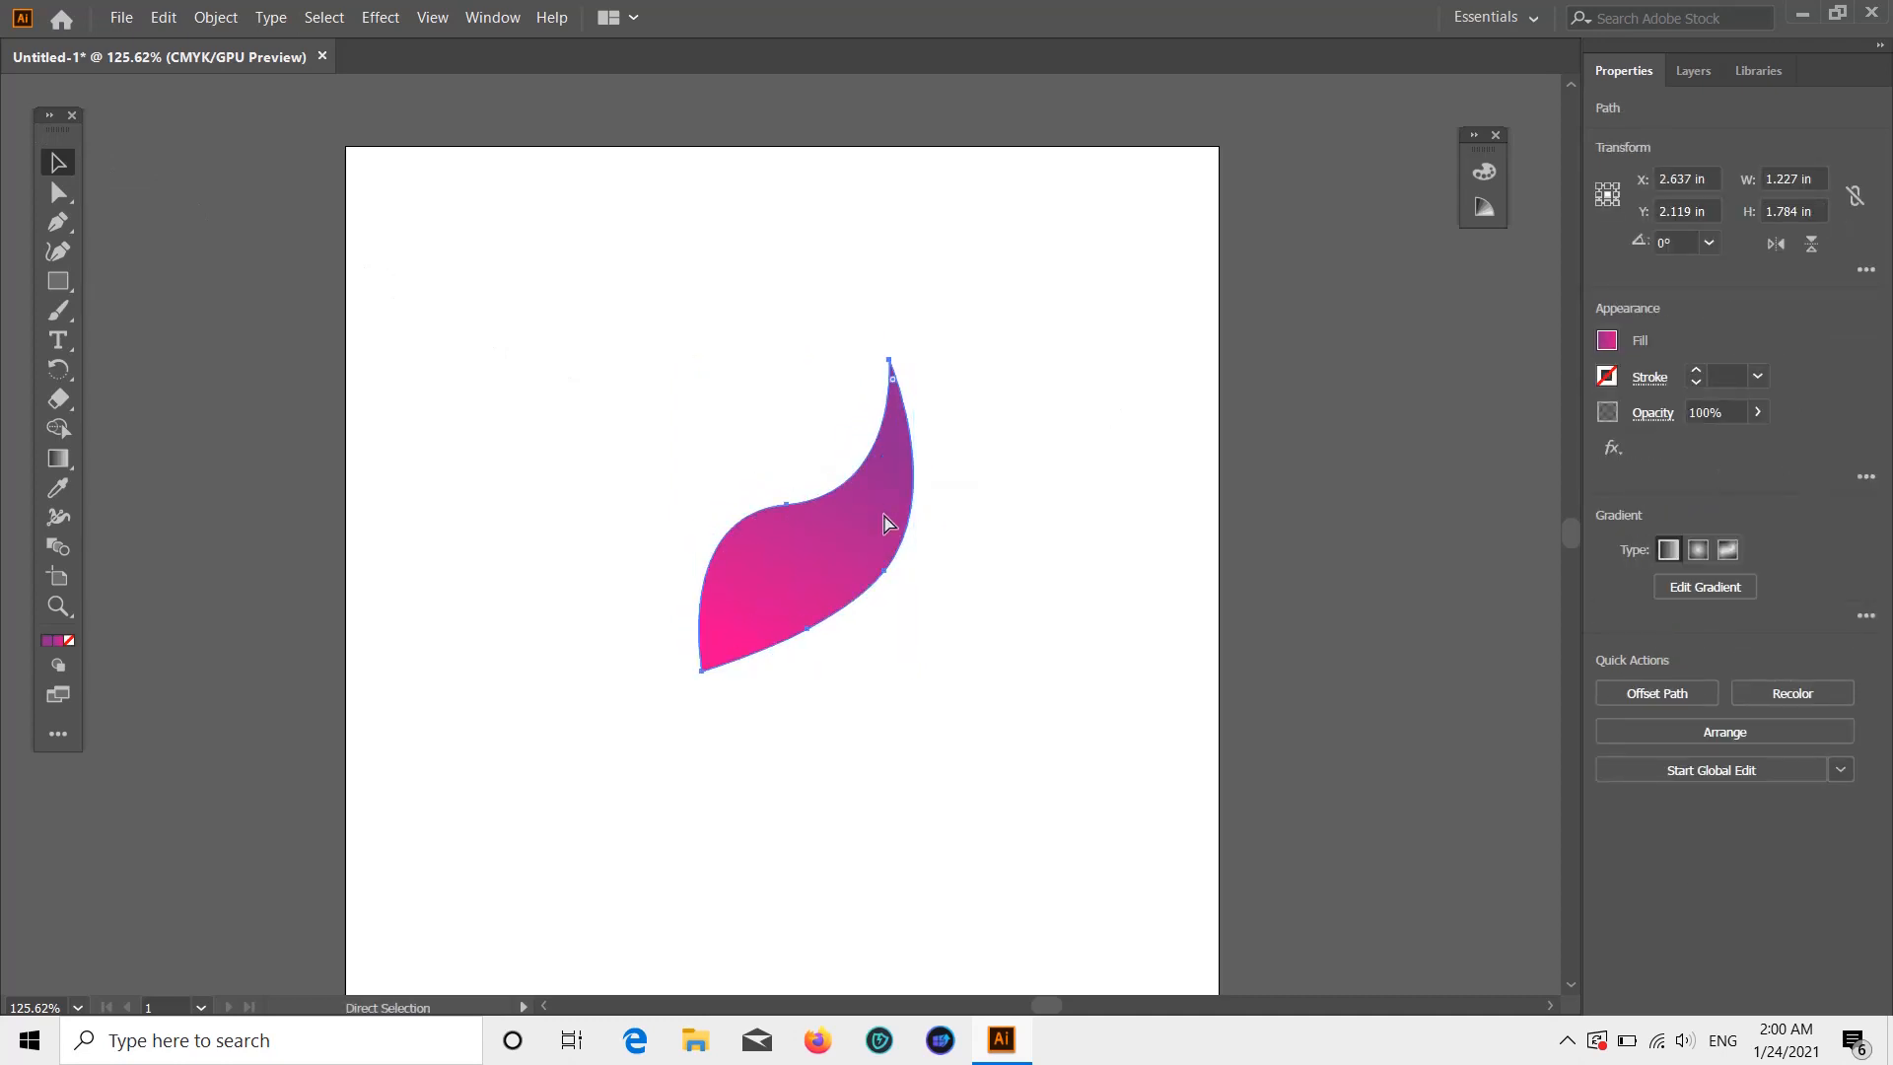
left_click_drag(863, 522, 872, 598)
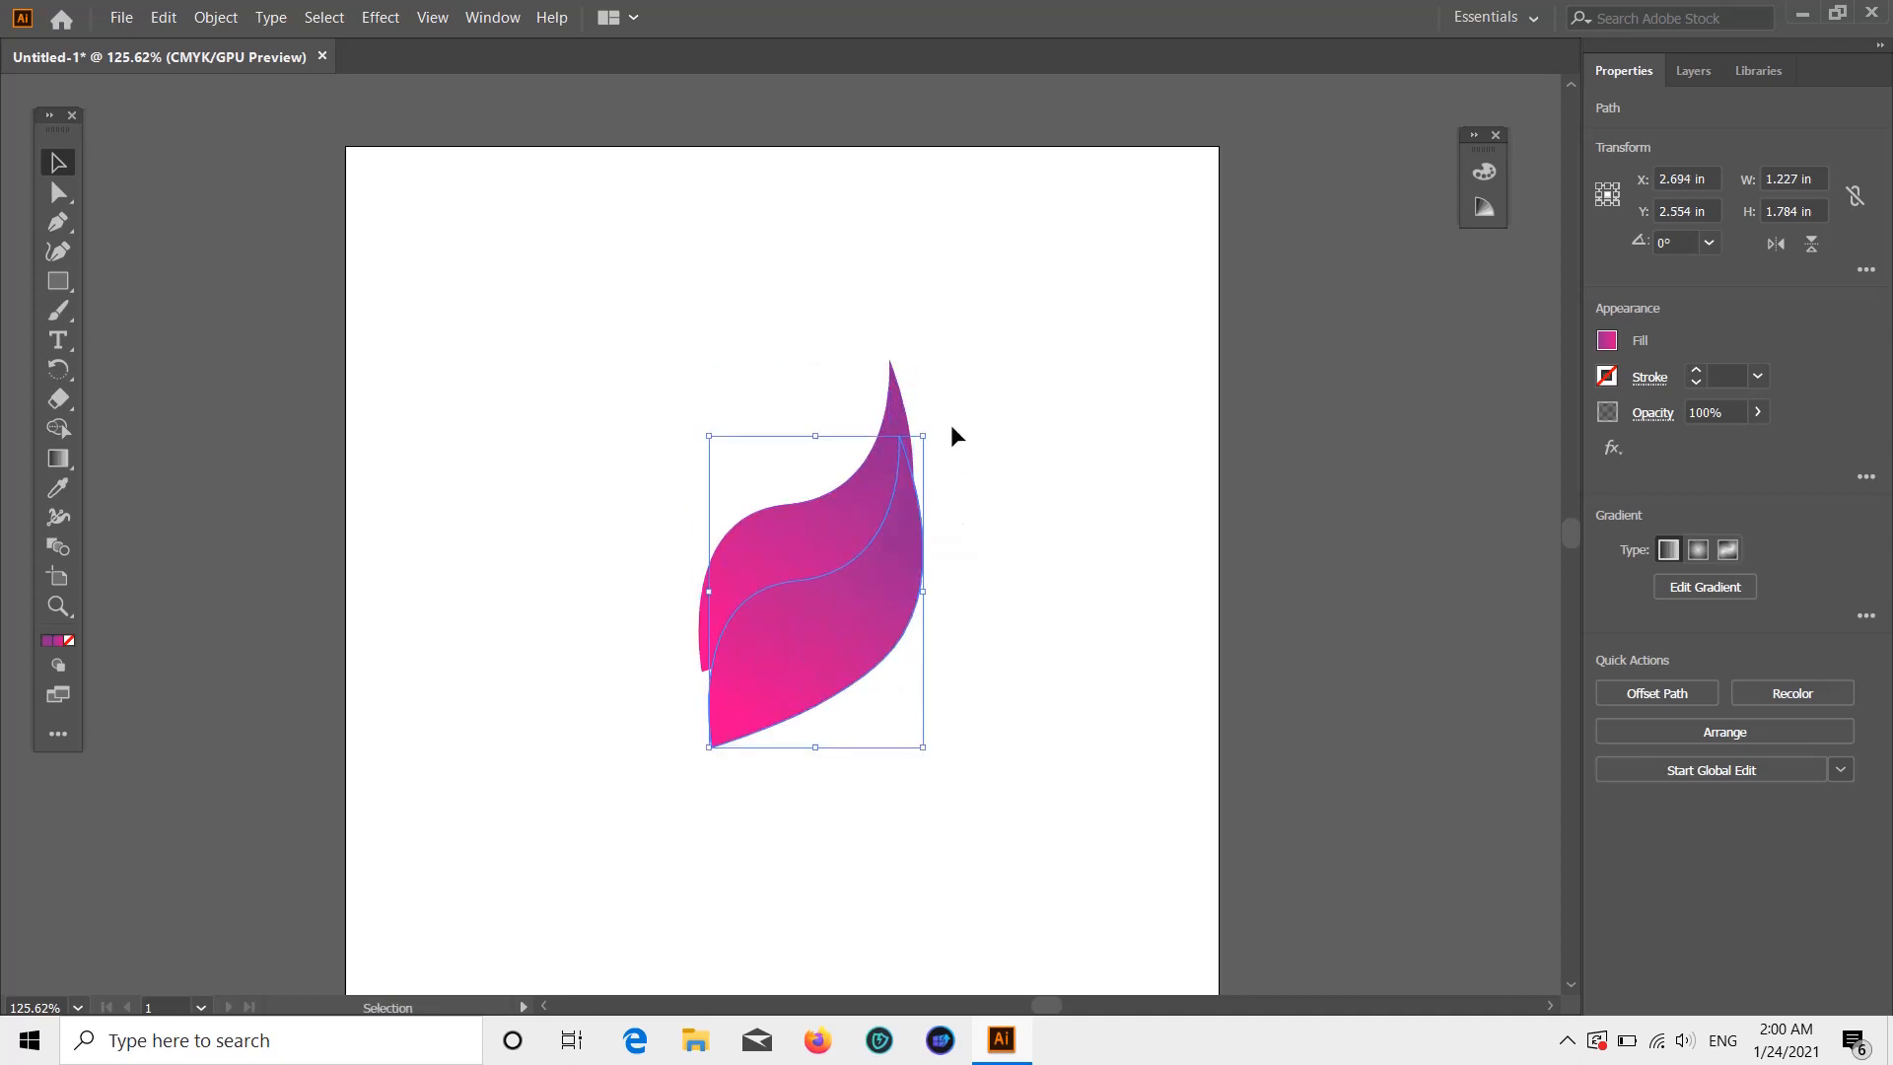
left_click_drag(924, 433, 997, 499)
mouse_move(779, 631)
left_mouse_down()
mouse_move(760, 633)
mouse_move(814, 631)
left_mouse_up()
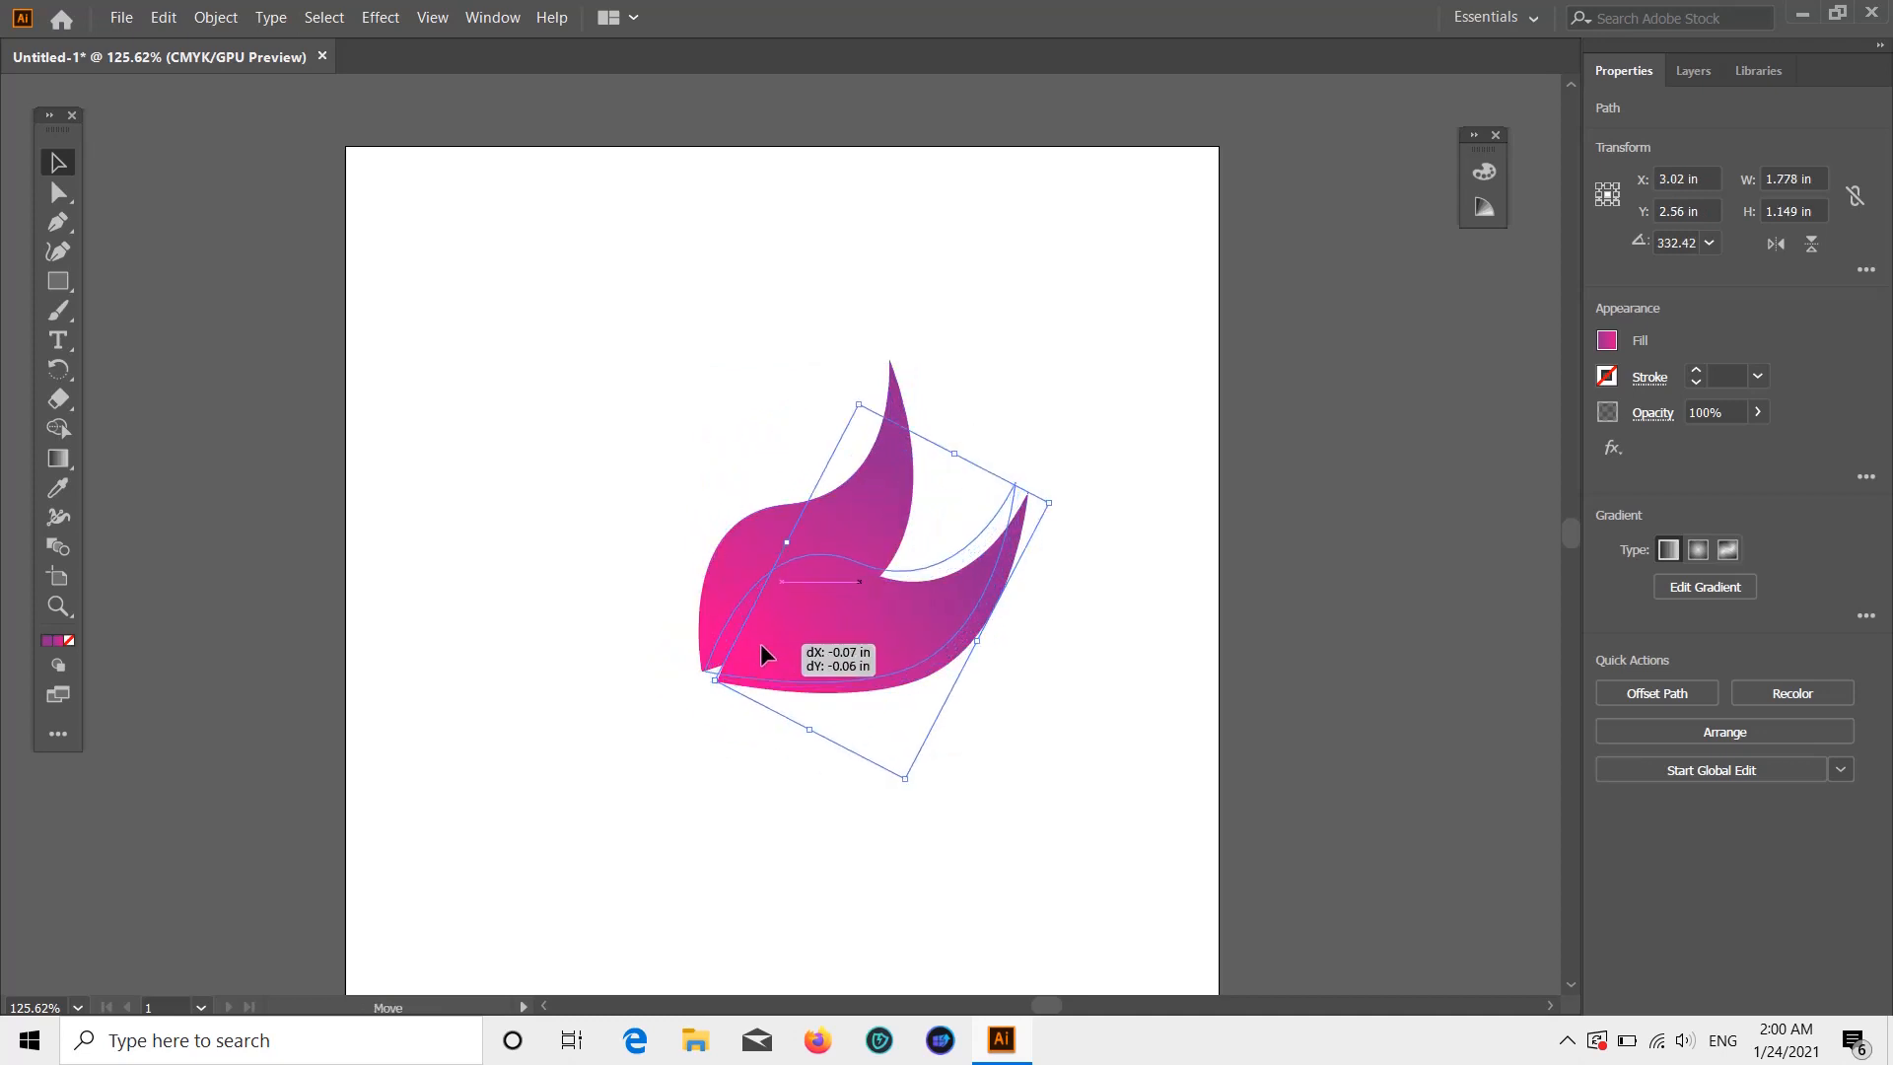
- Fill the rotated leaf copy with solid pink and resize it to about 1.29 × 0.904 in
left_click(1608, 341)
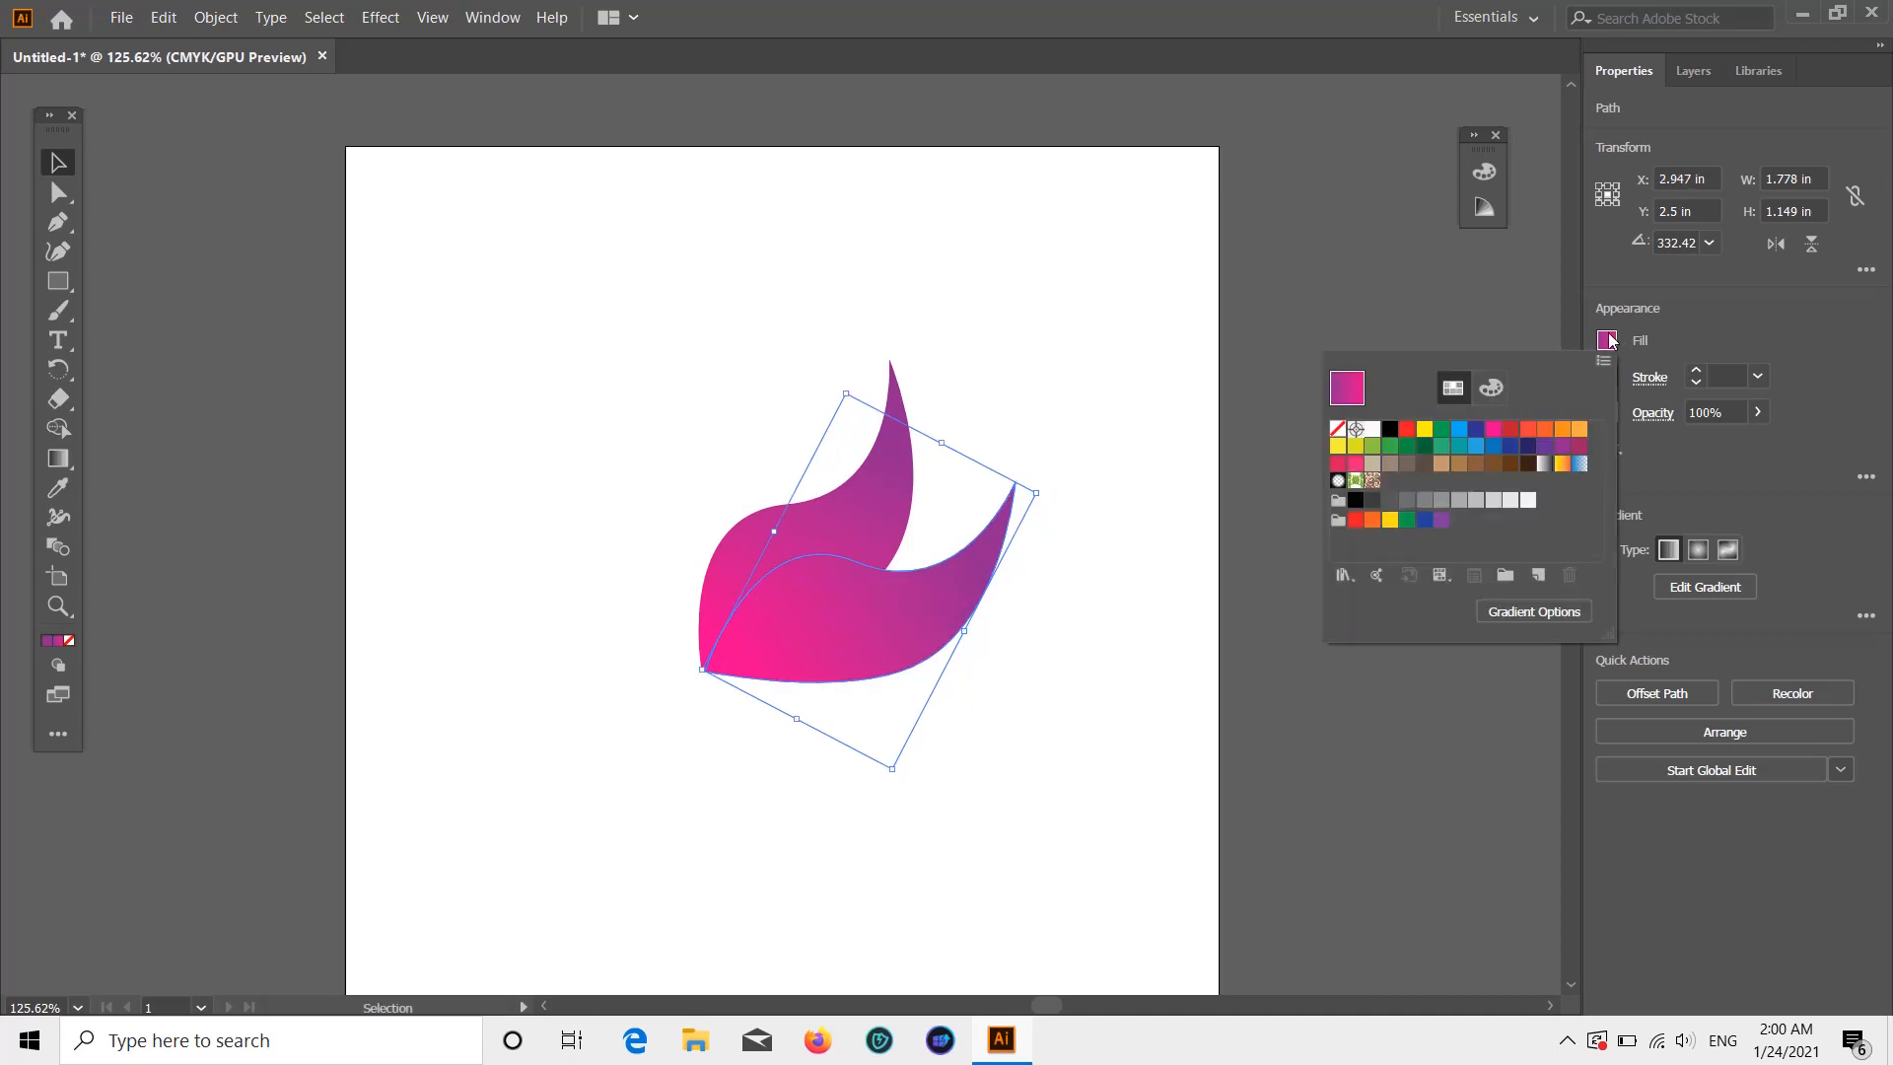
left_click(1492, 429)
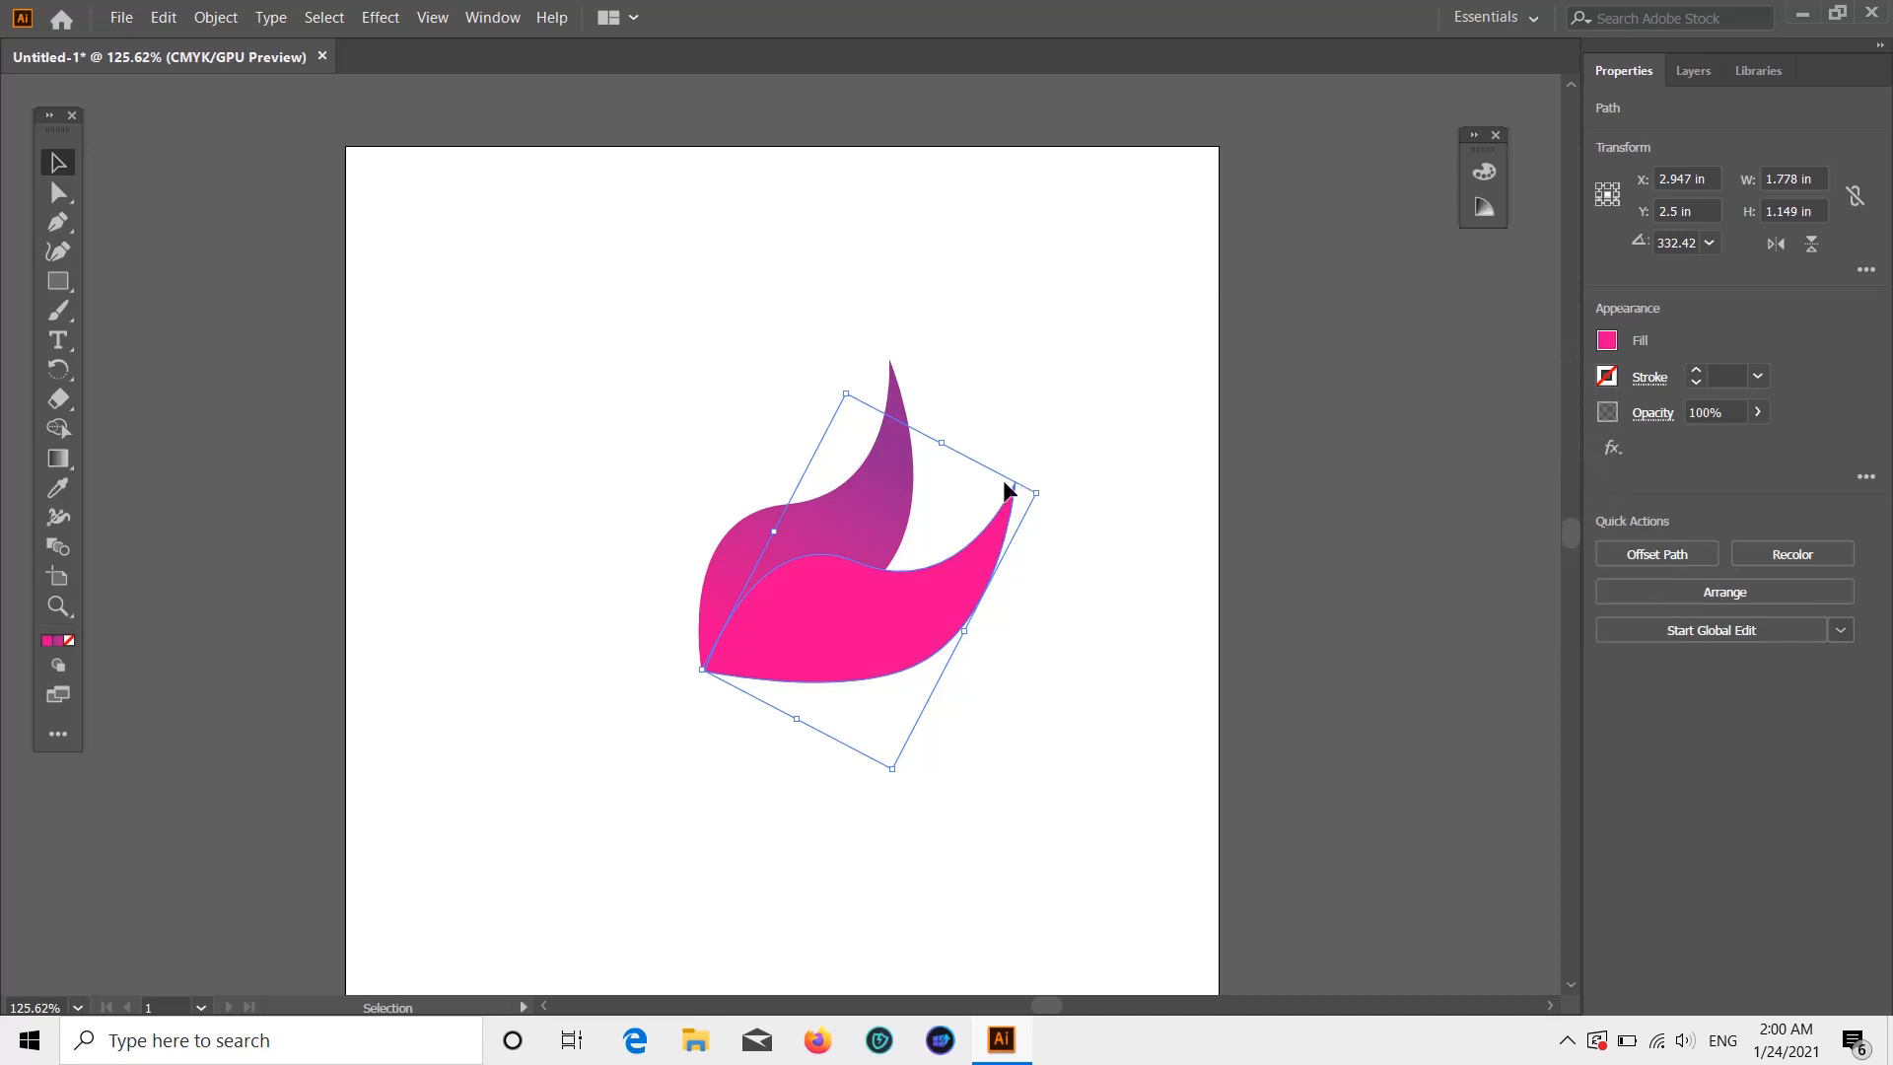
left_click_drag(1028, 493, 945, 531)
left_click(1282, 498)
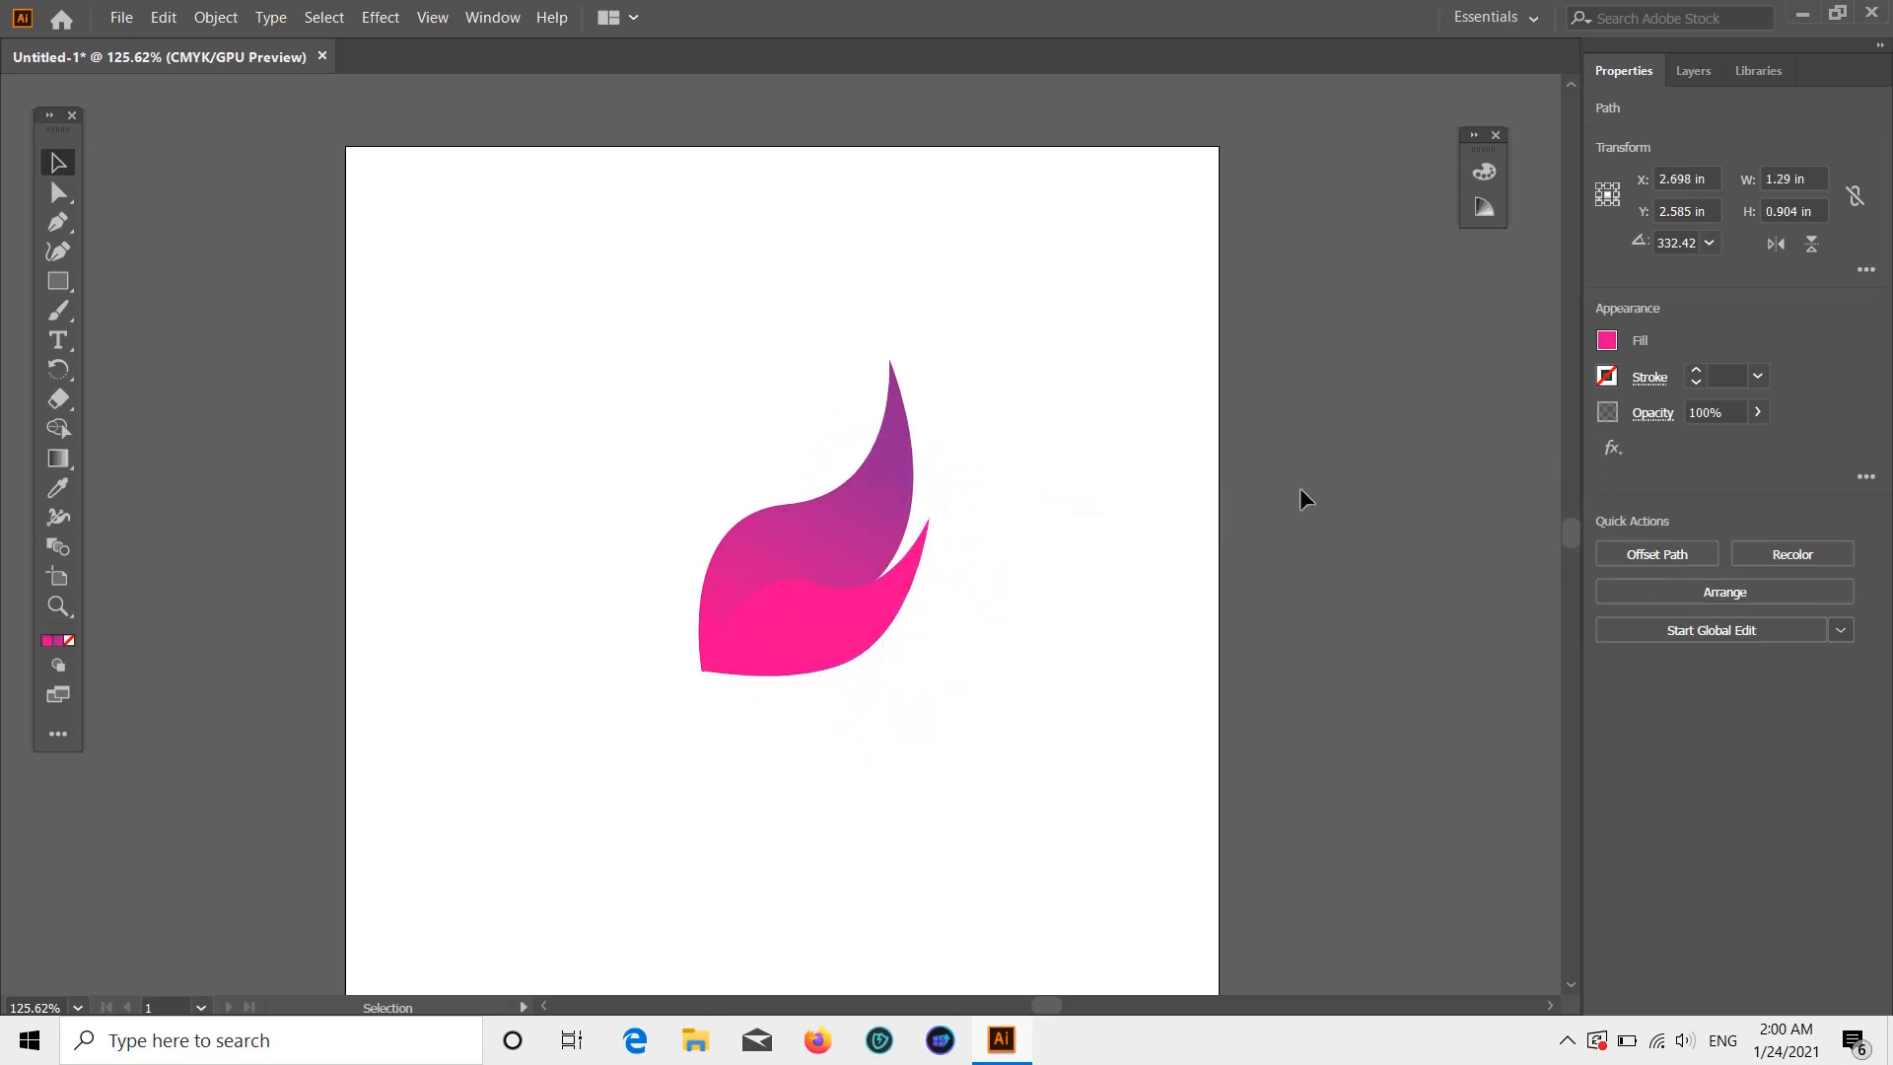
- Align the pink leaf's lower-left tip precisely with the gradient leaf's lower-left tip
scroll(1222, 542, "down", 2)
scroll(1221, 542, "down", 2)
left_click_drag(787, 520, 783, 521)
scroll(701, 553, "up", 4)
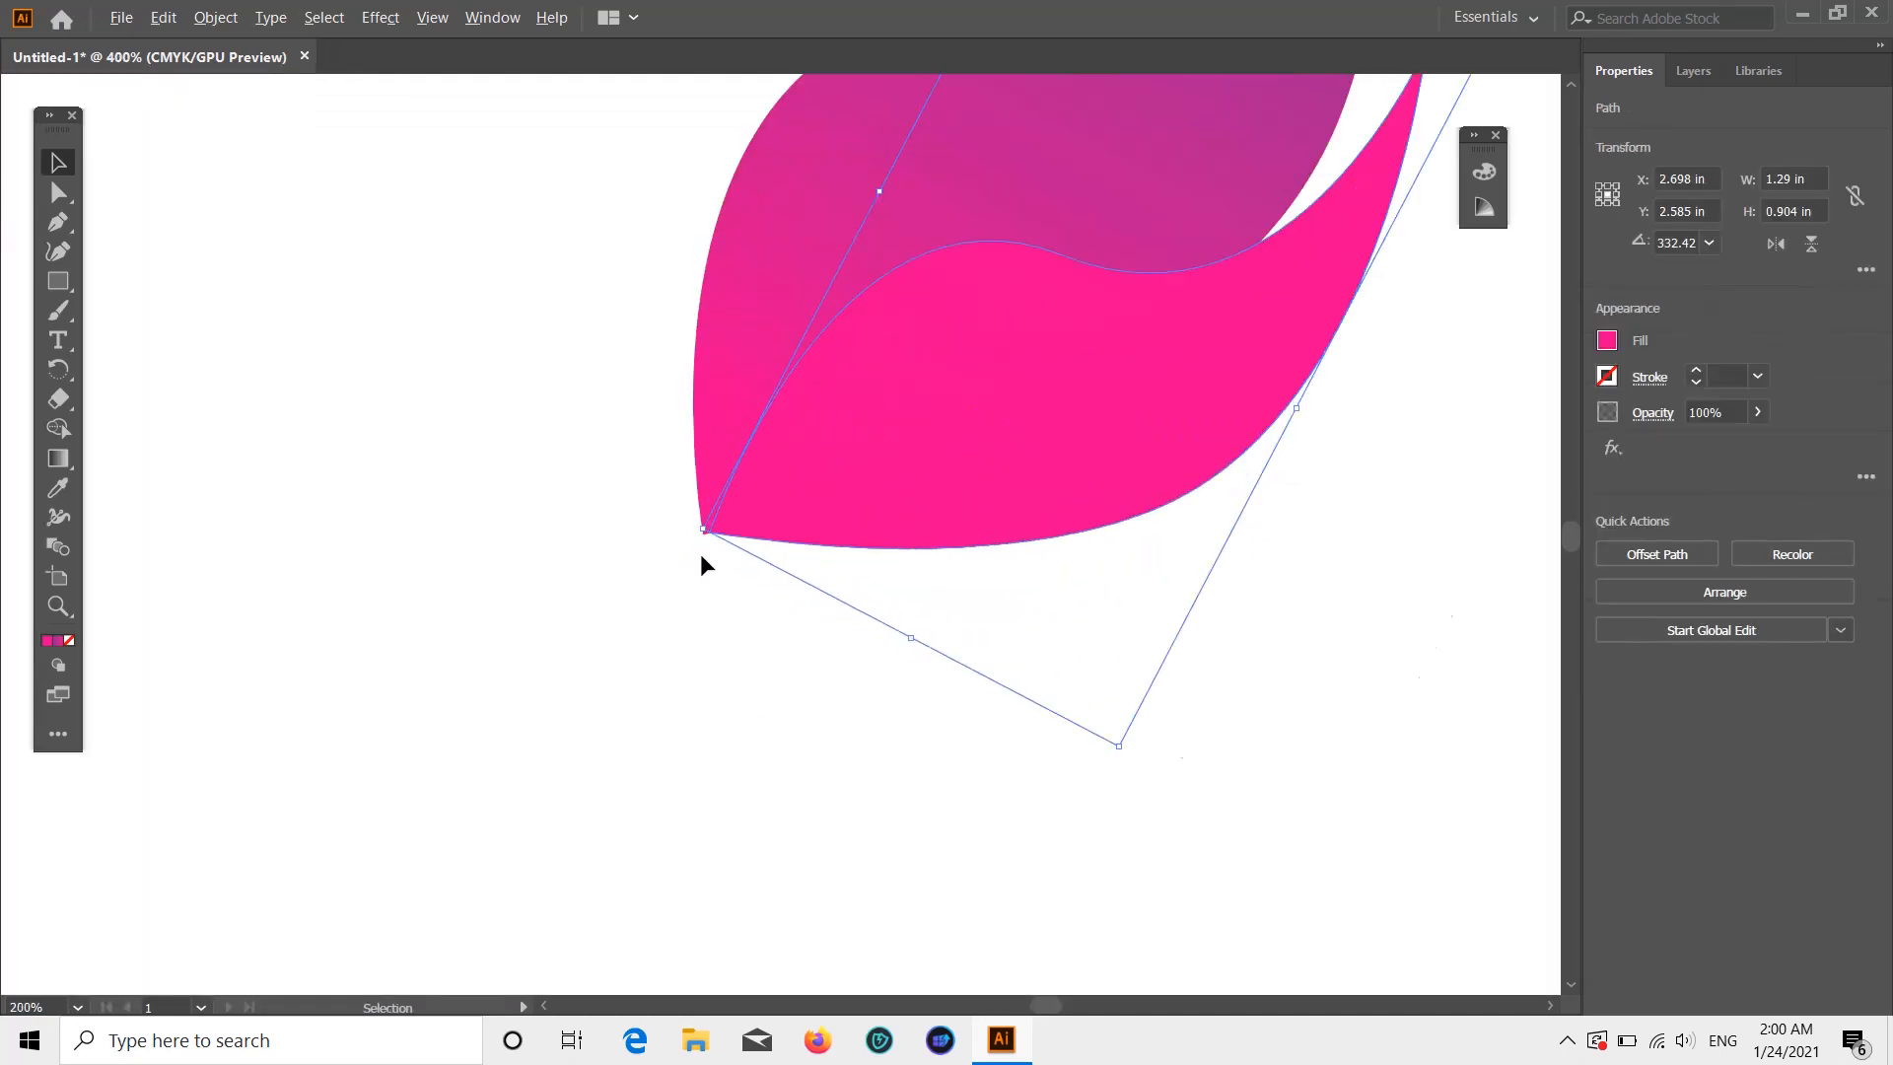
left_click_drag(783, 412, 786, 435)
scroll(786, 435, "down", 4)
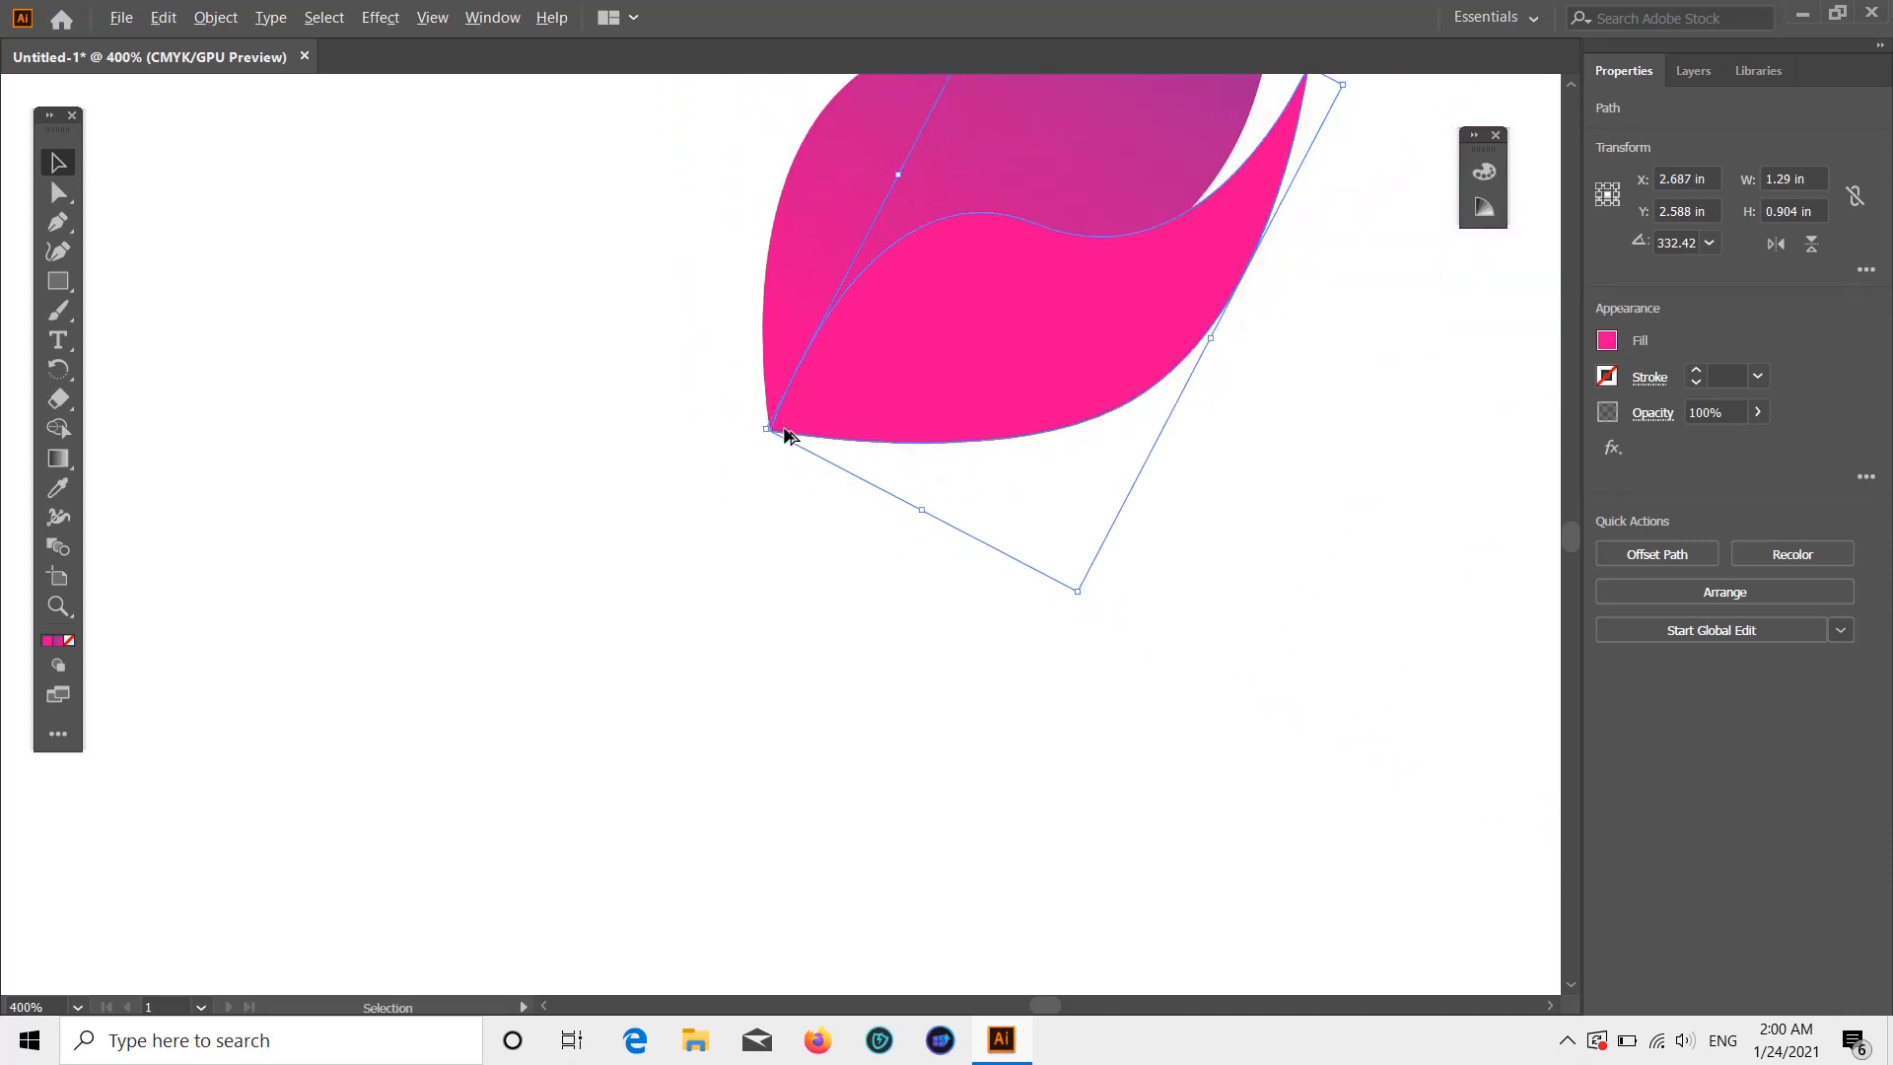
scroll(1045, 365, "up", 2)
left_click(1281, 495)
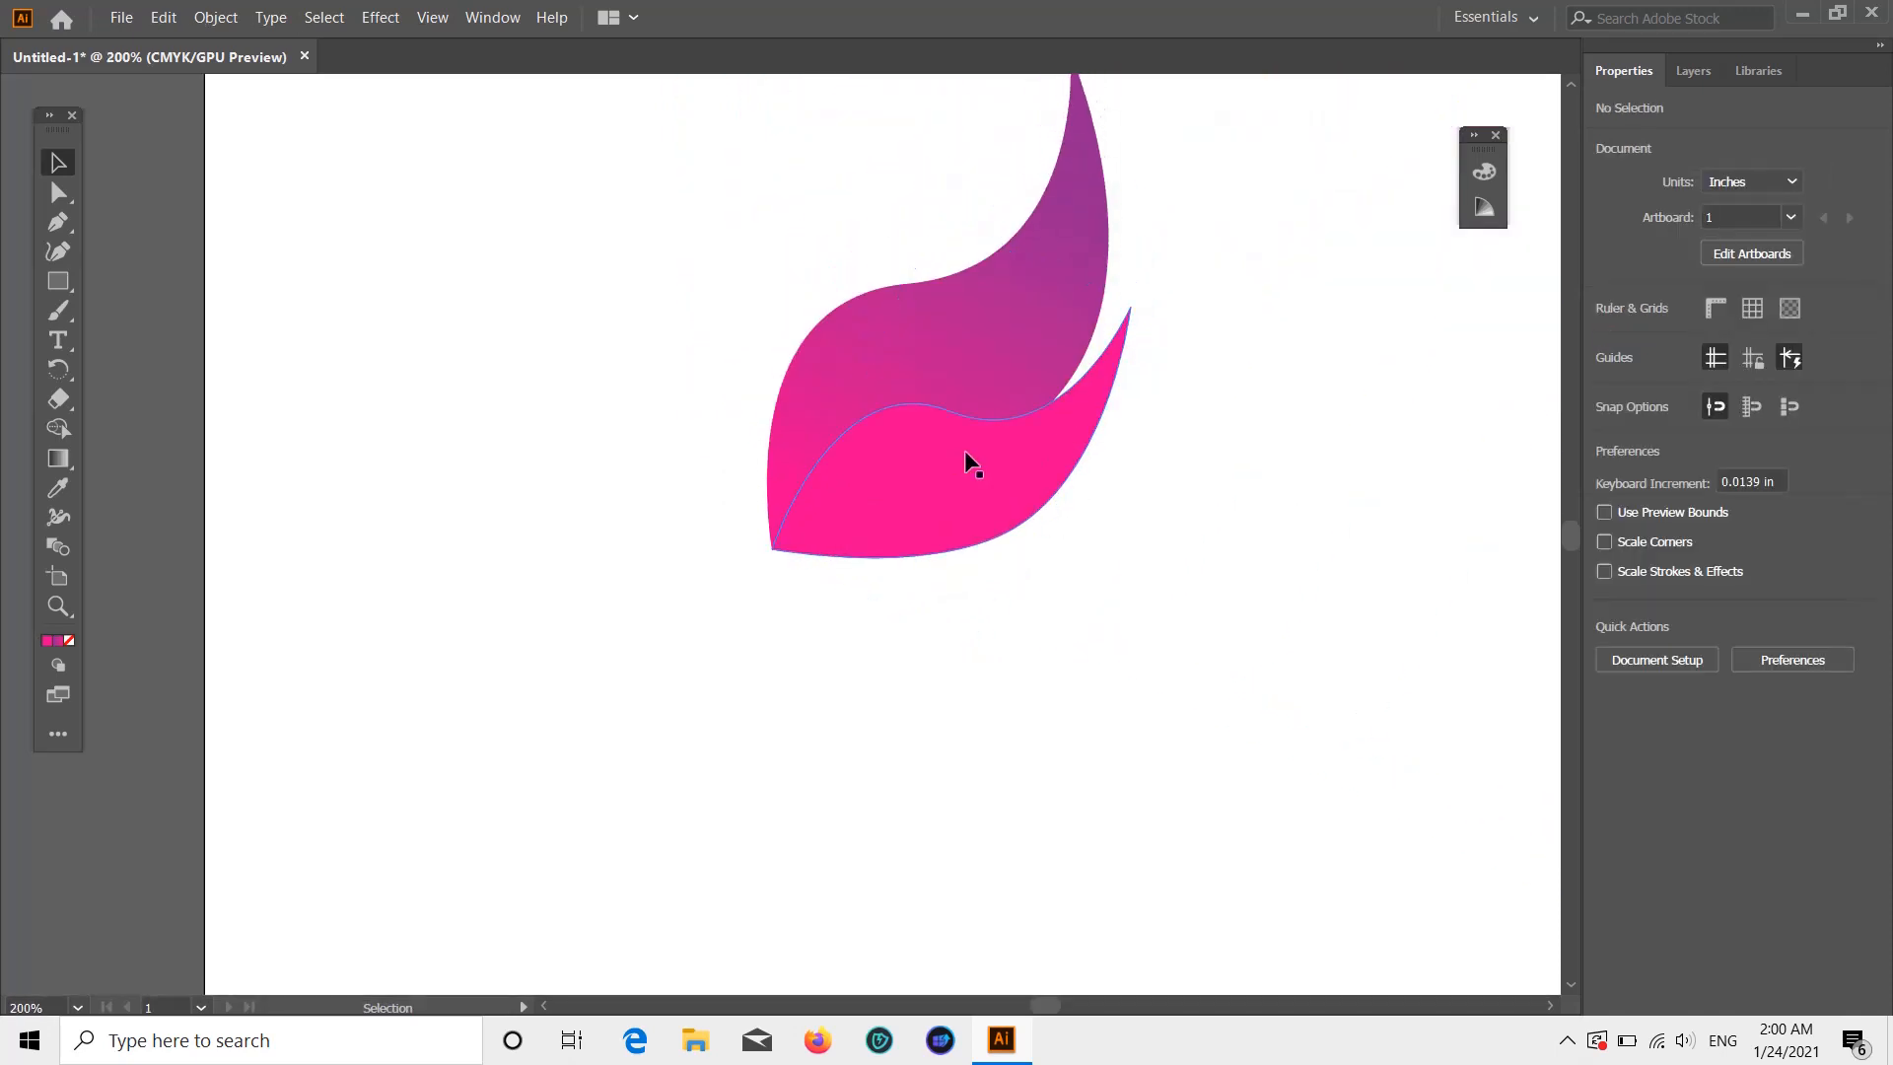
- Duplicate the pink leaf and rotate the copy clockwise to about 315.17°, with its tip on the shared lower-left corner
left_click(962, 449)
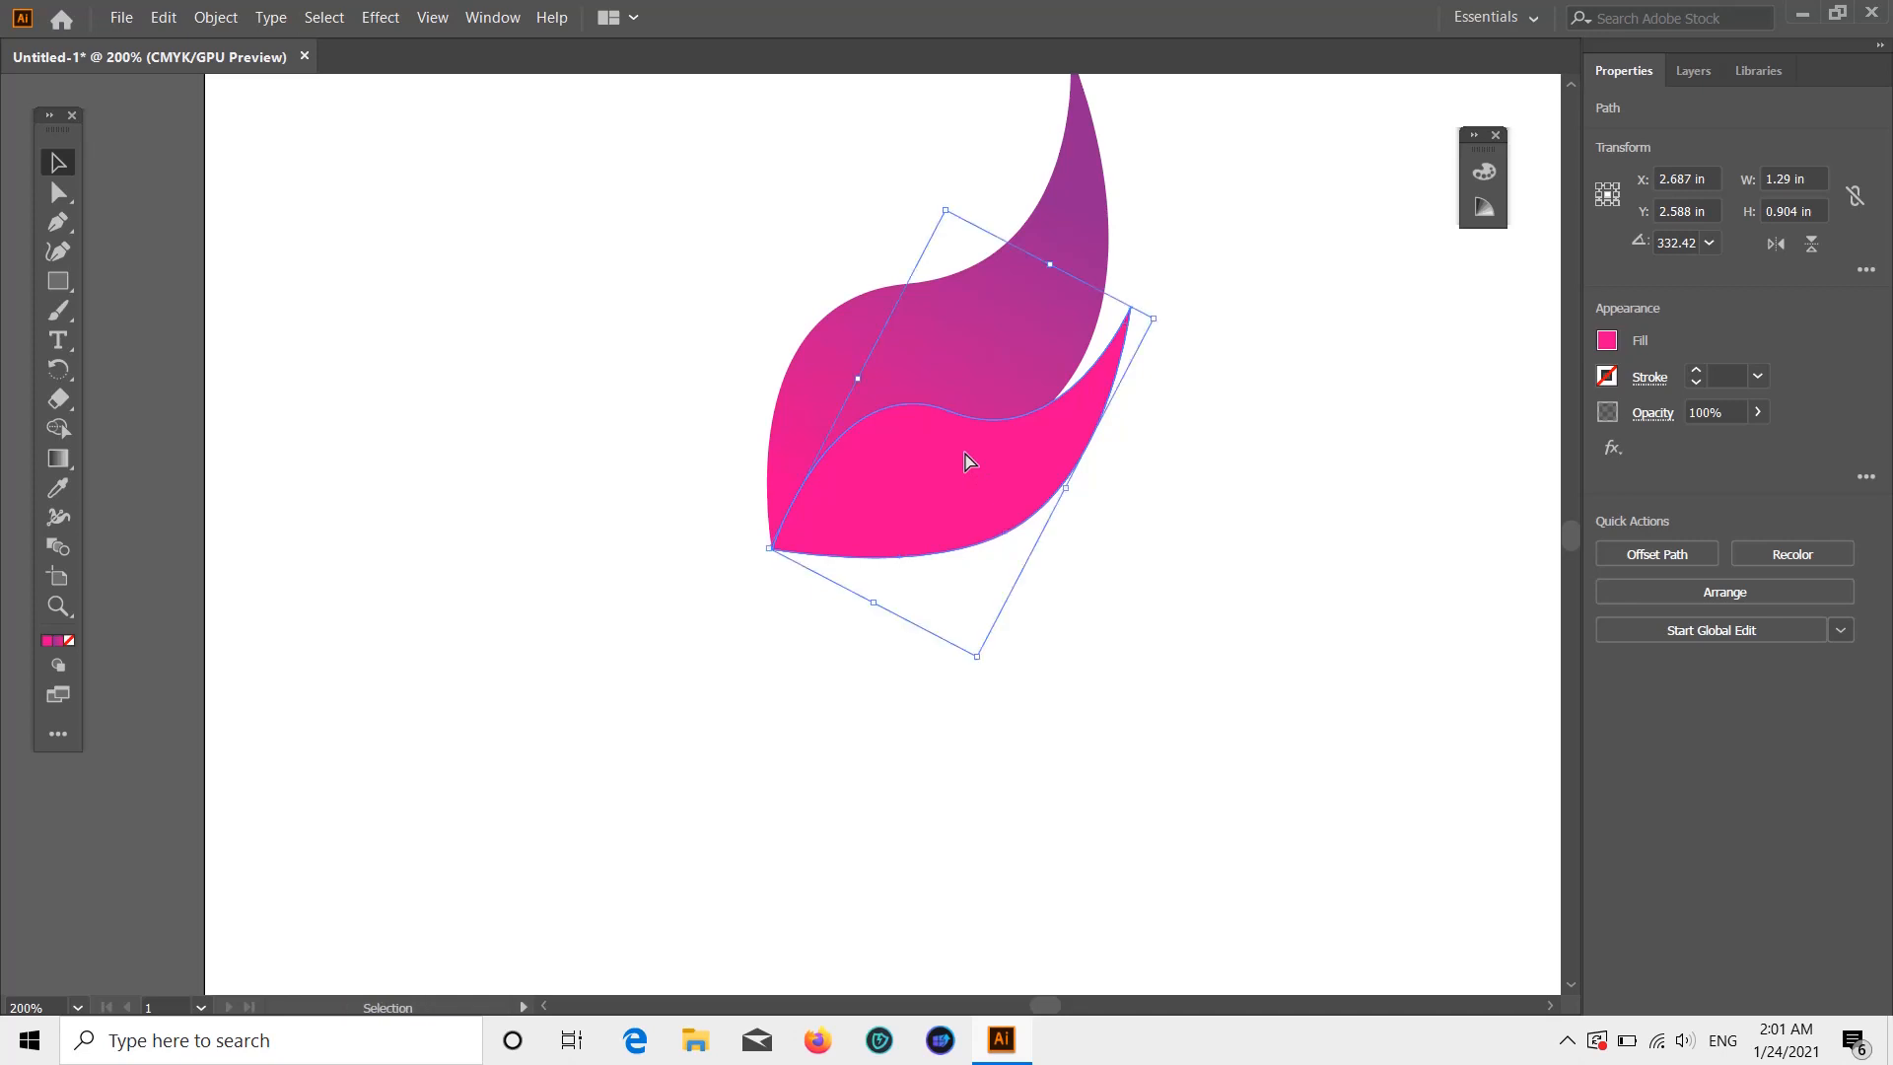
left_click_drag(1160, 316, 1201, 377)
mouse_move(966, 483)
left_mouse_down()
mouse_move(968, 509)
mouse_move(949, 485)
left_mouse_up()
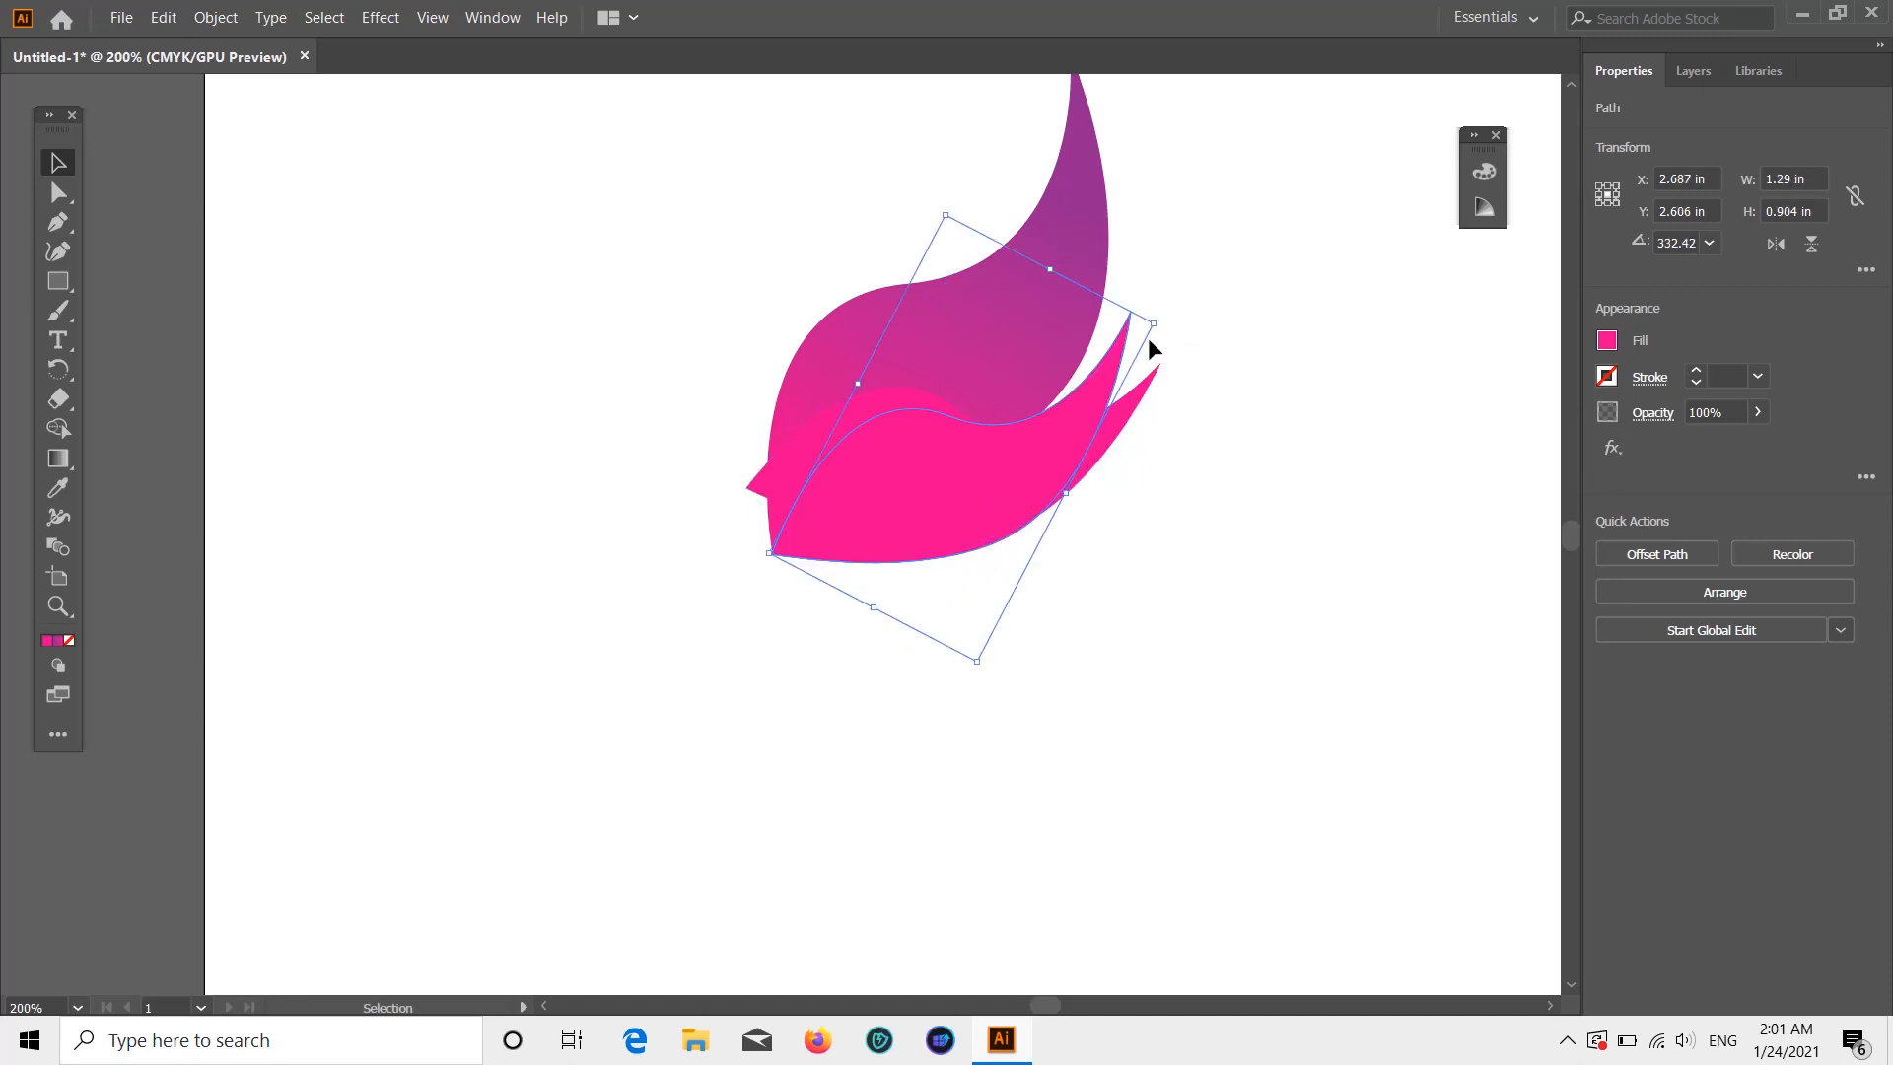
left_click(1214, 455)
left_click(984, 479)
left_click_drag(1112, 433, 1133, 497)
left_click(1215, 521)
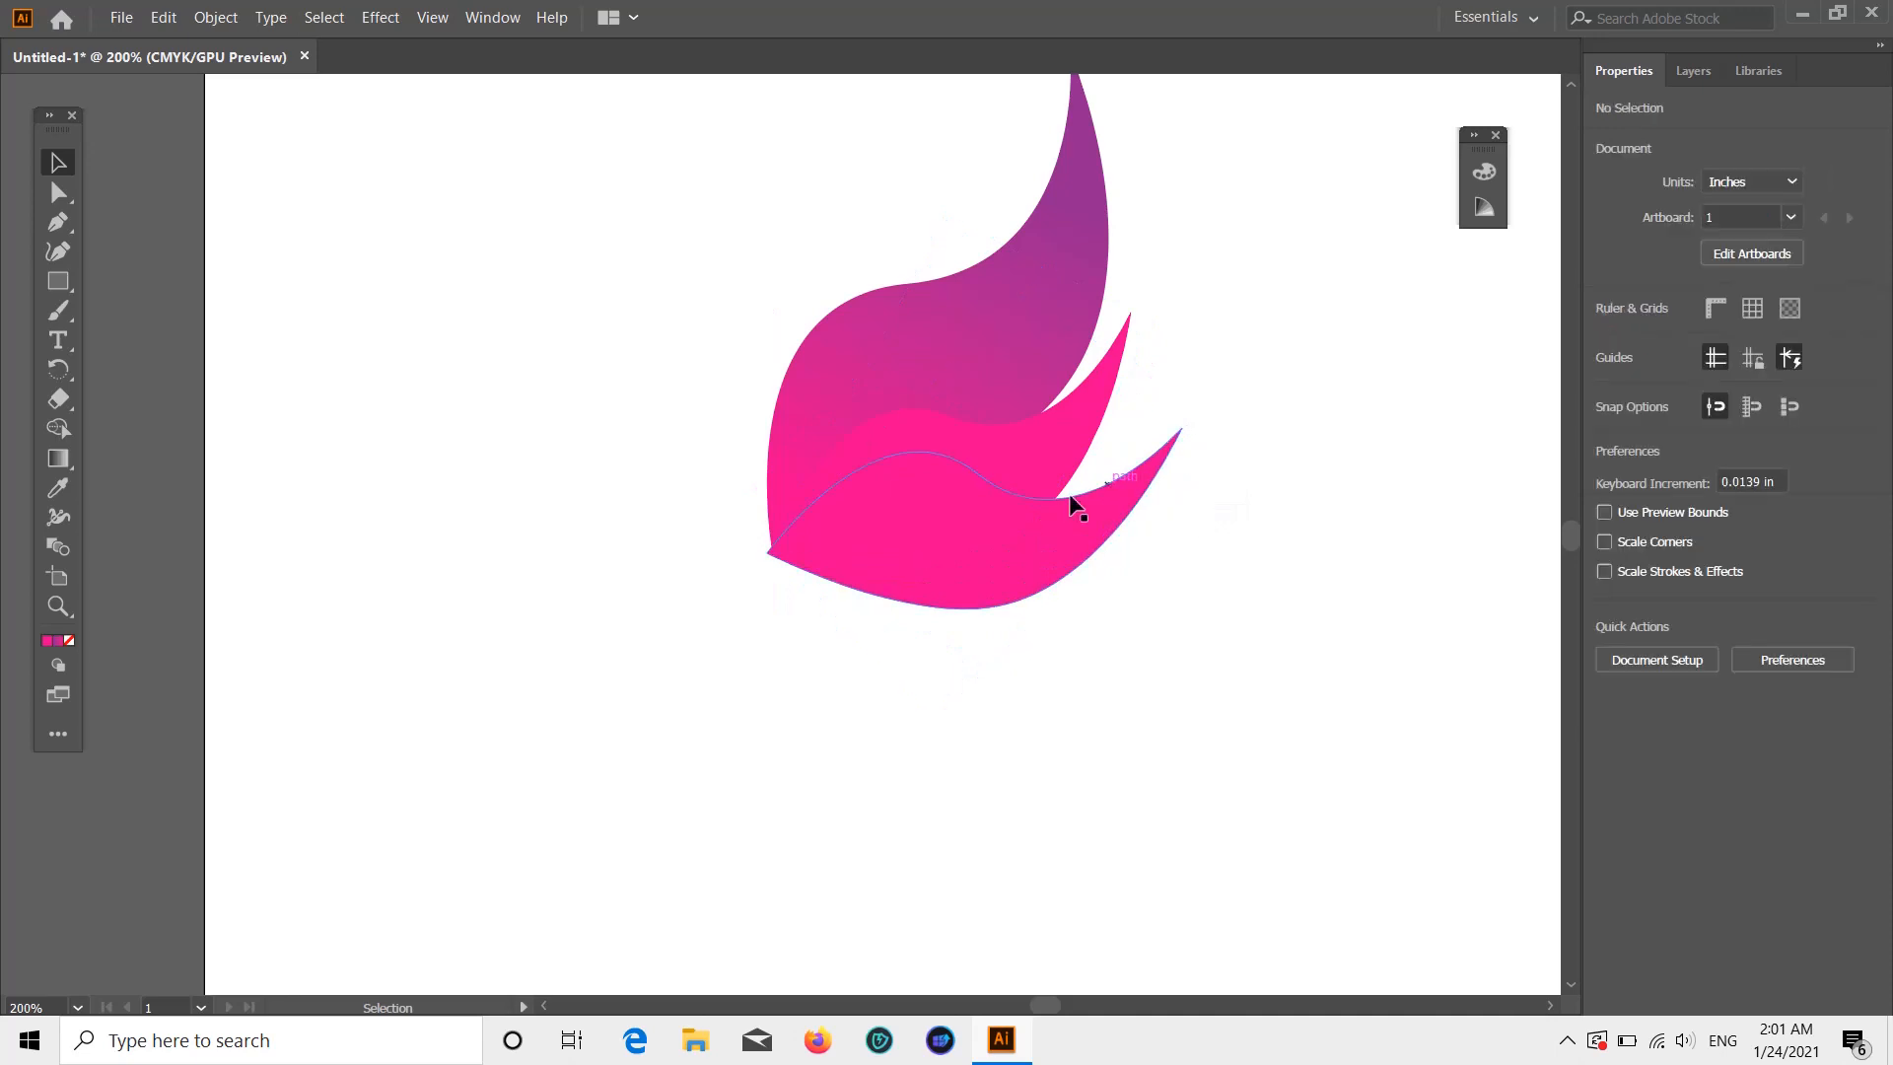
- Duplicate the second pink leaf slightly lower and rotate the copy clockwise to about 306.35°
left_click(1000, 540)
left_click(1286, 555)
left_click(1035, 539)
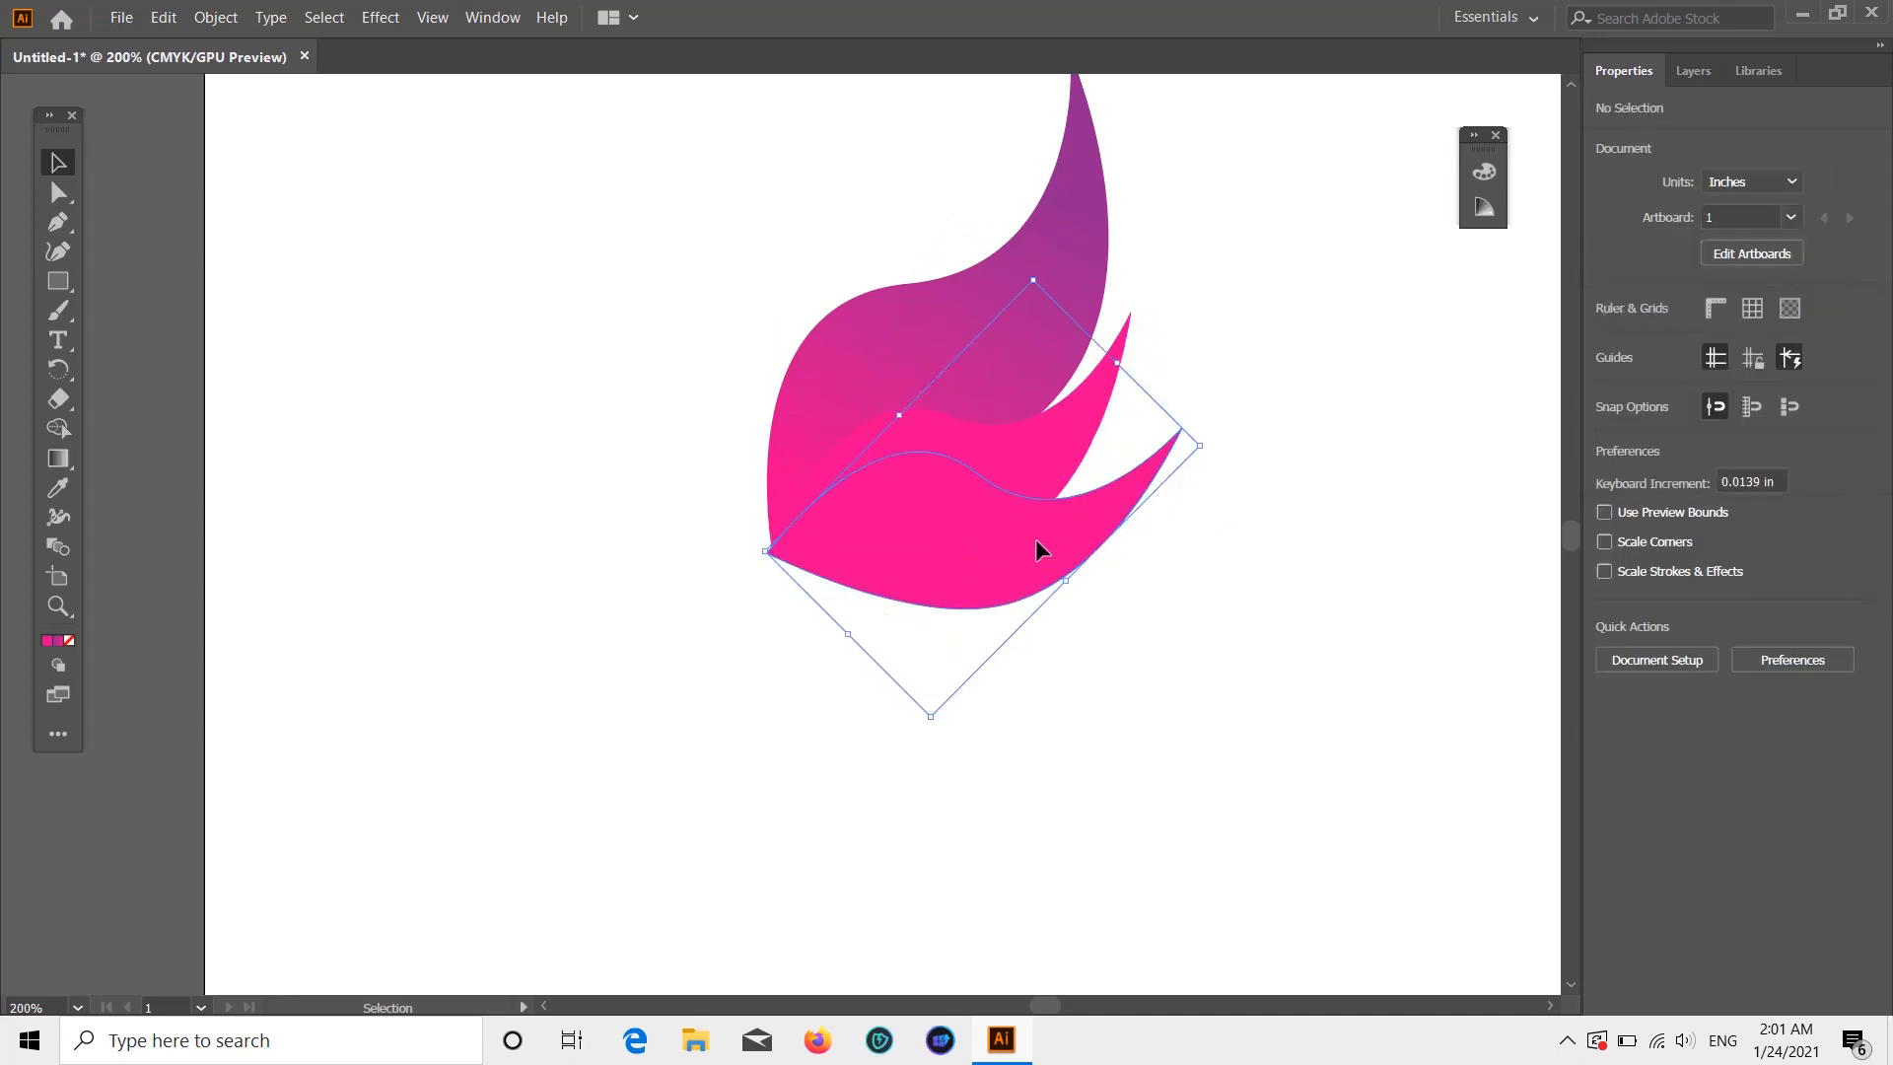
key("ctrl+shift+b")
key("ctrl+shift+b")
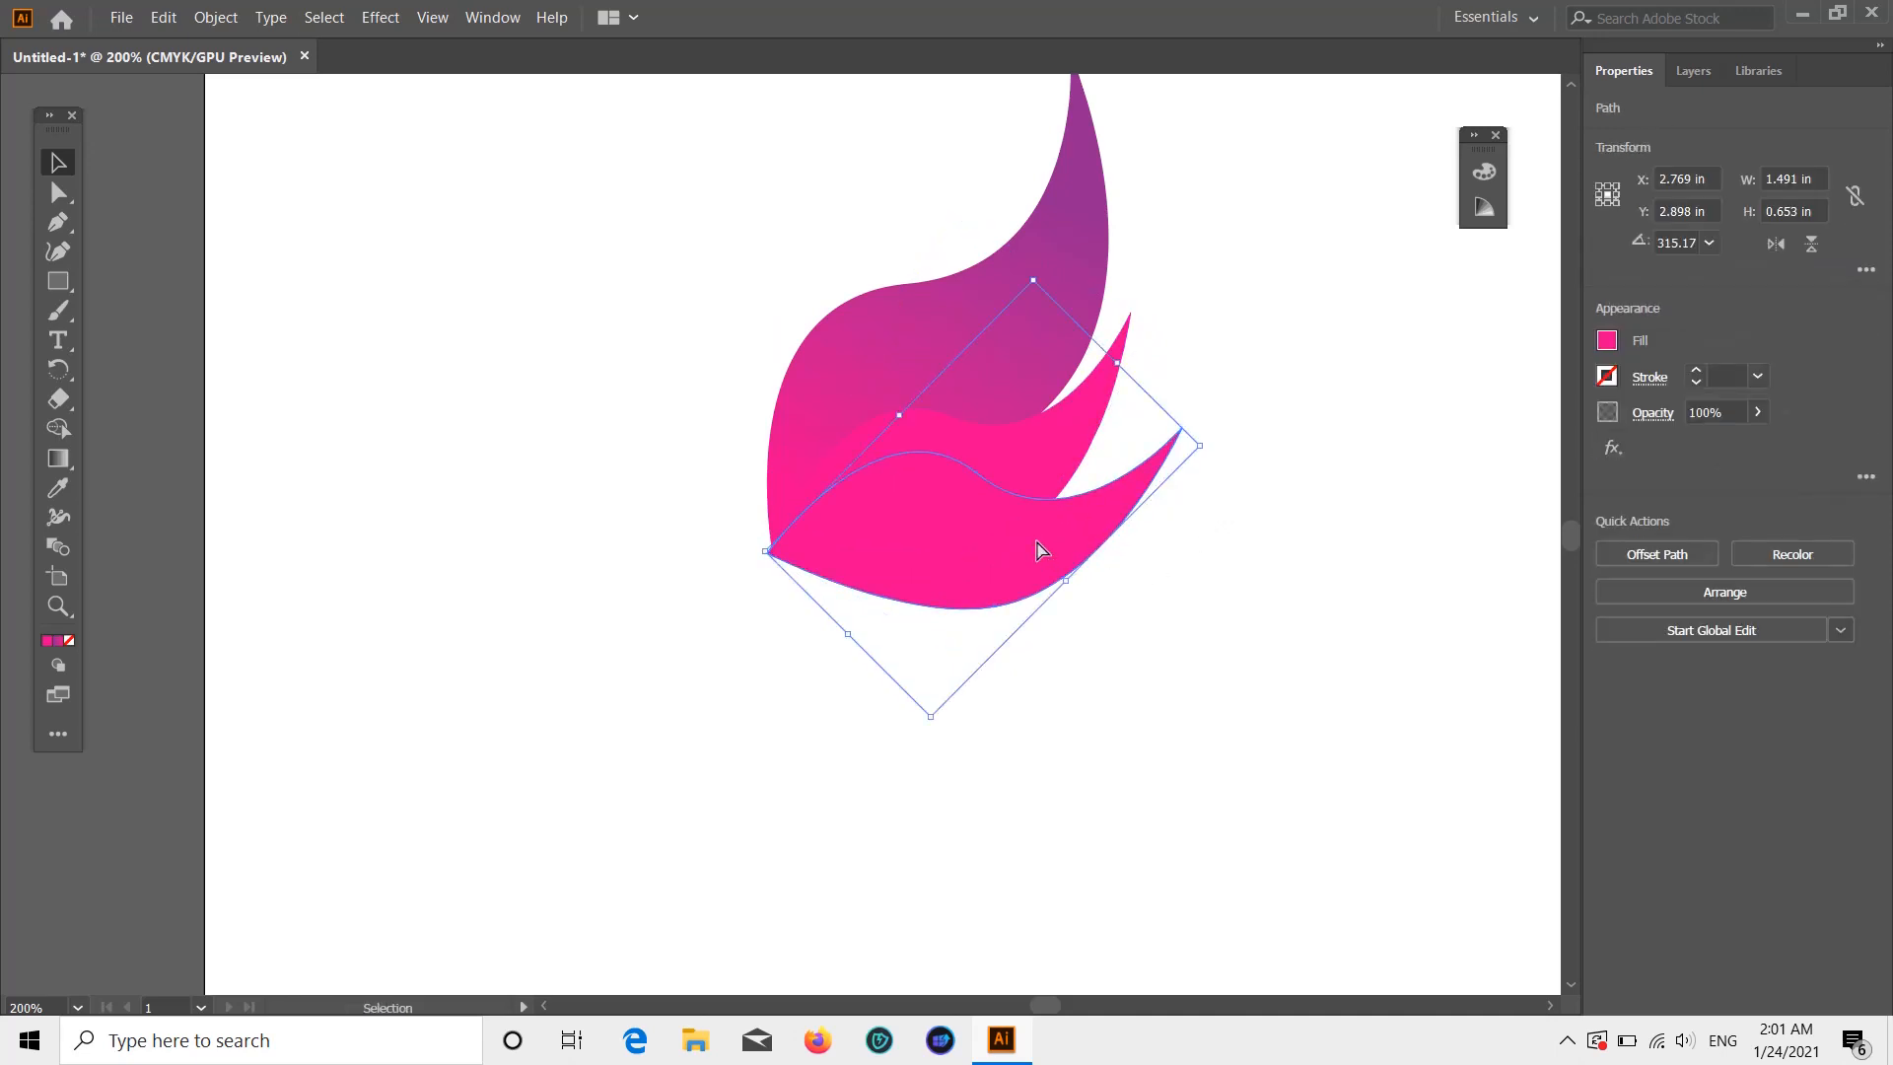
left_click_drag(1036, 564, 1039, 577)
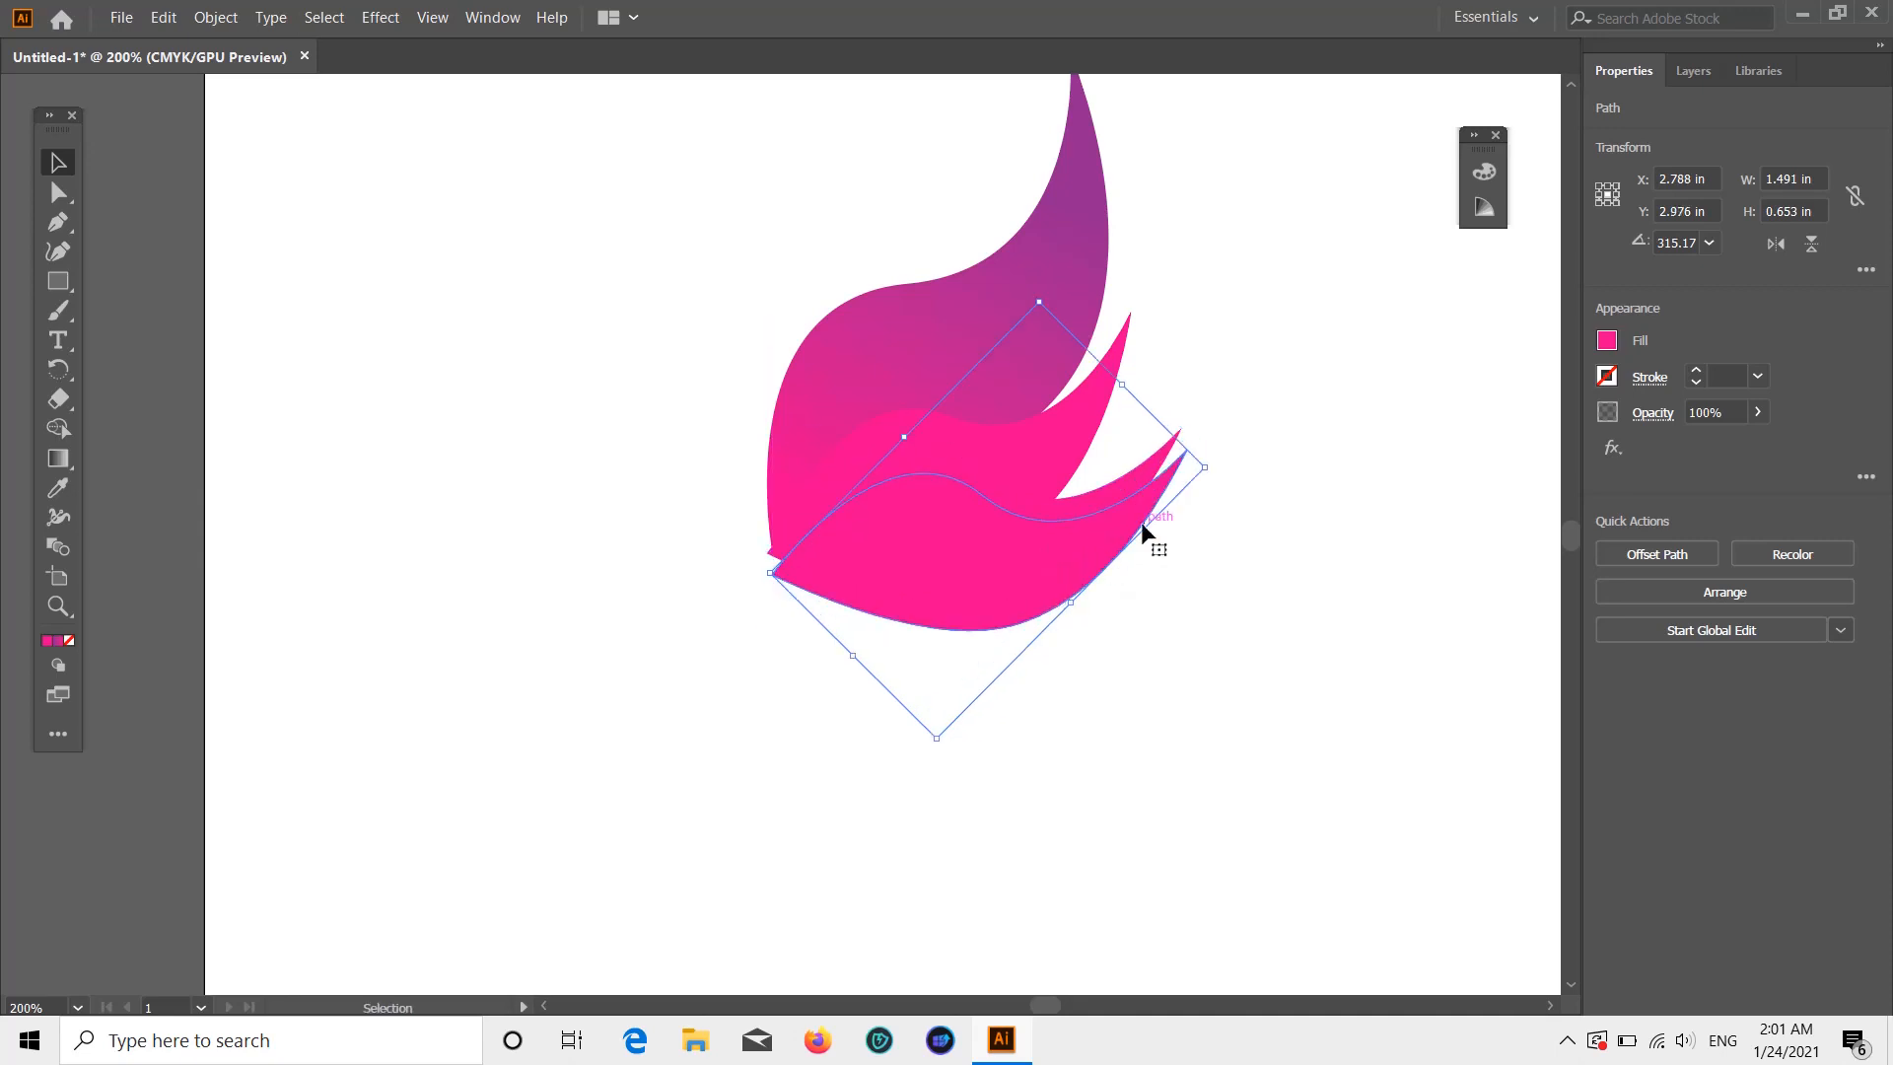
left_click_drag(1213, 470, 1237, 494)
- Nudge the uppermost pink leaf slightly left, and rotate the lowest one to about 302.78° with its tip on the shared corner
mouse_move(968, 547)
left_mouse_down()
mouse_move(980, 558)
mouse_move(962, 547)
left_mouse_up()
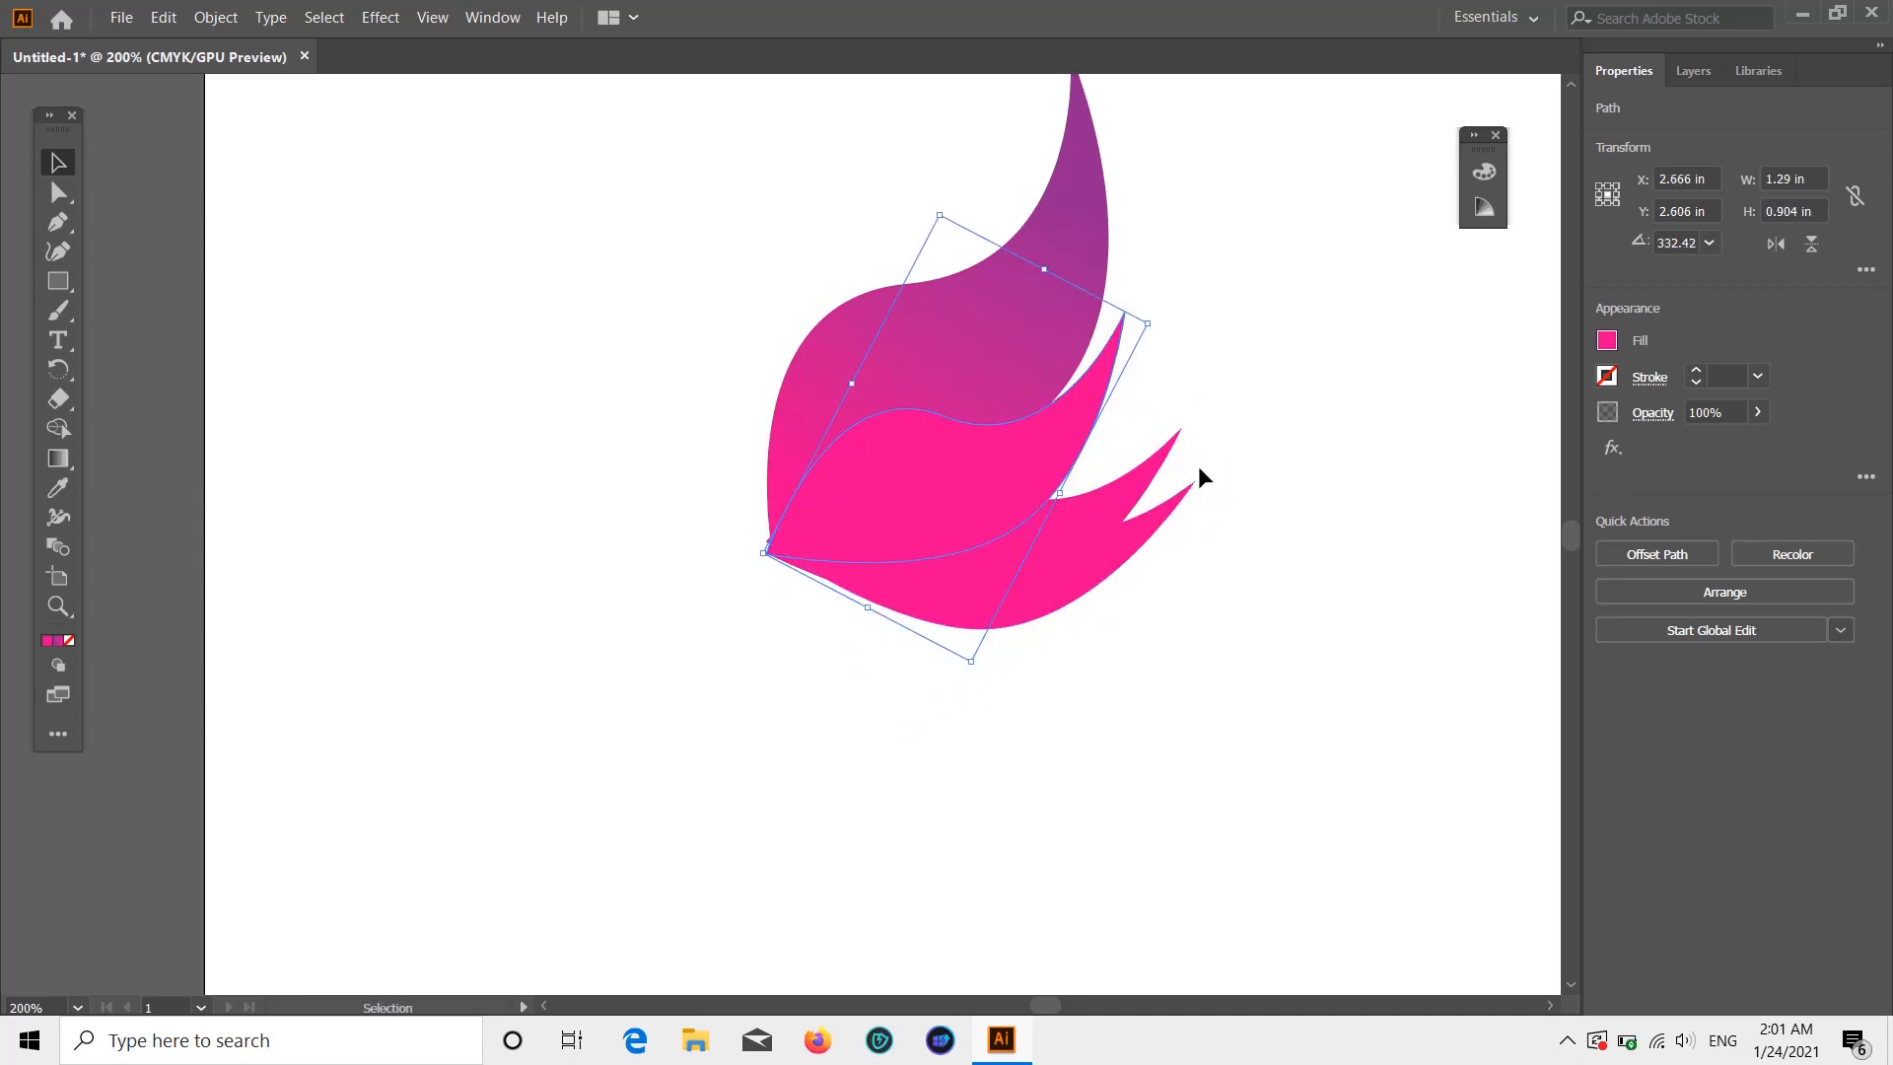
left_click(1232, 570)
left_click(1060, 584)
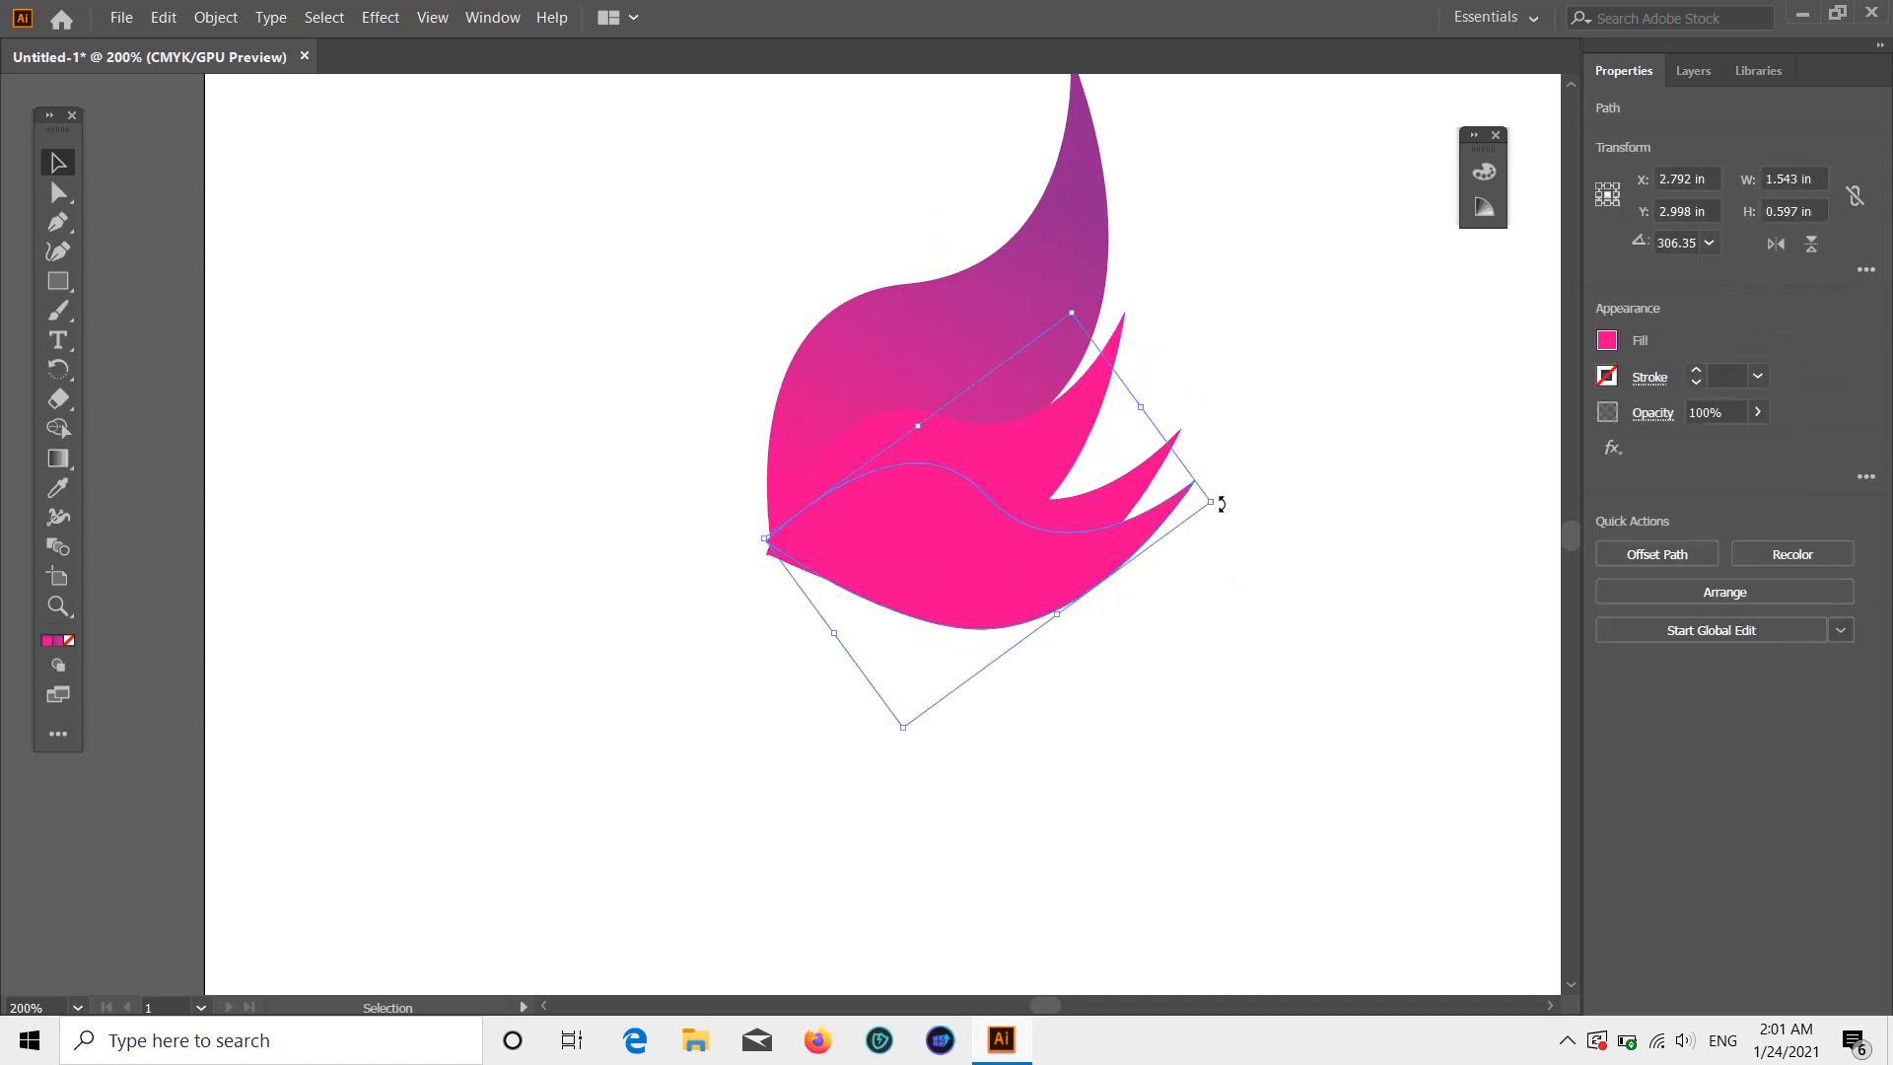
left_click_drag(1222, 504, 1214, 521)
left_click_drag(929, 542, 1042, 628)
left_click(1068, 570)
left_click(1080, 604)
left_click(1249, 682)
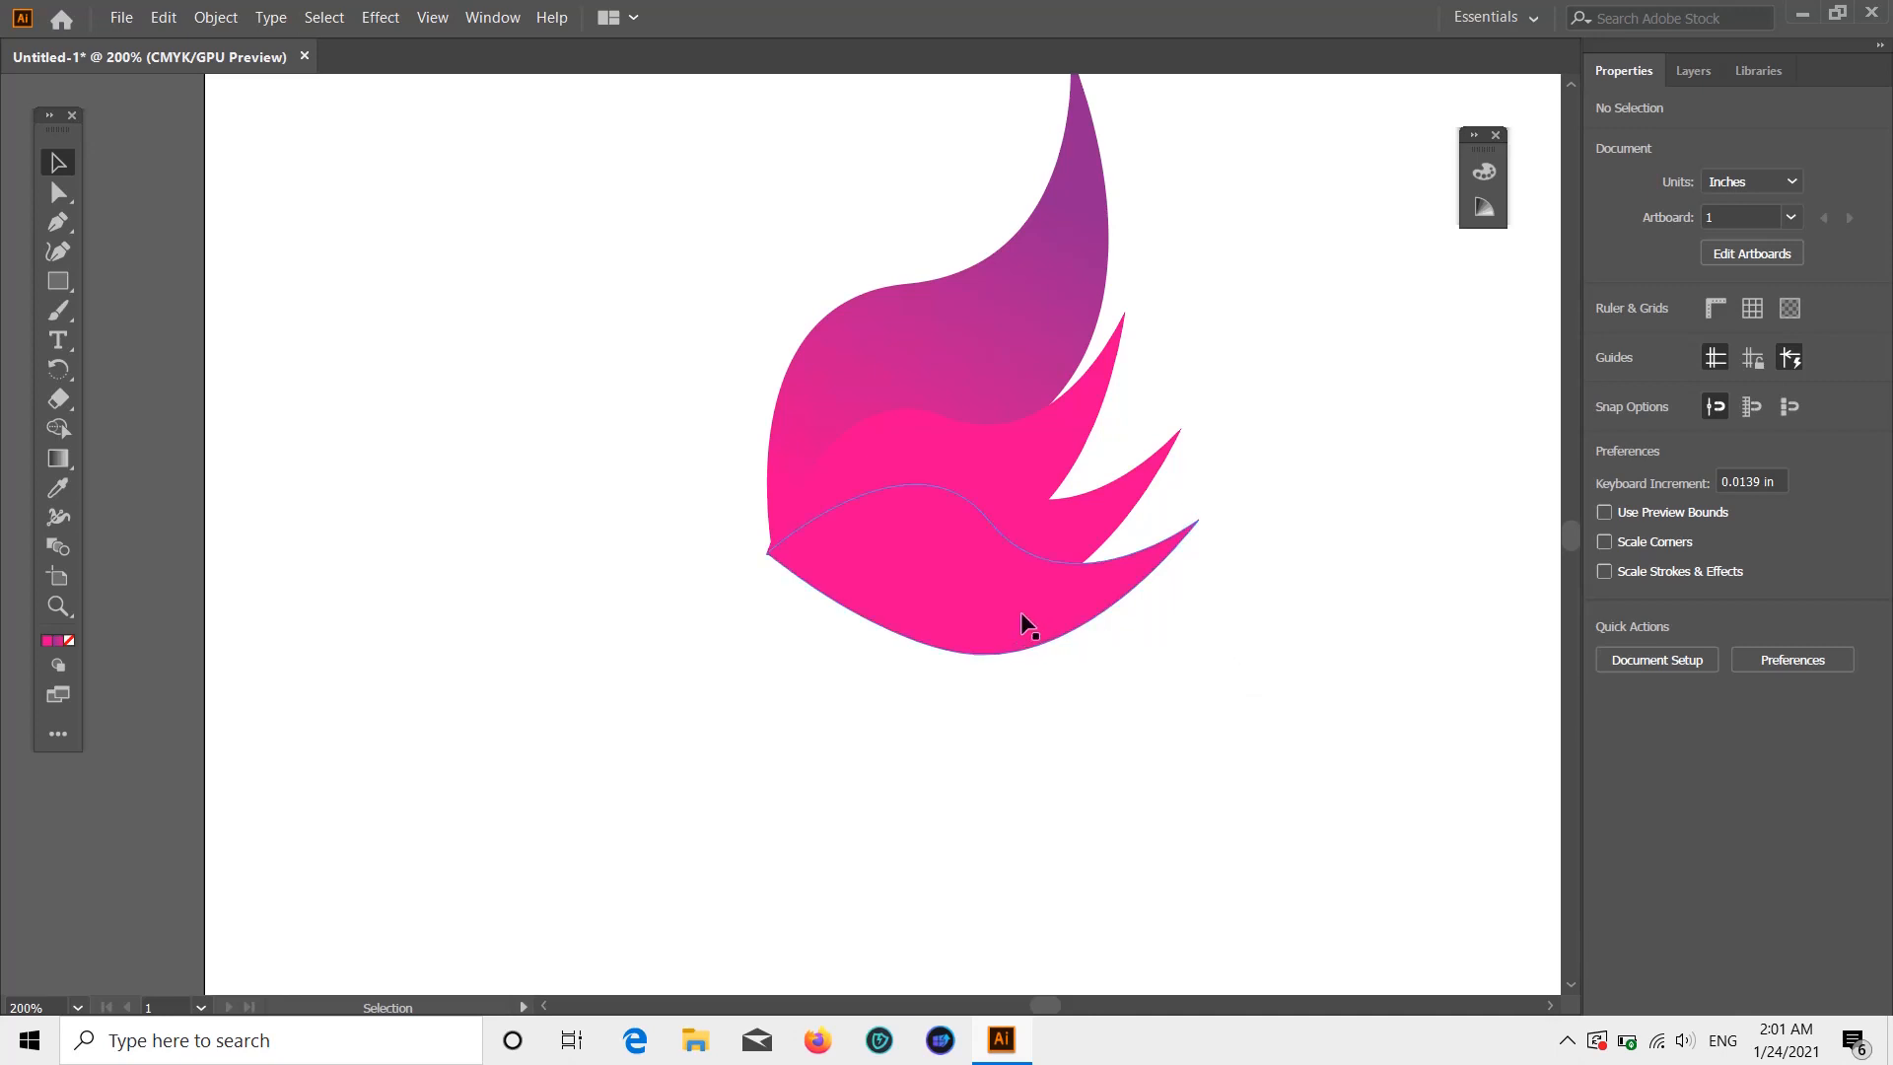
- Duplicate the lowest pink leaf, flip the copy vertically and rotate it to about 36.34° with its tip on the shared corner
scroll(1033, 553, "up", 3)
scroll(1033, 550, "down", 5)
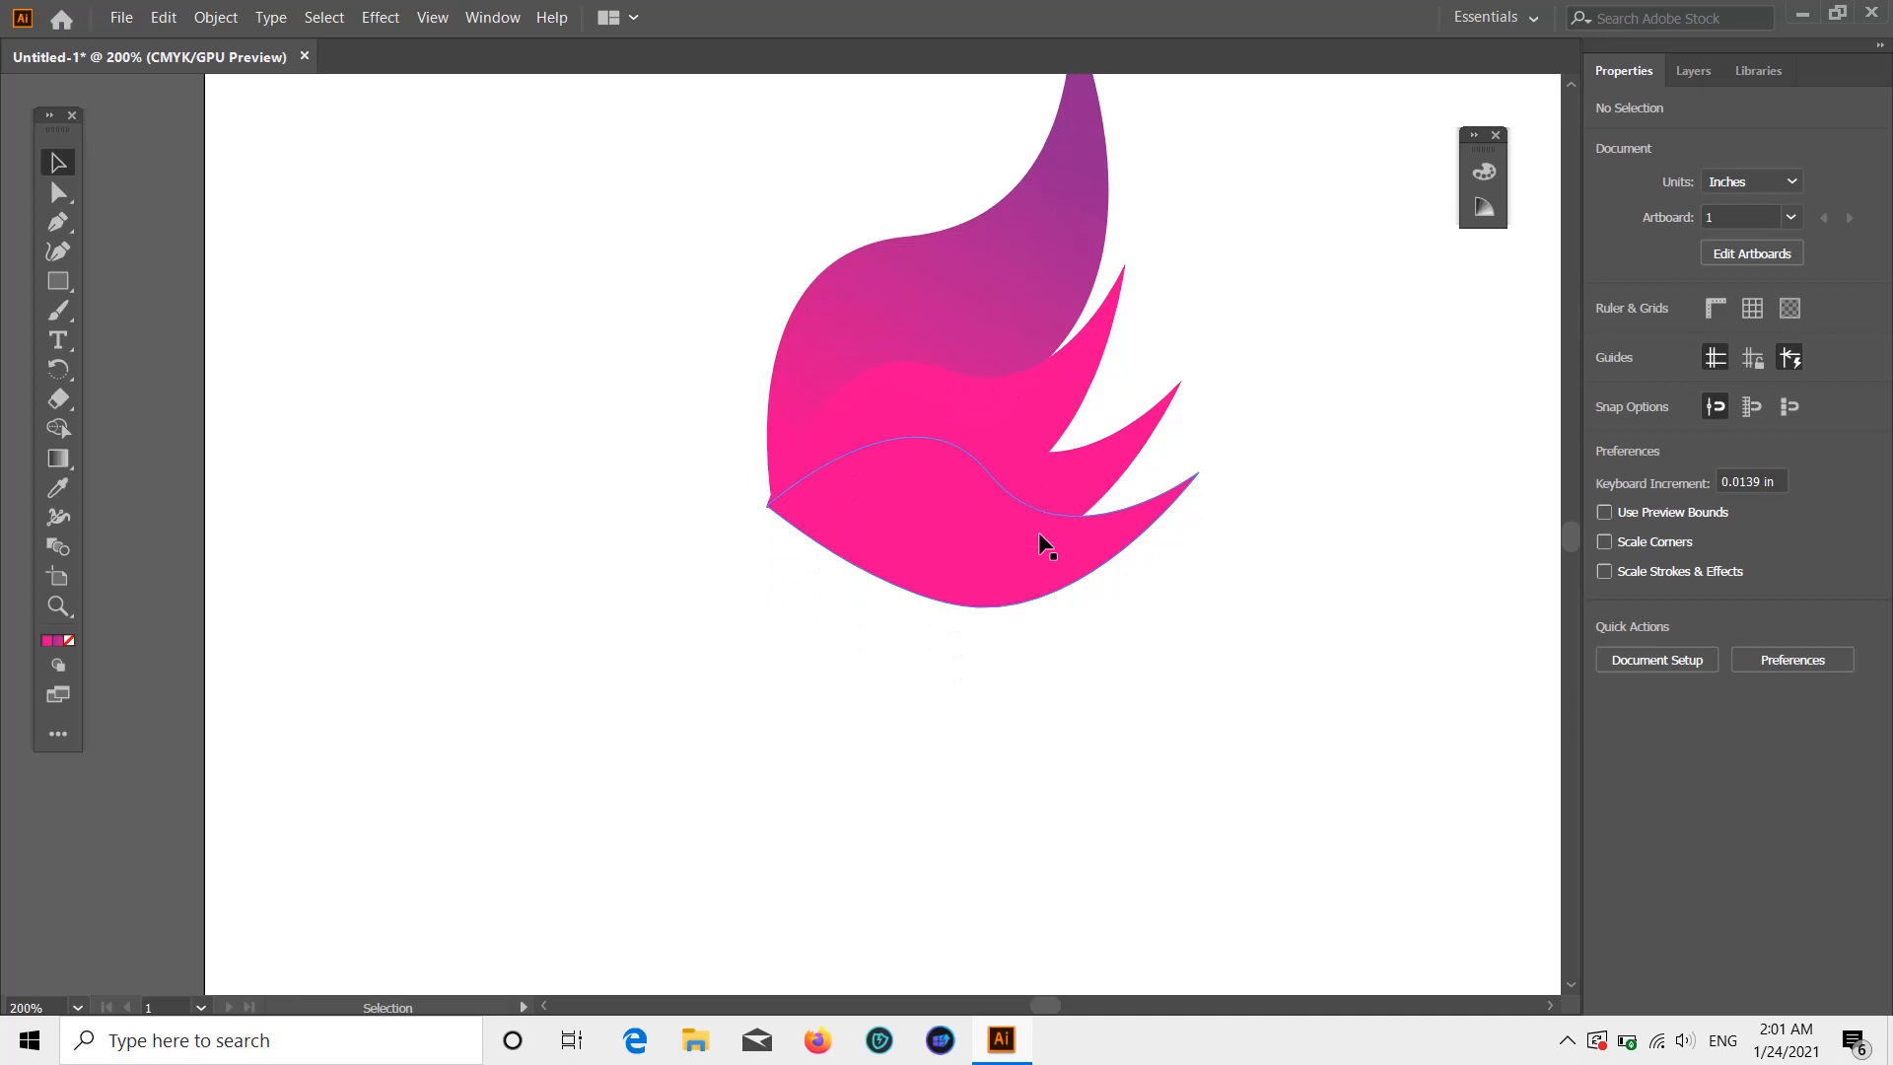
scroll(1043, 524, "up", 1)
scroll(1043, 523, "down", 4)
left_click(1003, 480)
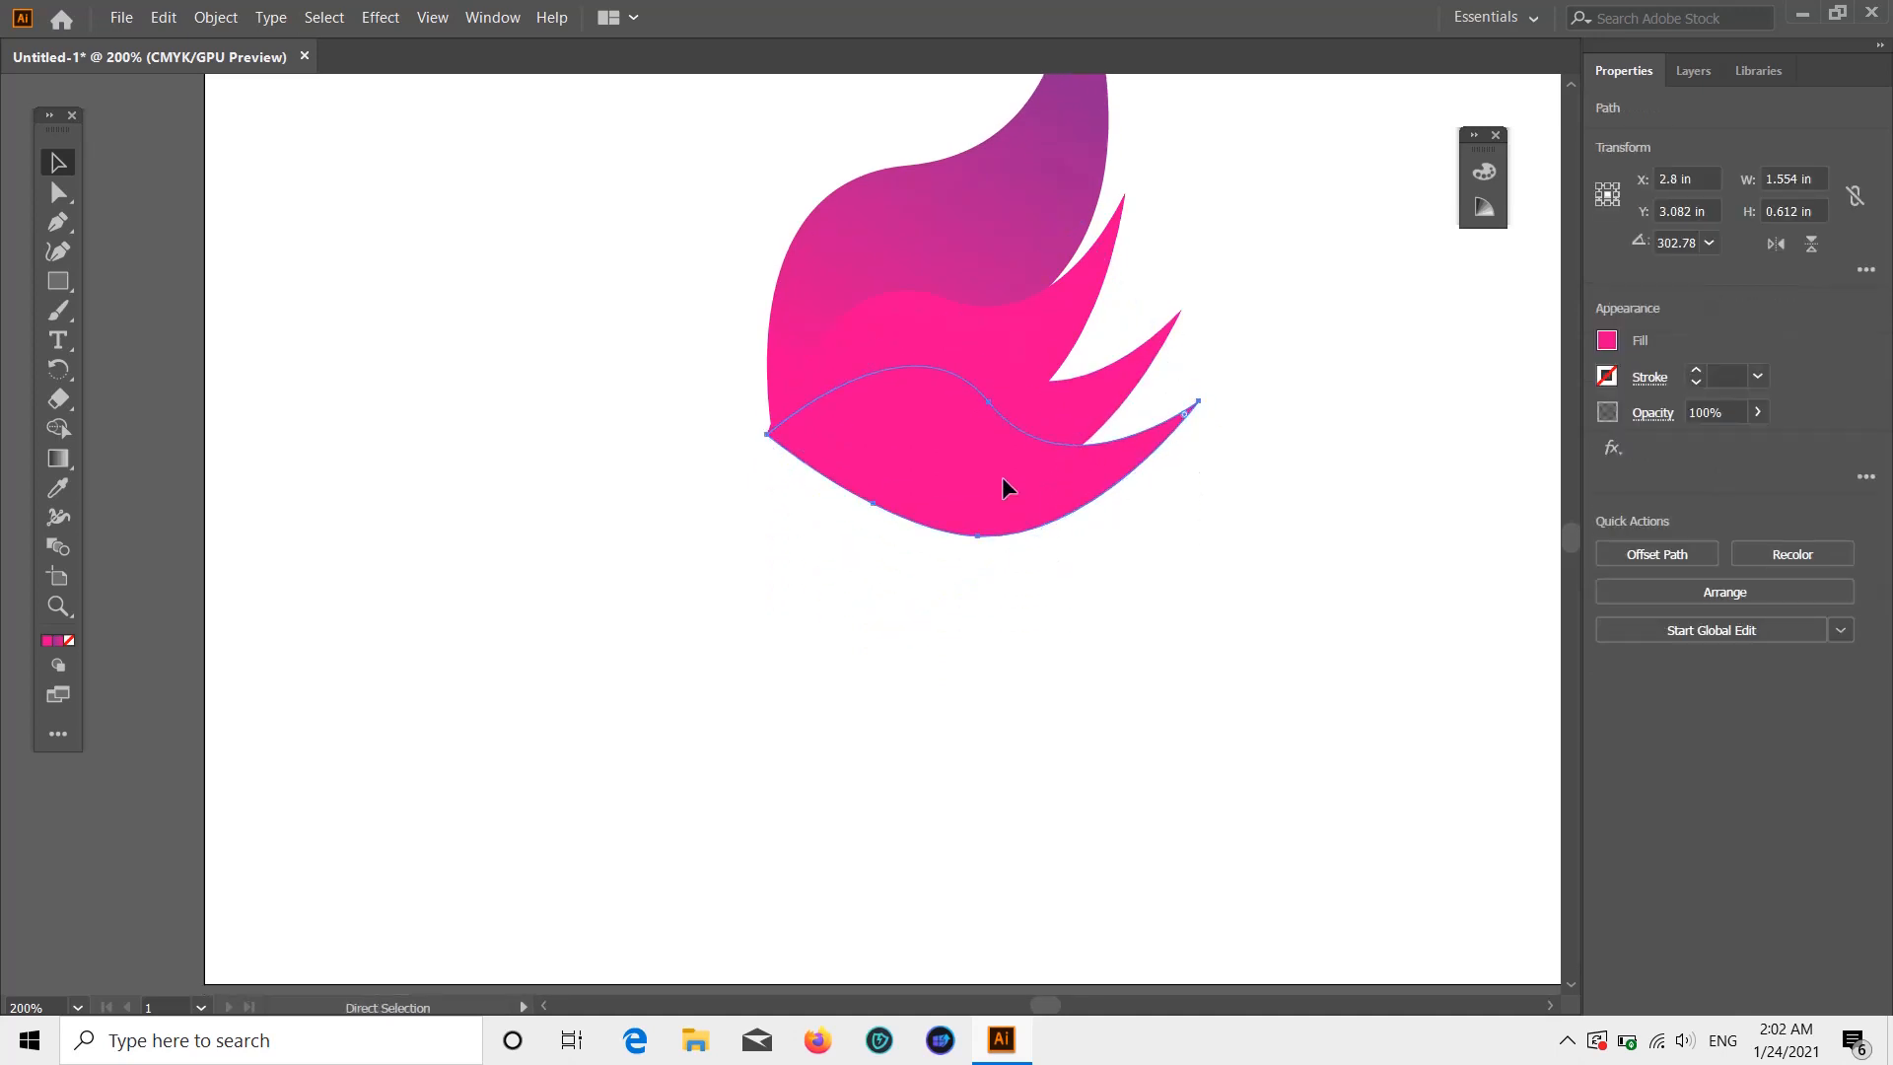
left_click_drag(1003, 481, 1009, 506)
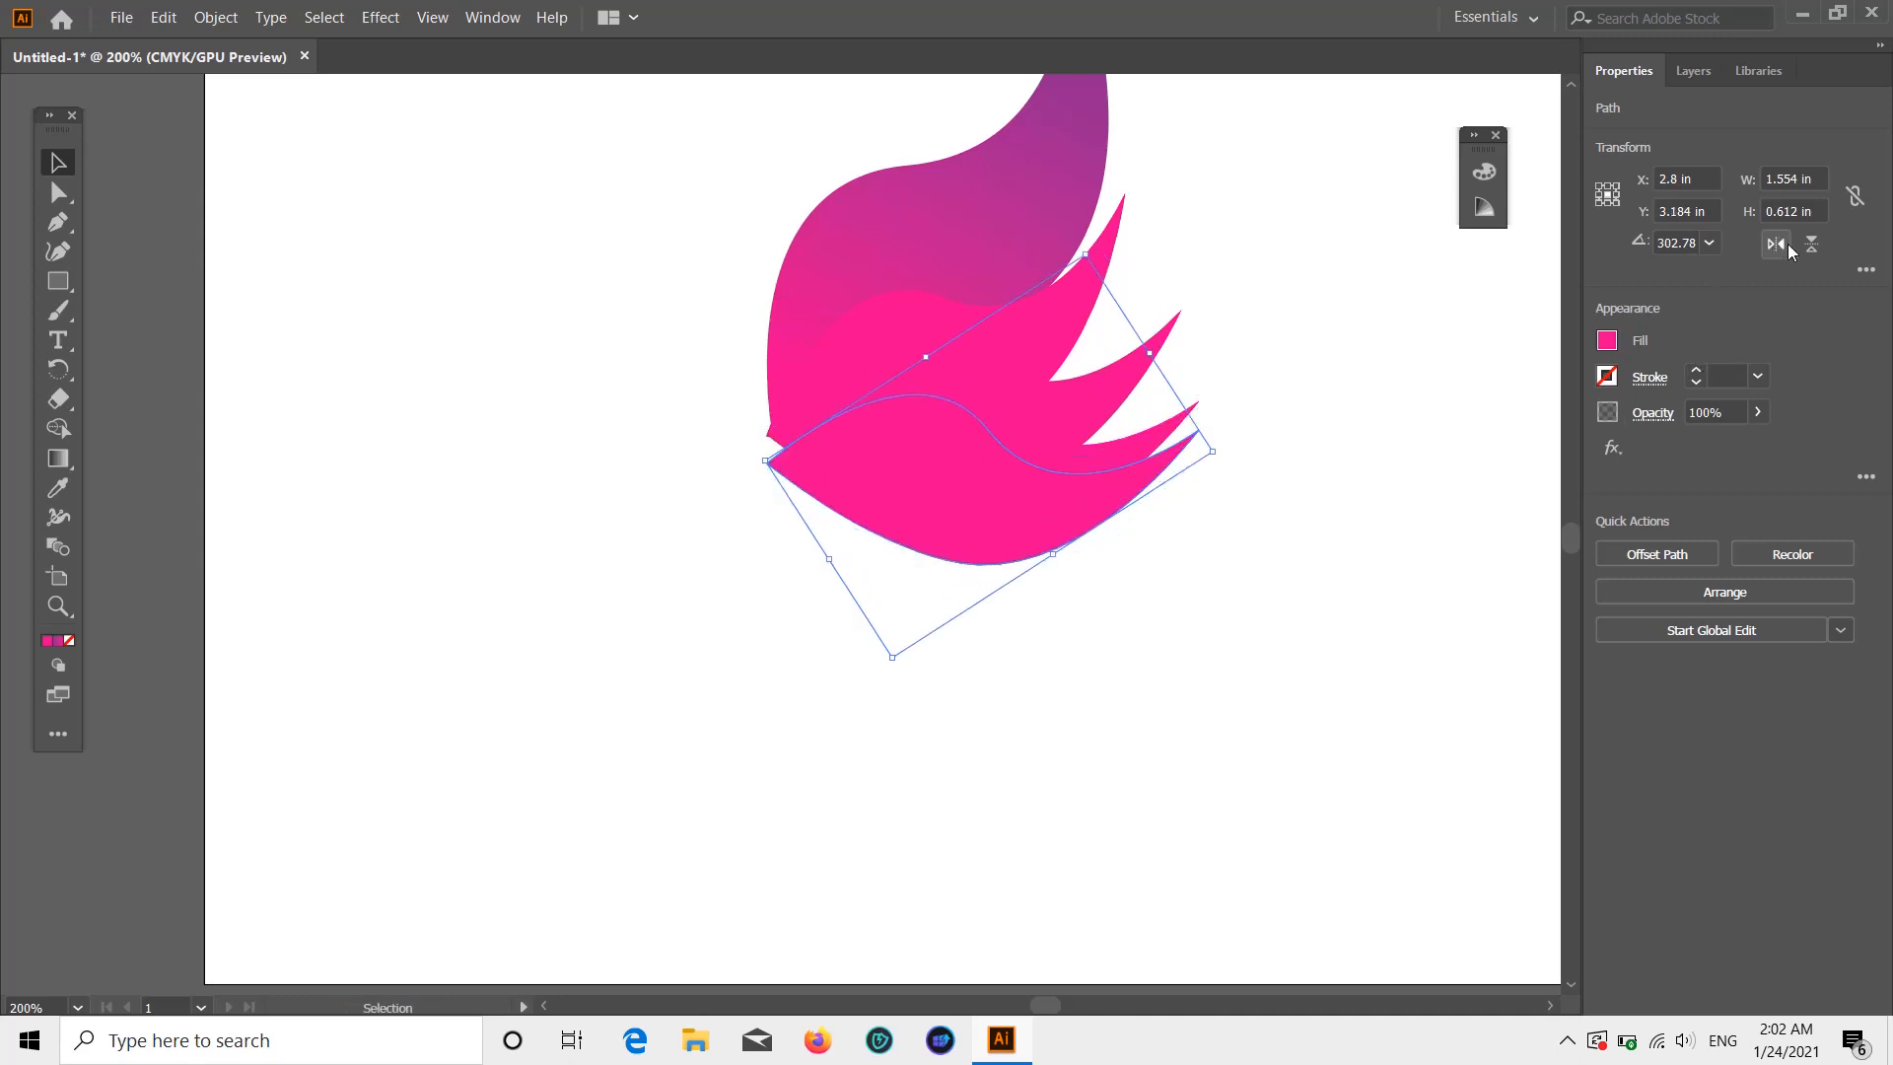
left_click(1817, 242)
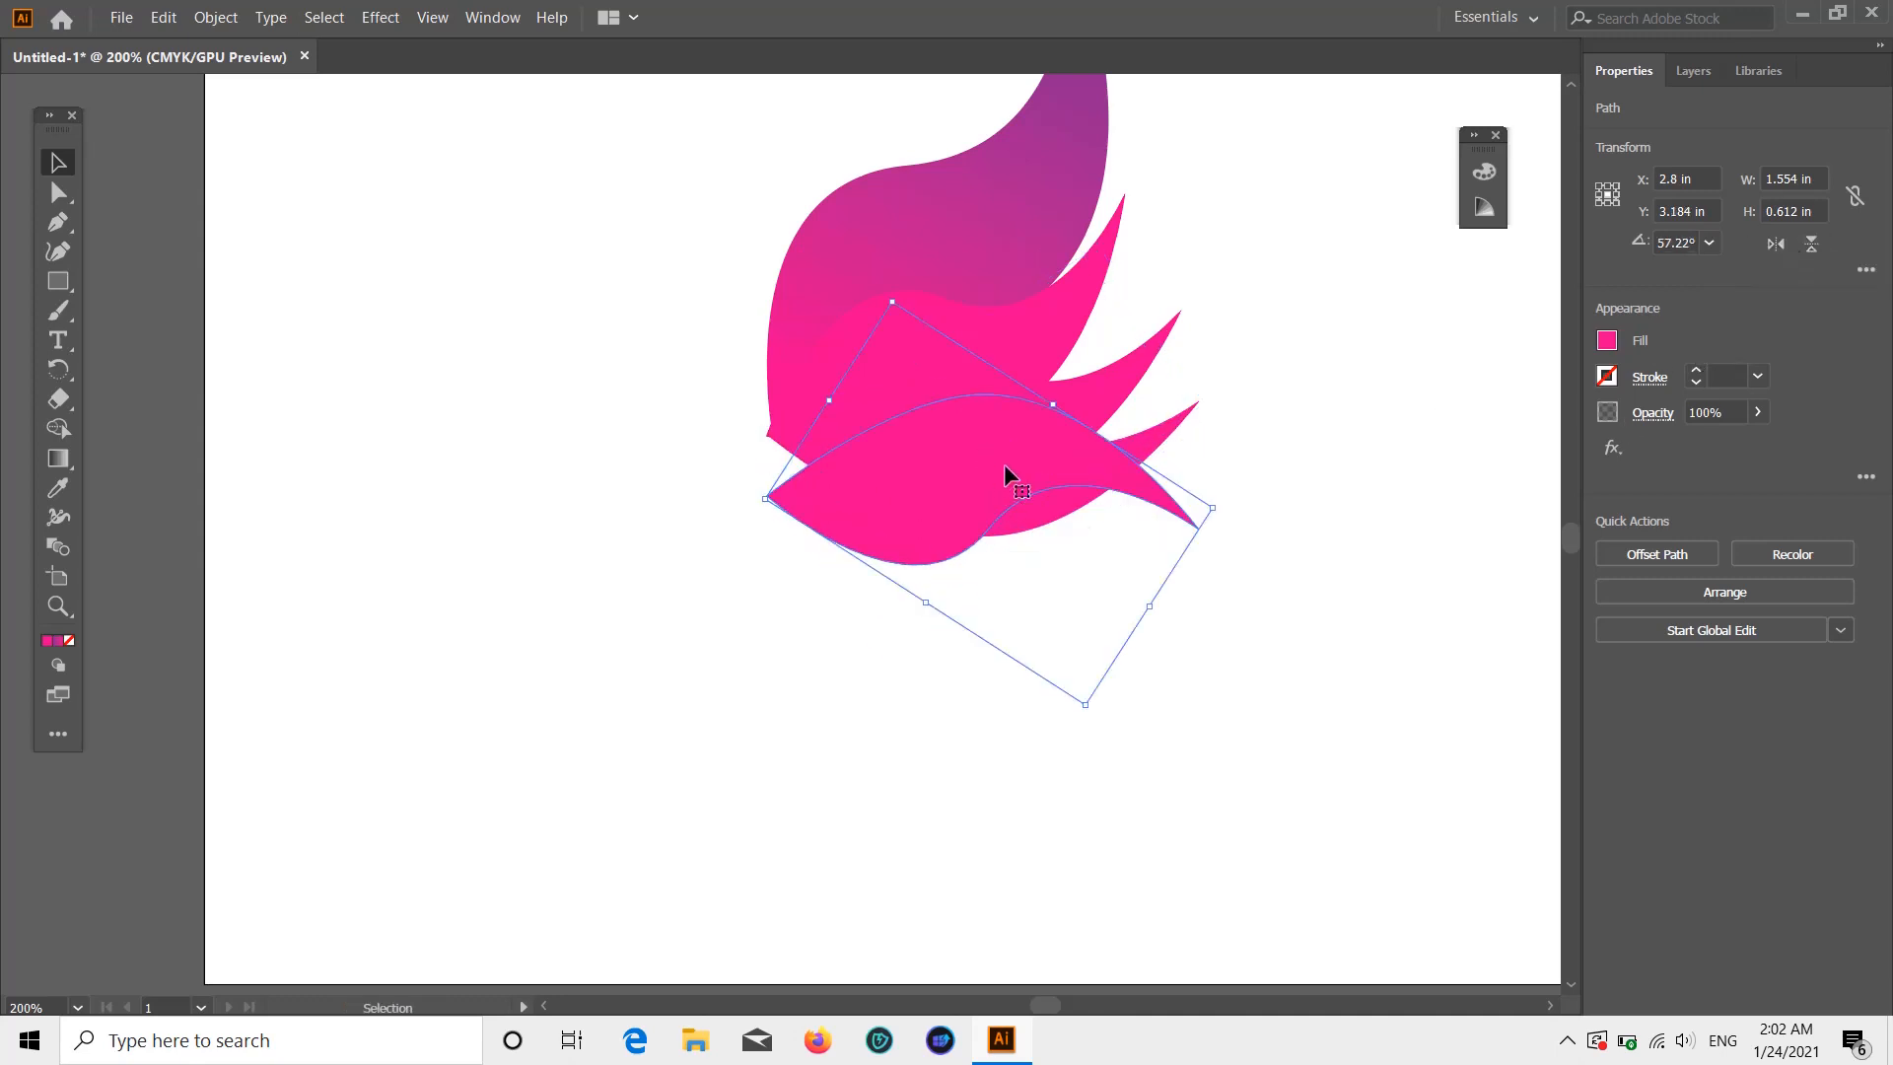
left_click_drag(1223, 510, 1237, 593)
left_click_drag(1014, 494, 997, 506)
left_click(1227, 487)
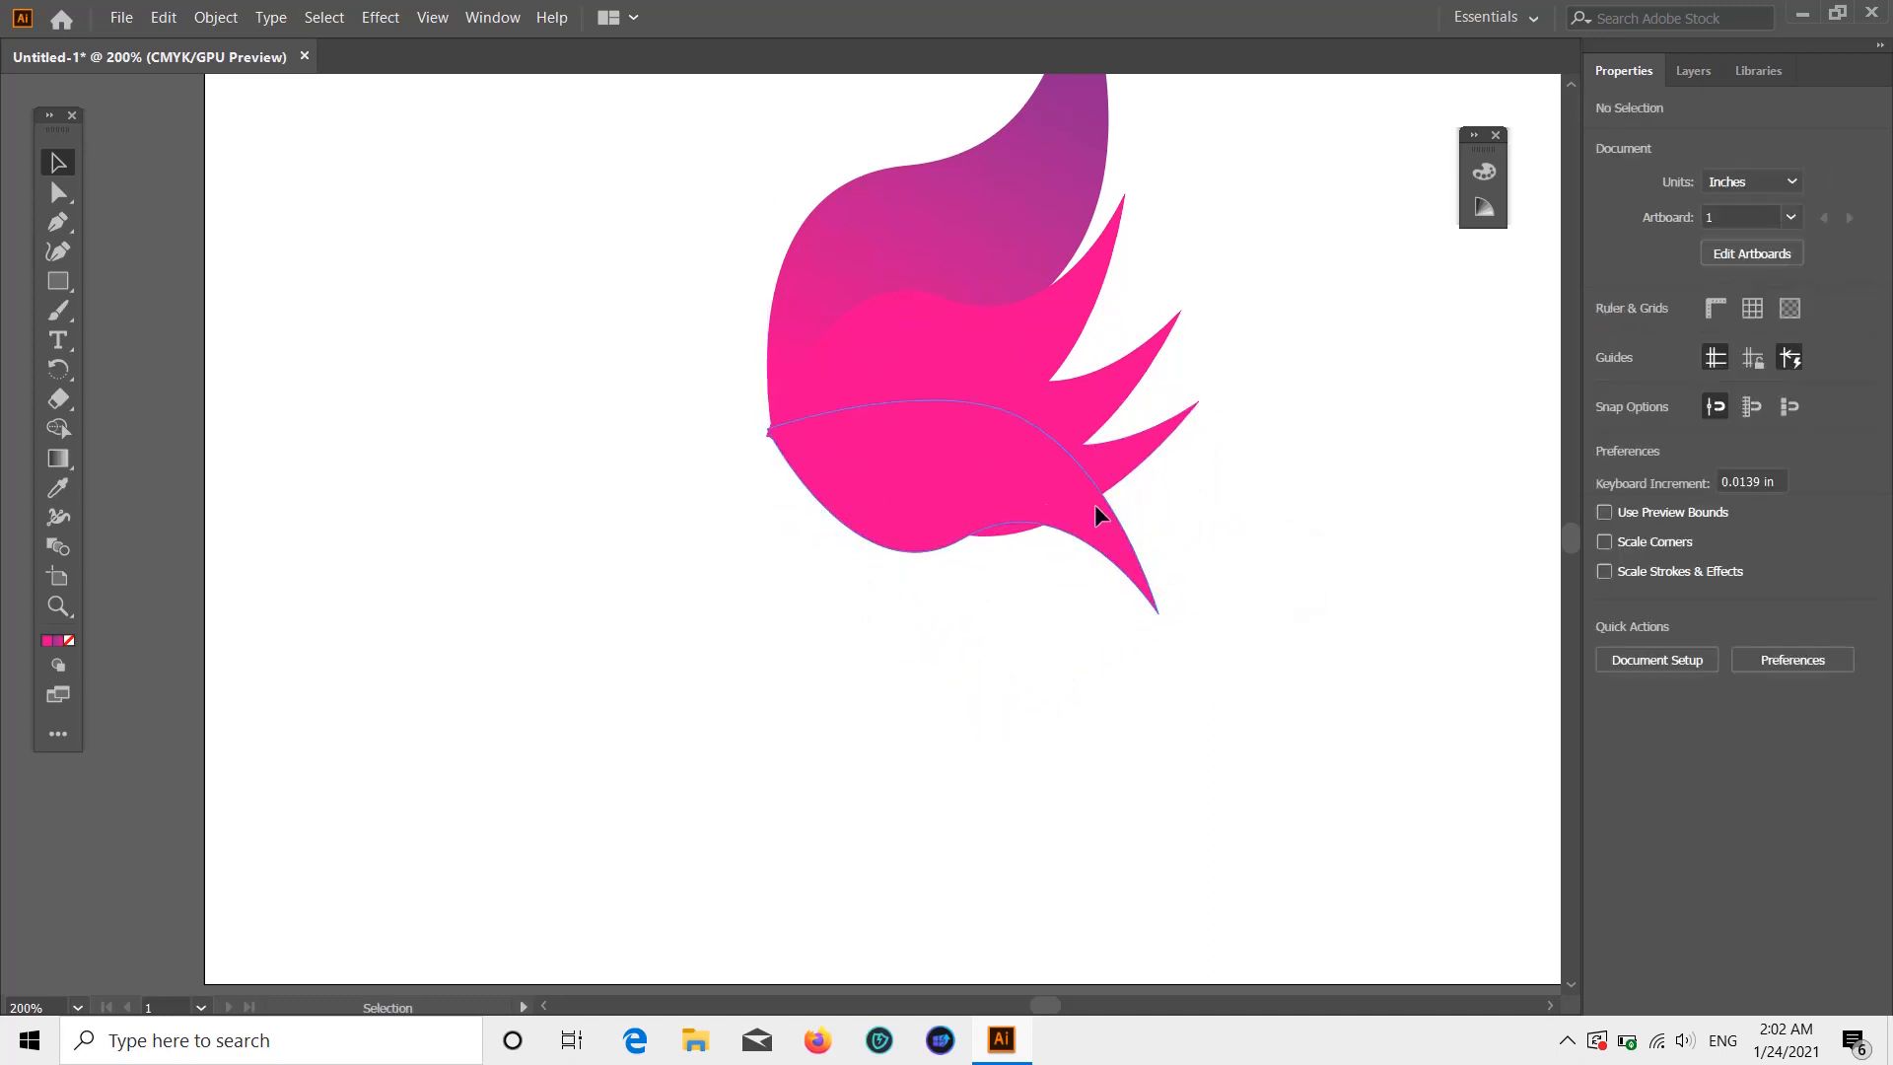
left_click(1011, 496)
left_click(1281, 505)
scroll(1261, 505, "up", 3)
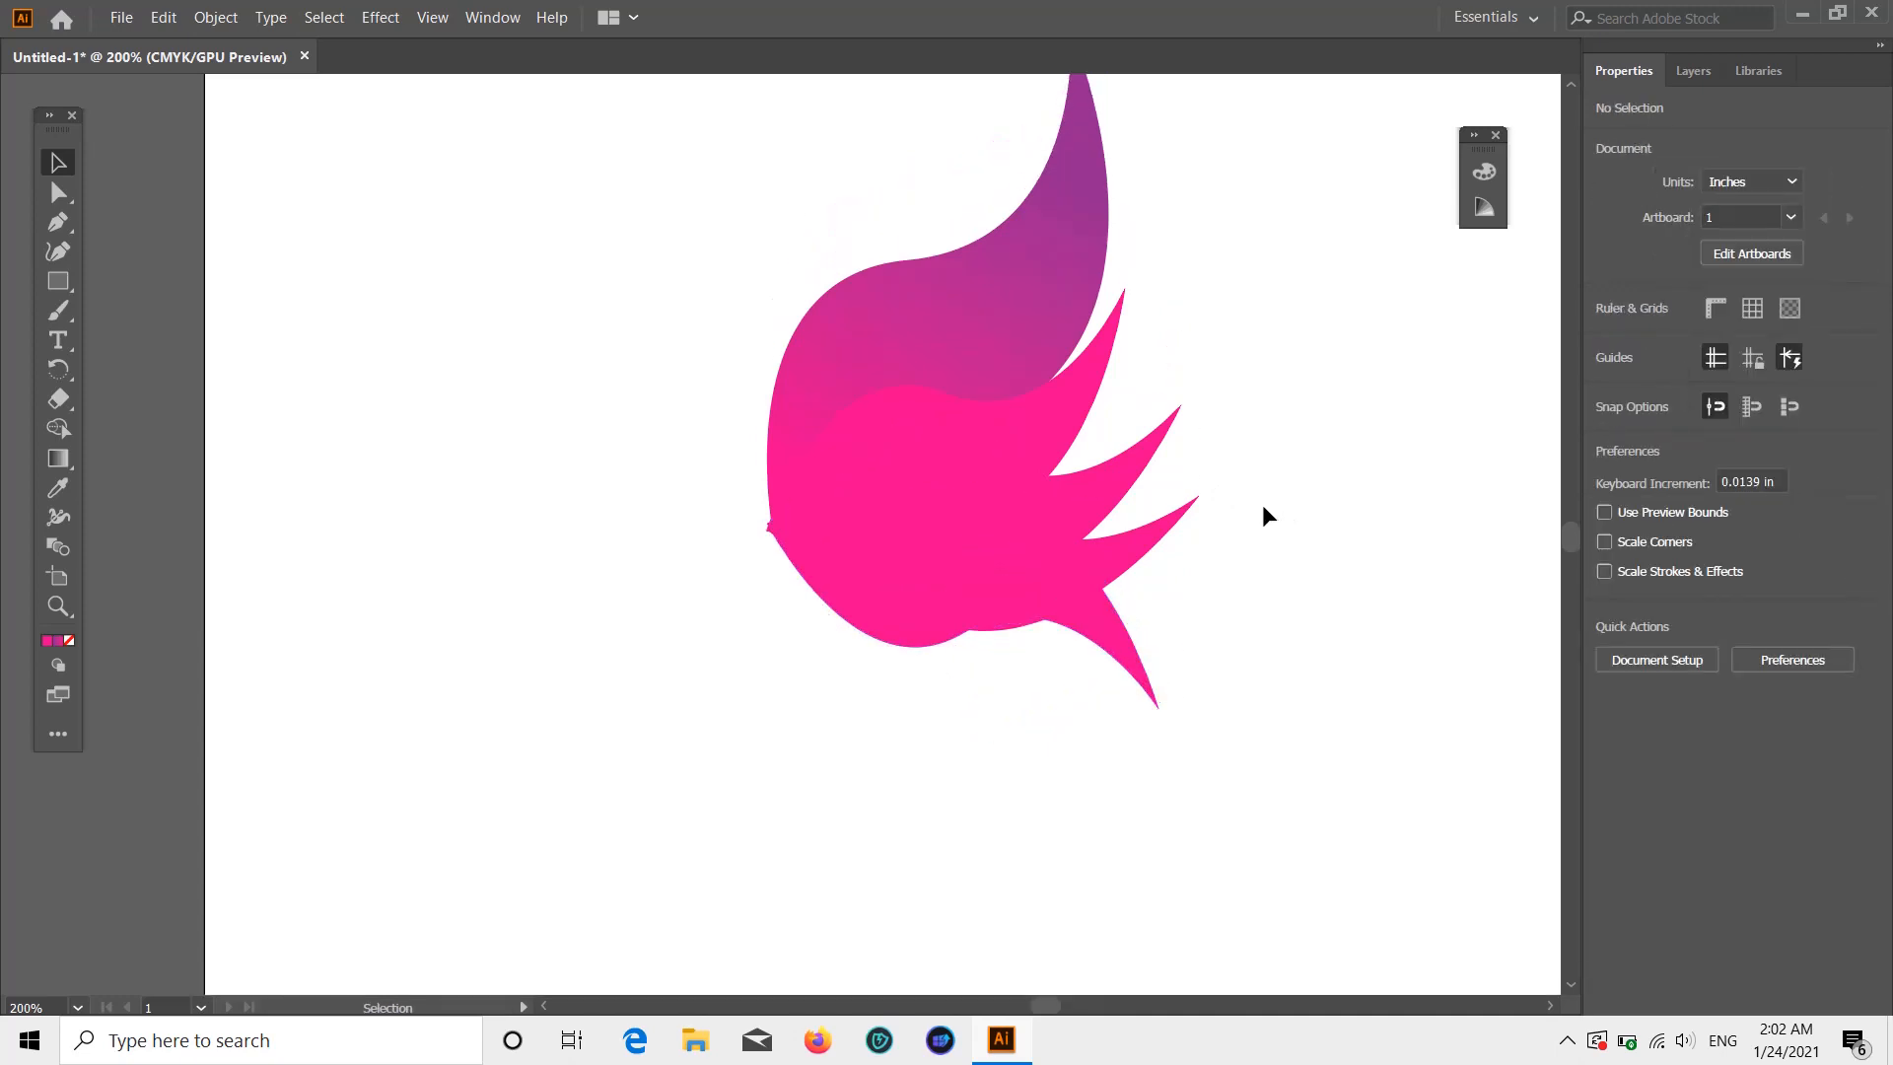
scroll(1262, 505, "up", 3)
scroll(1262, 505, "down", 3)
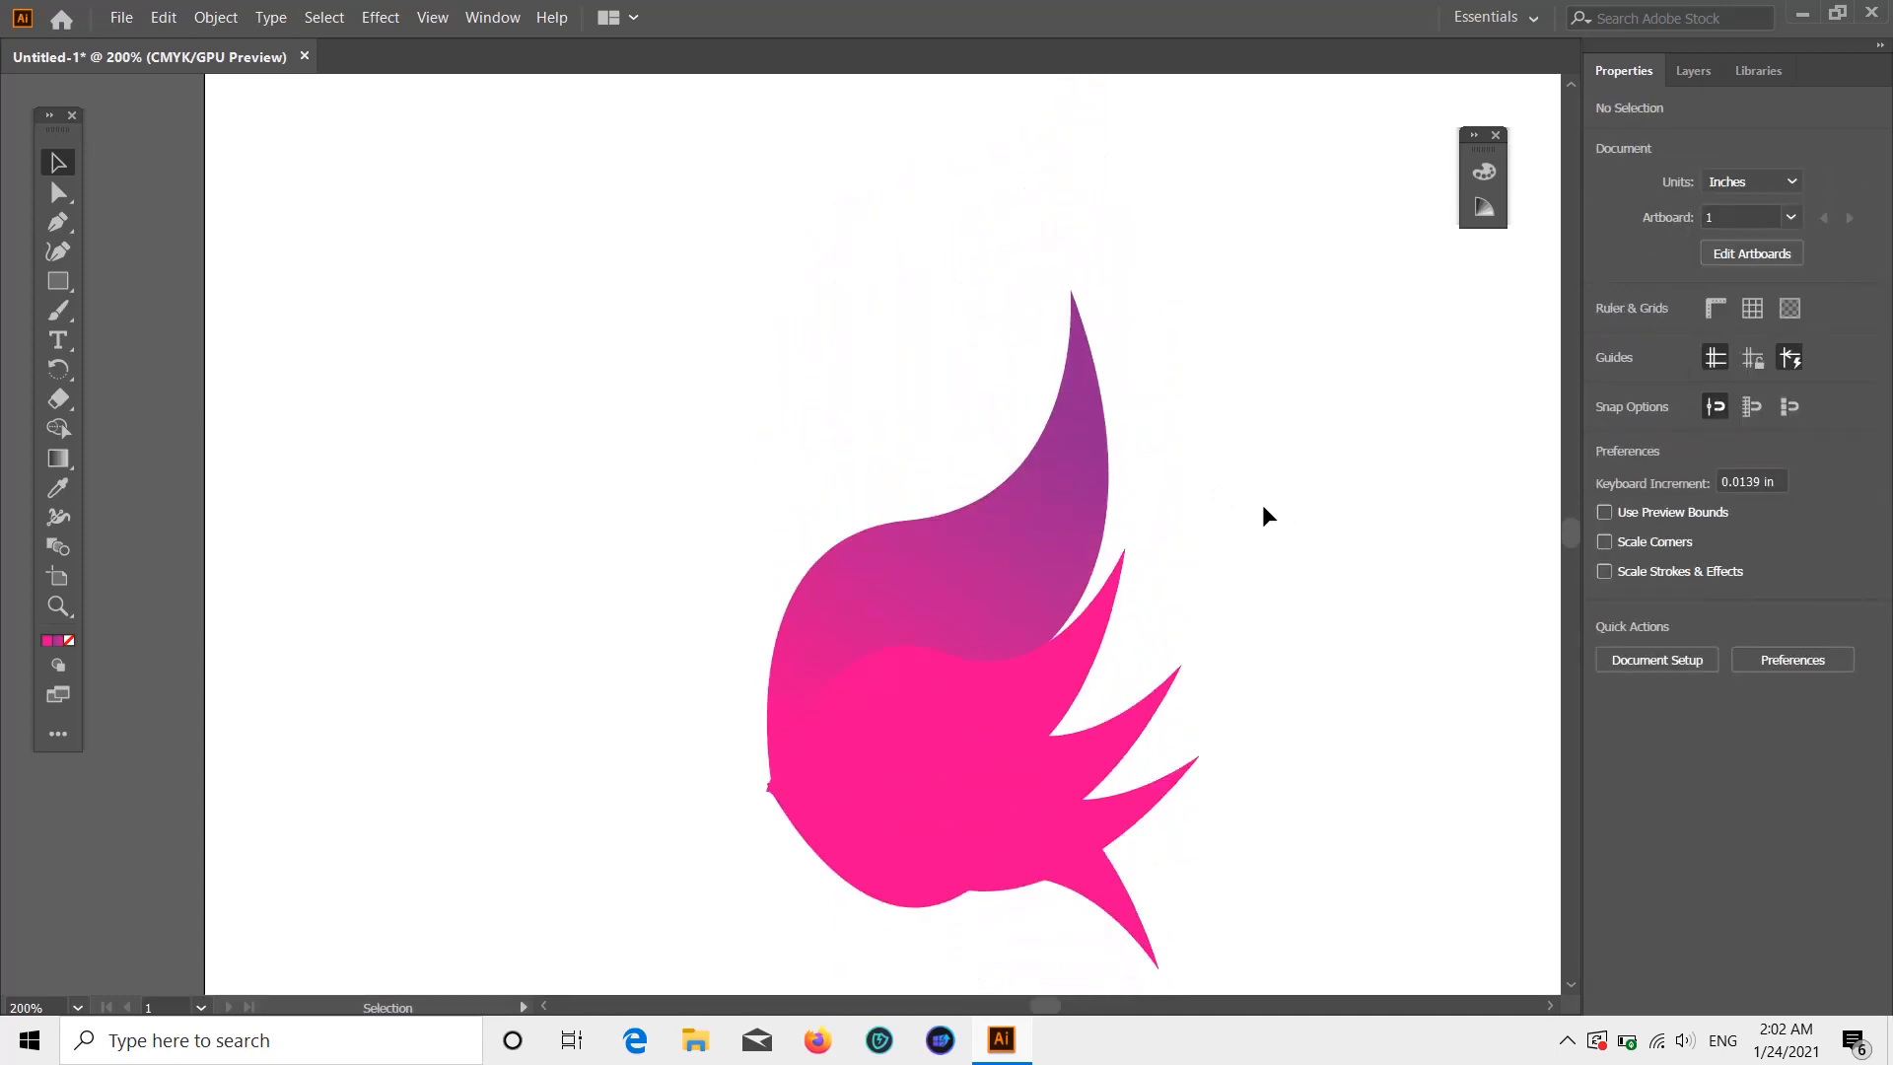
scroll(1262, 501, "down", 1)
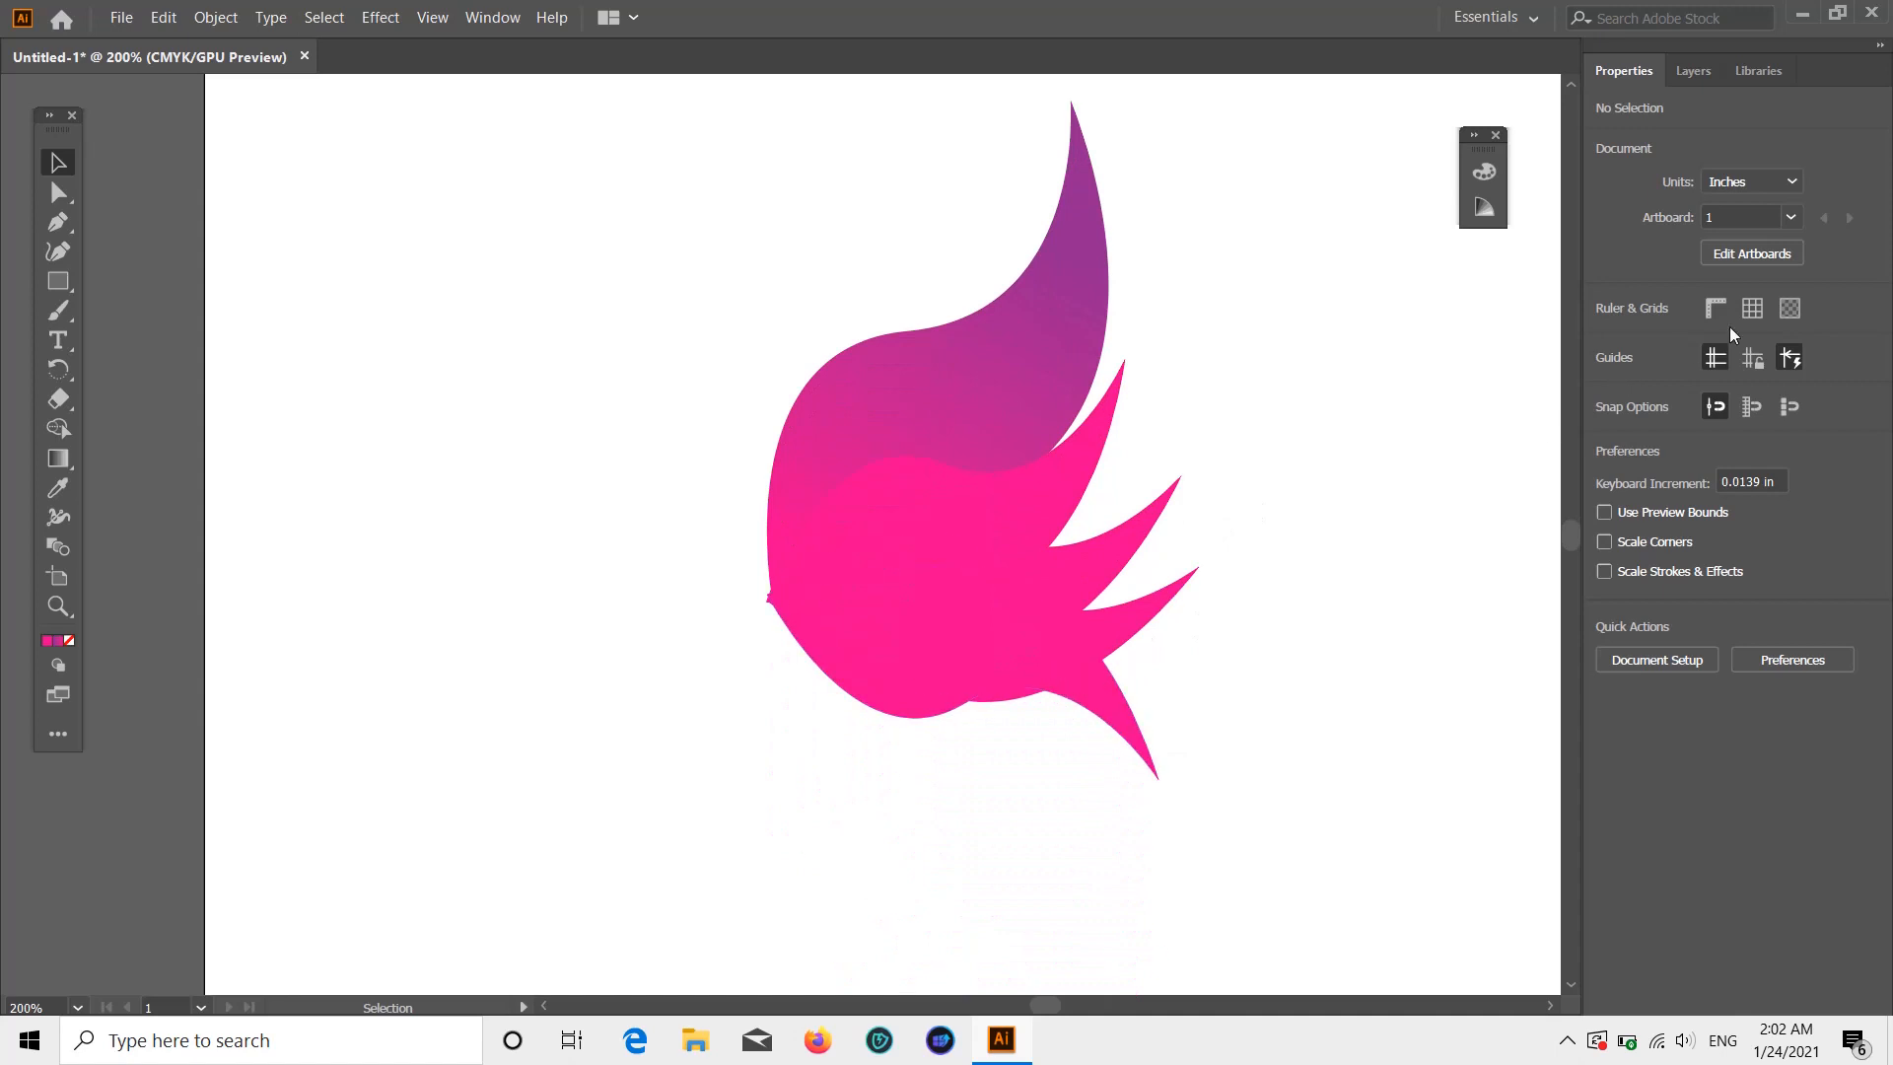
- Flip the downward-pointing pink leaf vertically and rotate it to about 283.37°, seating its tip on the shared left corner
left_click(944, 622)
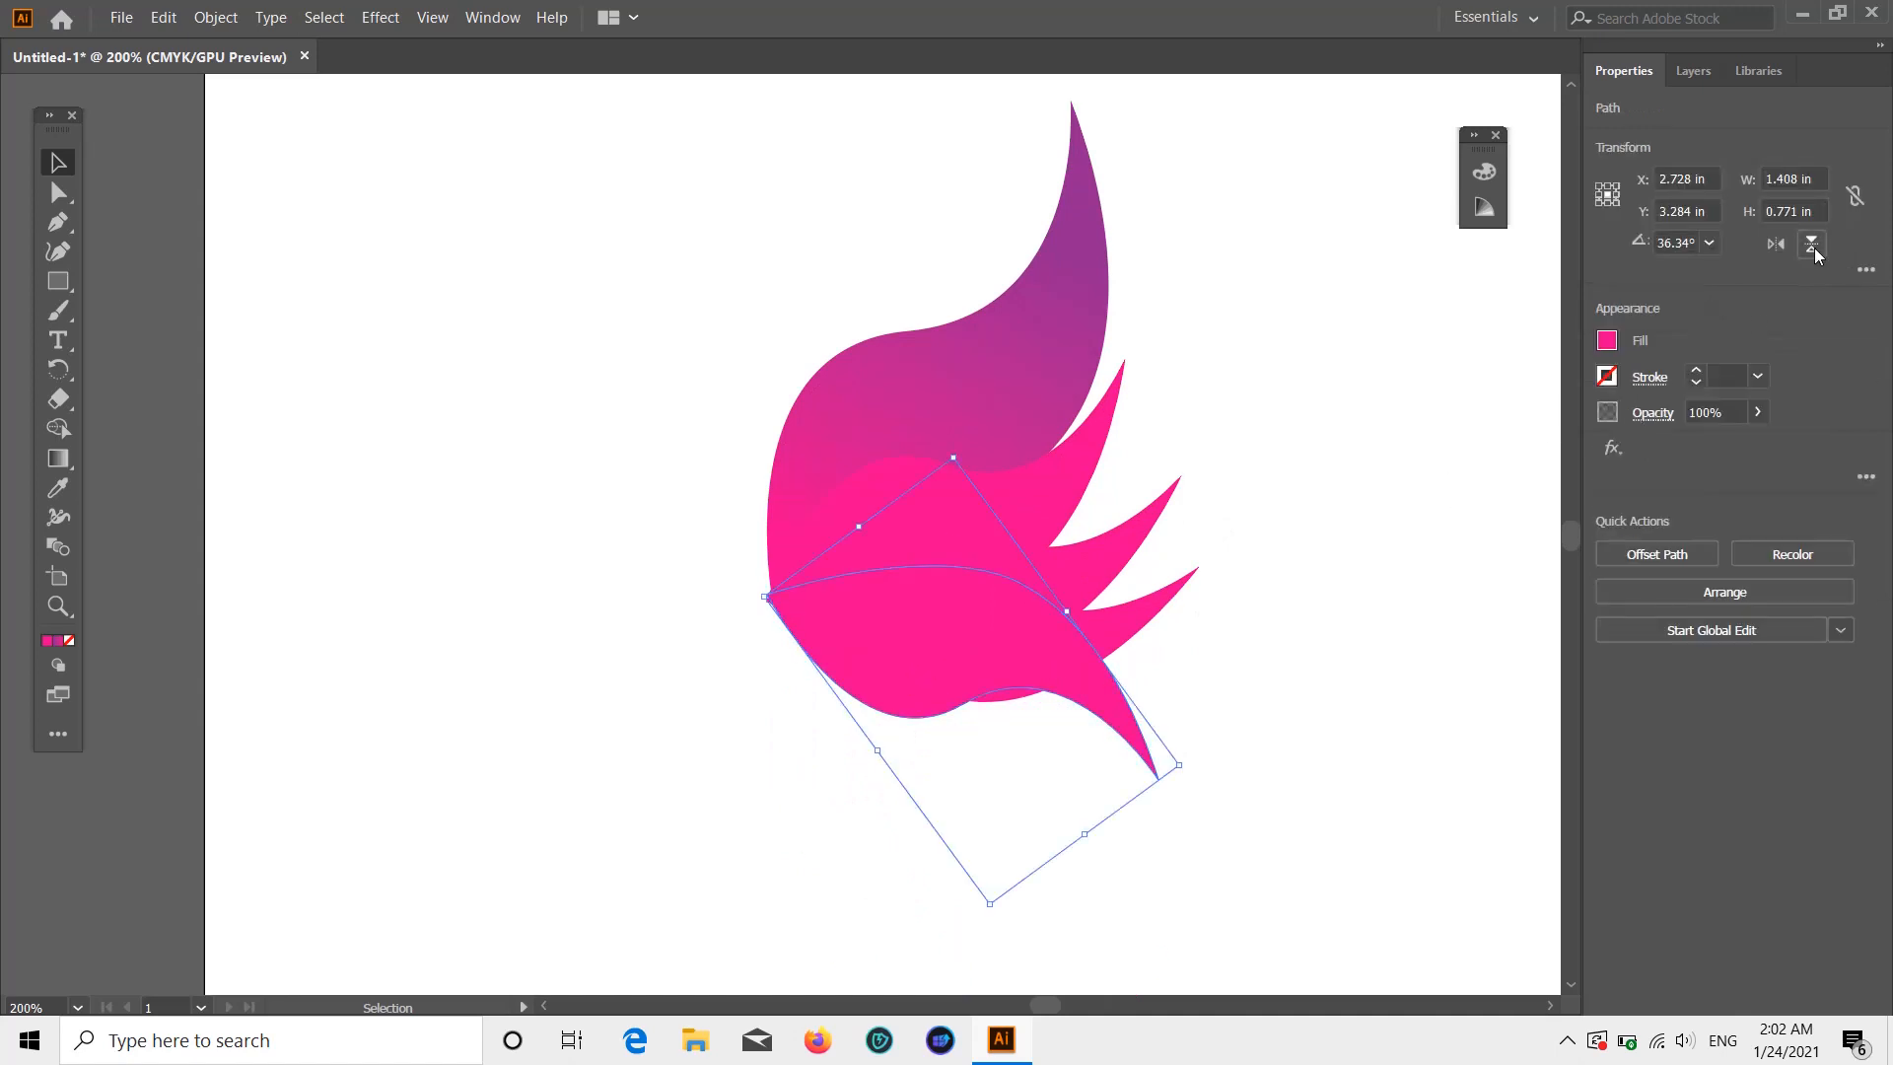
left_click(1812, 244)
scroll(1464, 682, "down", 1)
left_click_drag(1191, 505, 1159, 774)
left_click_drag(938, 636, 901, 704)
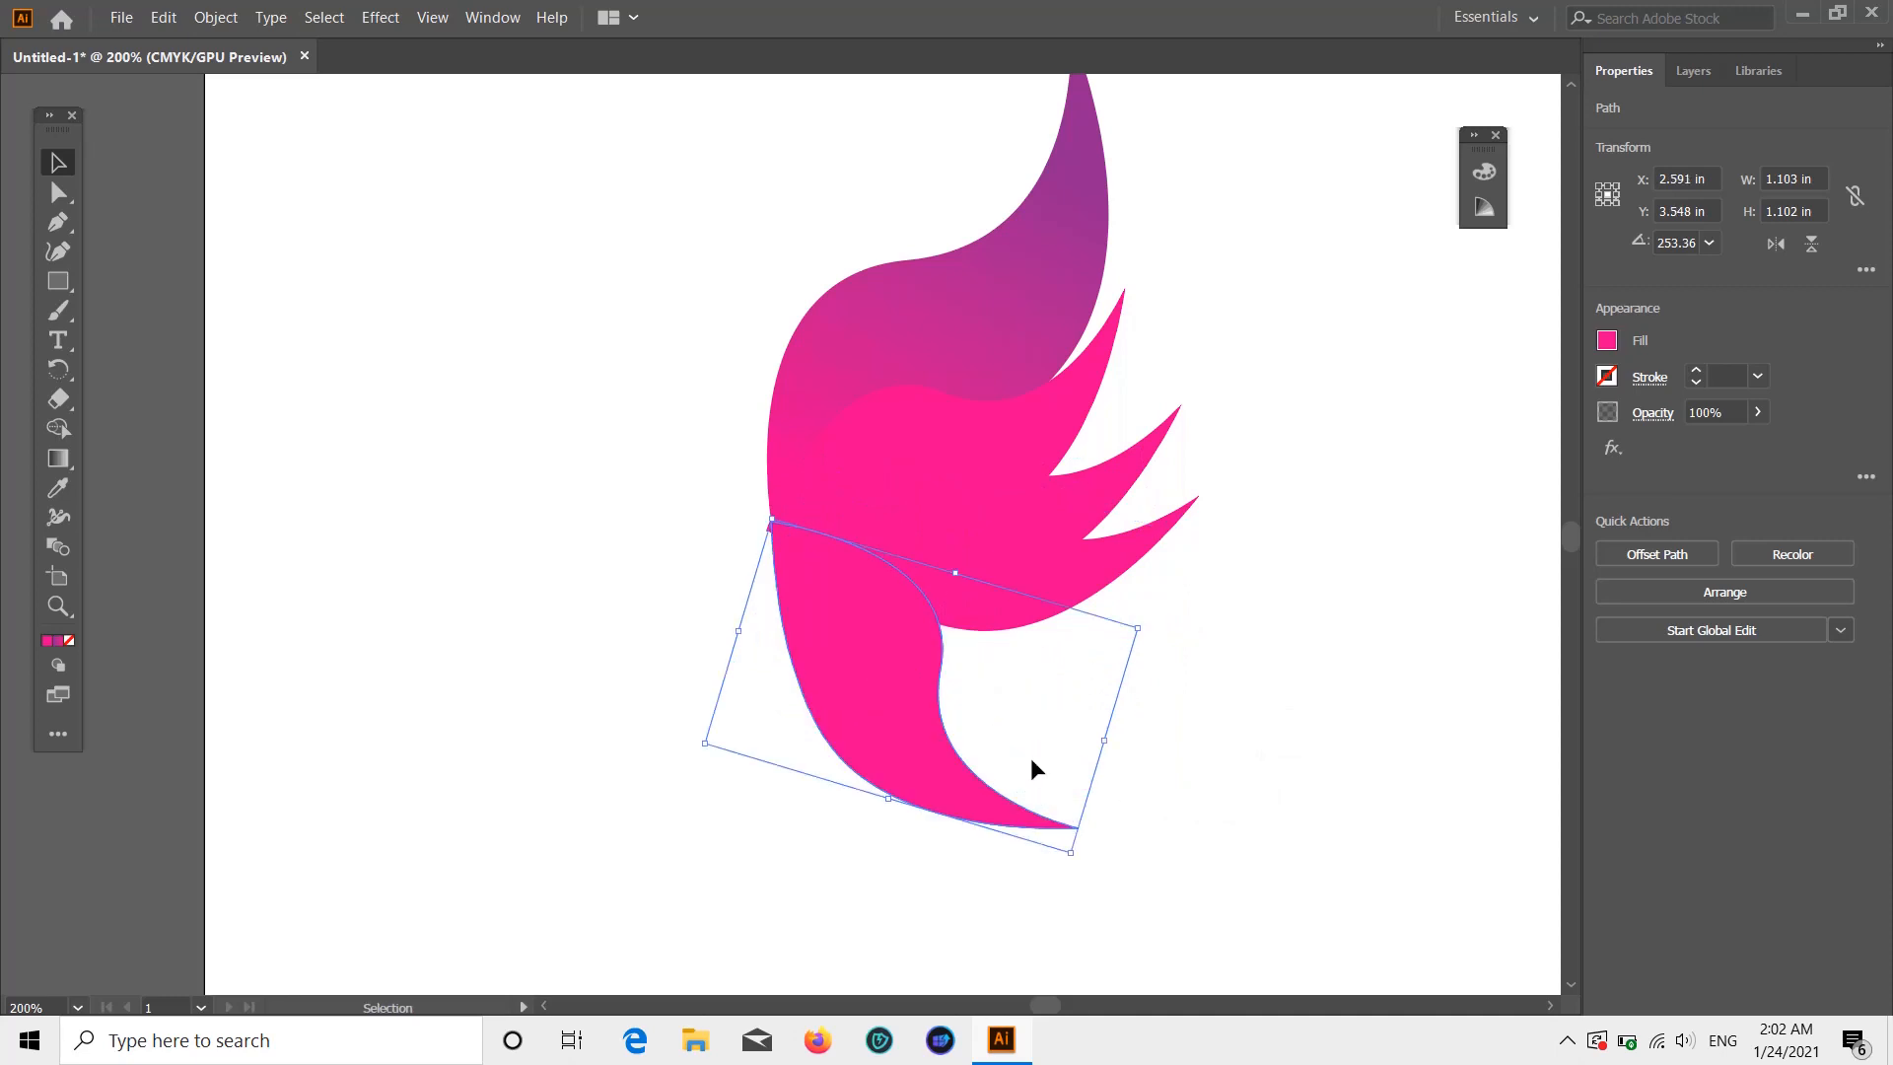
left_click_drag(1075, 862, 1122, 764)
left_click_drag(910, 752, 962, 661)
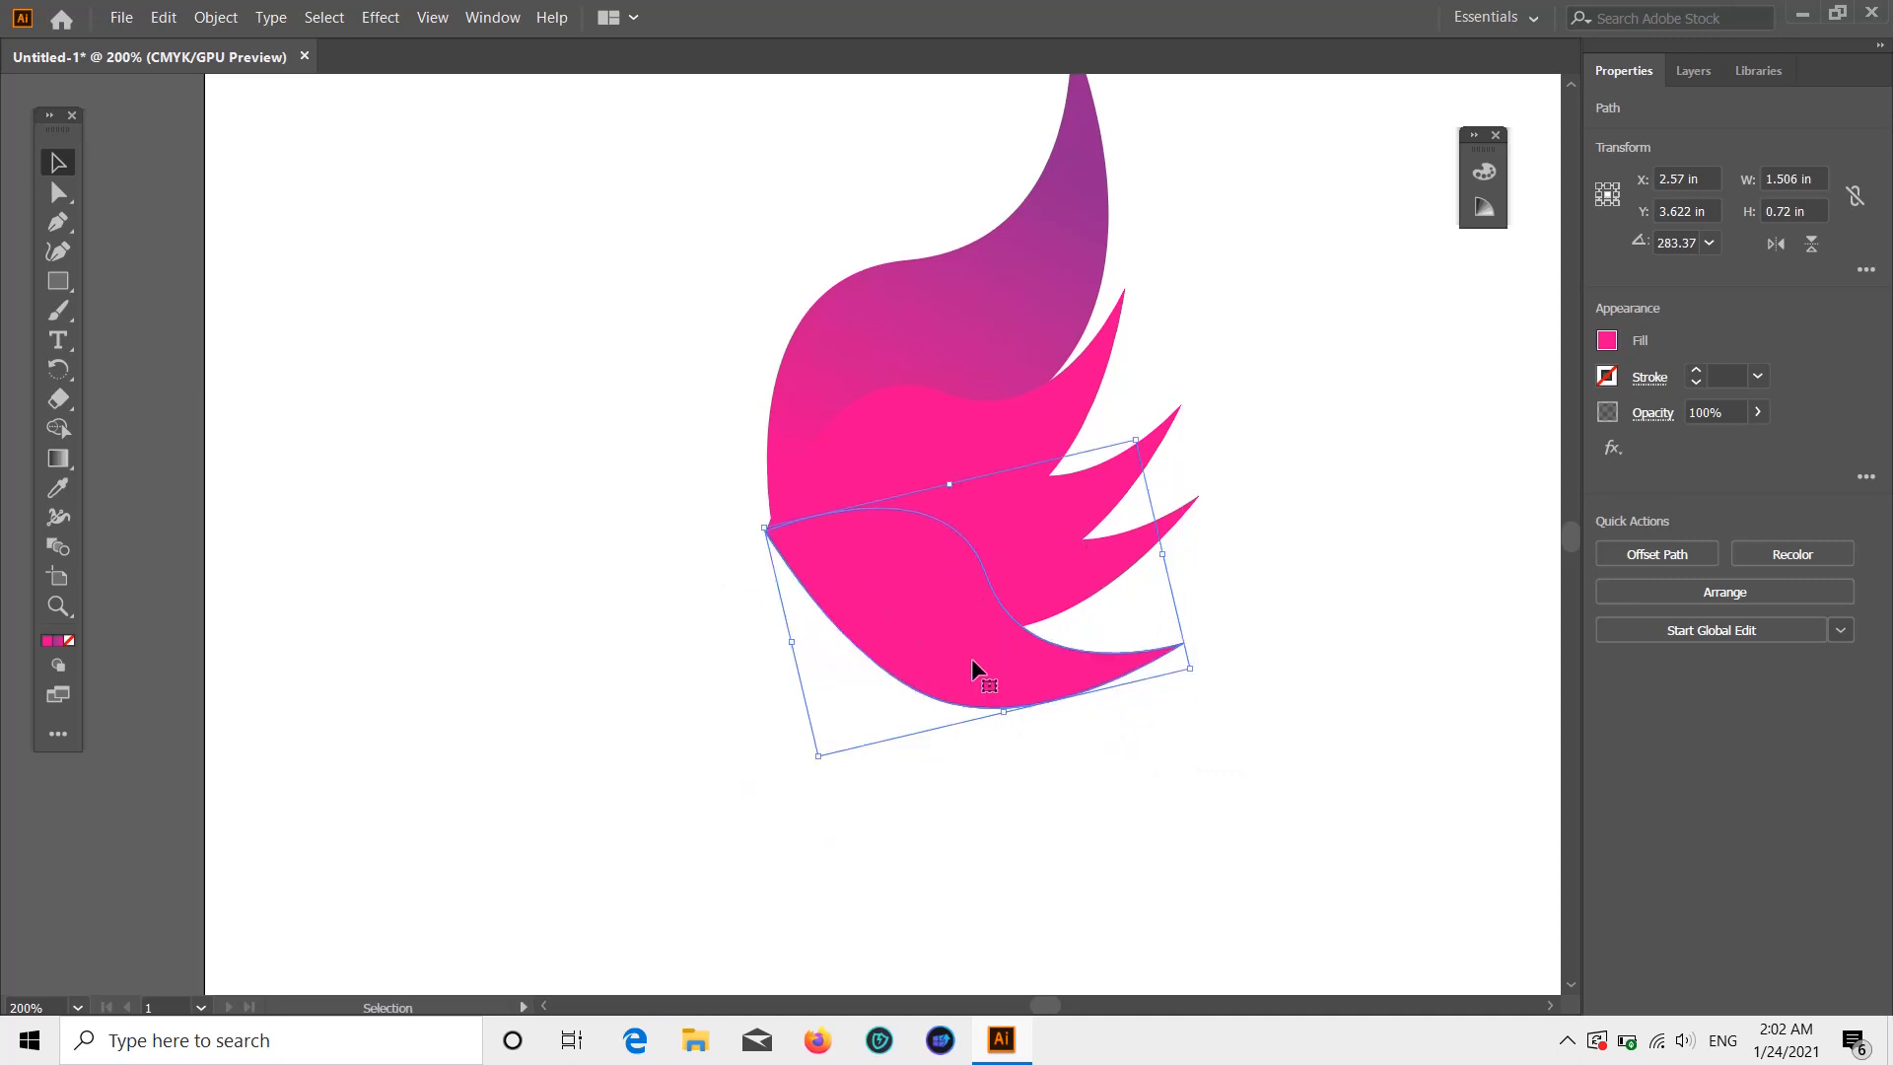
left_click(1311, 684)
- Place a duplicate of the gradient leaf to the left of the leaf cluster
scroll(1314, 678, "up", 3)
scroll(1309, 679, "down", 3)
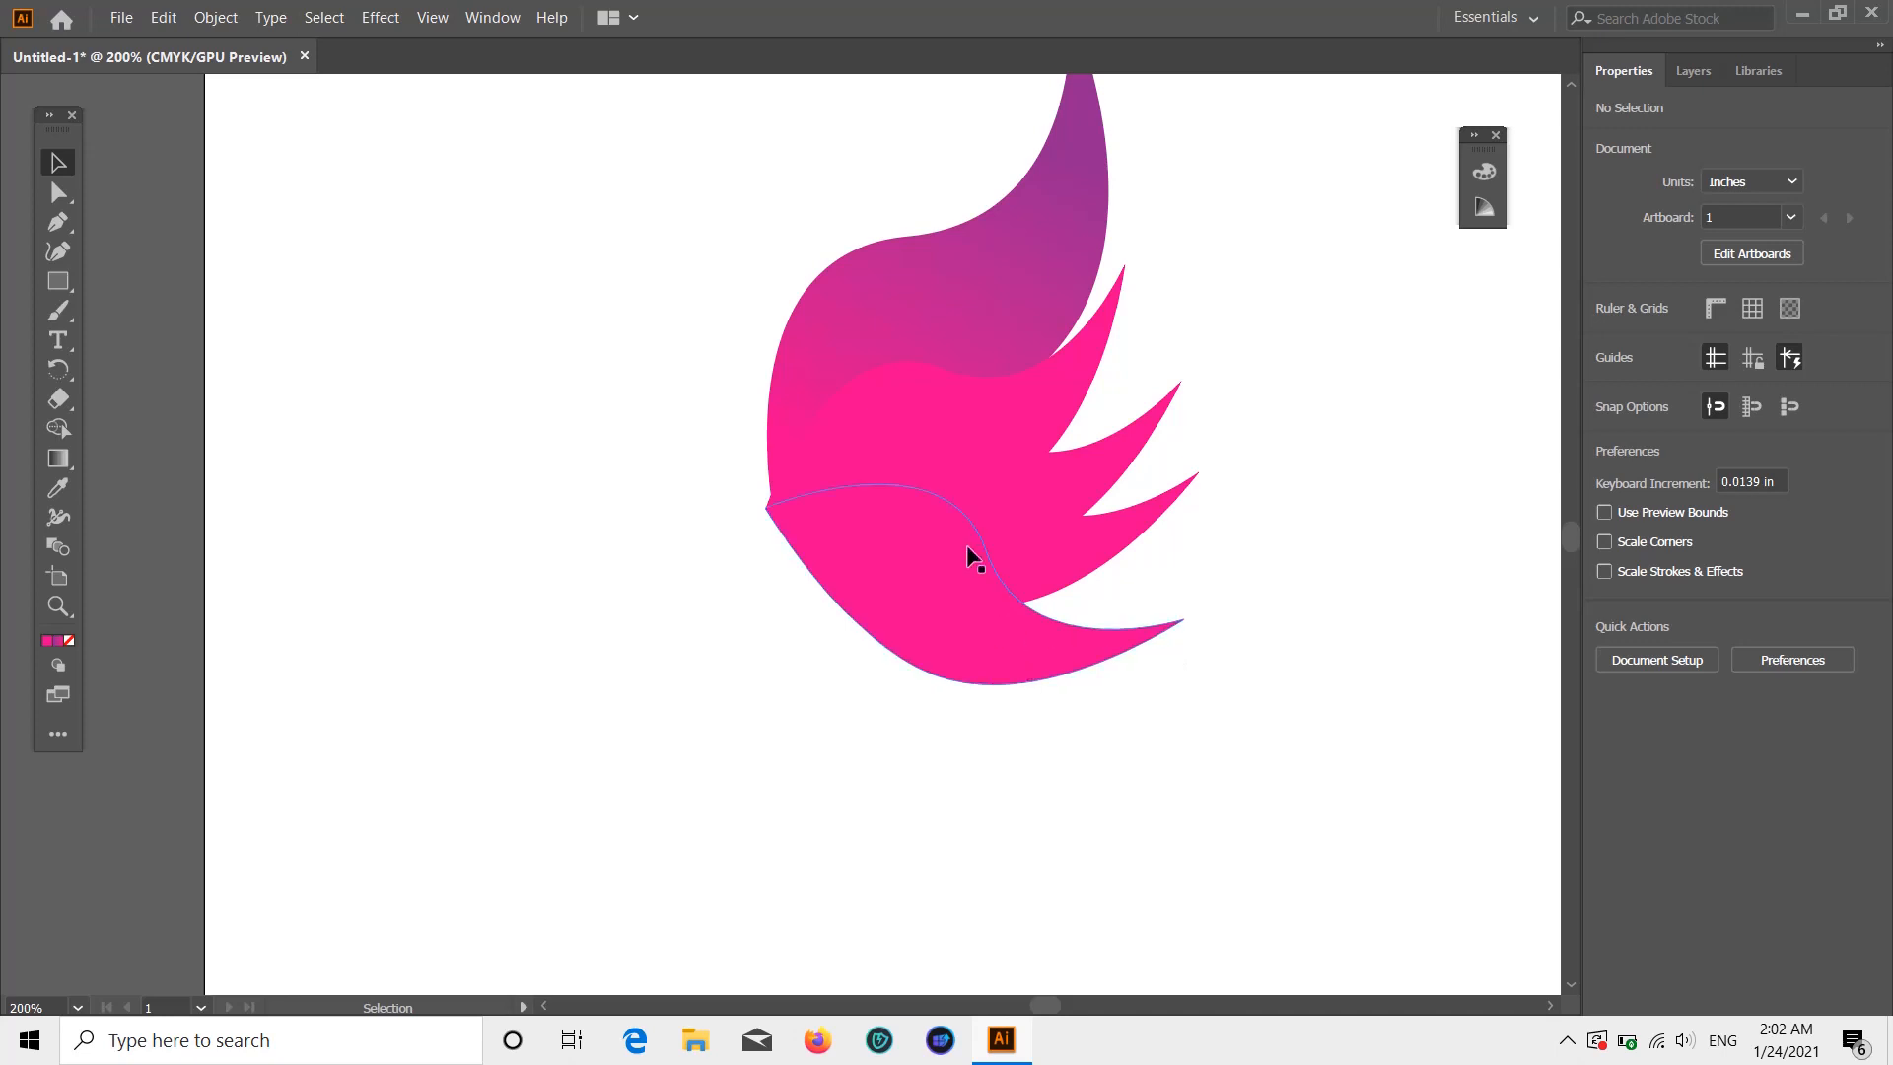
left_click(959, 612)
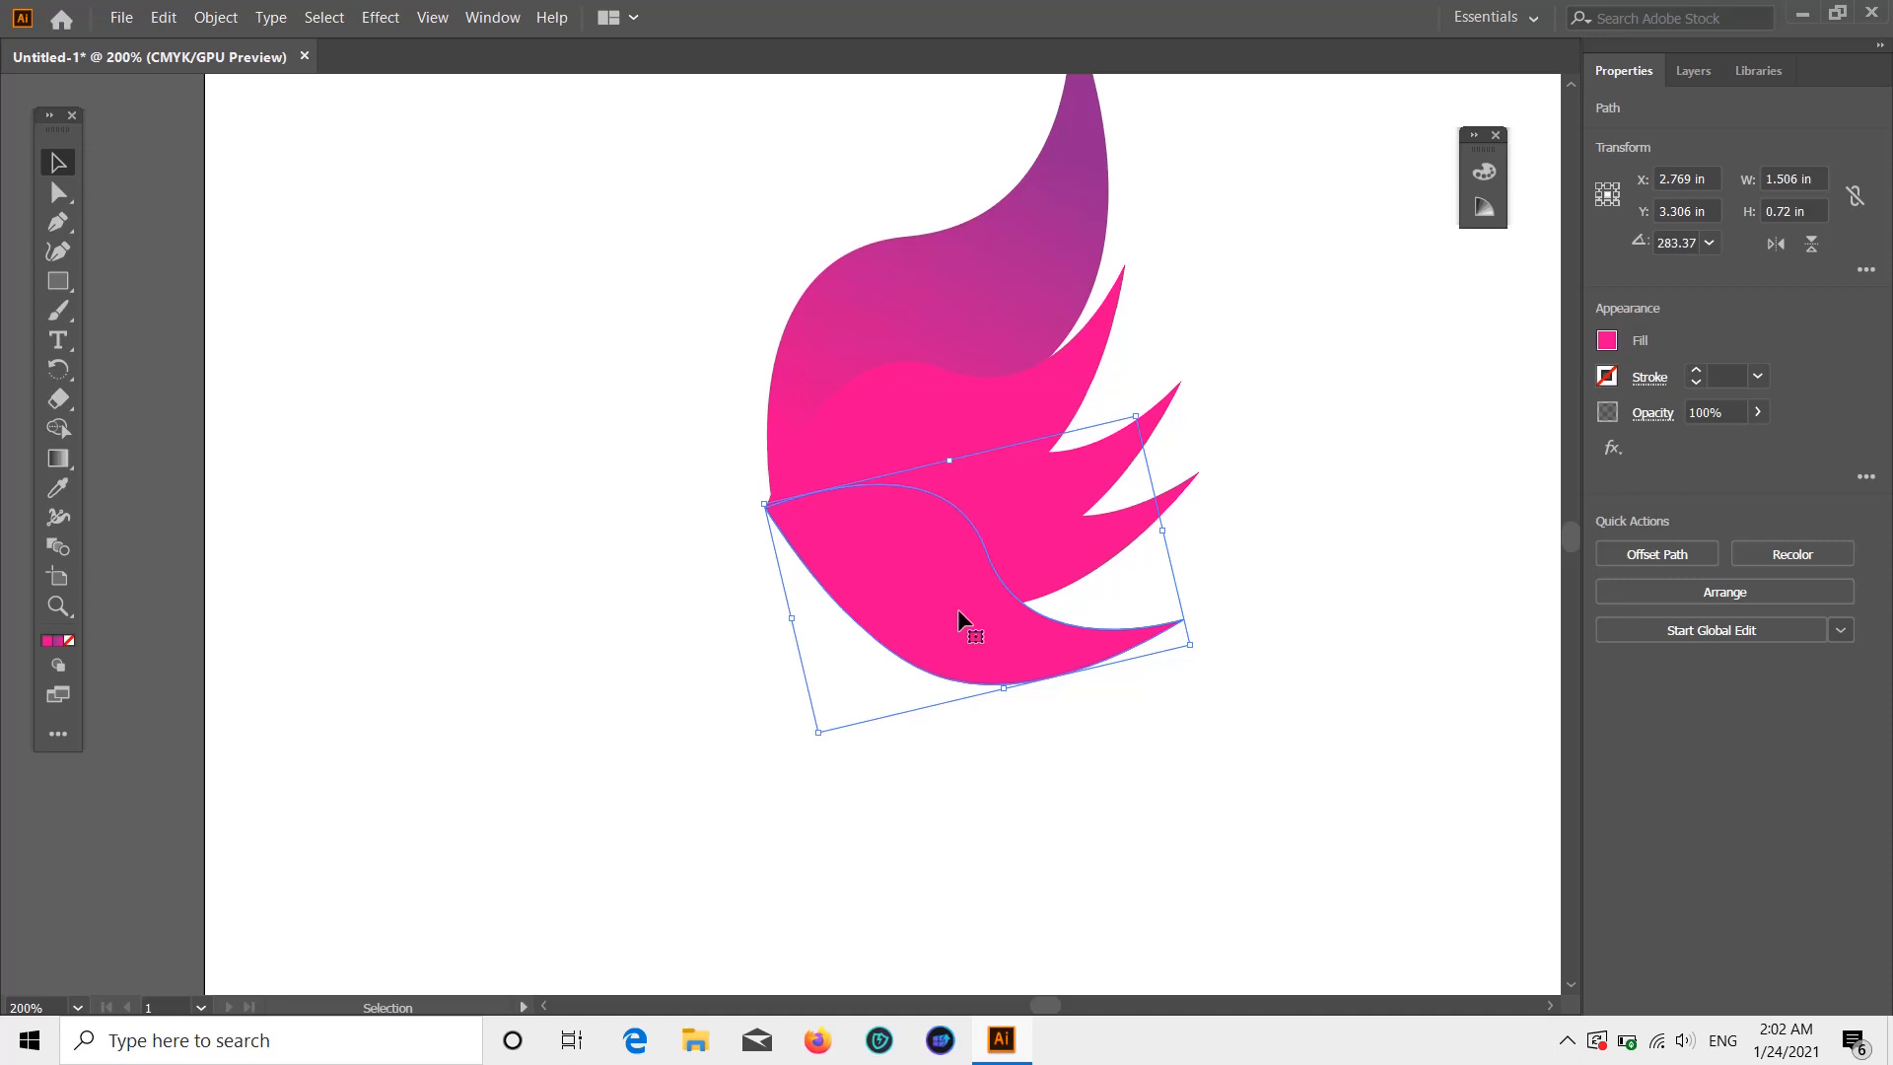
left_click(444, 283)
left_click(990, 296)
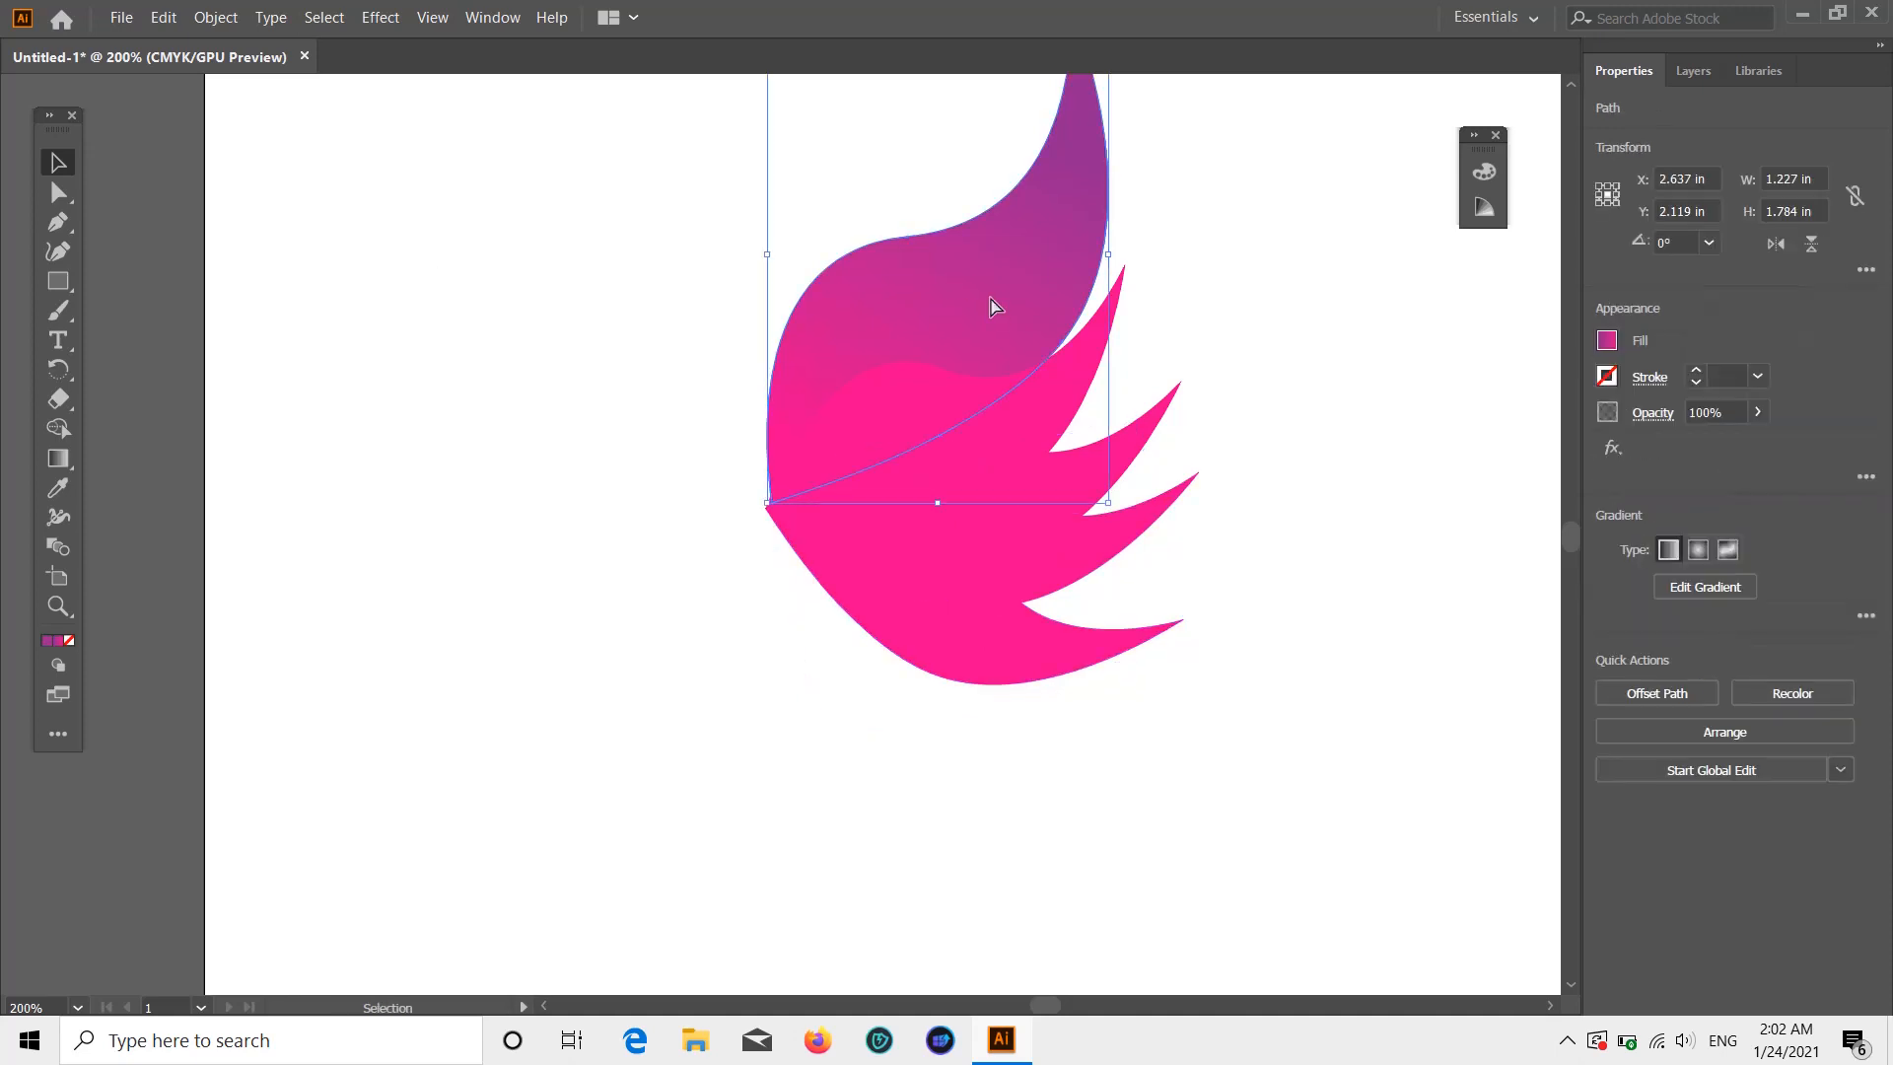
left_click_drag(992, 306, 684, 451)
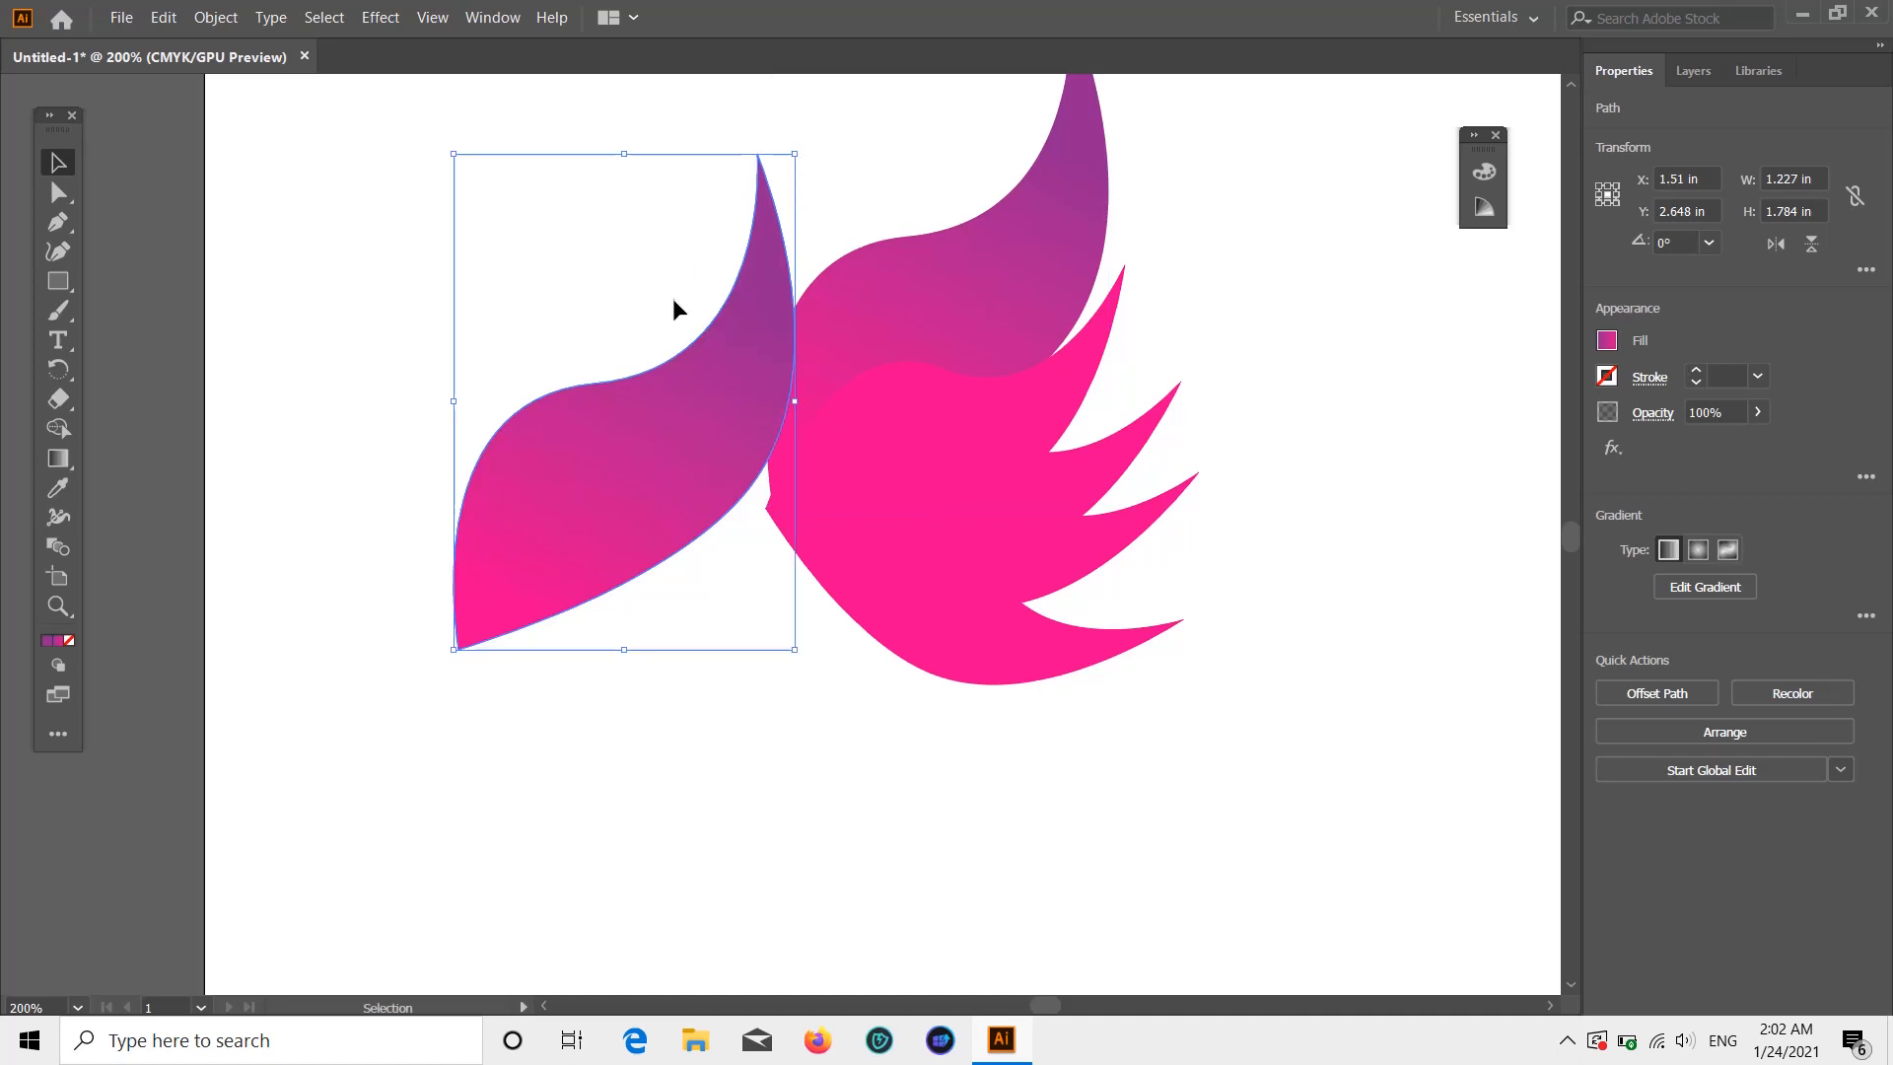
- Flip the duplicated gradient leaf horizontally and shrink it to about 0.717 × 0.642 in beside the cluster's left edge
left_click(1773, 244)
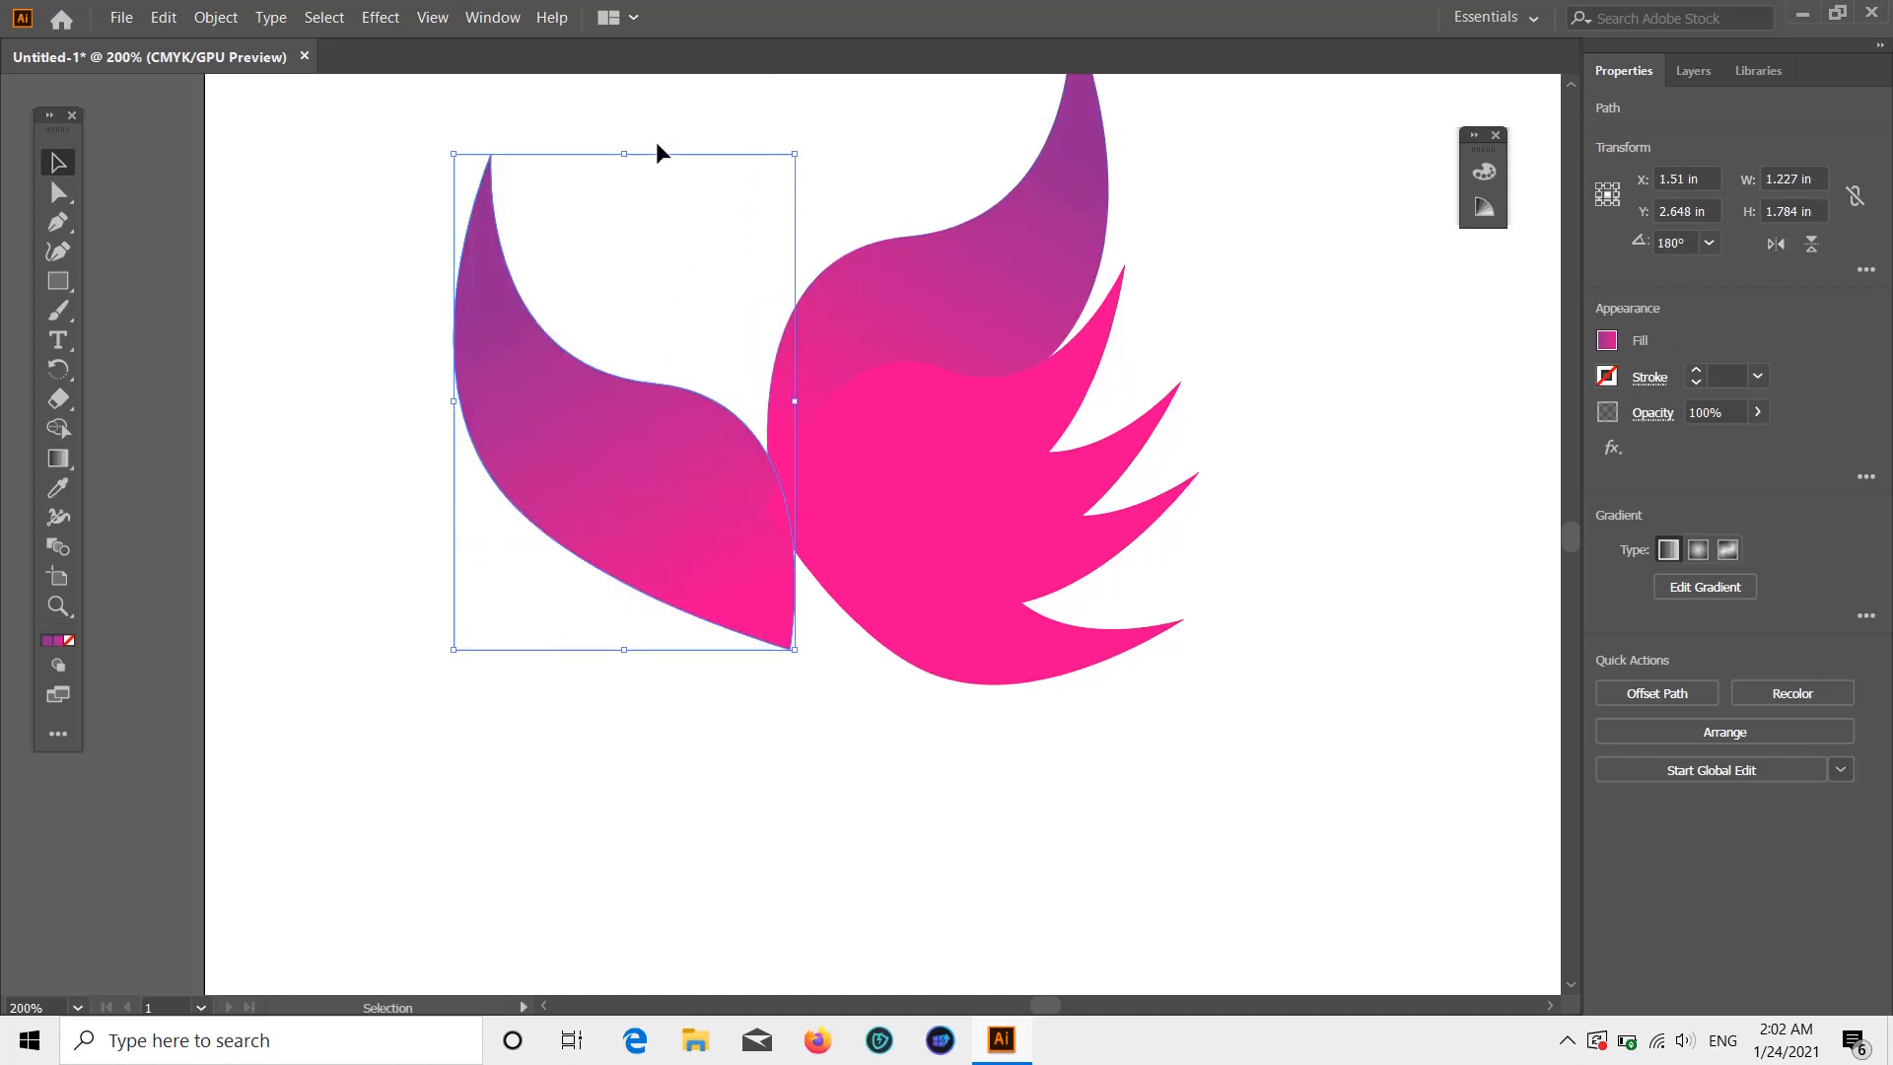
left_click_drag(451, 158, 598, 476)
left_click_drag(684, 584, 647, 435)
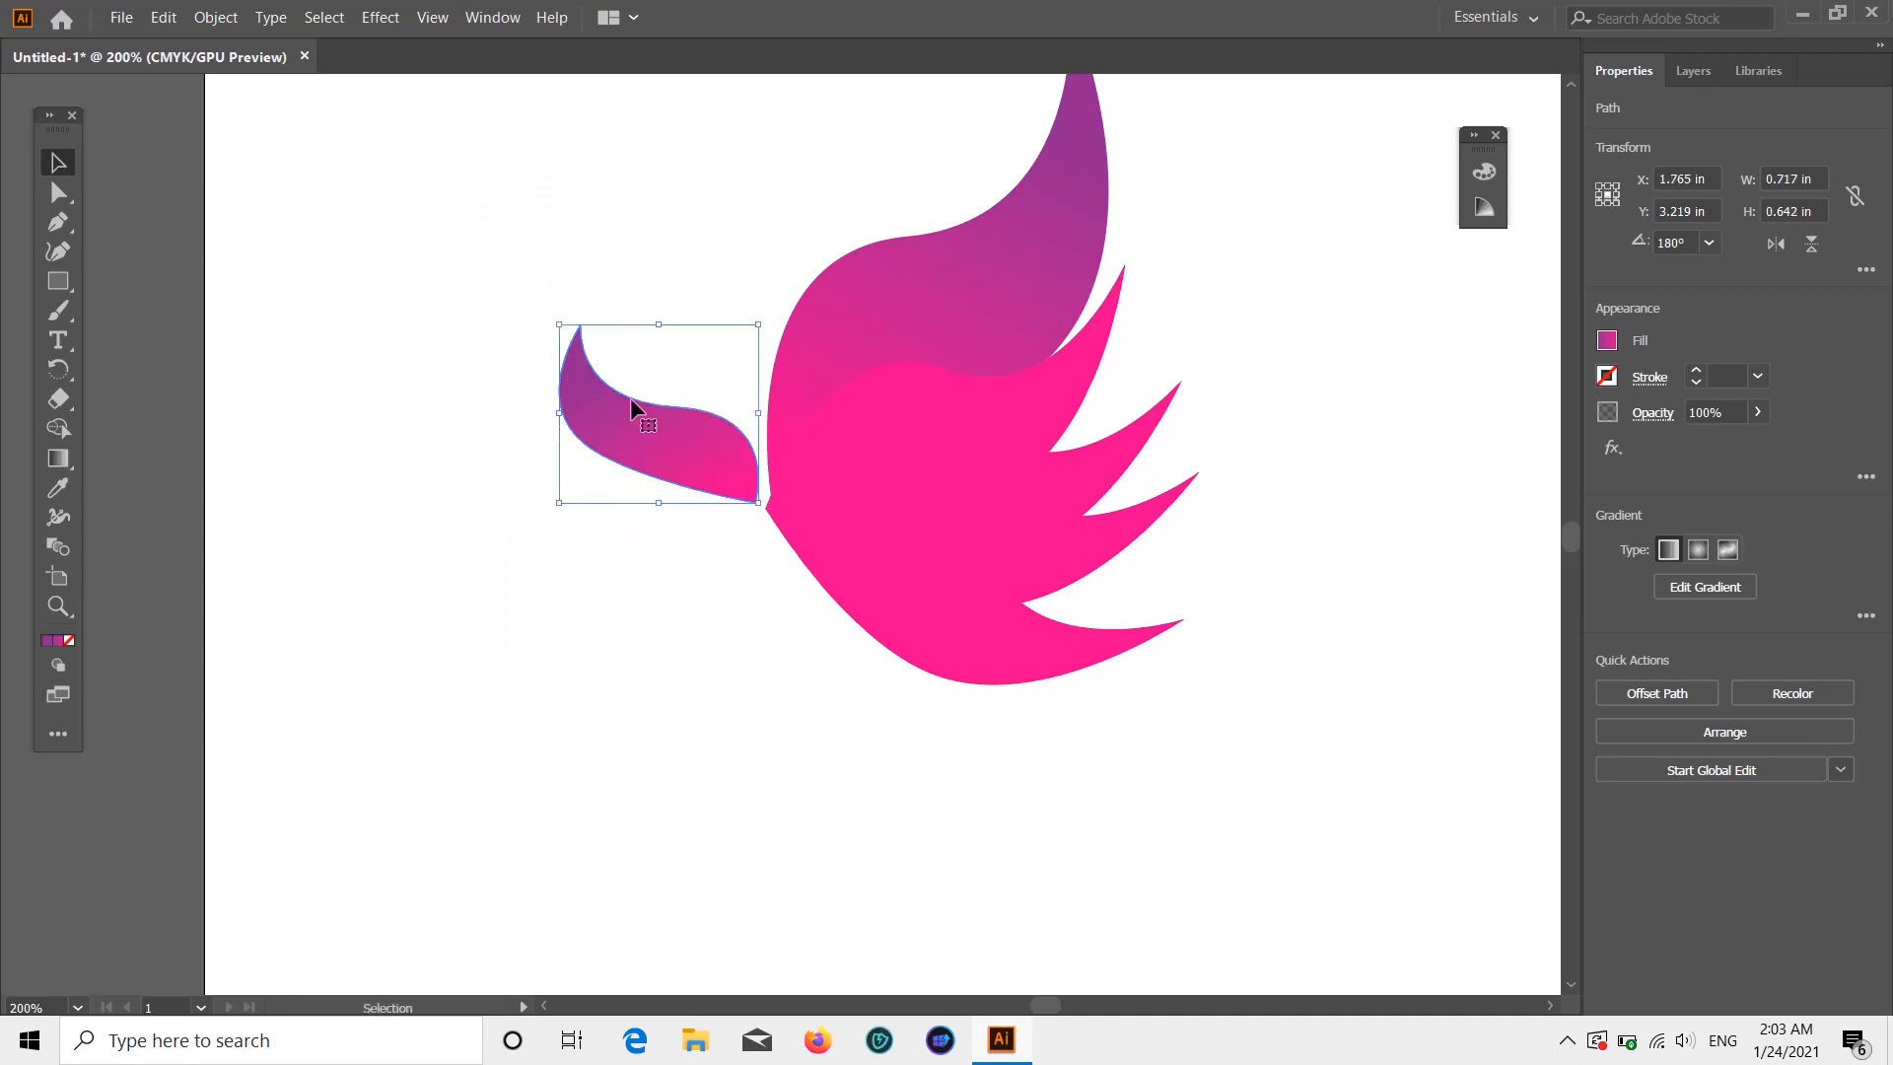
- Resize the small flipped gradient leaf to about 0.696 × 0.713 in and seat its tip on the cluster's left corner
left_click(570, 465)
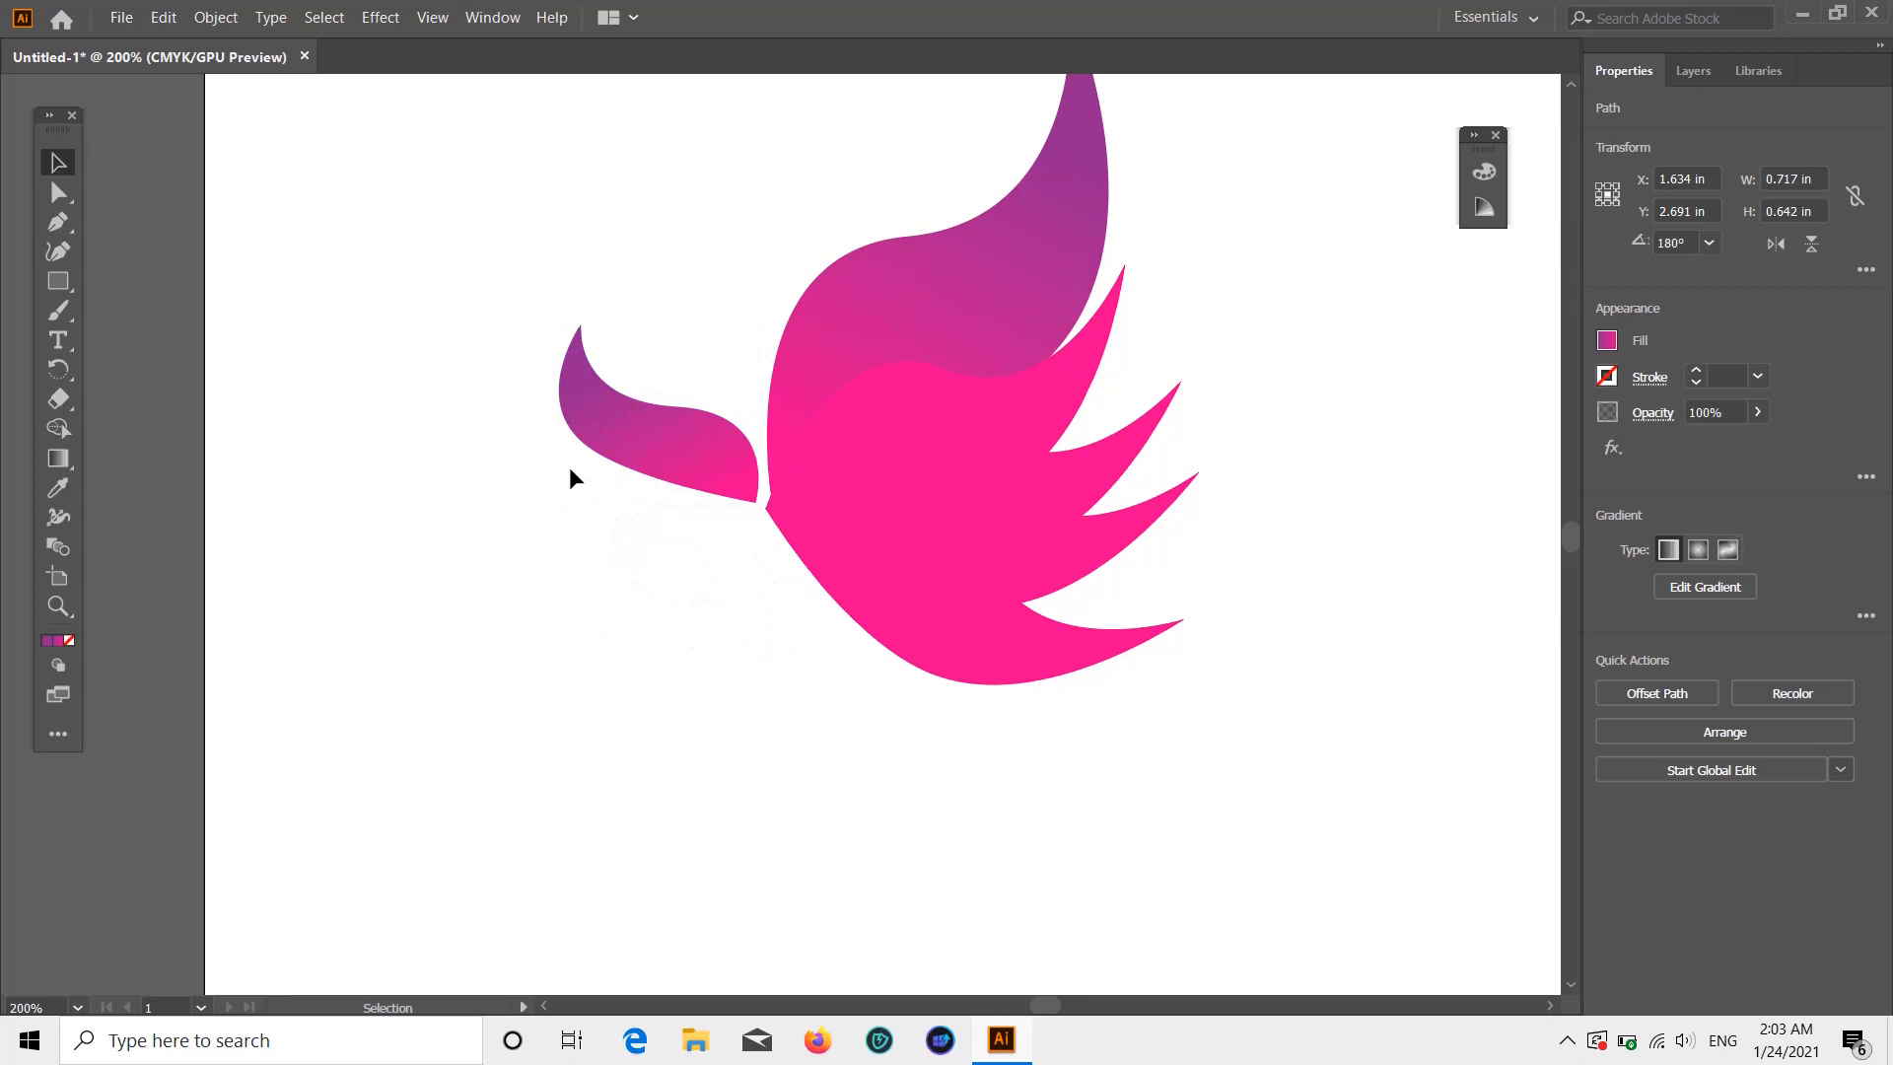
left_click(673, 411)
left_click_drag(562, 505, 589, 478)
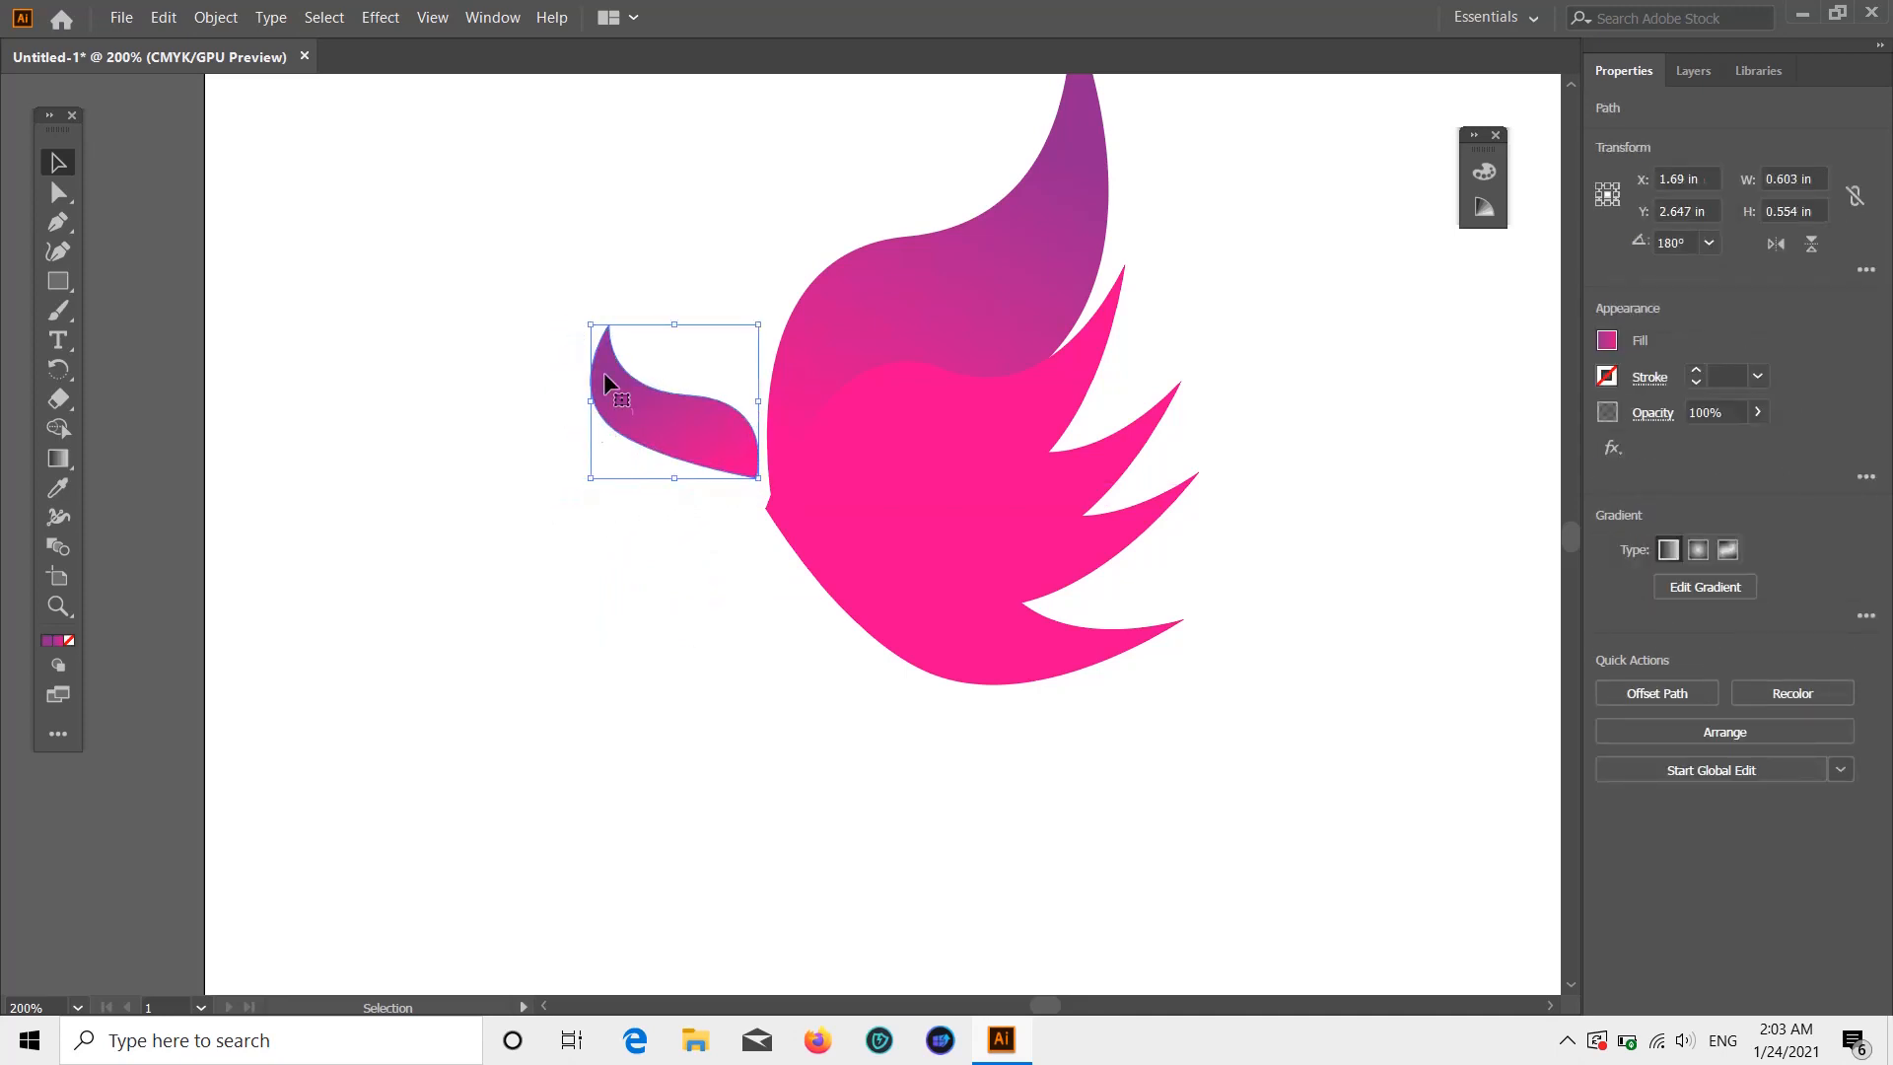
left_click_drag(590, 326, 565, 281)
left_click_drag(625, 392, 639, 420)
left_click(1256, 361)
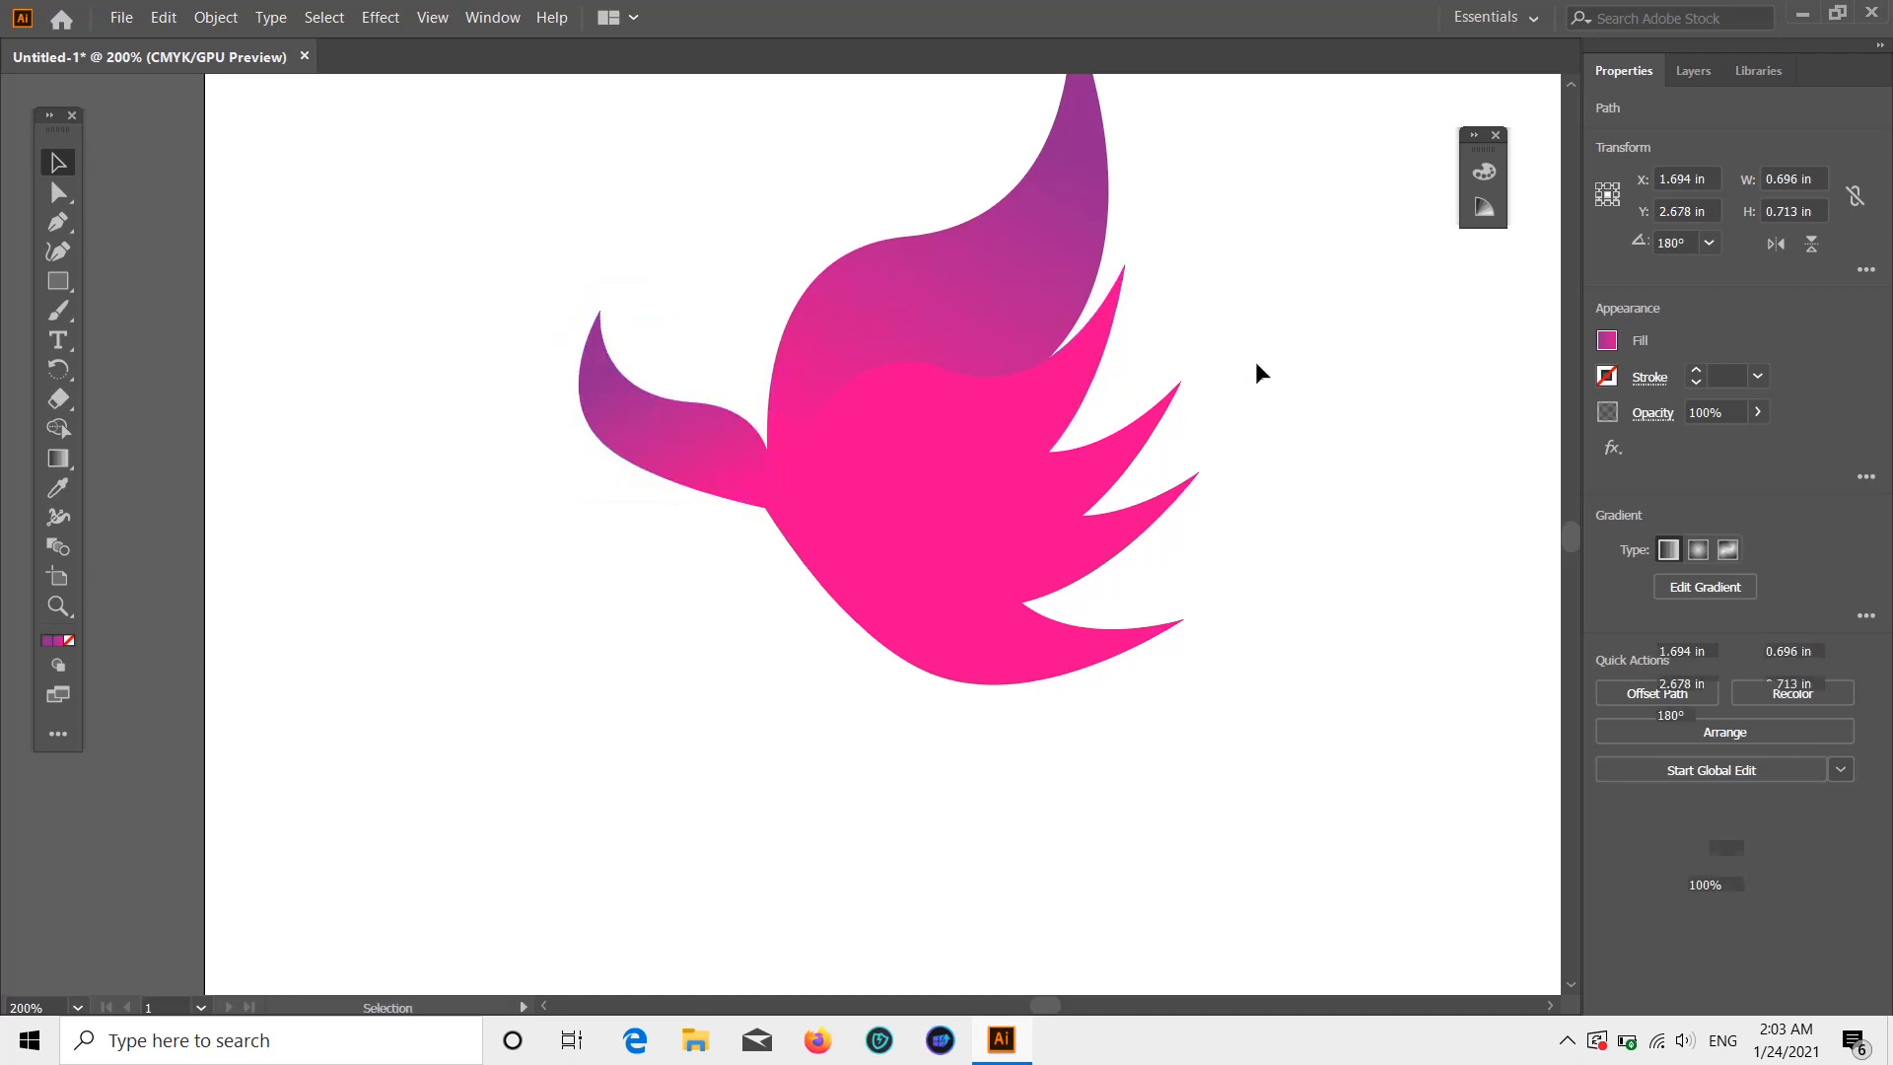
scroll(1255, 365, "up", 3)
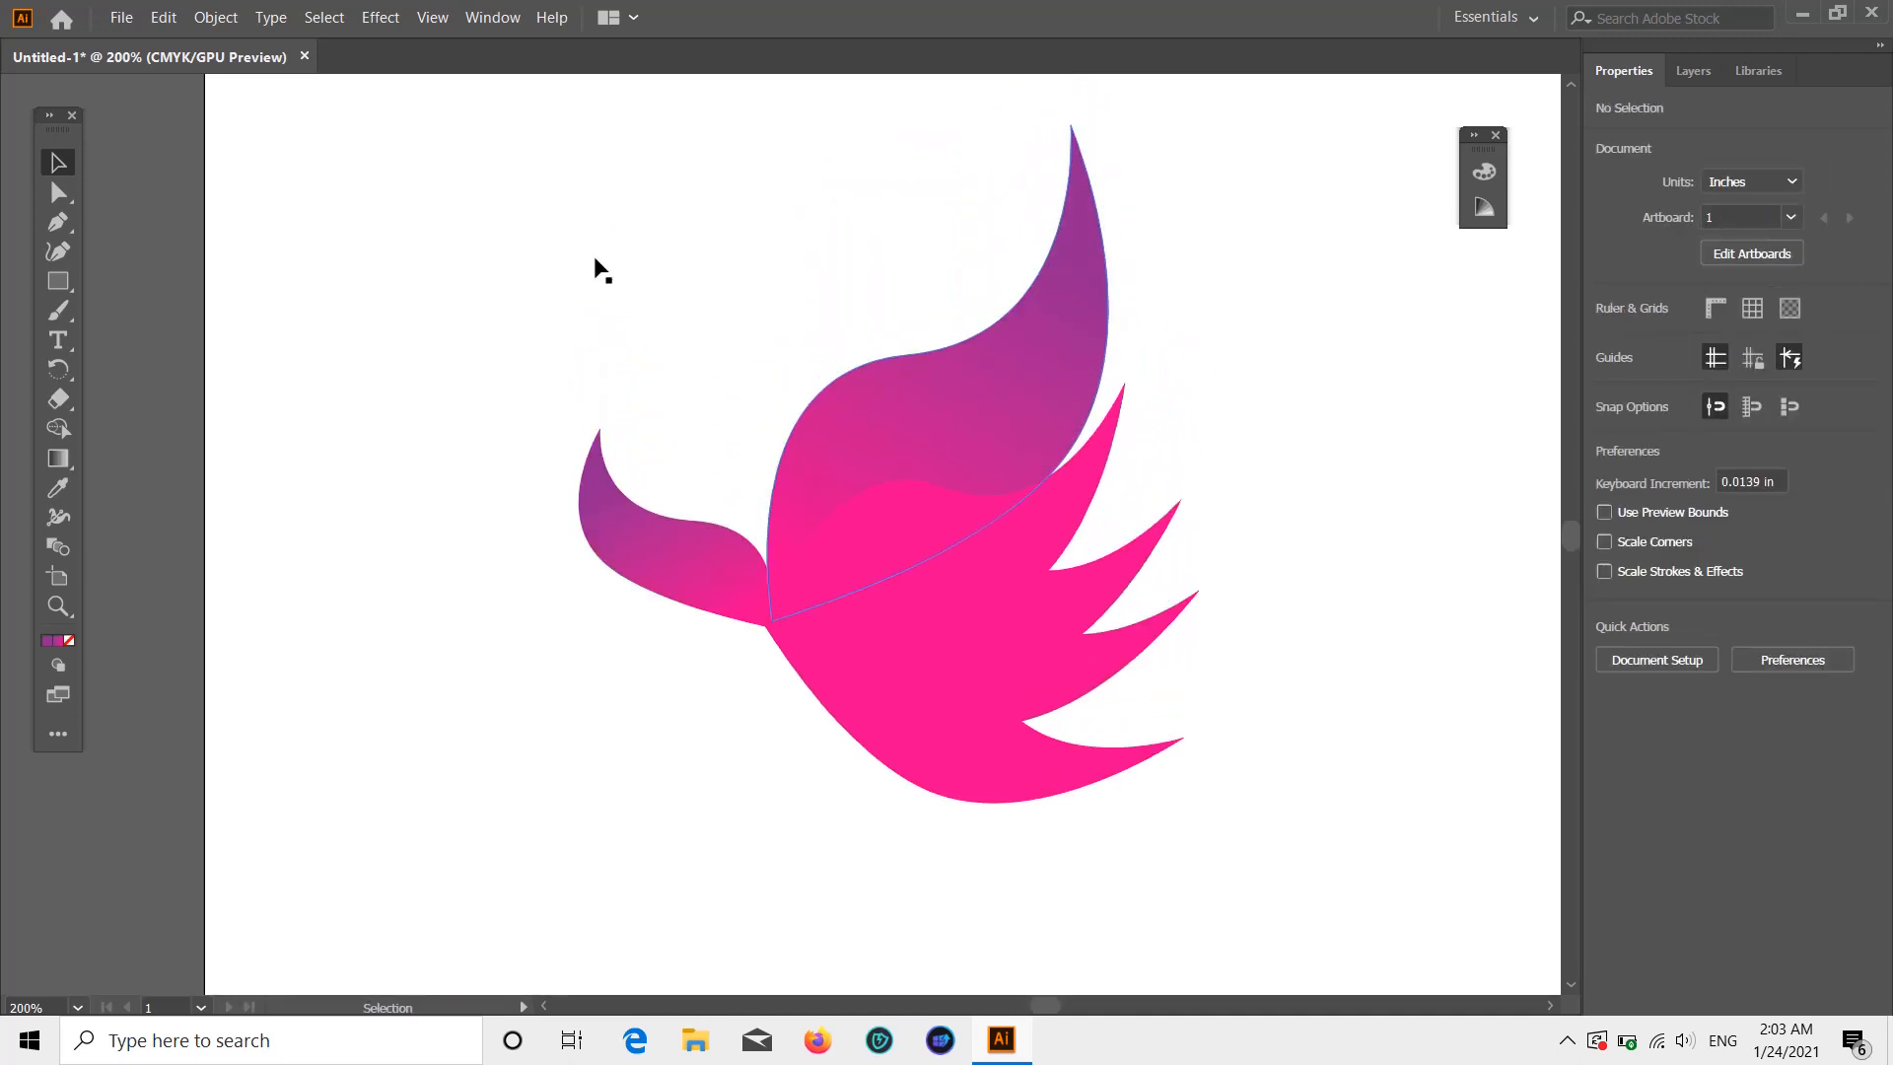
- Draw a circle about 0.891 in across with the Ellipse tool and position it over the shared left corner
left_click(56, 283)
left_click_drag(50, 286, 169, 309)
scroll(237, 317, "down", 2)
scroll(236, 317, "down", 1)
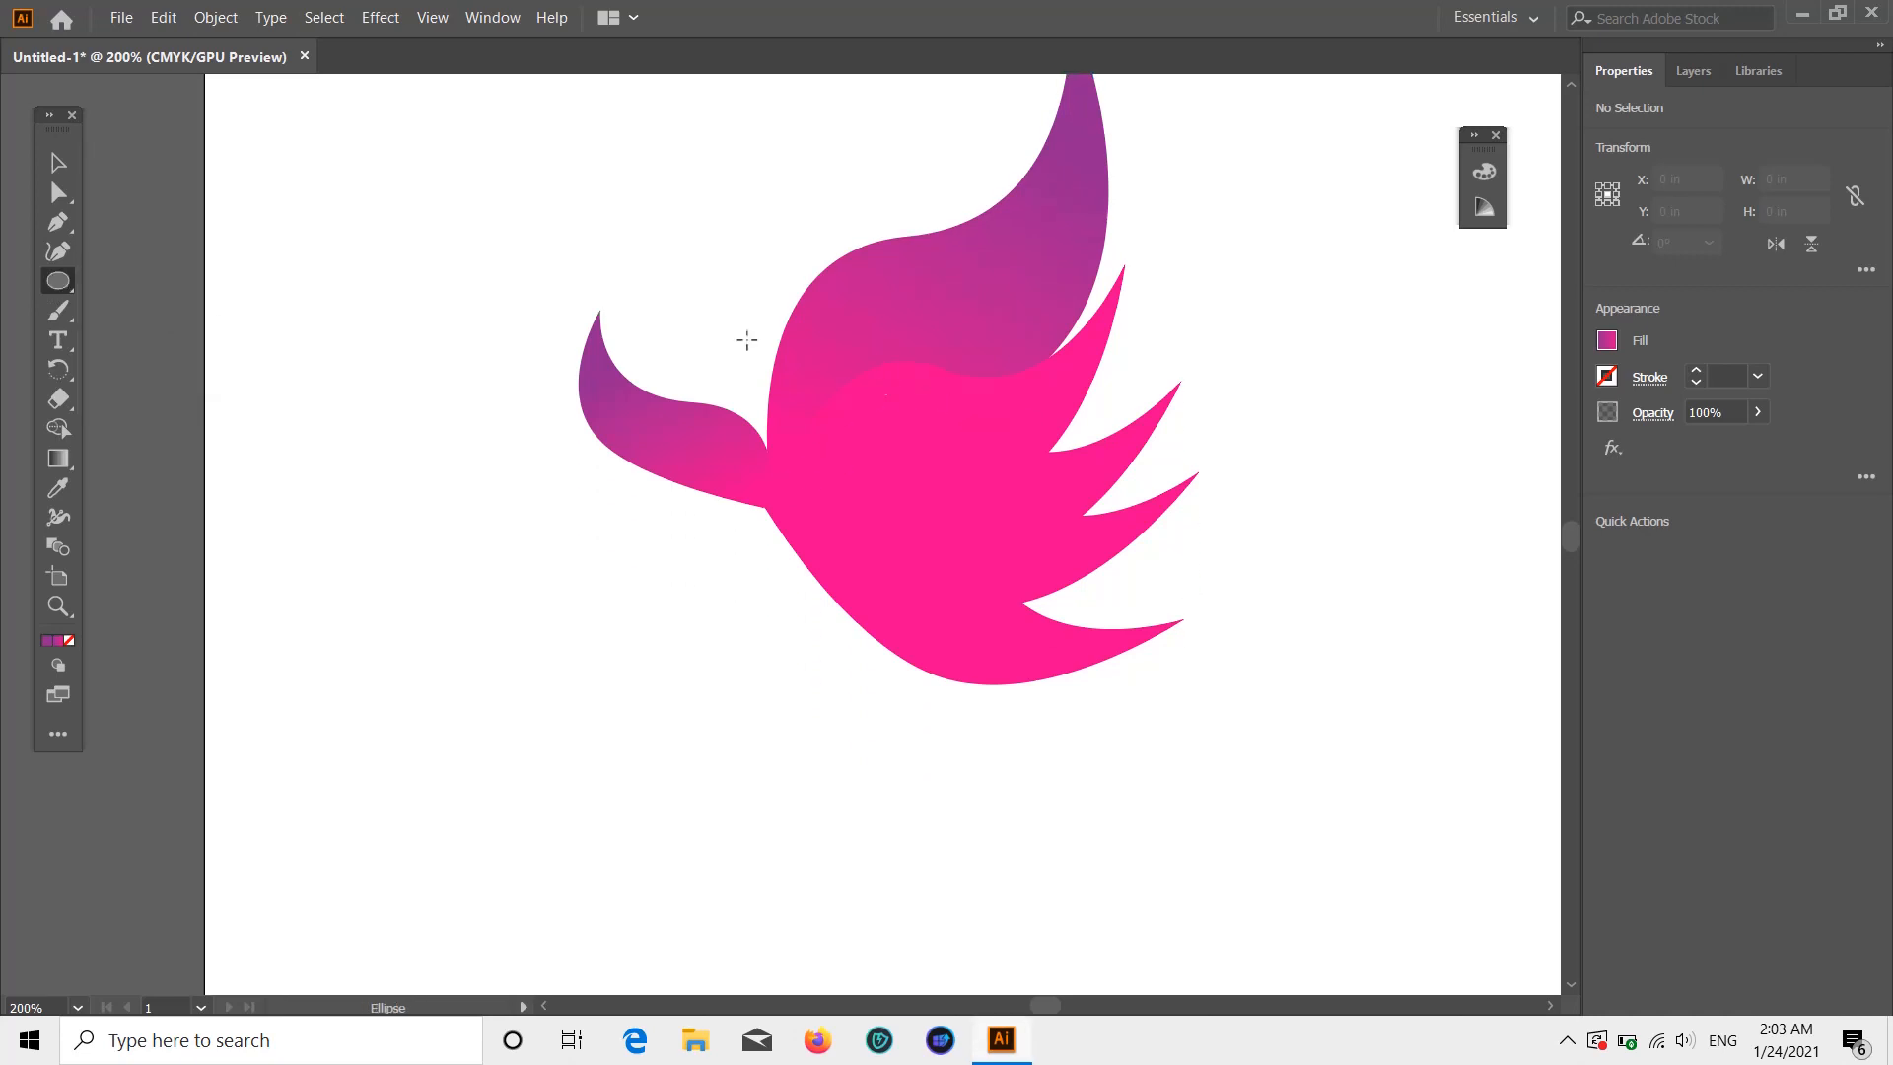
left_click_drag(723, 381, 971, 627)
key("v")
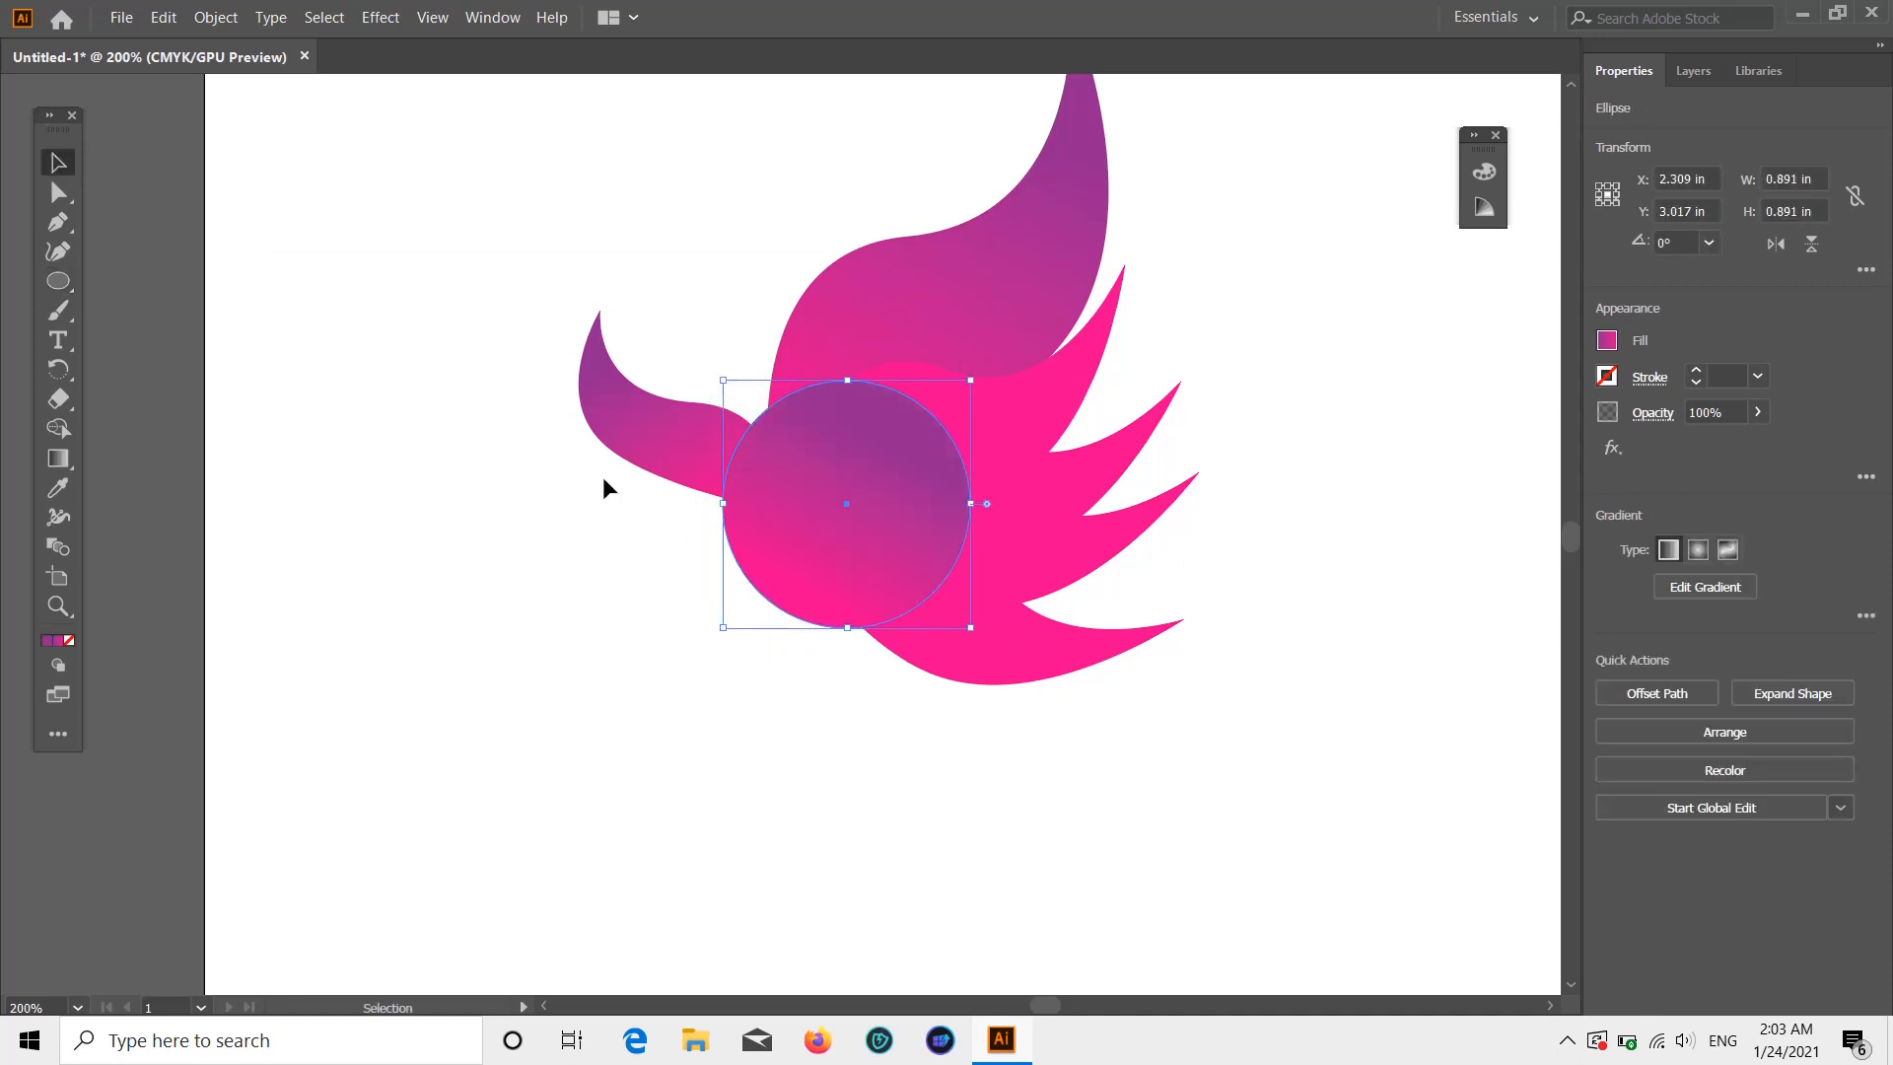
left_click_drag(827, 556, 801, 552)
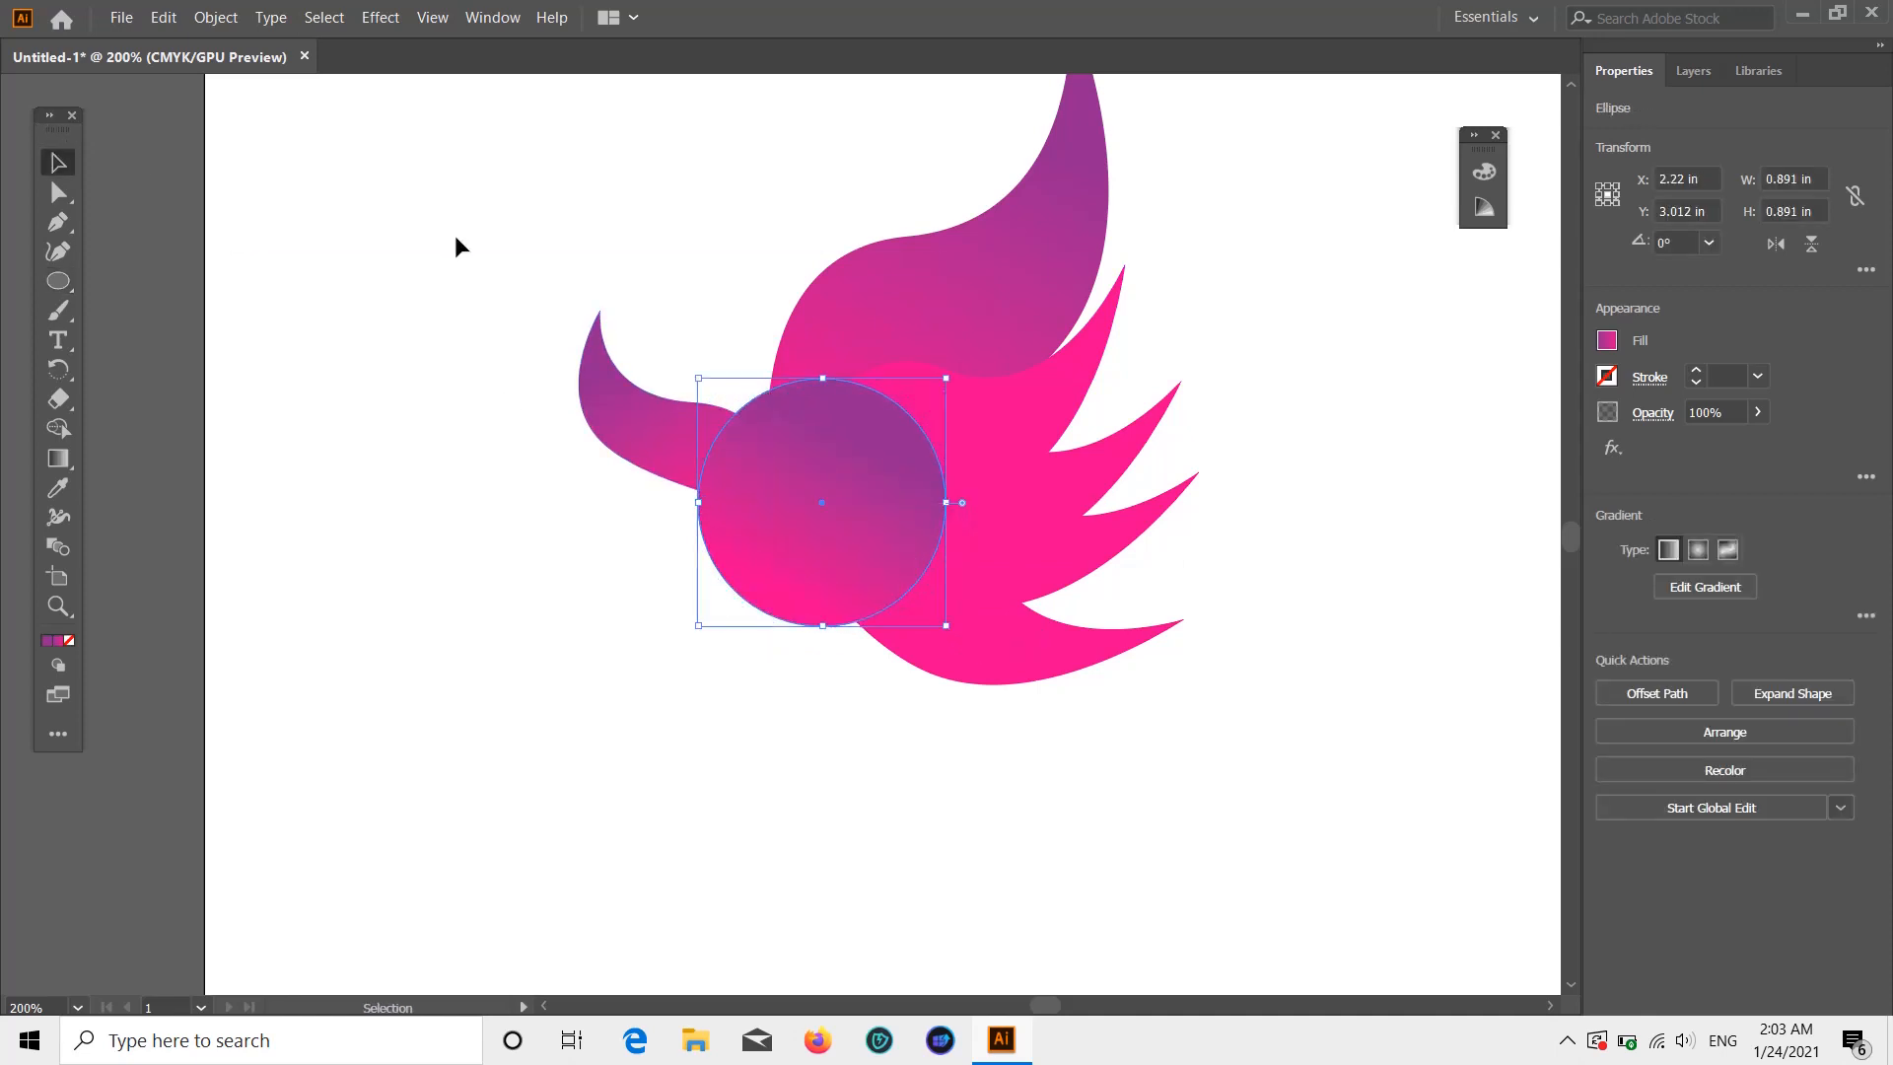
left_click(456, 245)
- Fill the circle with white
left_click(838, 475)
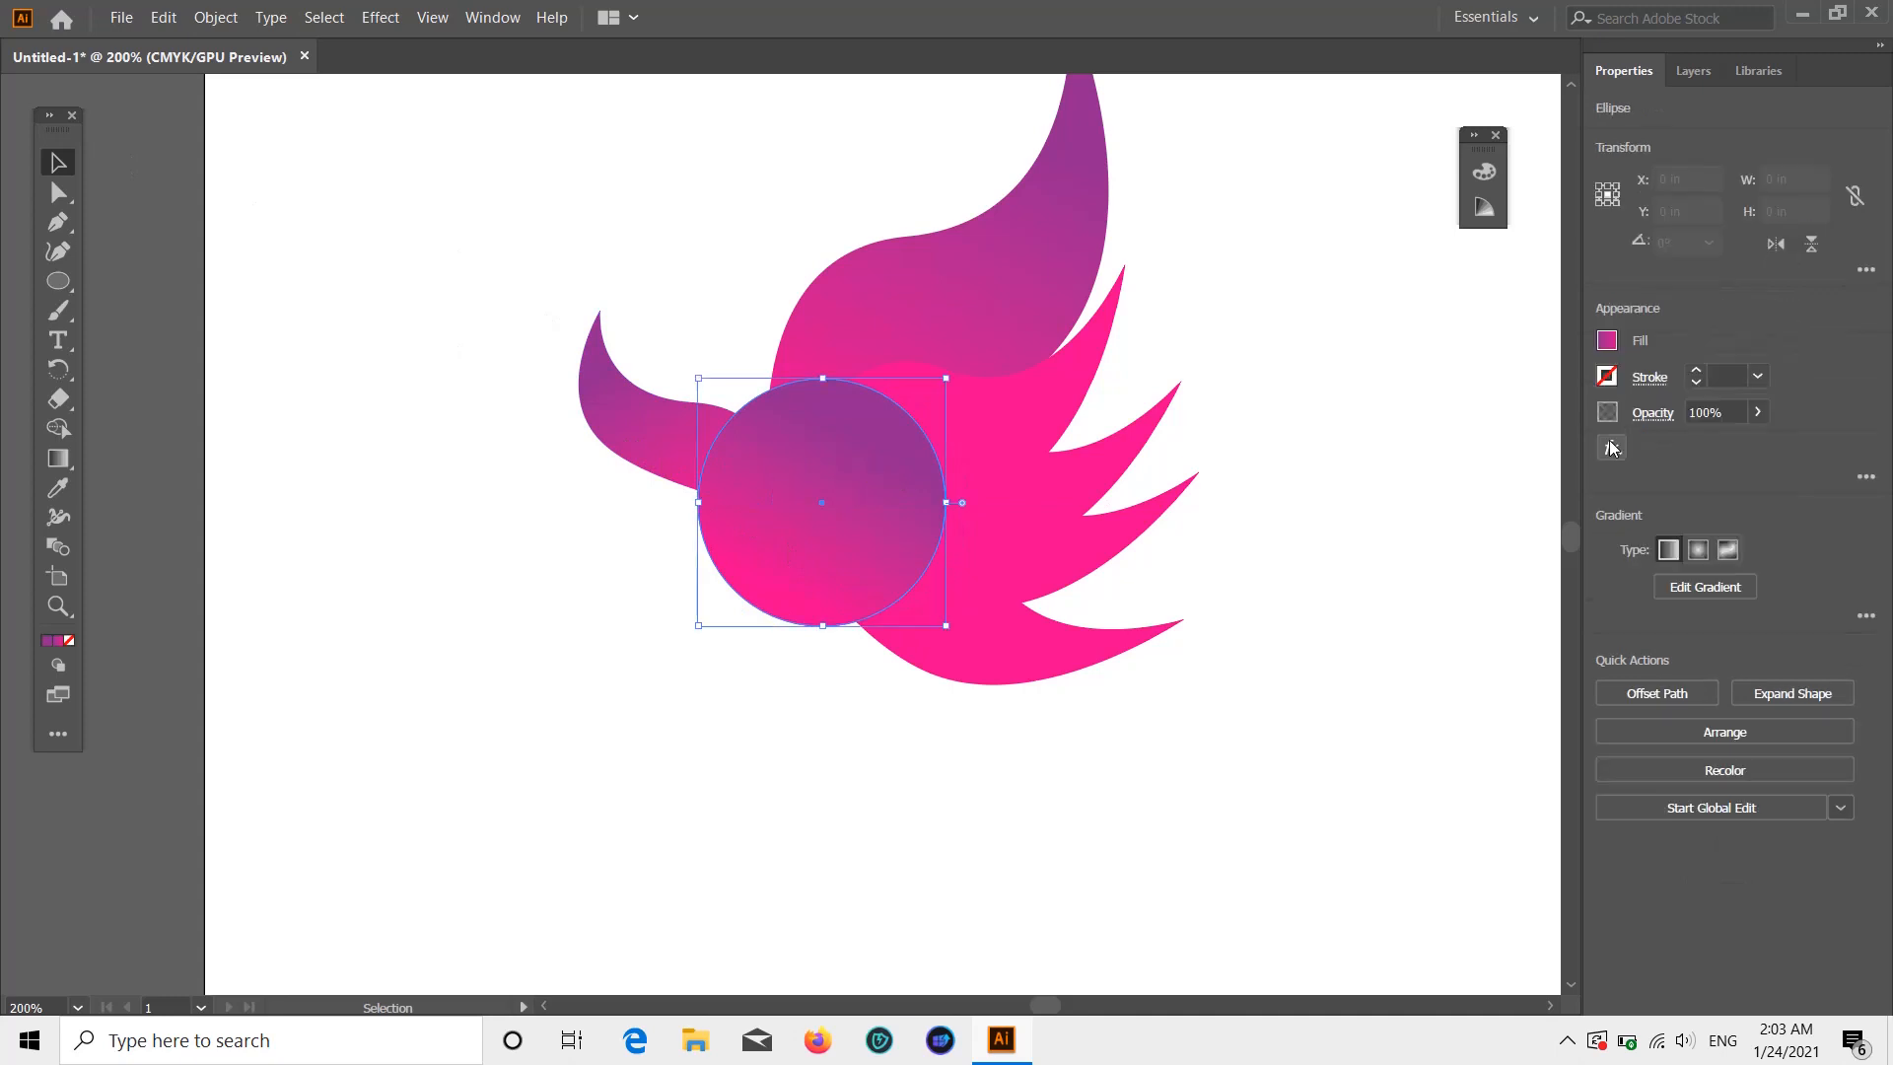
left_click(1607, 341)
left_click(1371, 430)
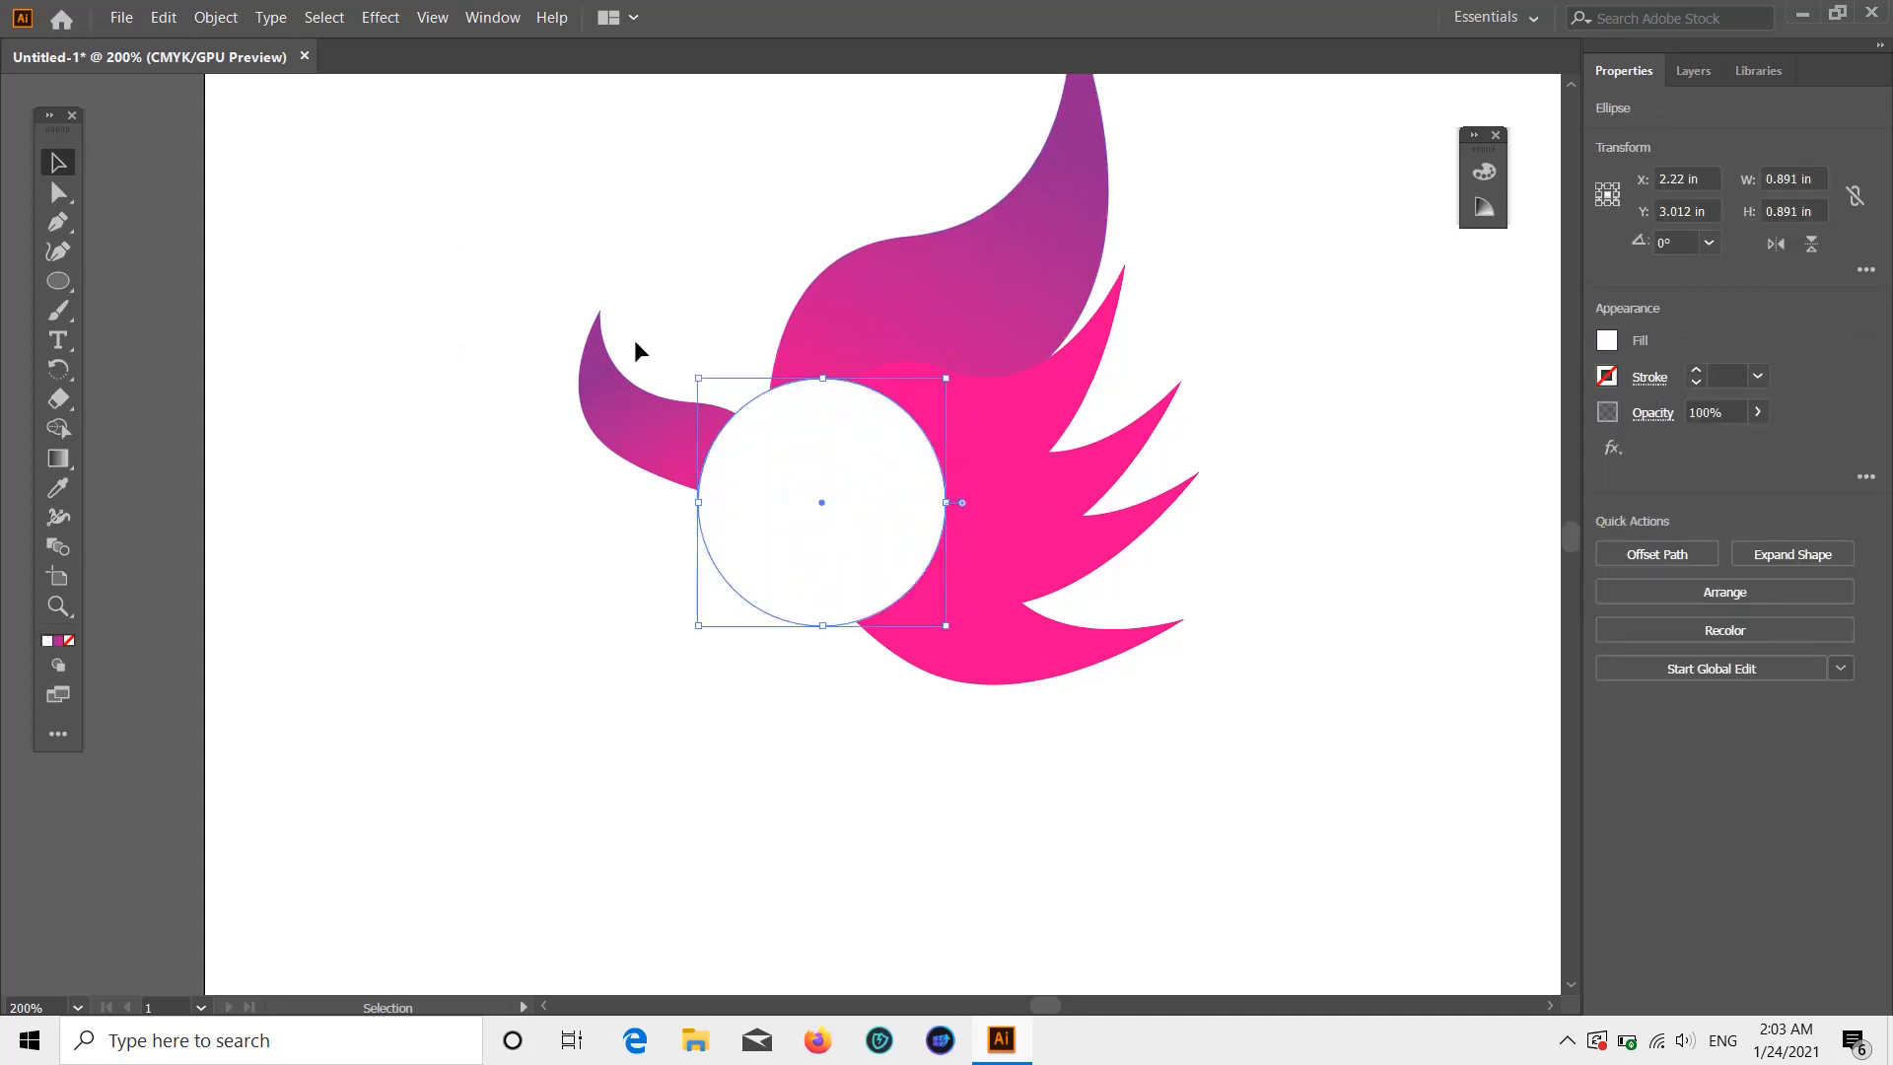
- Move the small gradient leaf up and left, clear of the circle's center, and rotate it to about 154.65°
left_click_drag(623, 405, 653, 379)
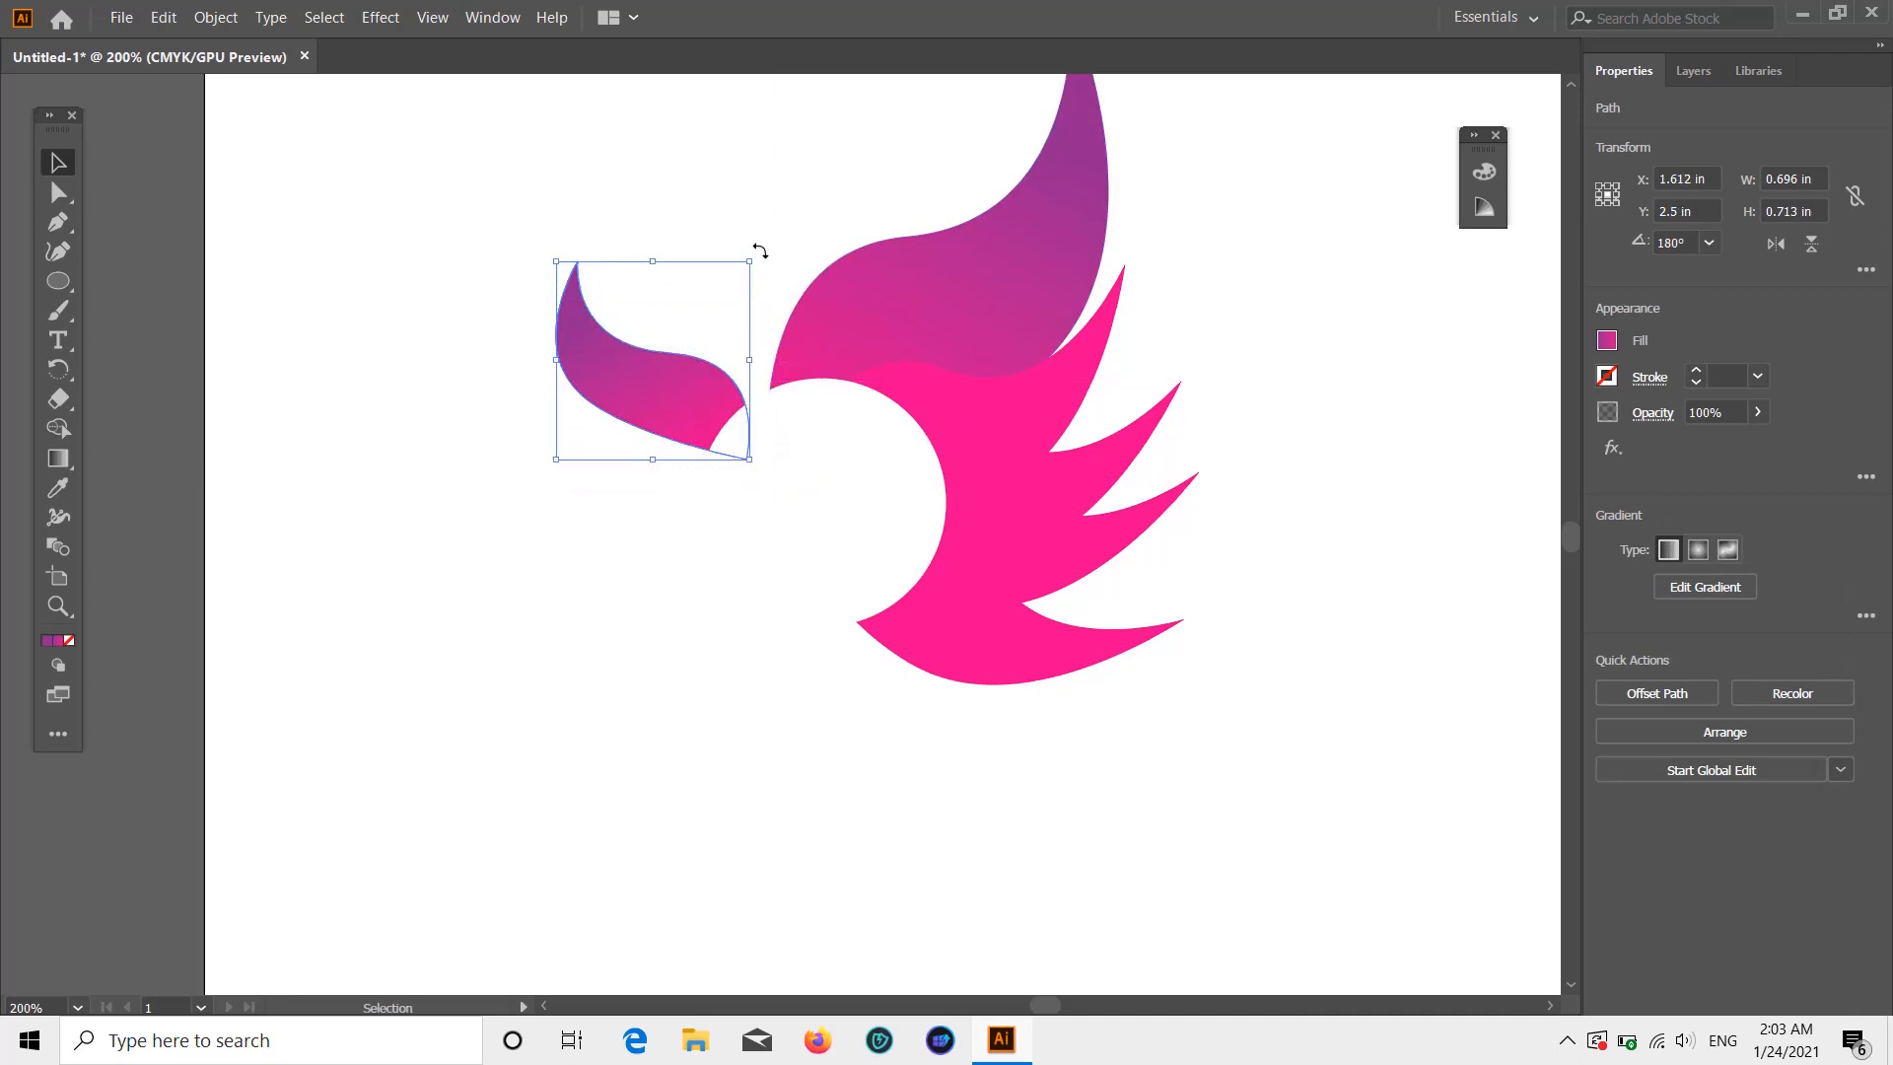
left_click_drag(757, 249, 793, 340)
left_click_drag(661, 346, 617, 338)
left_click(258, 232)
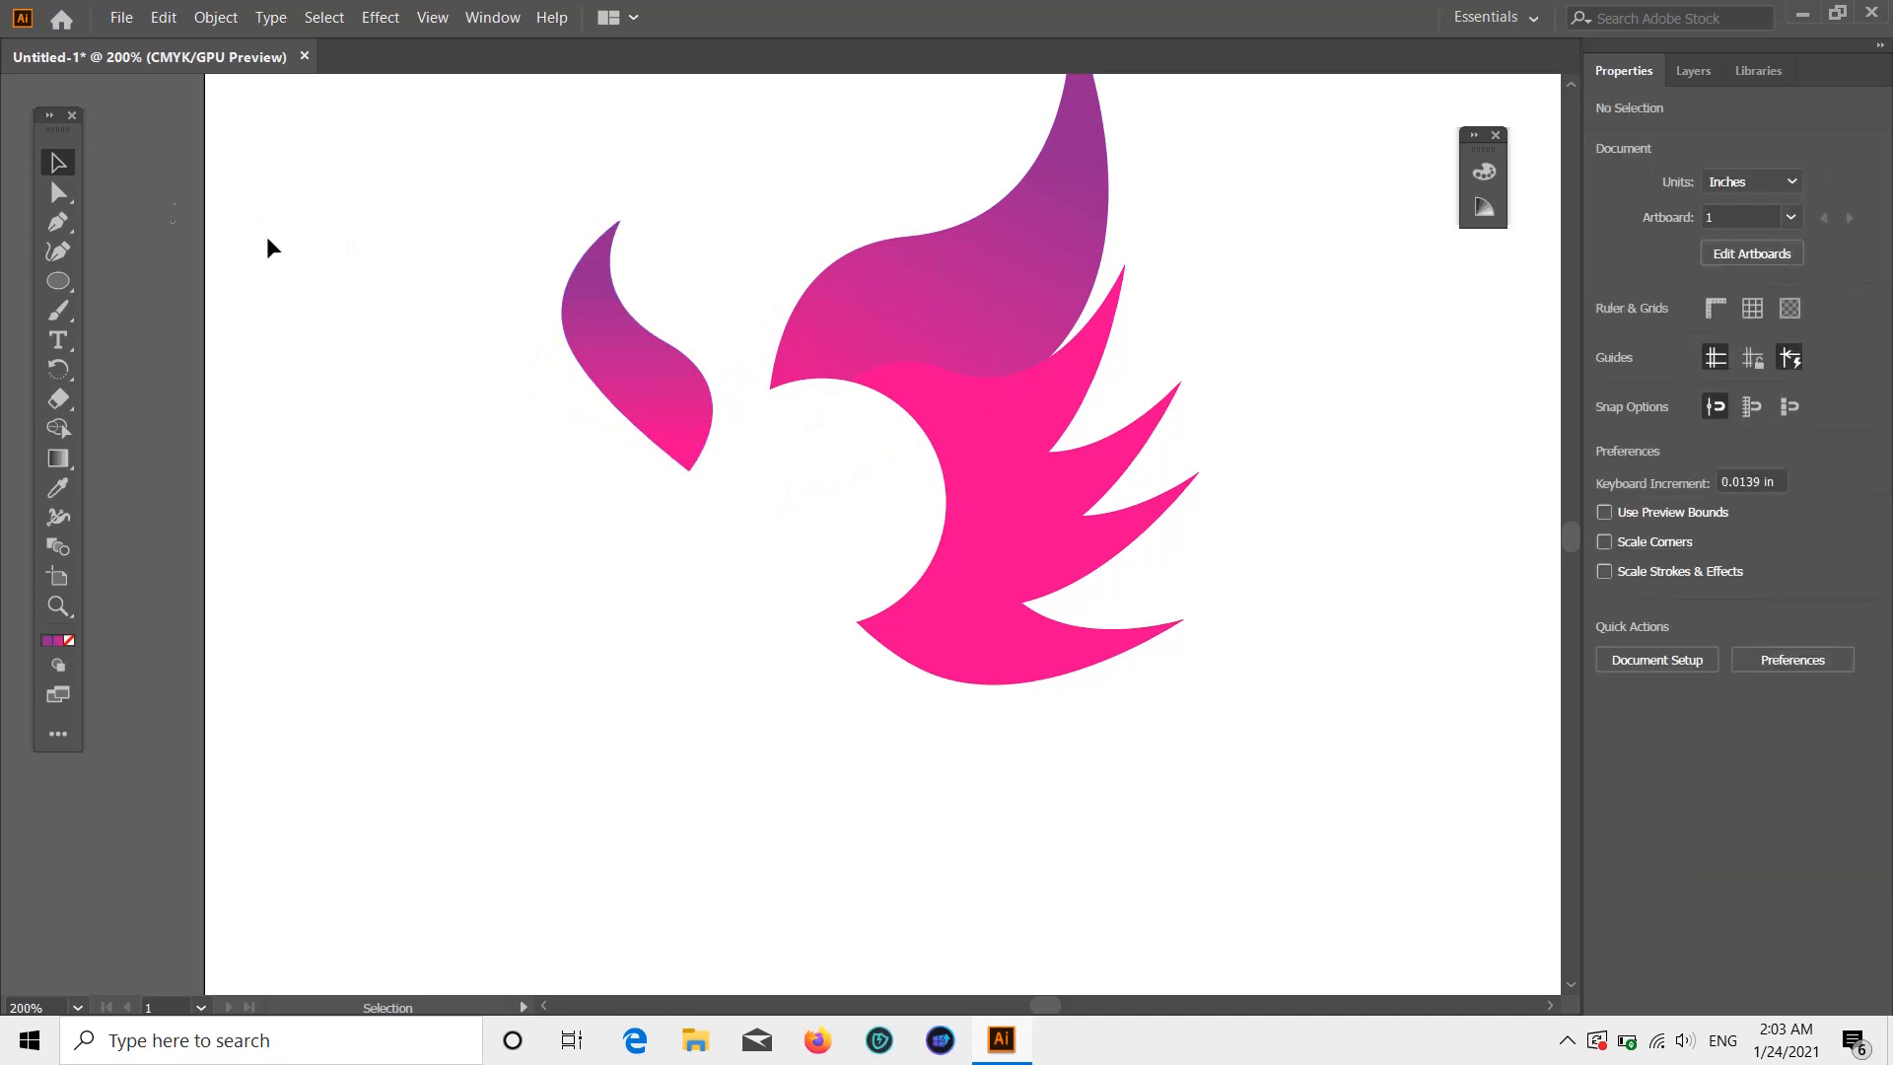
- Set the white circle's opacity to 28%
left_click(888, 520)
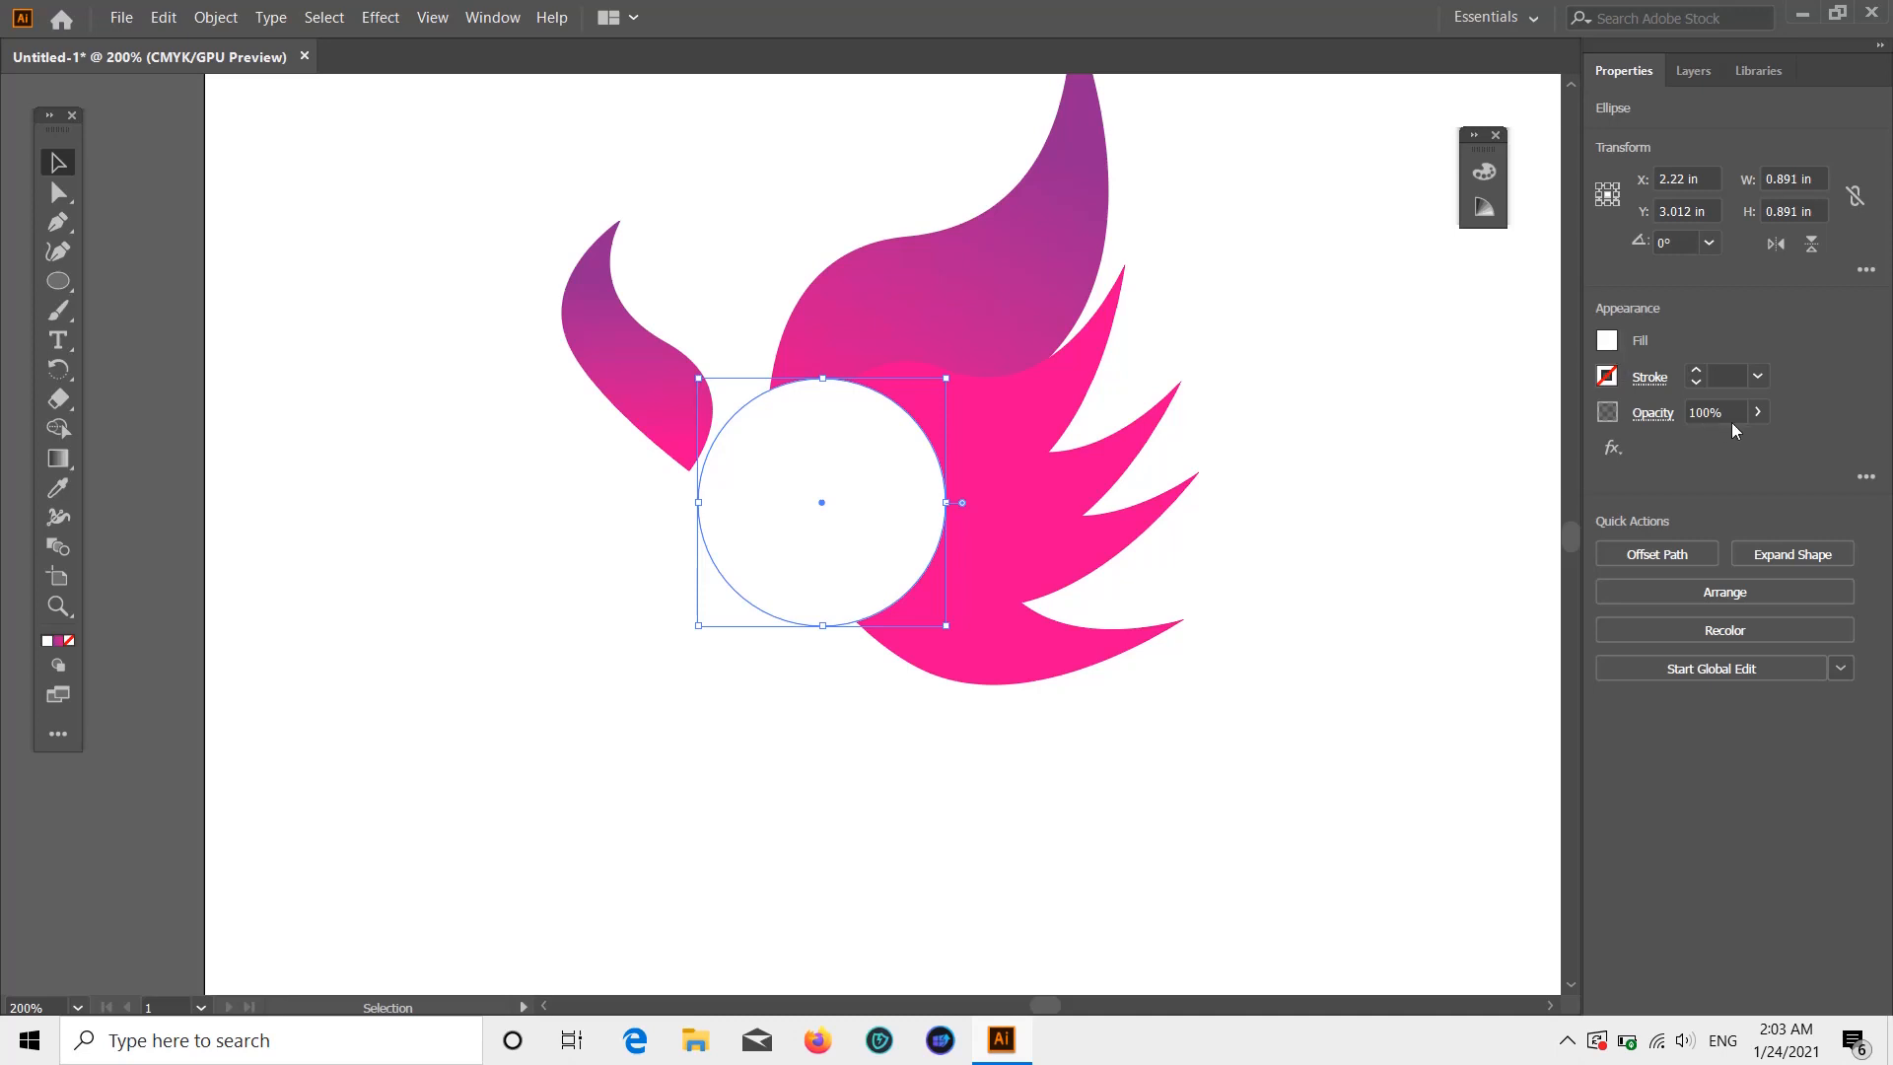
left_click(1760, 412)
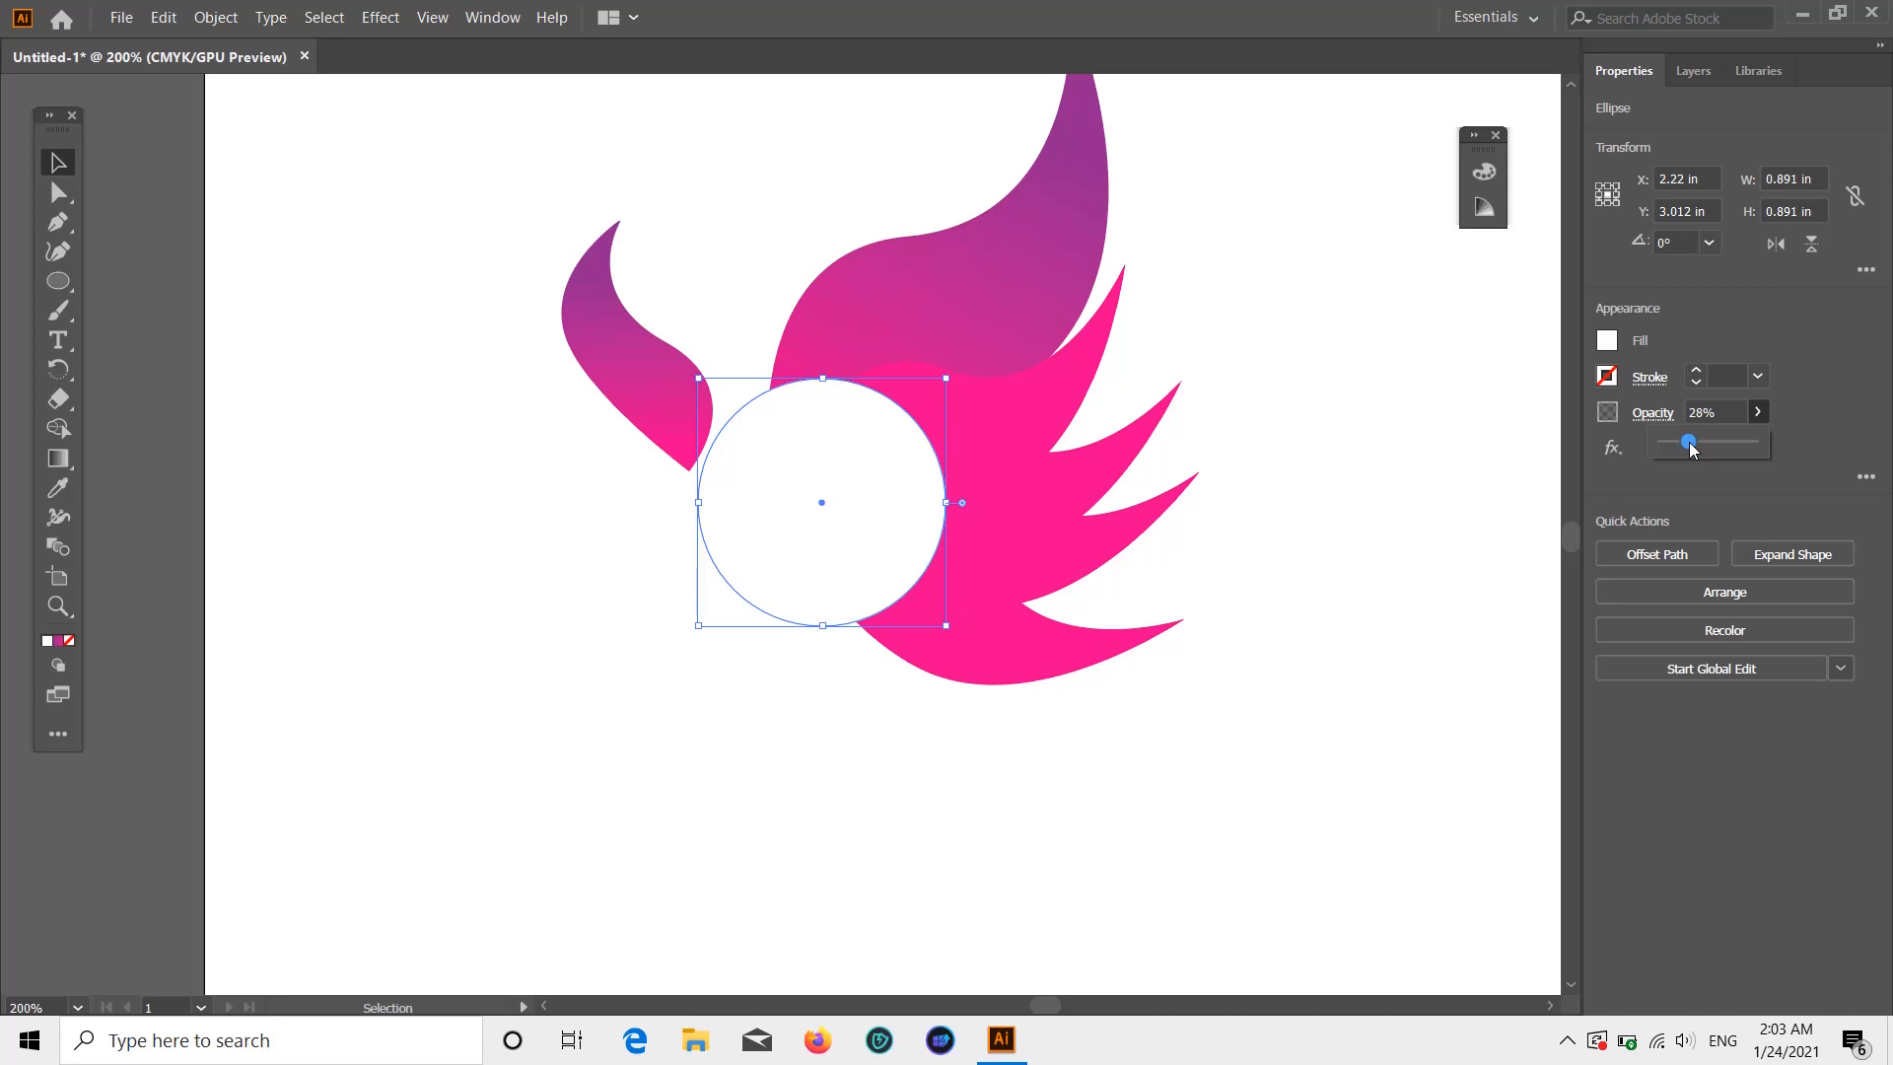
left_click(1742, 327)
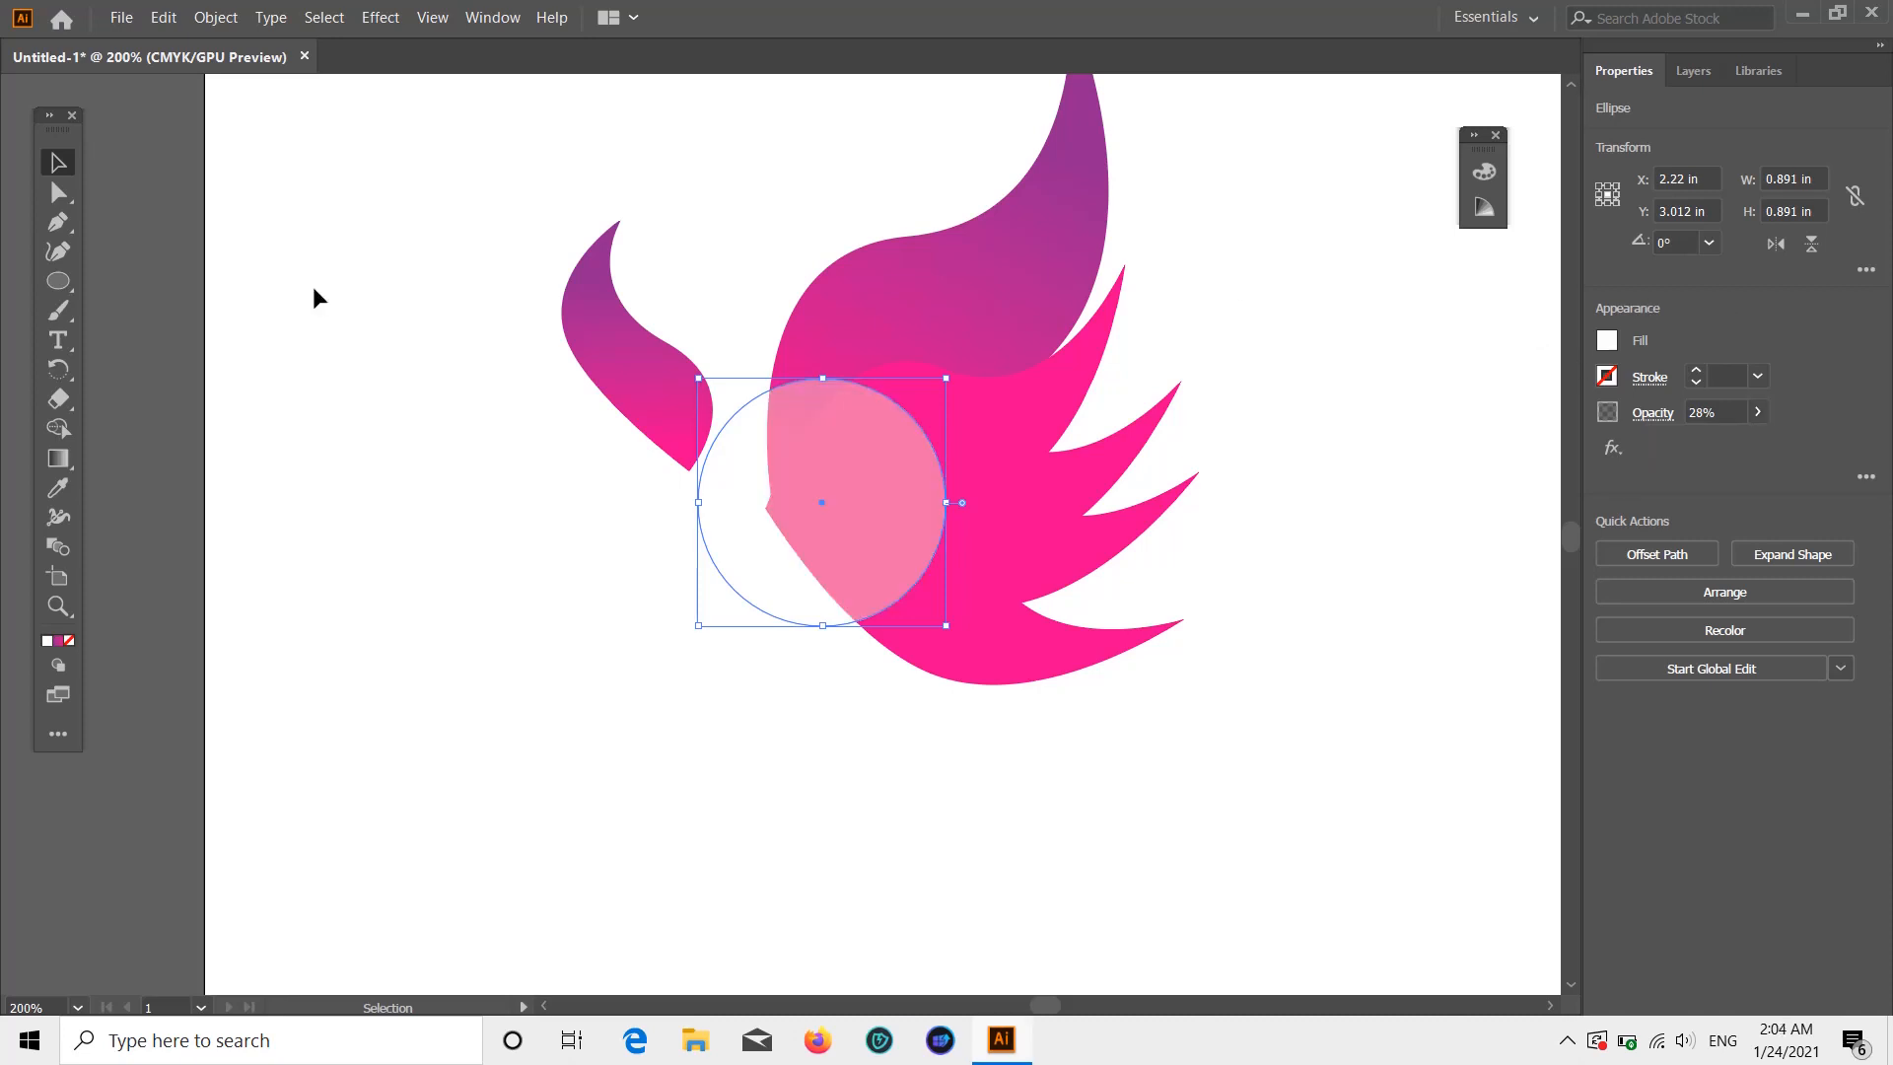
left_click(309, 322)
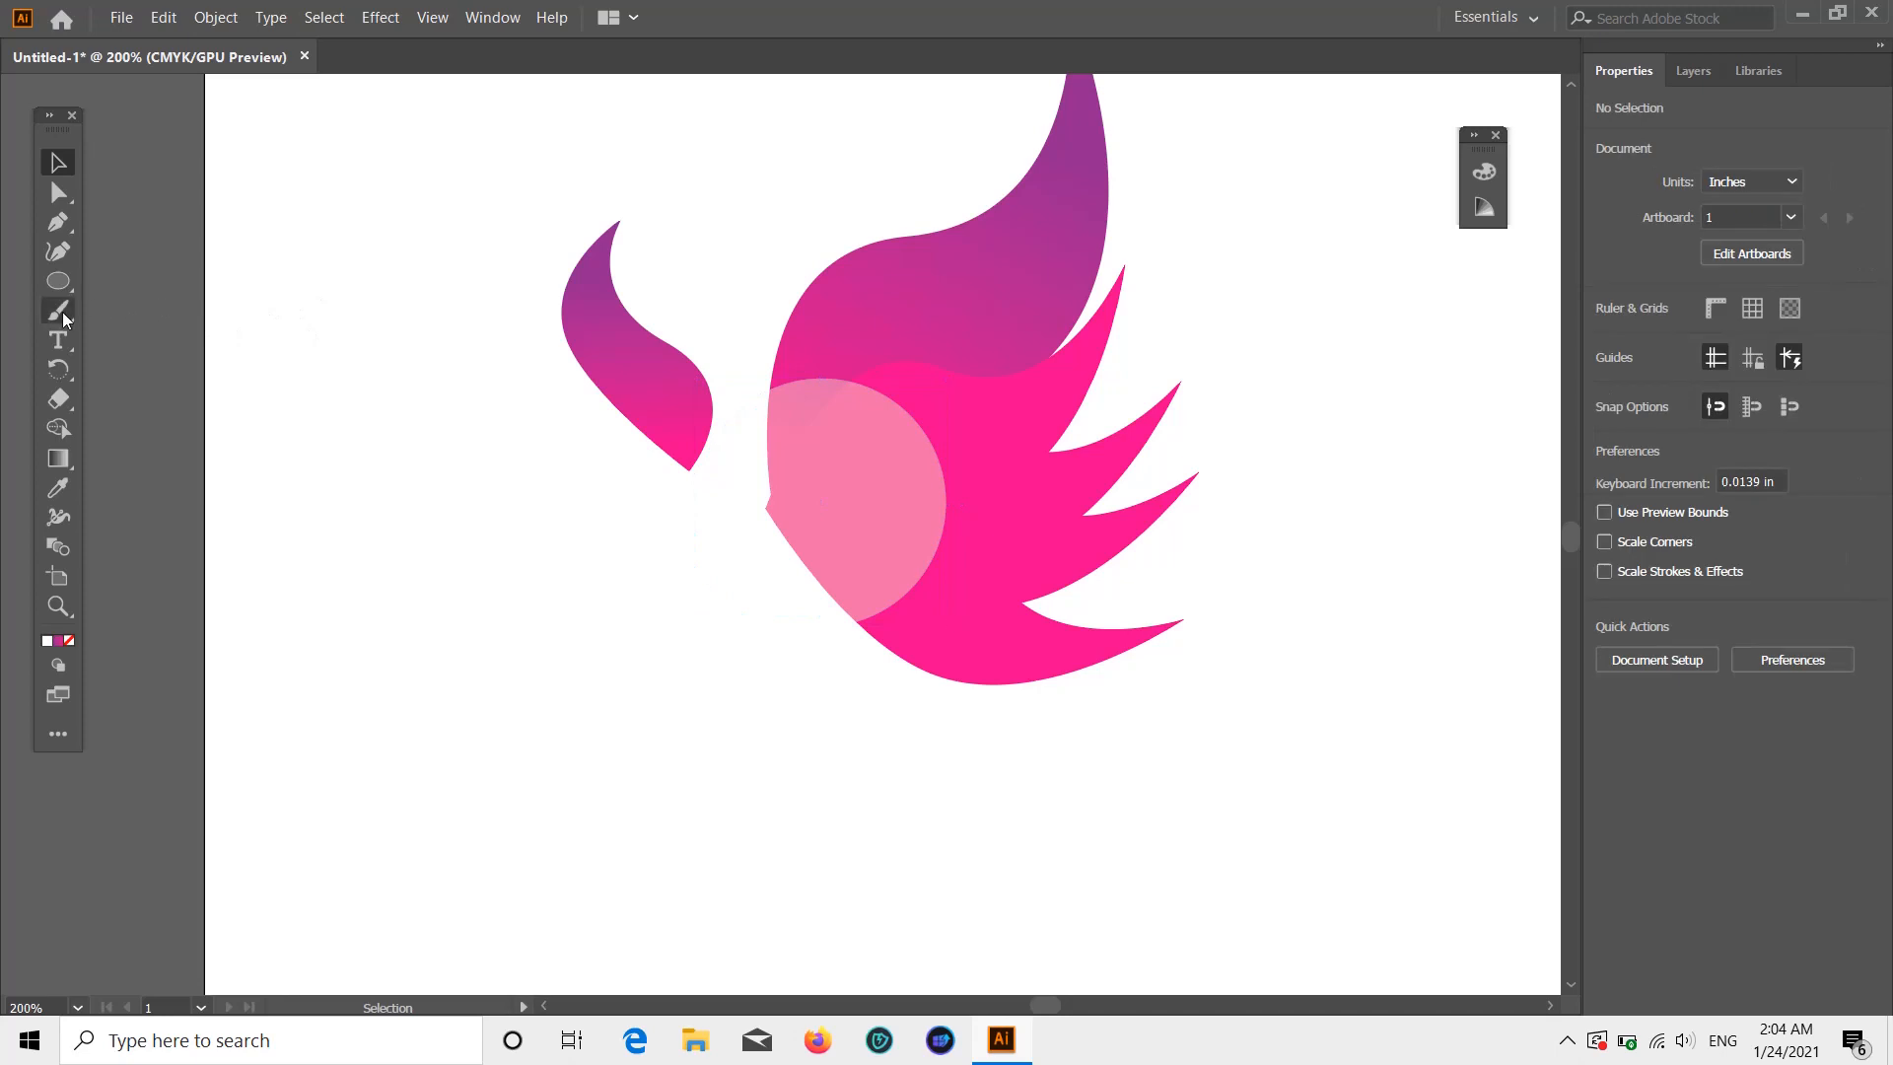
- Draw a rectangle about 4.039 × 3.106 in that covers all the artwork
left_click_drag(58, 281, 148, 282)
scroll(638, 380, "up", 2)
scroll(638, 381, "up", 2)
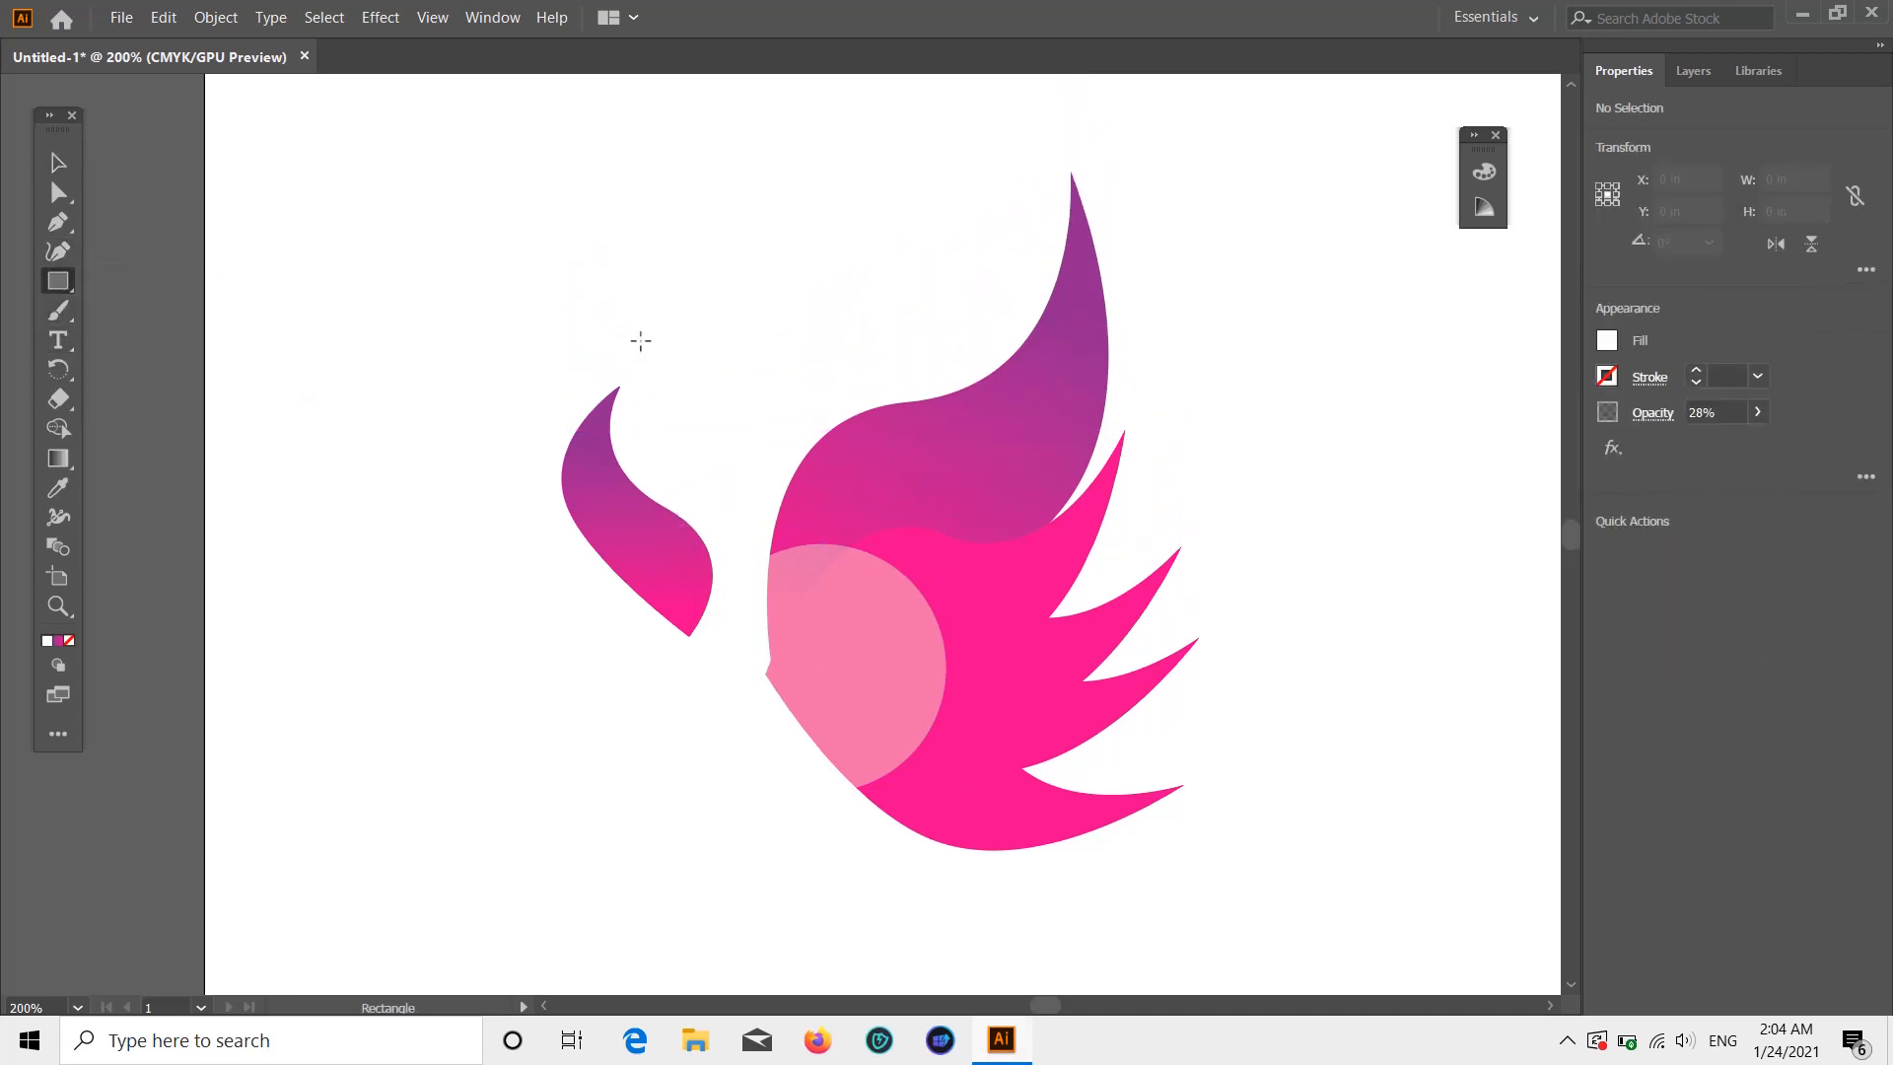
left_click_drag(351, 130, 1476, 994)
scroll(1476, 996, "down", 2)
left_click(58, 163)
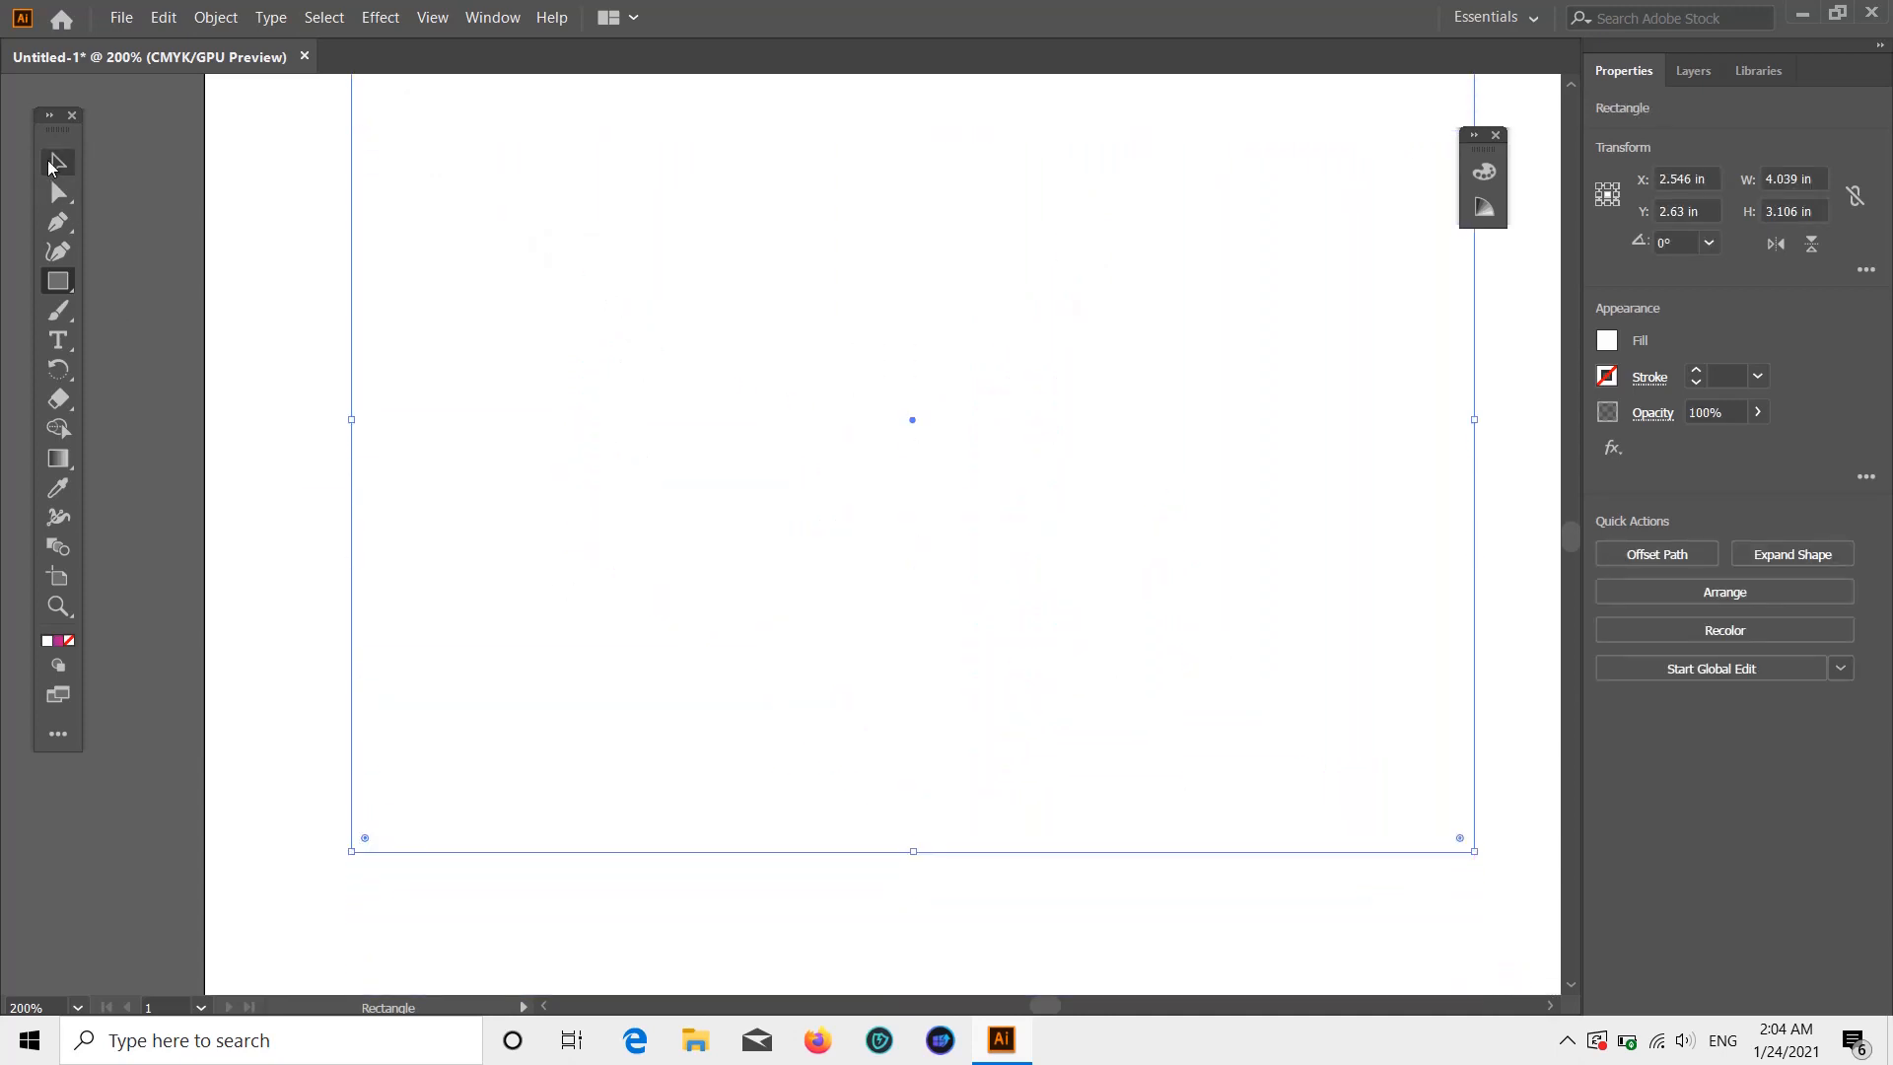
- Fill the large rectangle with dark blue and send it to the back as a background for the artwork
left_click(1607, 337)
left_click(1477, 437)
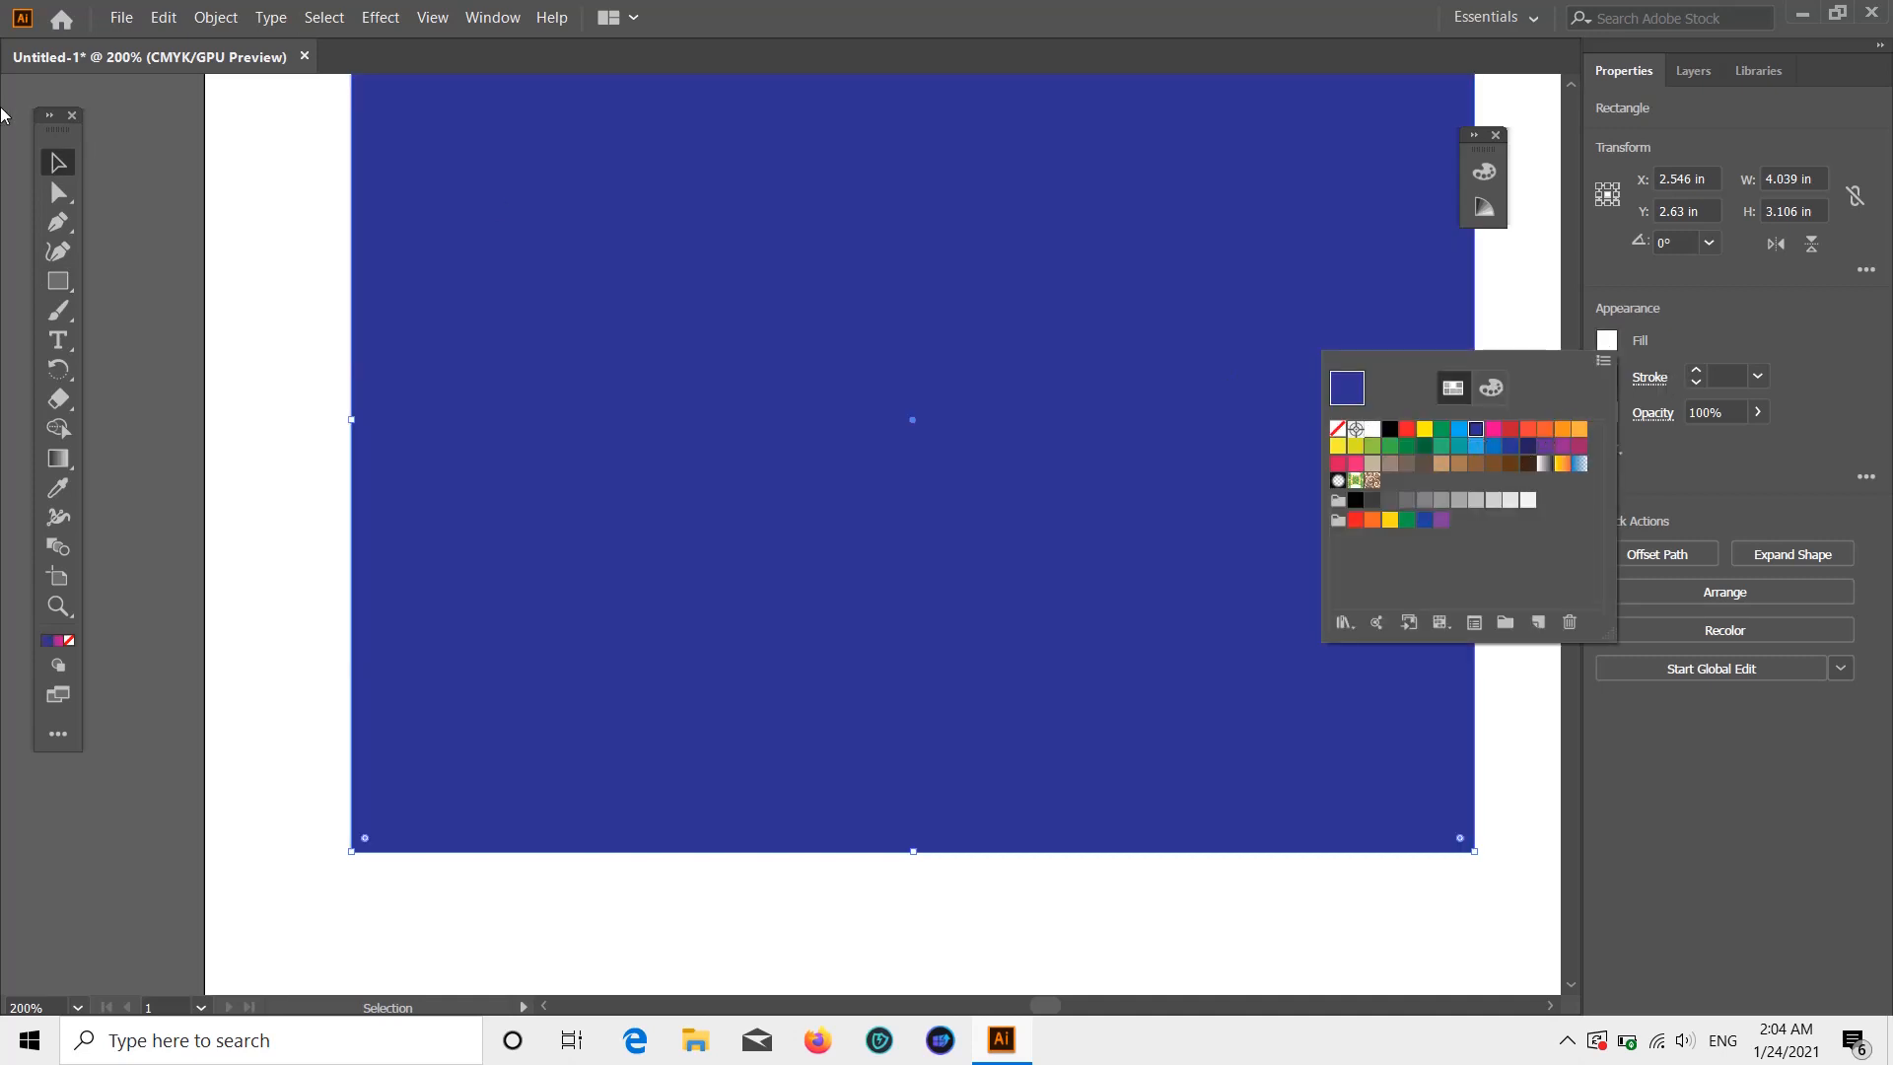
left_click(215, 205)
right_click(767, 226)
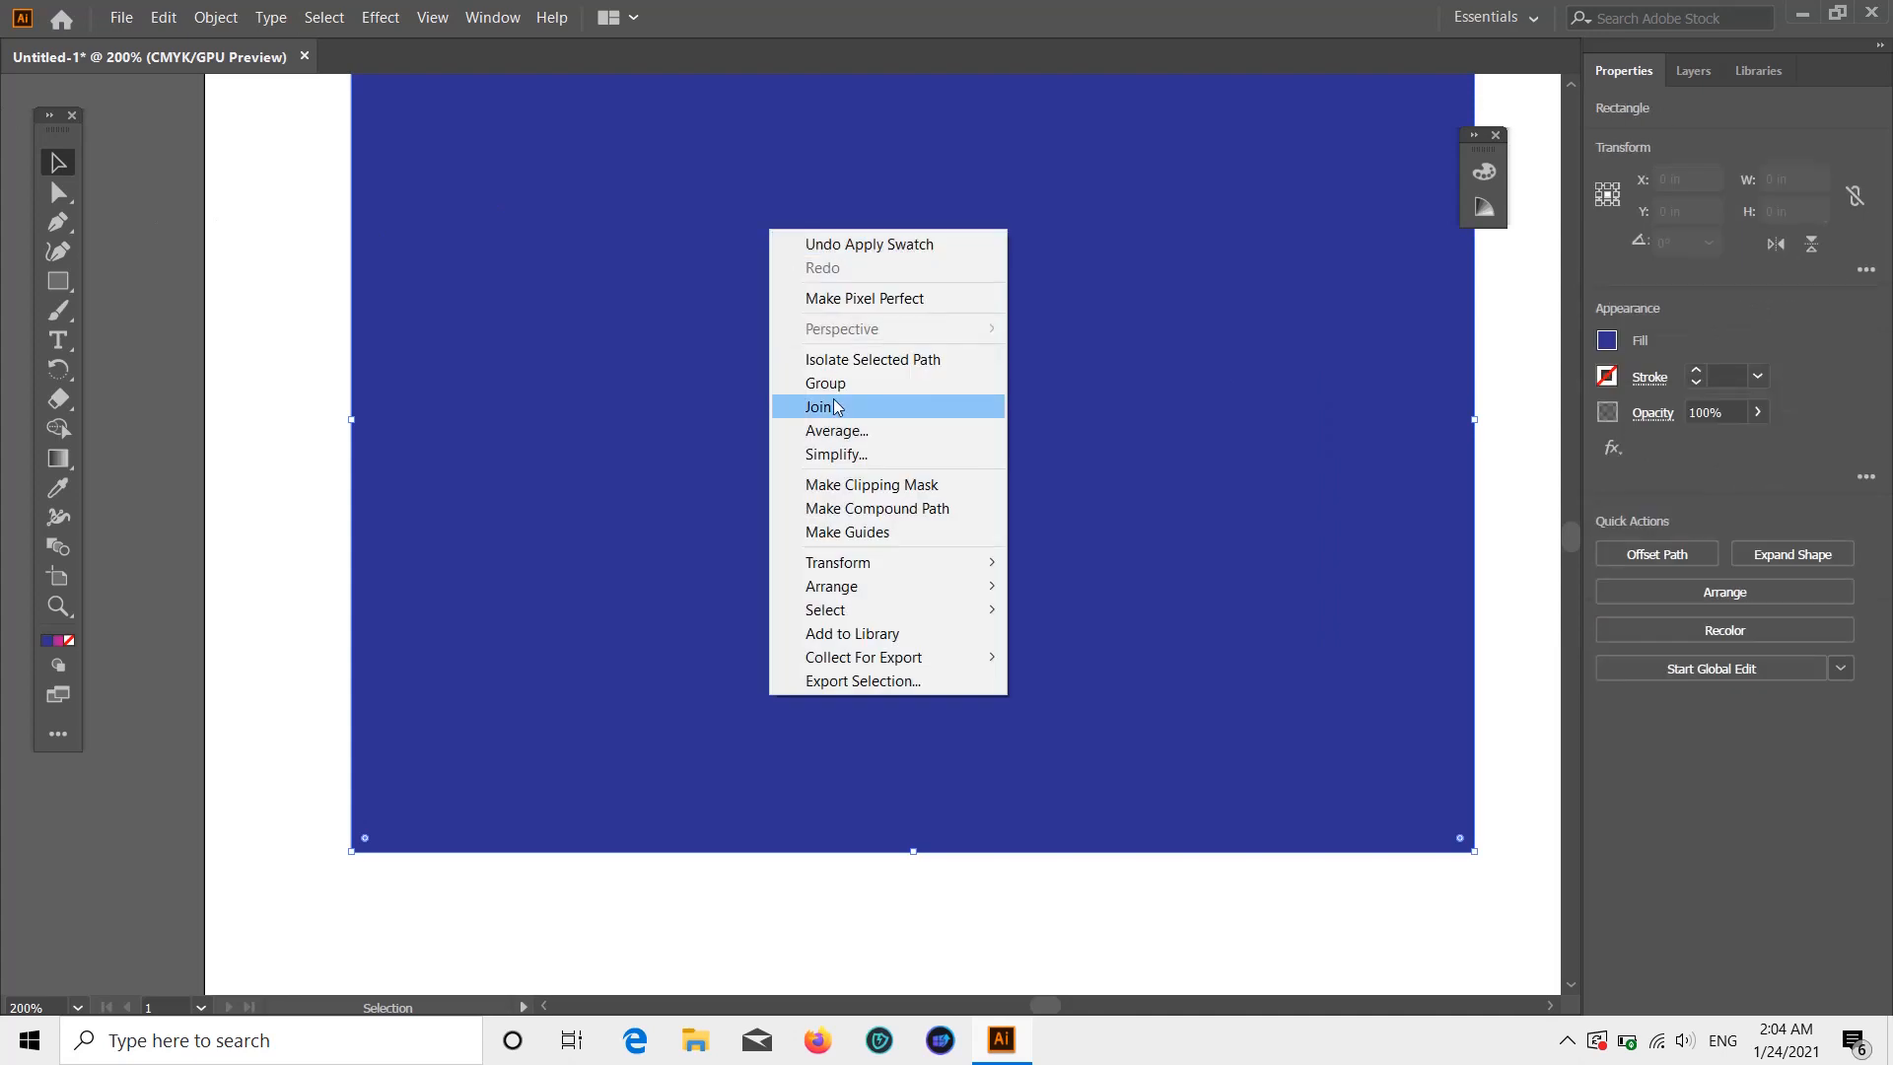
mouse_move(852, 589)
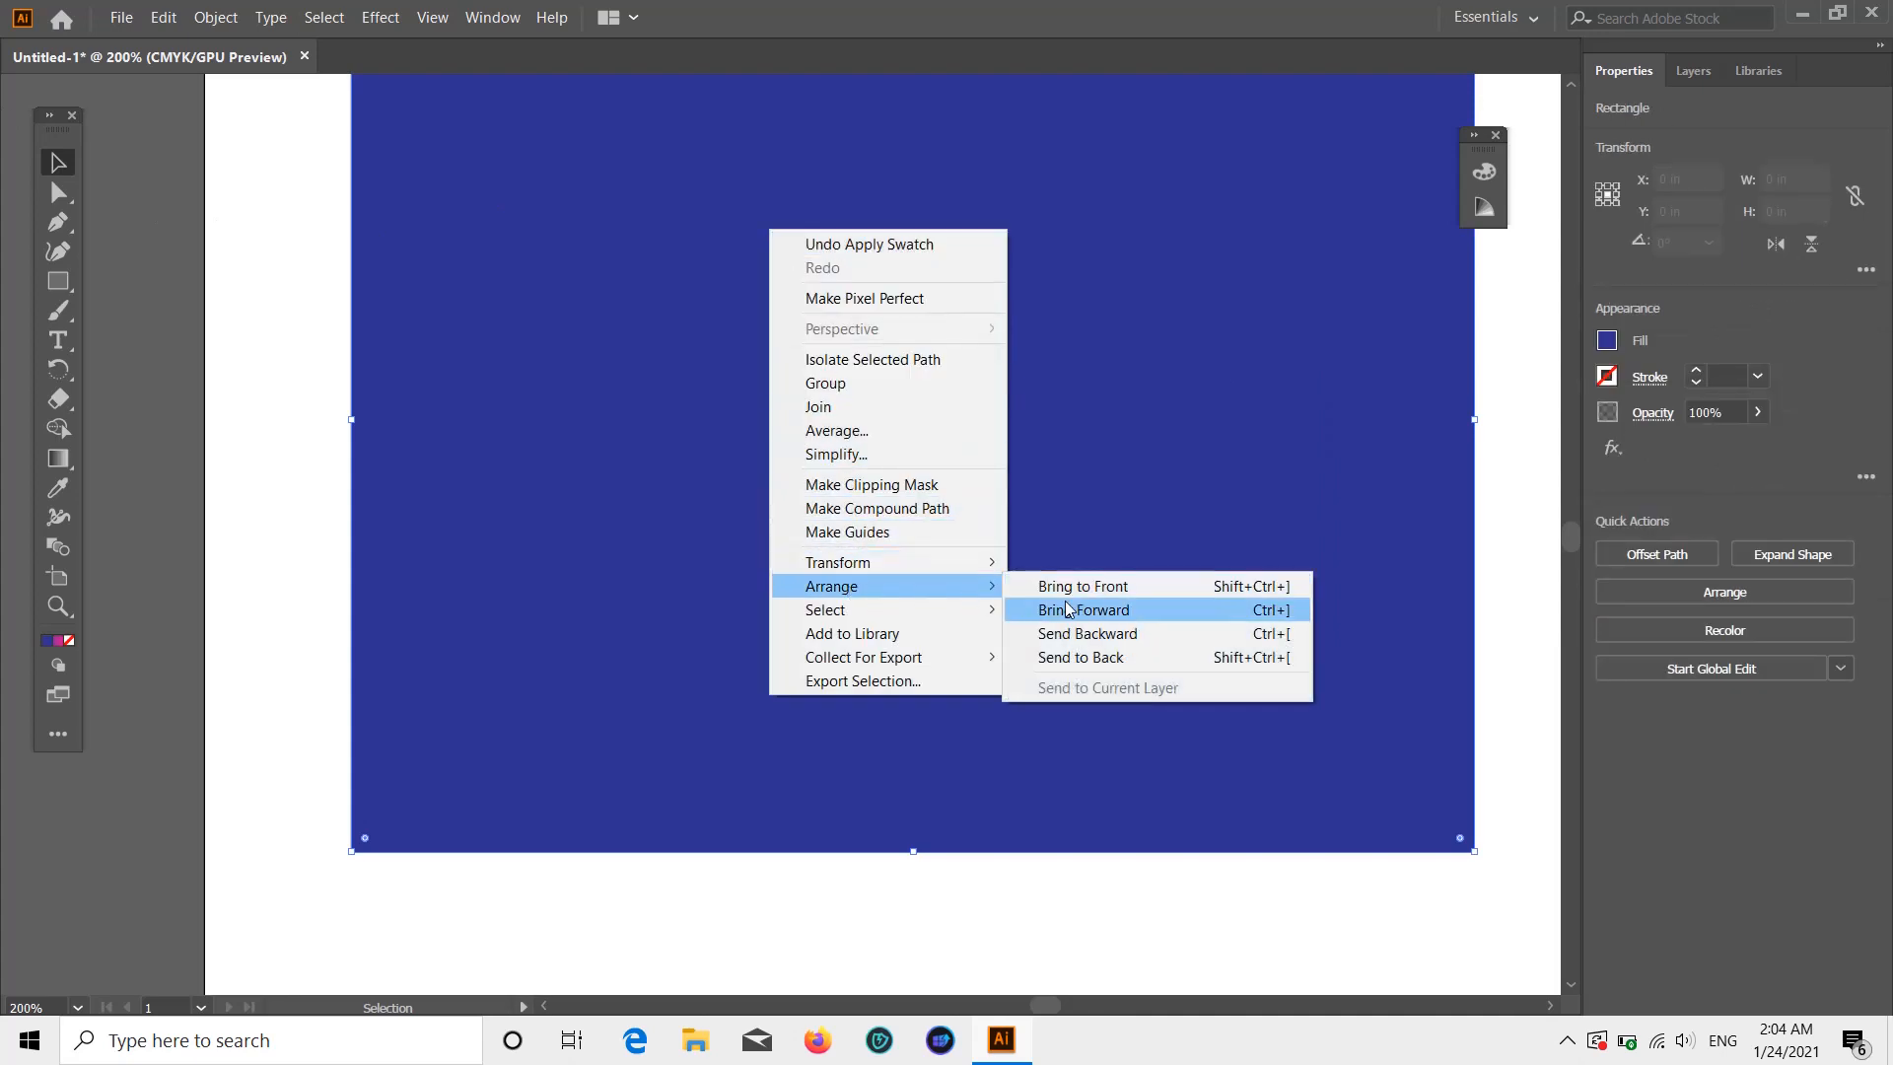
left_click(1085, 656)
scroll(1080, 641, "up", 3)
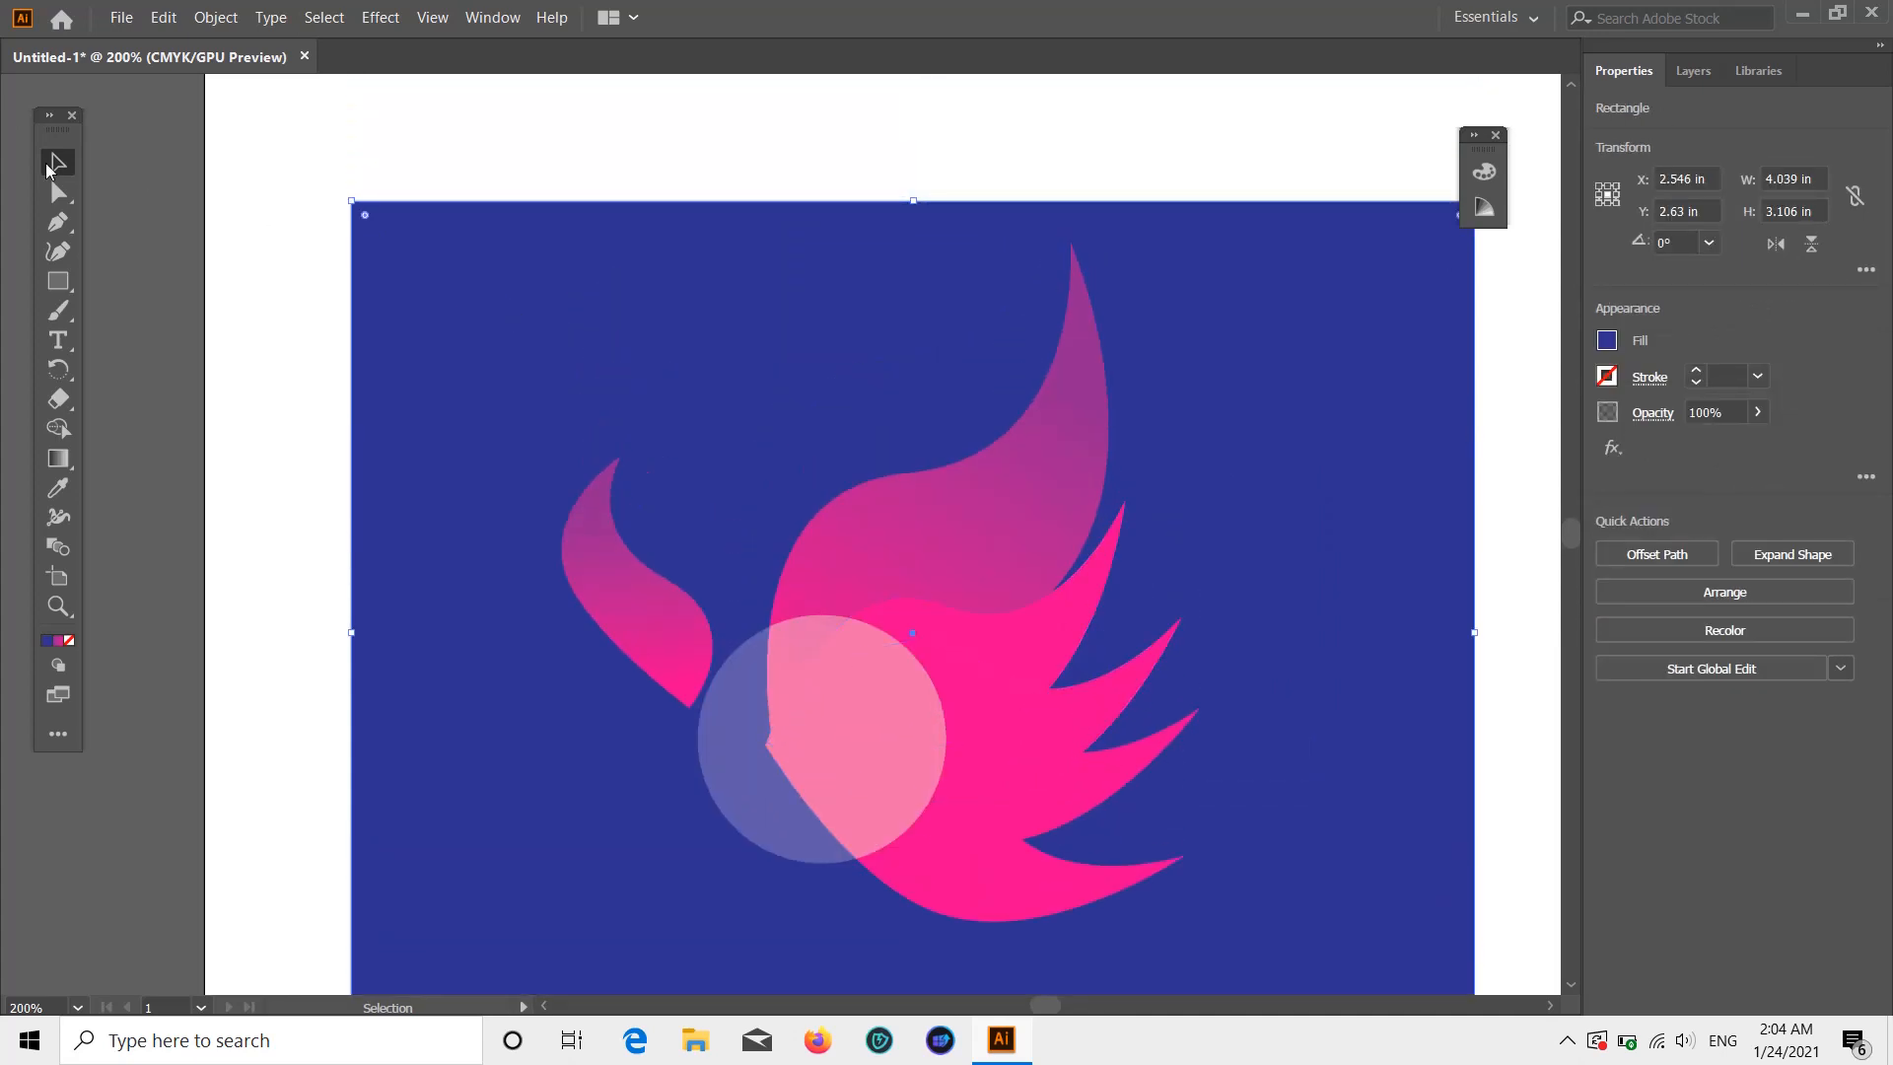
scroll(1108, 322, "down", 3)
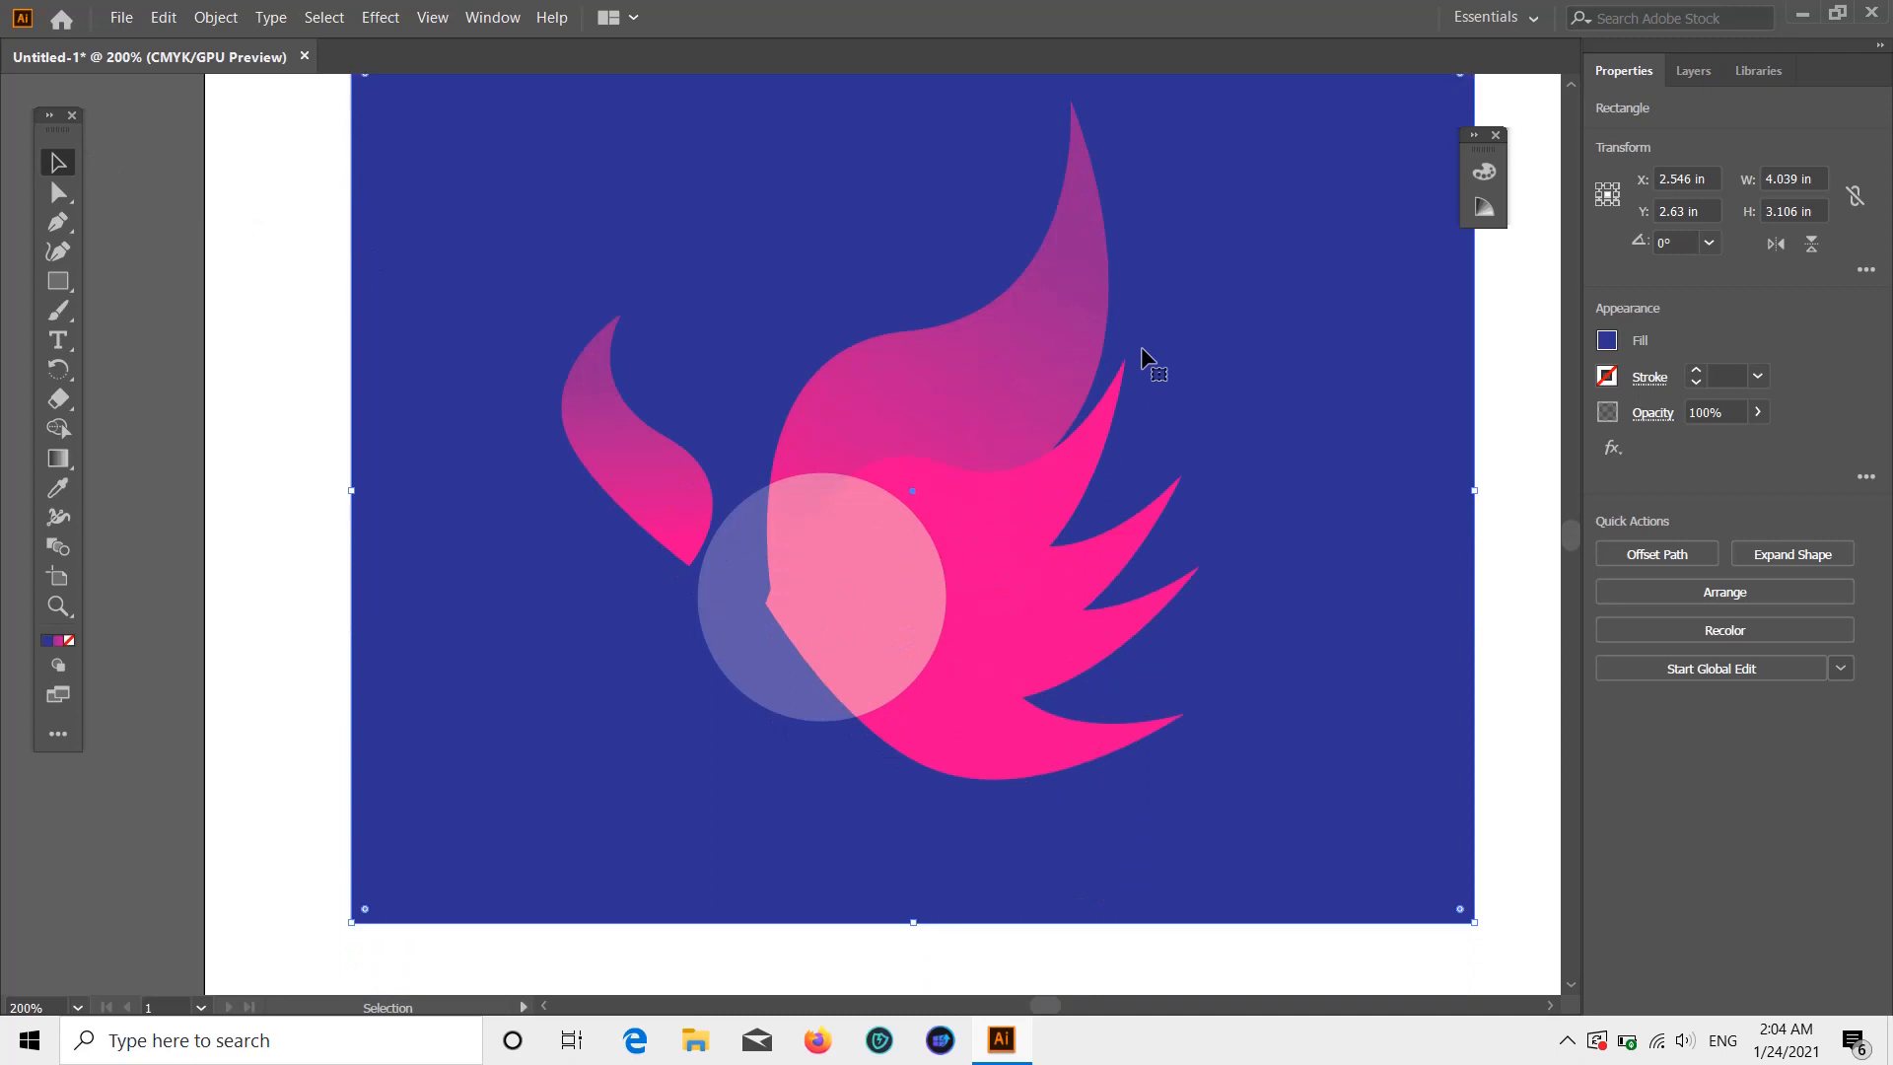
- Reshape the small leaf into a slim horn by pulling its right edge inward with the Curvature tool and removing the extra anchor
left_click(656, 511)
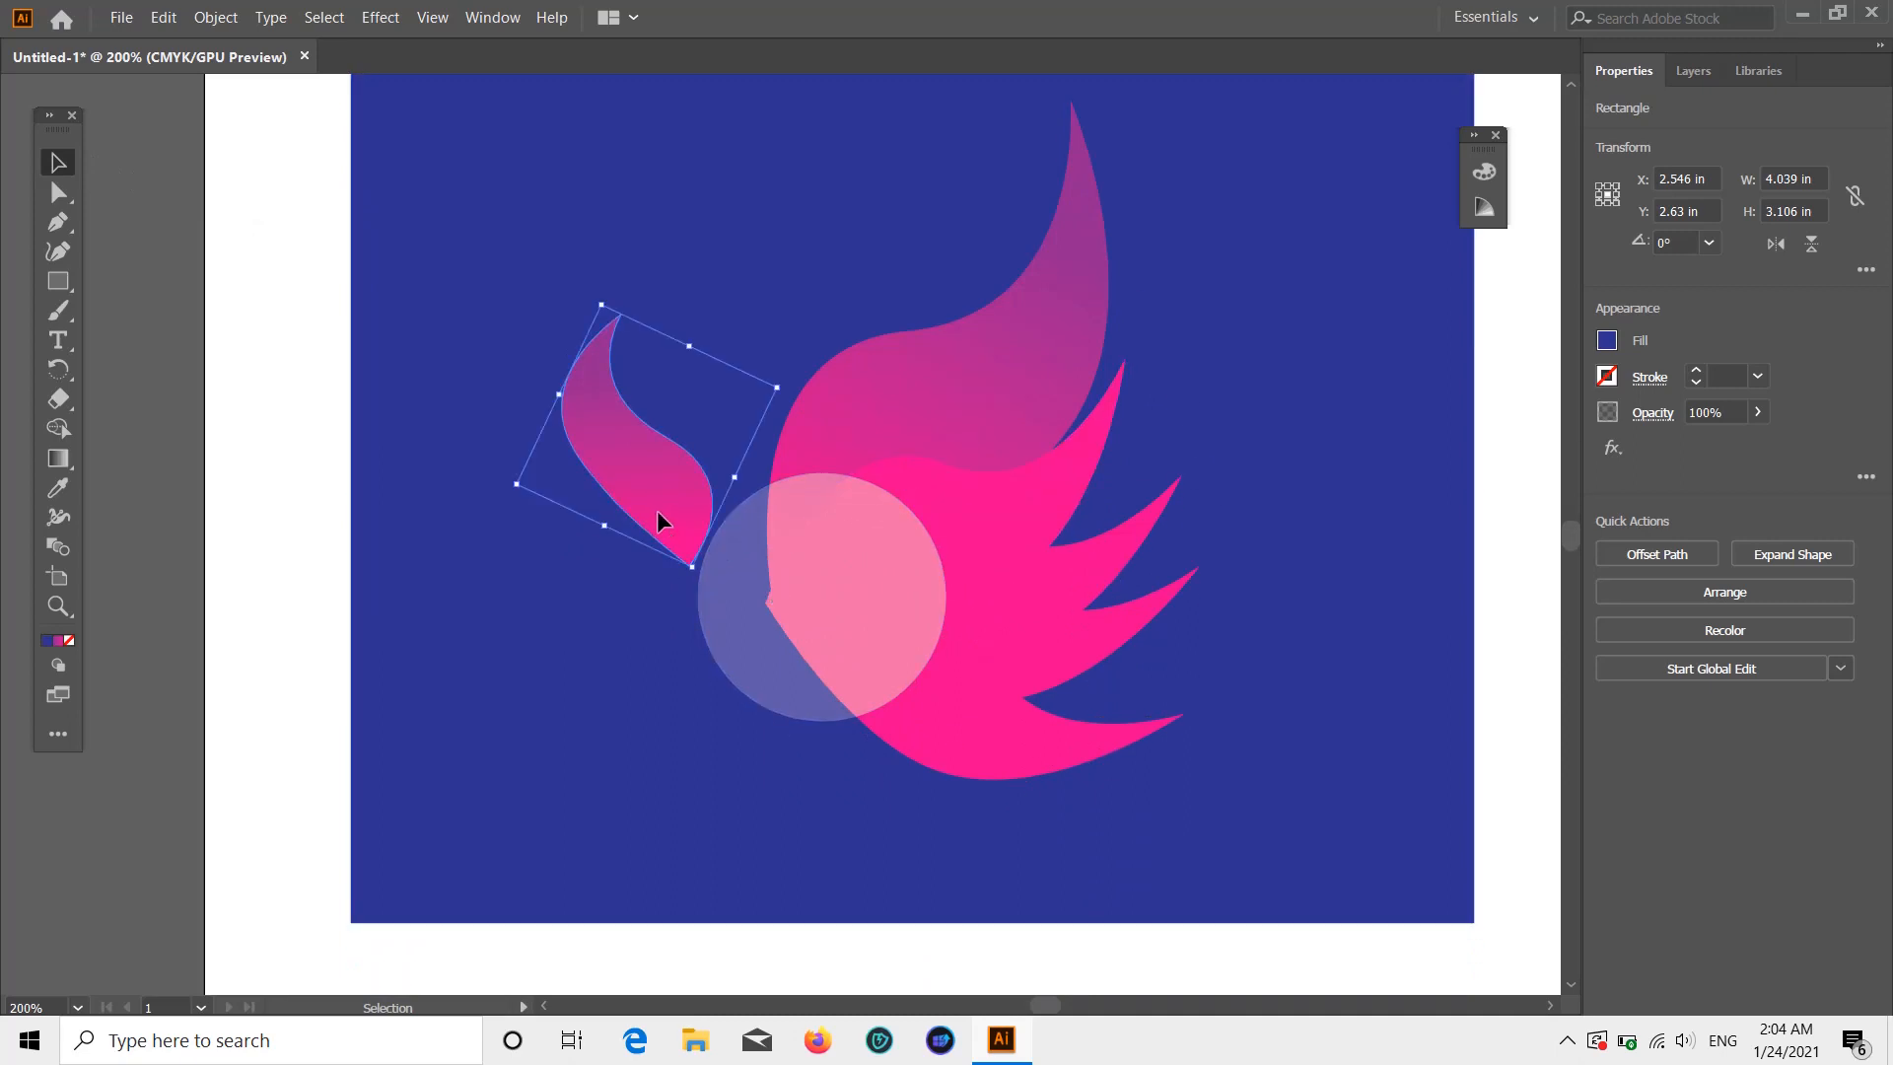
left_click(58, 250)
left_click_drag(708, 490, 635, 438)
left_click(58, 221)
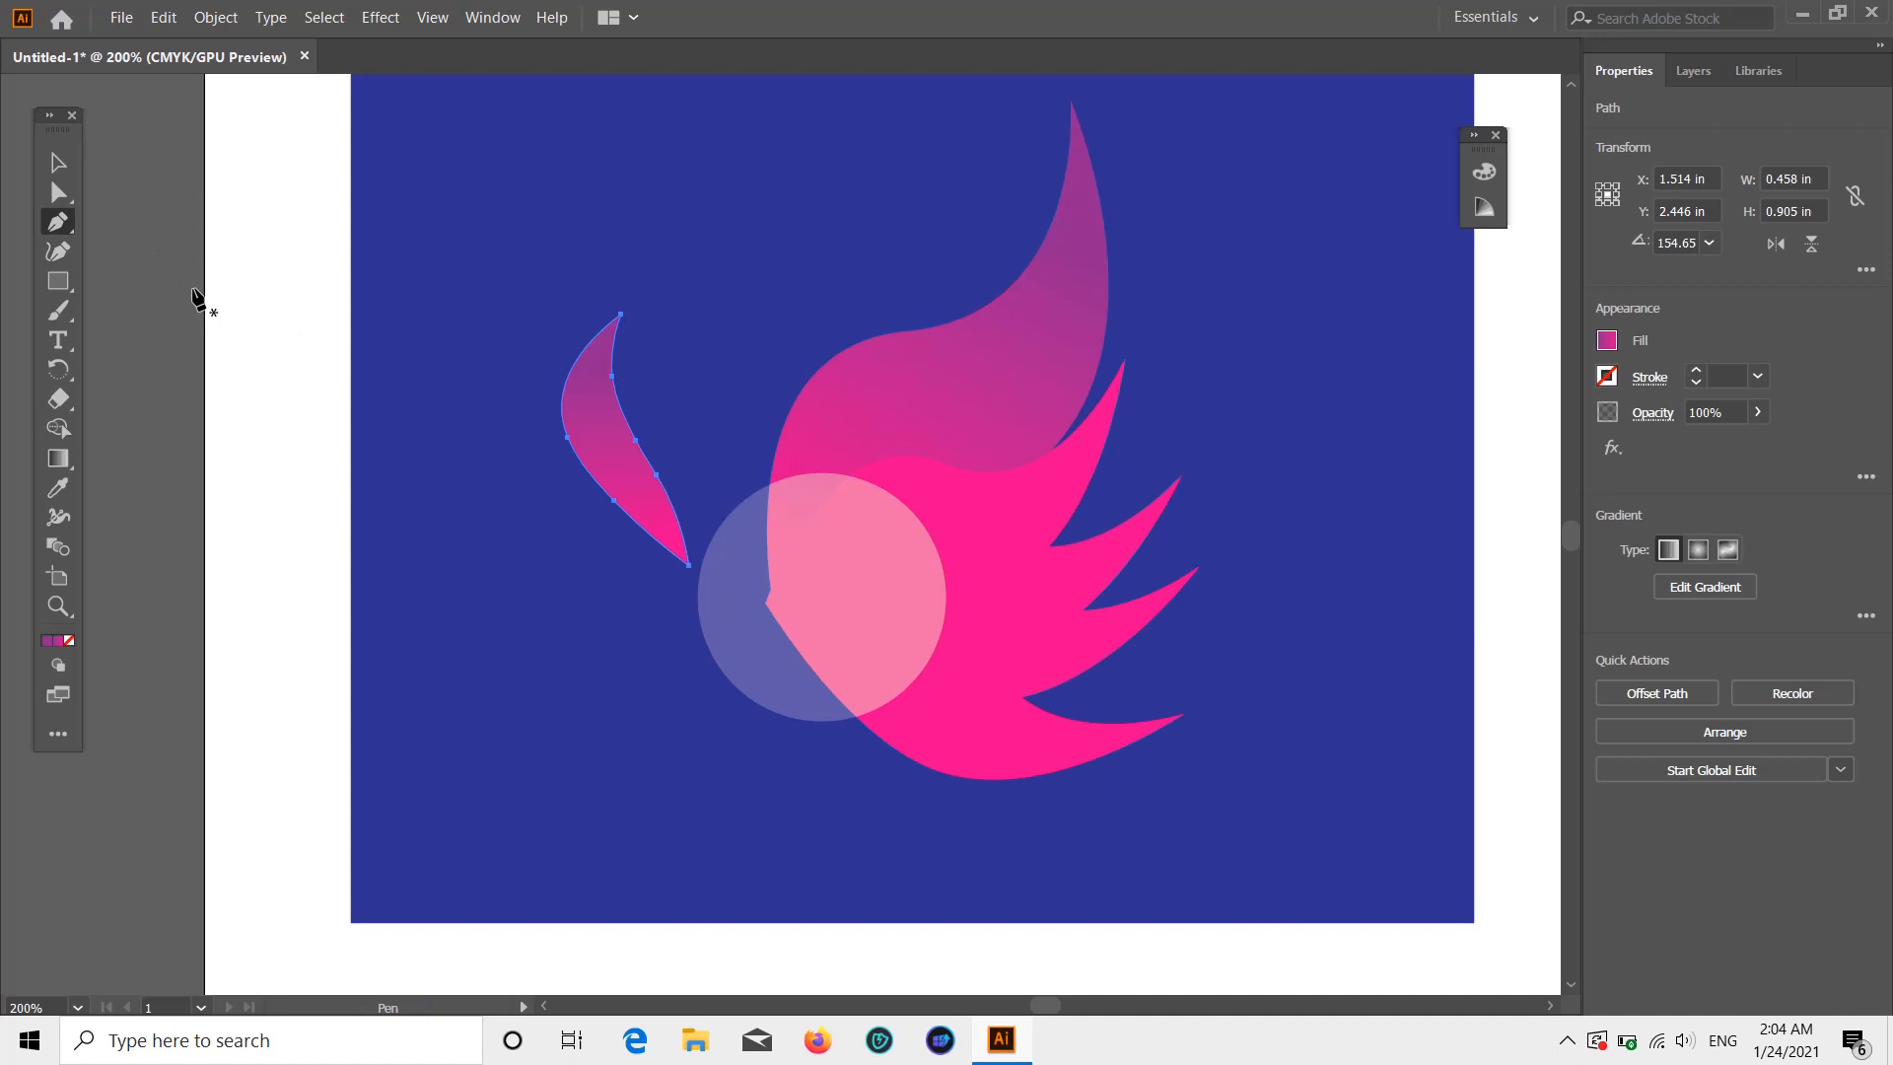
left_click(636, 440)
key("shift+grave")
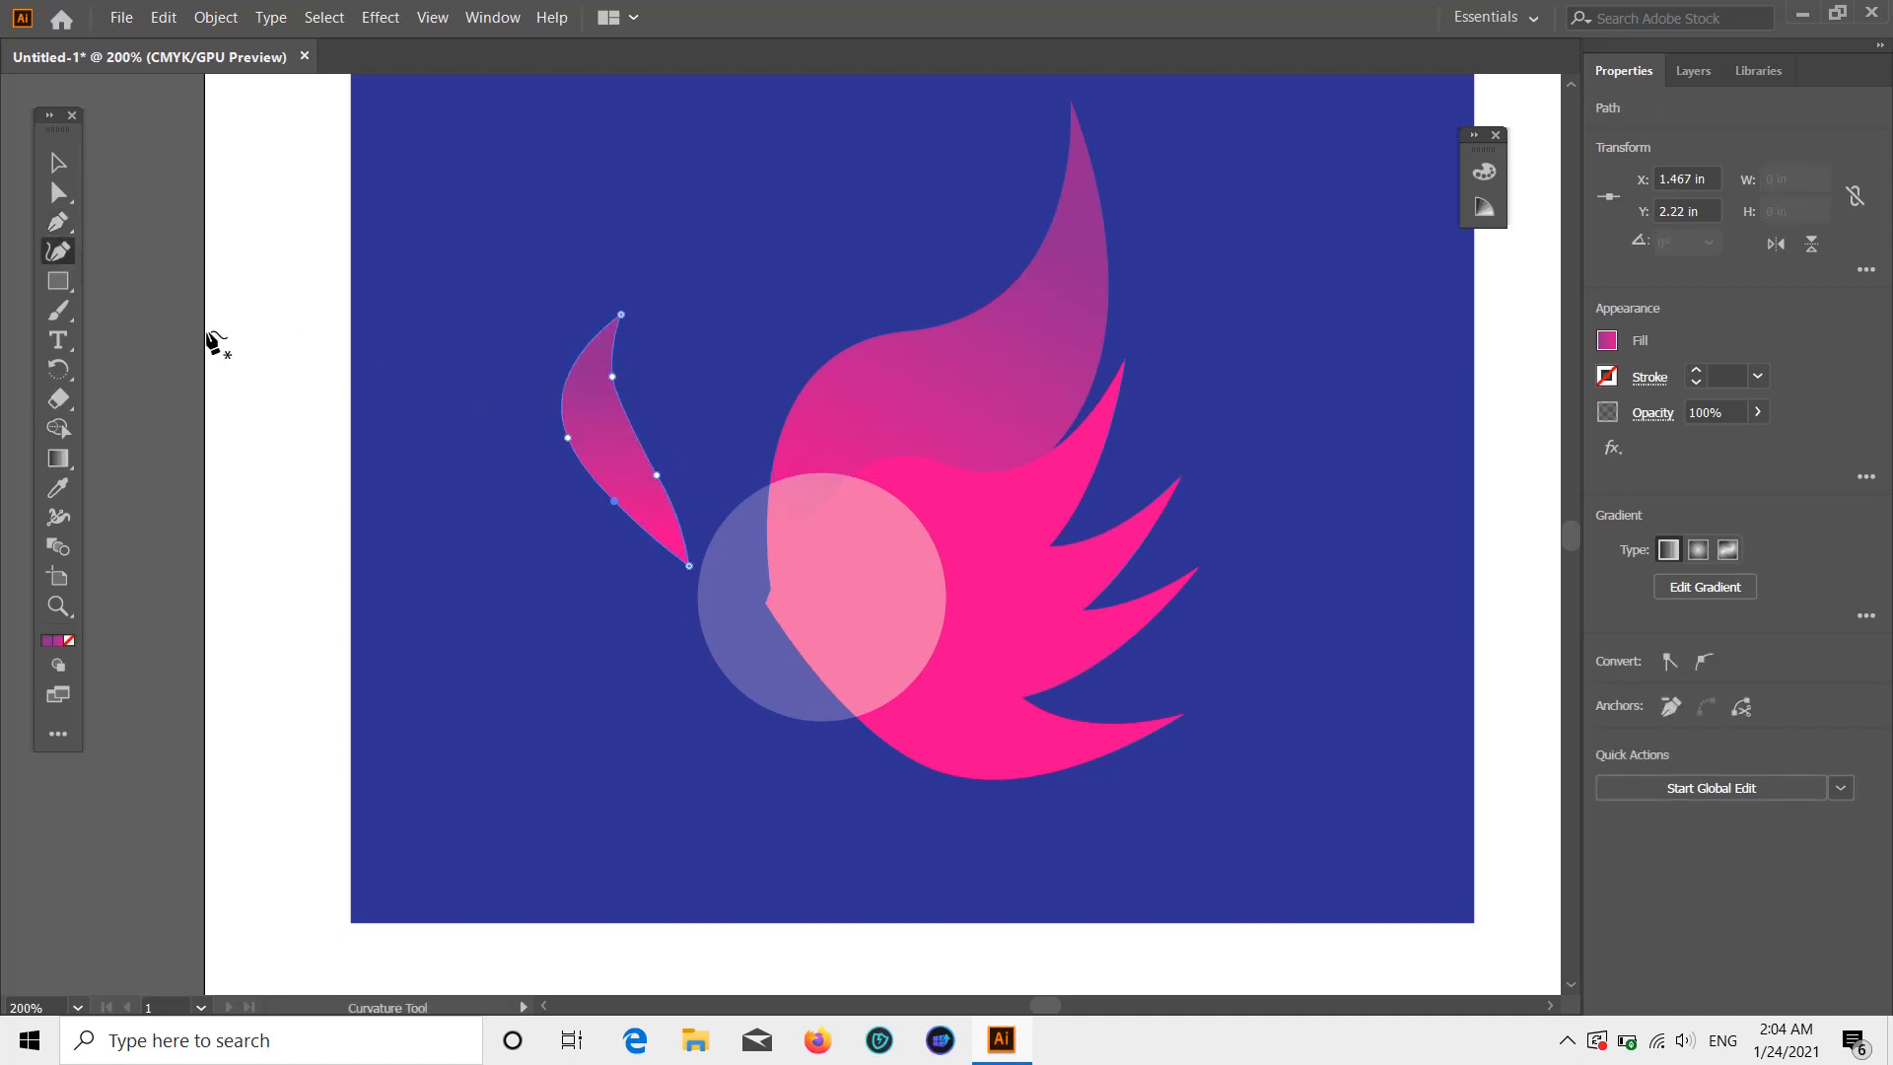
left_click_drag(640, 472, 629, 459)
left_click(58, 162)
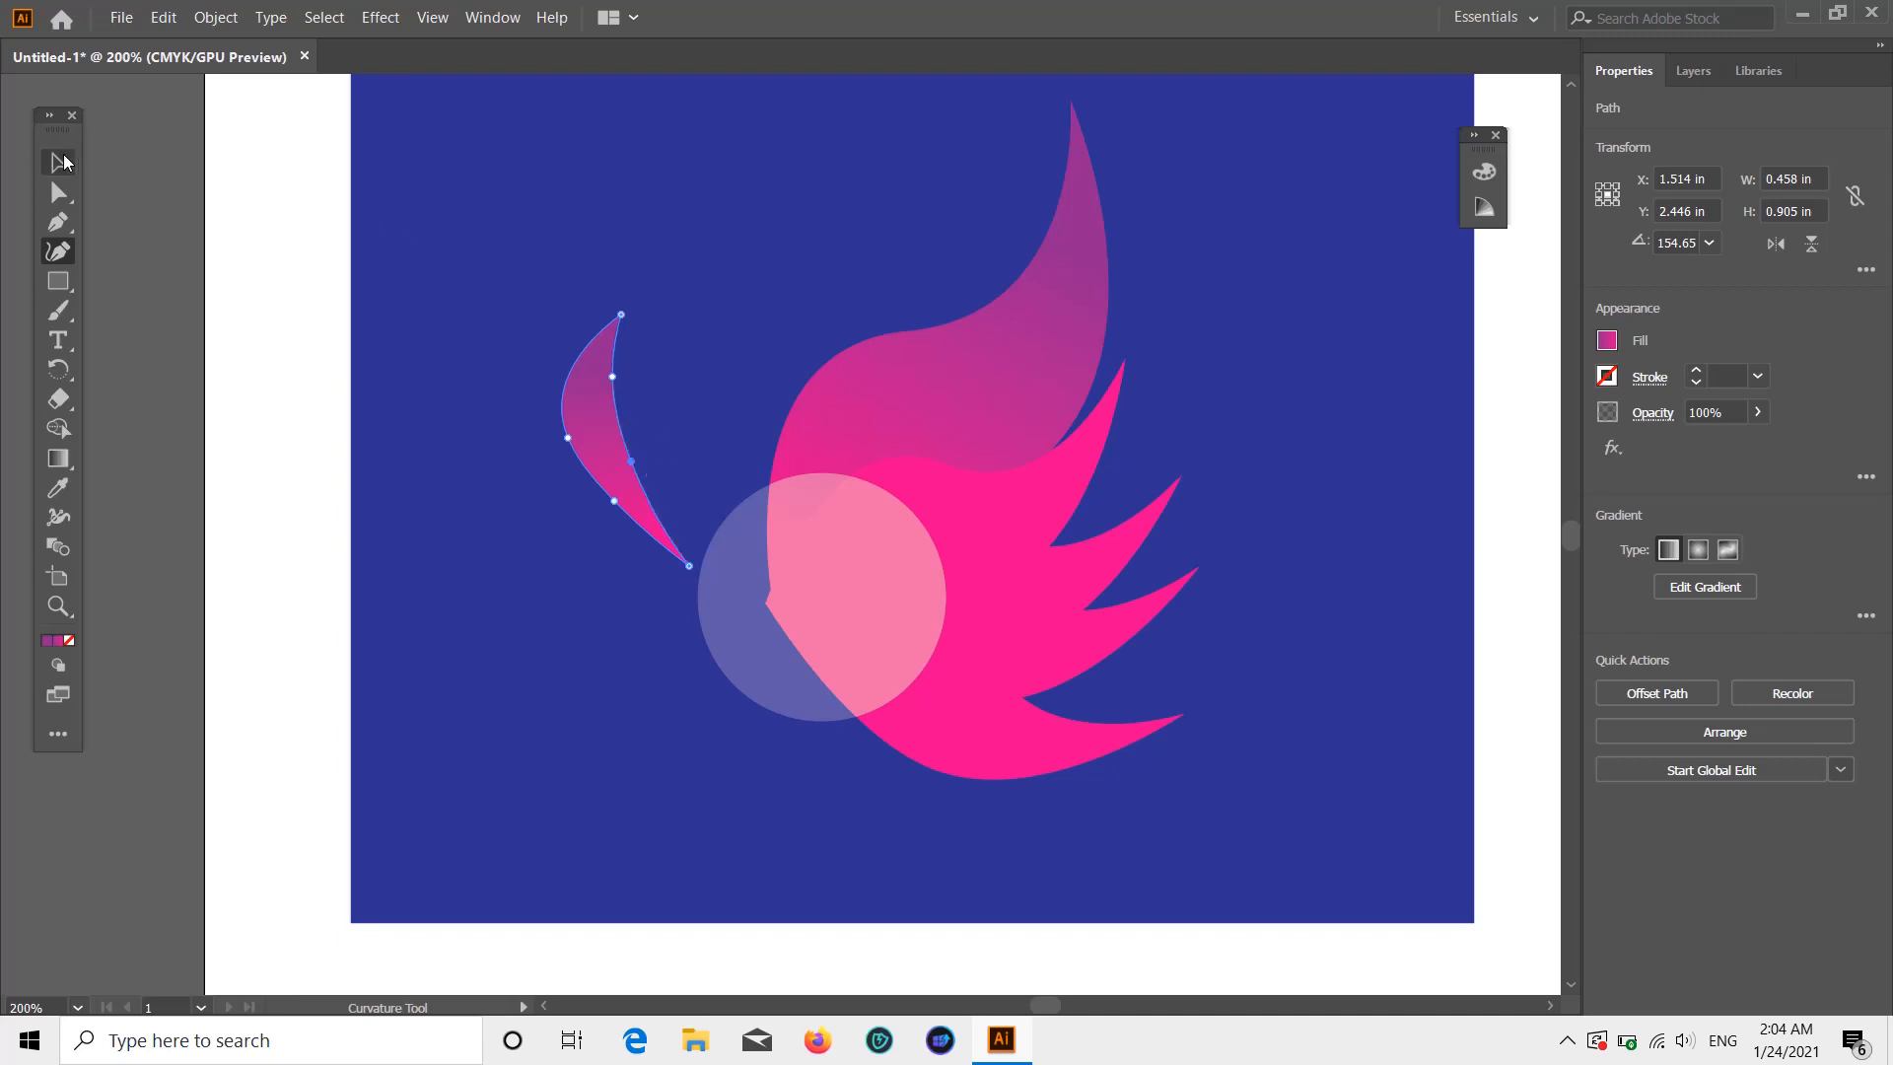
- Set the white circle's opacity to 59%
scroll(856, 394, "down", 3)
left_click(823, 532)
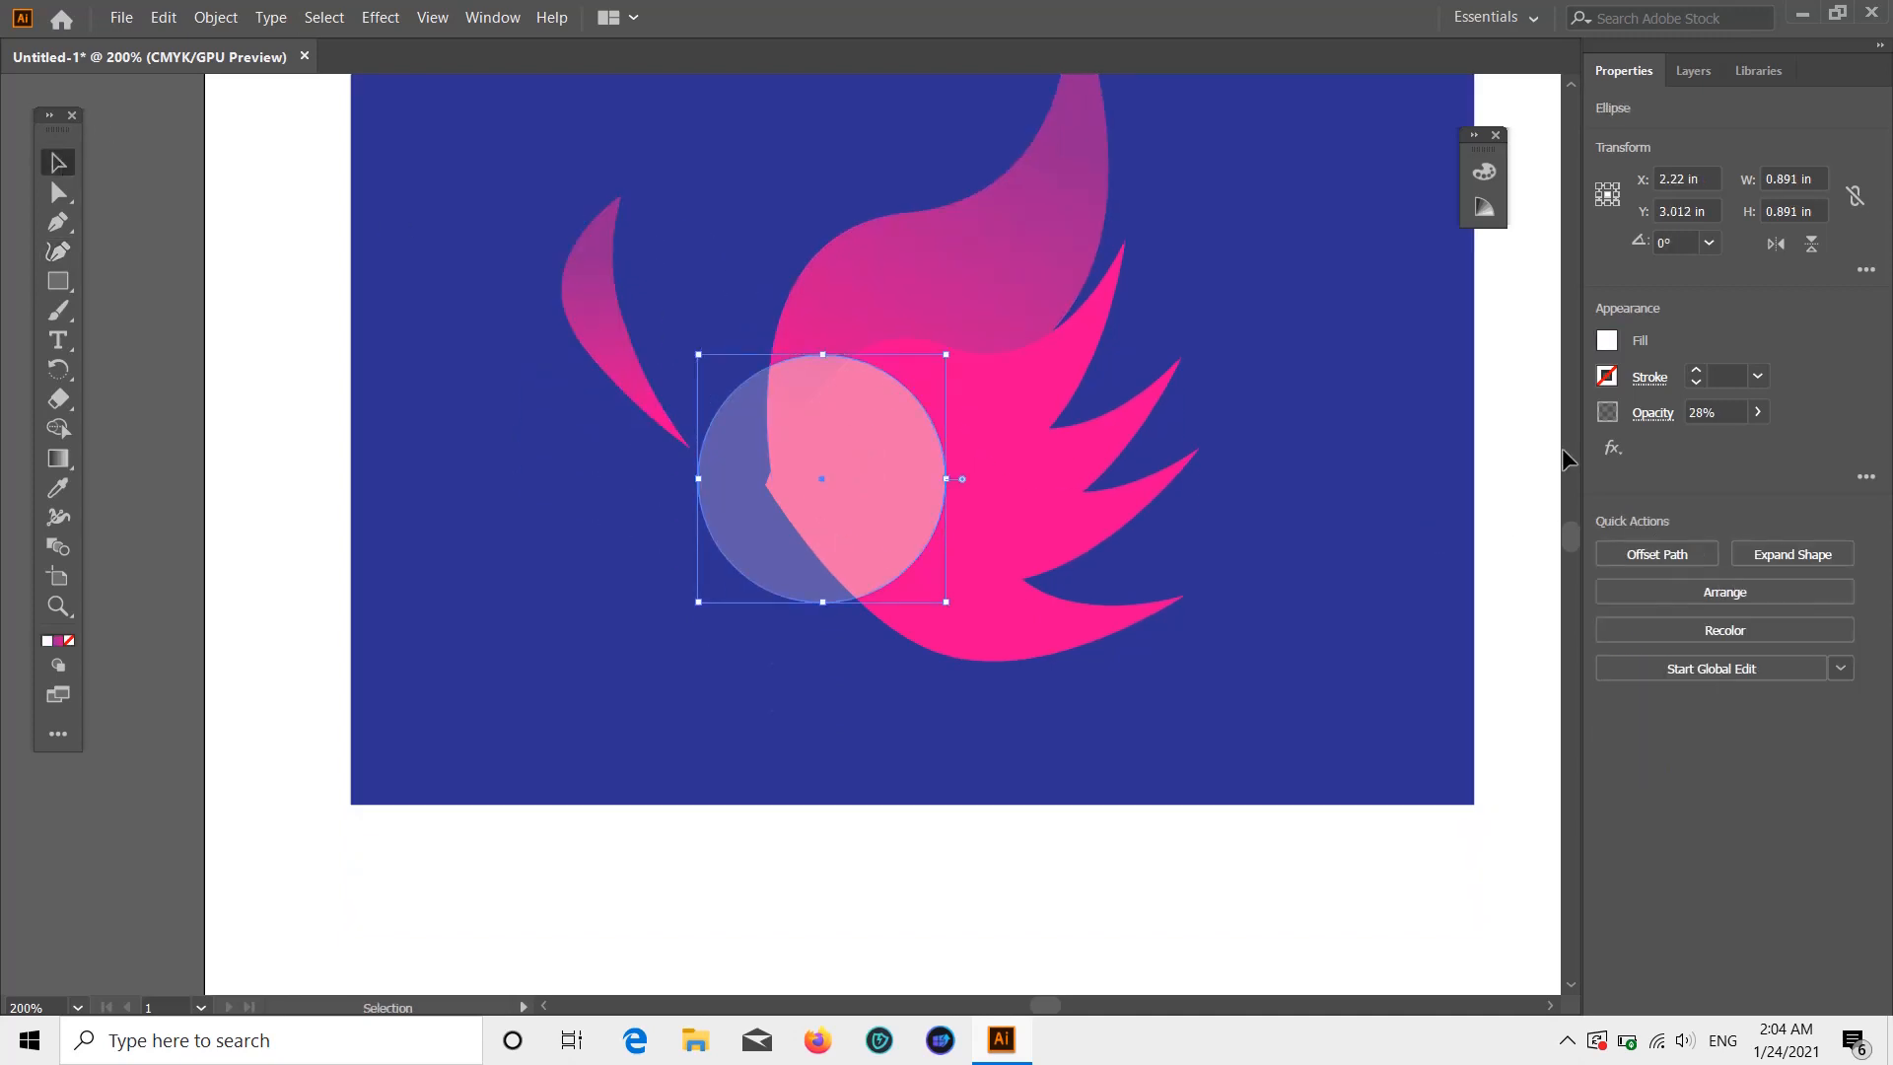
left_click(1607, 345)
left_click(1684, 315)
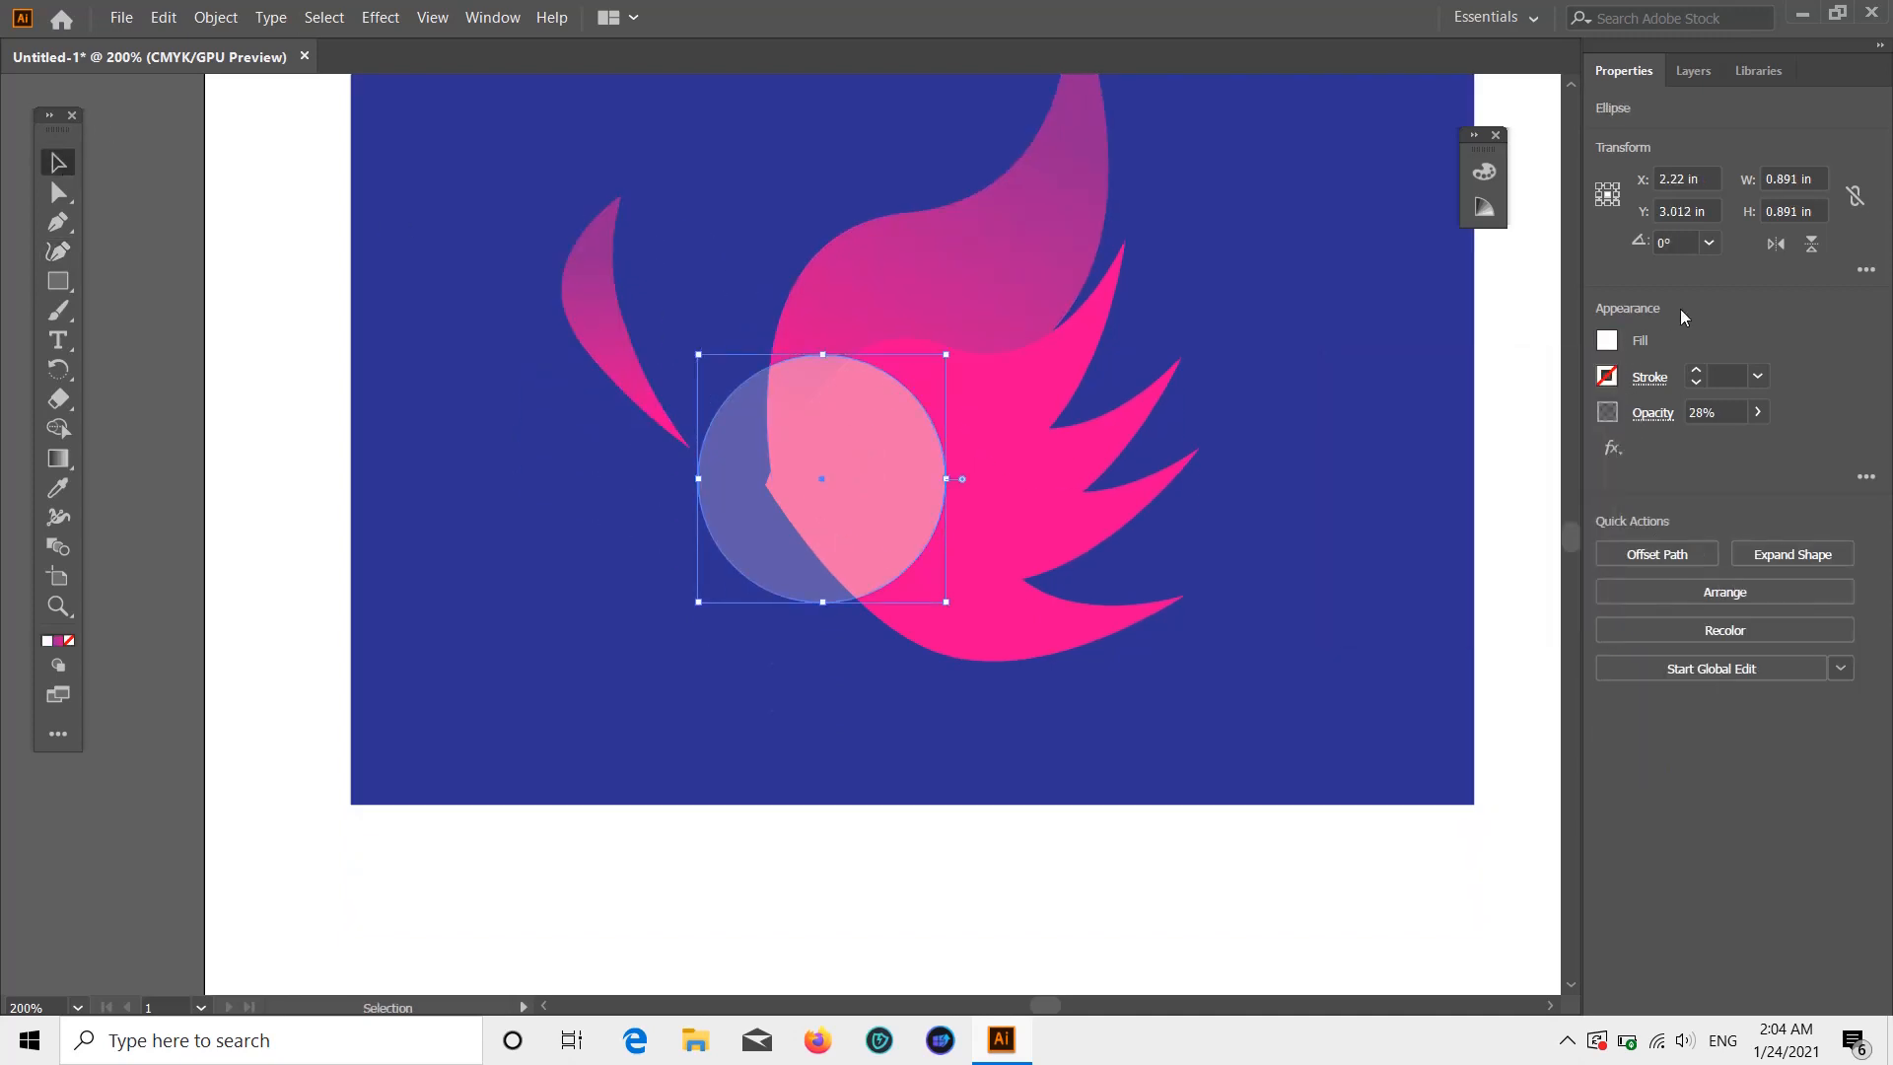
left_click(1763, 413)
left_click_drag(1712, 449, 1719, 451)
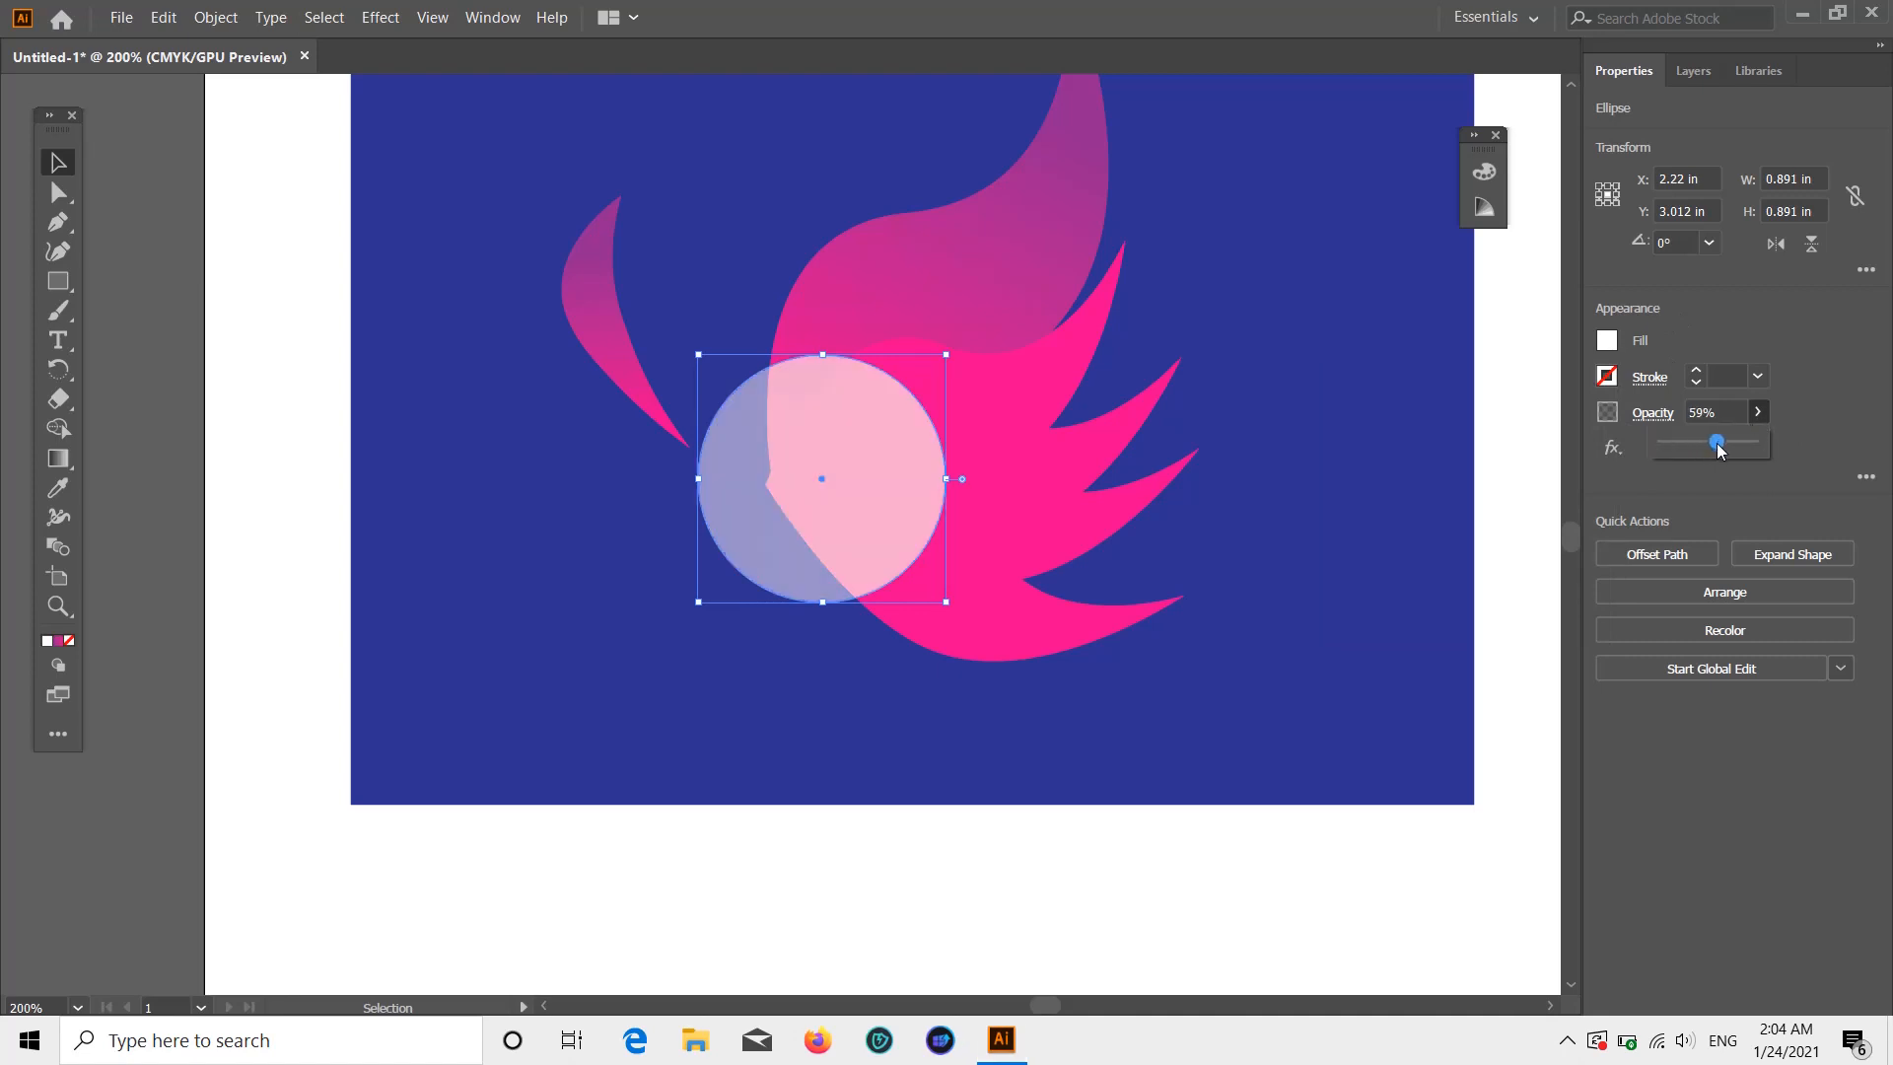
left_click(132, 188)
- Duplicate the white circle in place and shrink the copy to about 0.761 in across, keeping its lower-left corner fixed
left_click(860, 465)
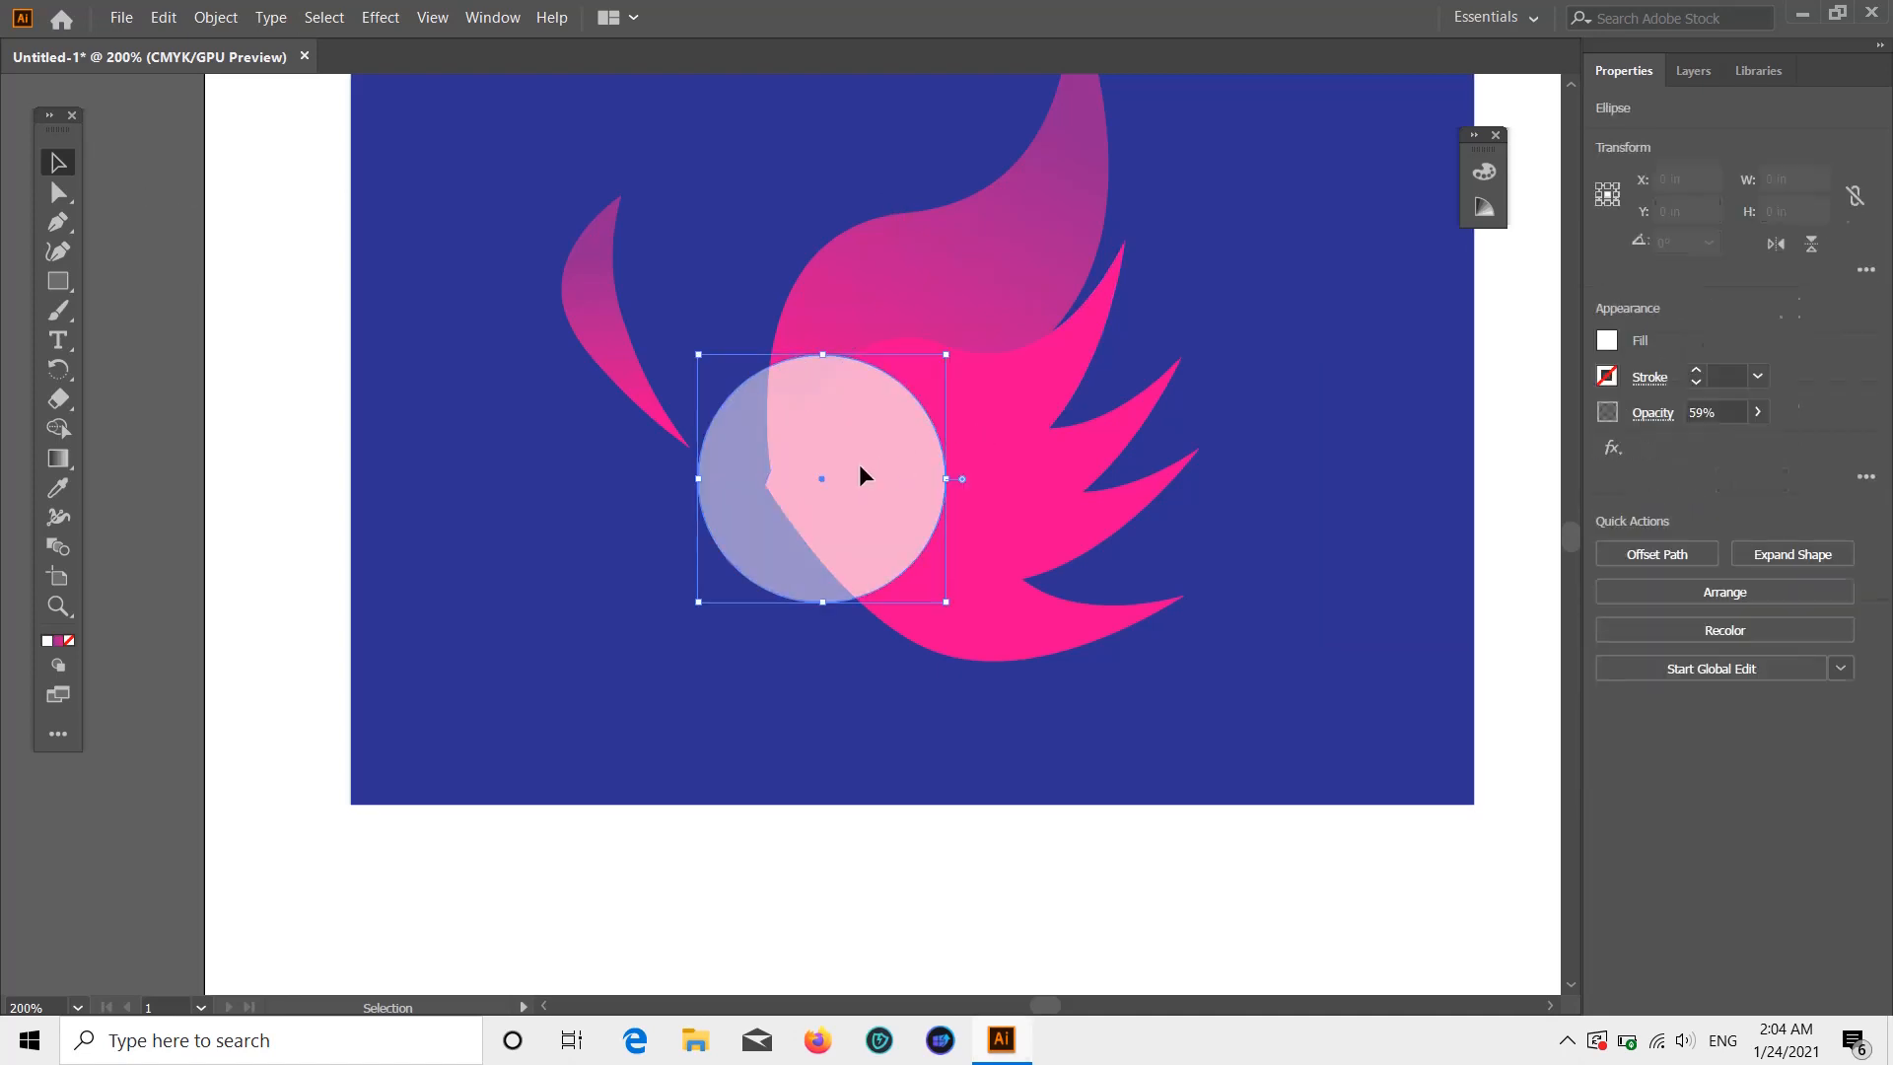
key("ctrl+c")
key("ctrl+f")
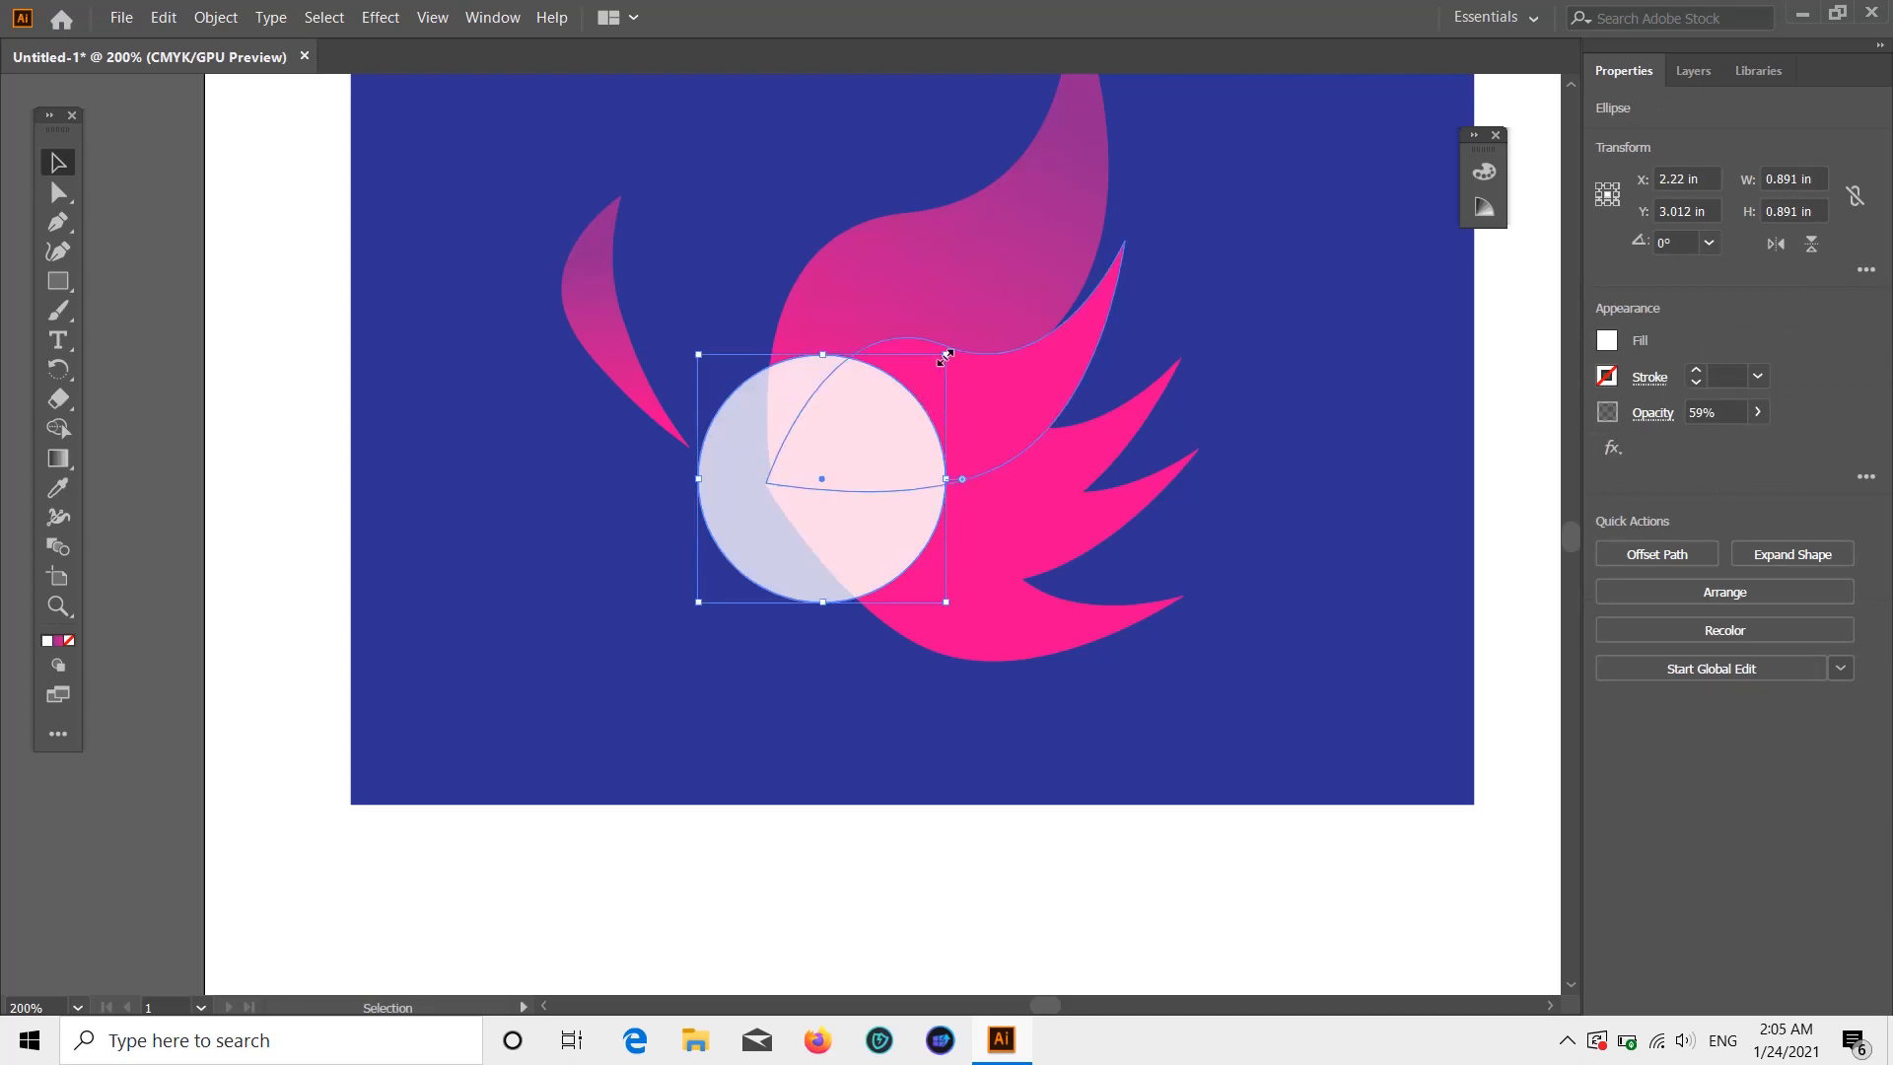
left_click_drag(944, 355, 909, 390)
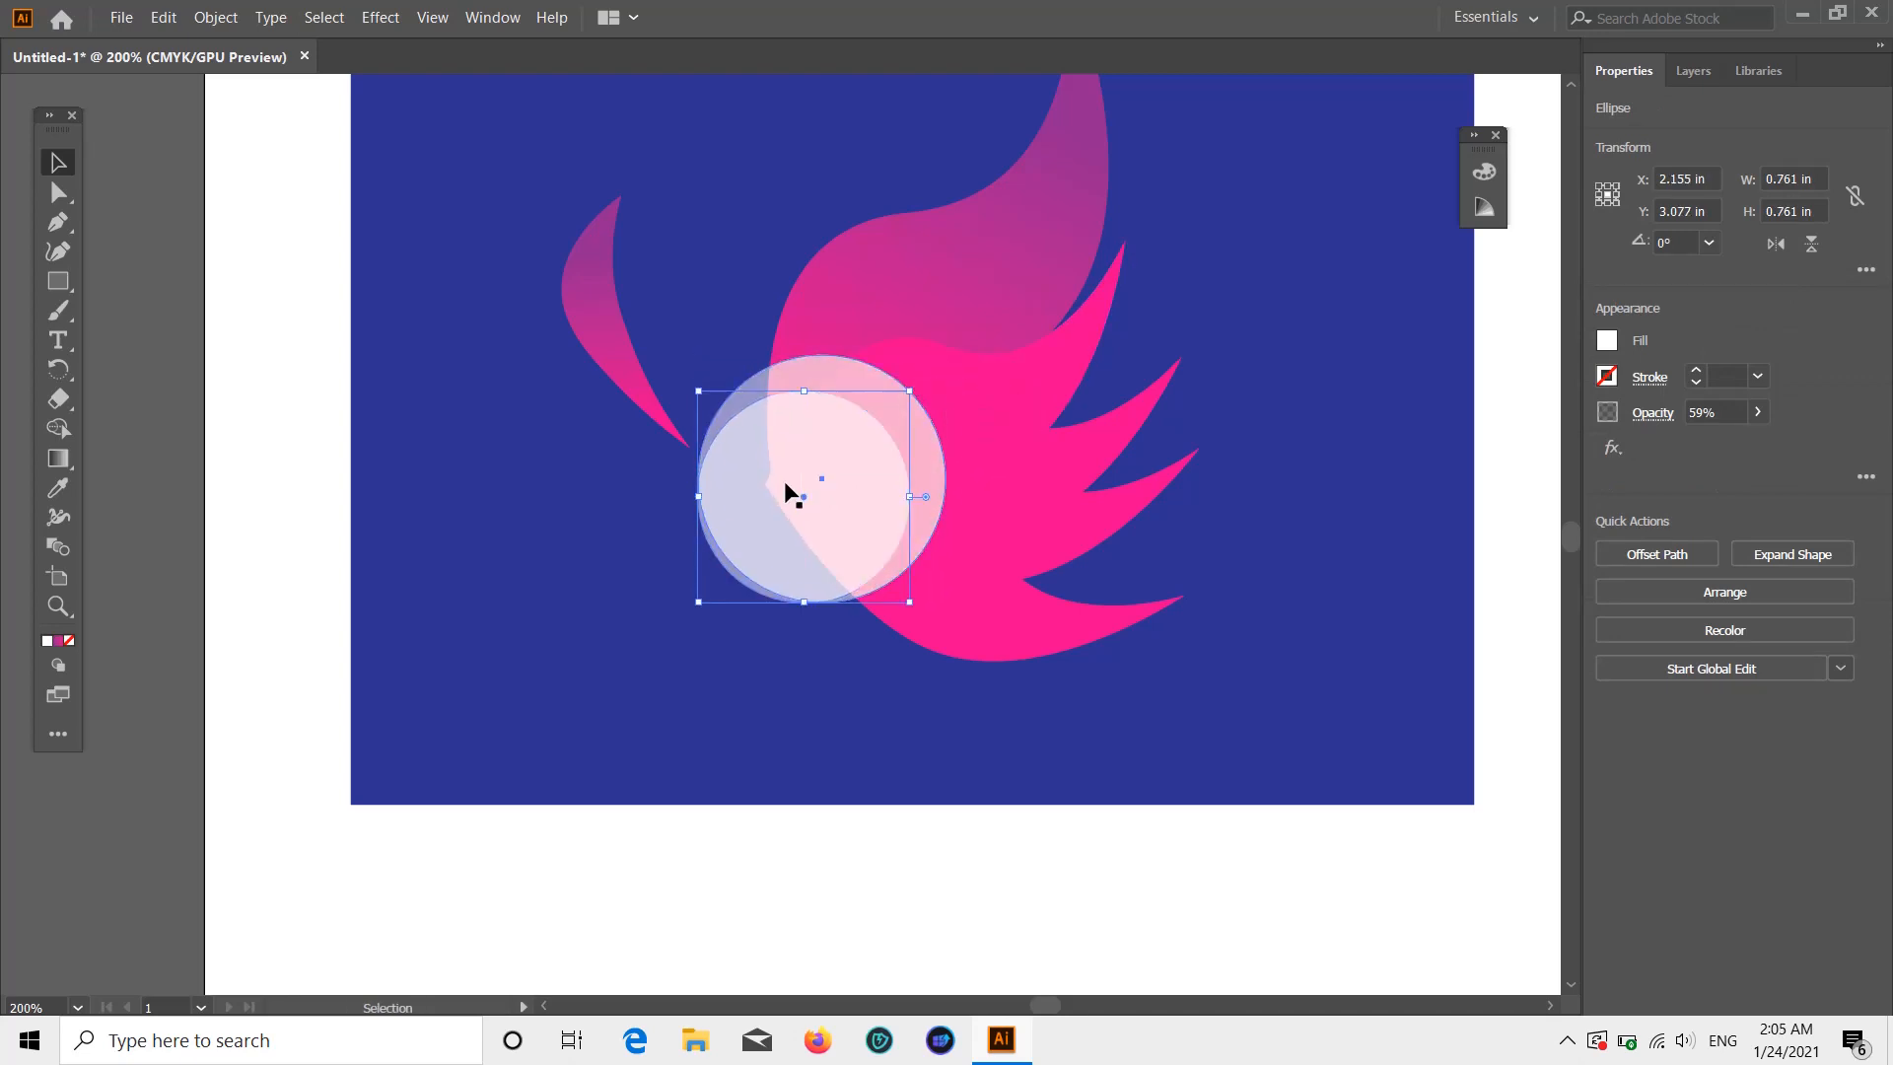
left_click_drag(786, 483, 956, 558)
key("ctrl+z")
left_click(853, 769)
key("ctrl+z")
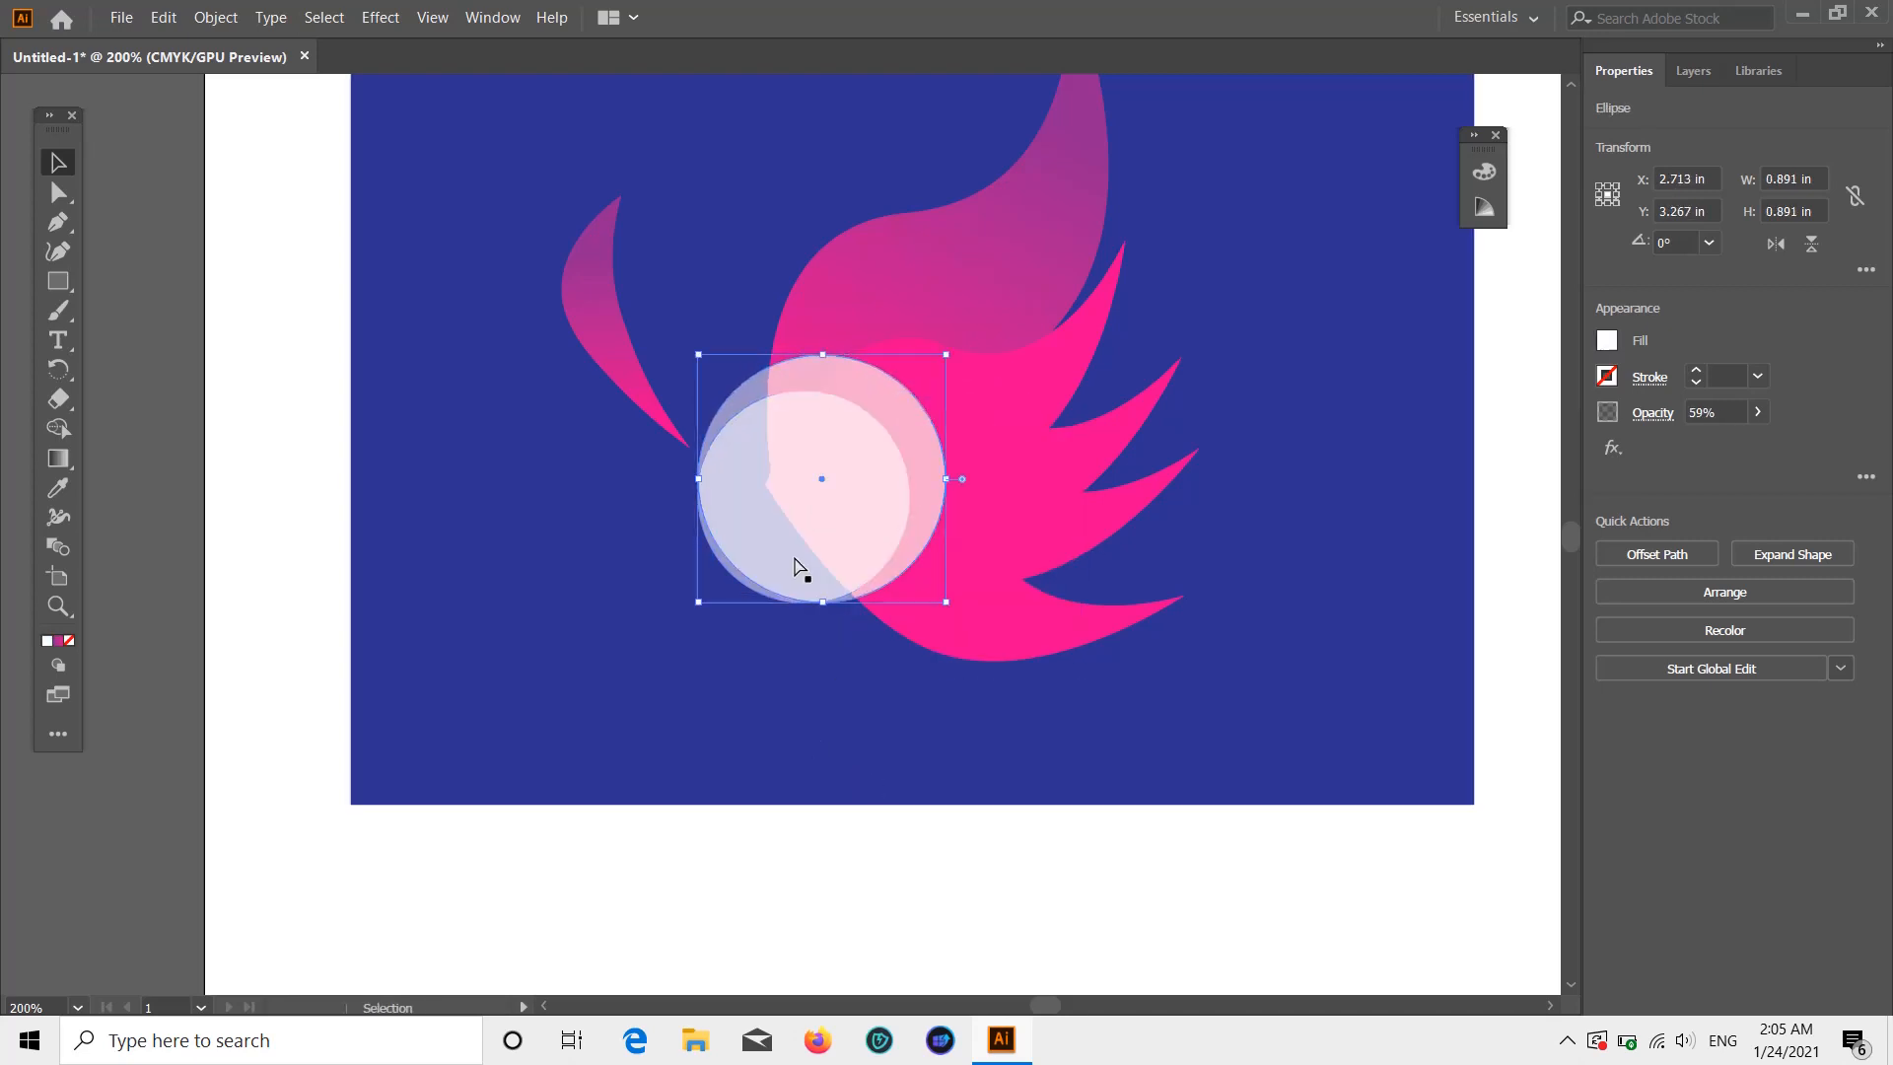
- Bring the smaller circle to the front and offset the two circles so they partly overlap beside the cluster's left corner
left_click_drag(746, 585, 665, 679)
right_click(692, 649)
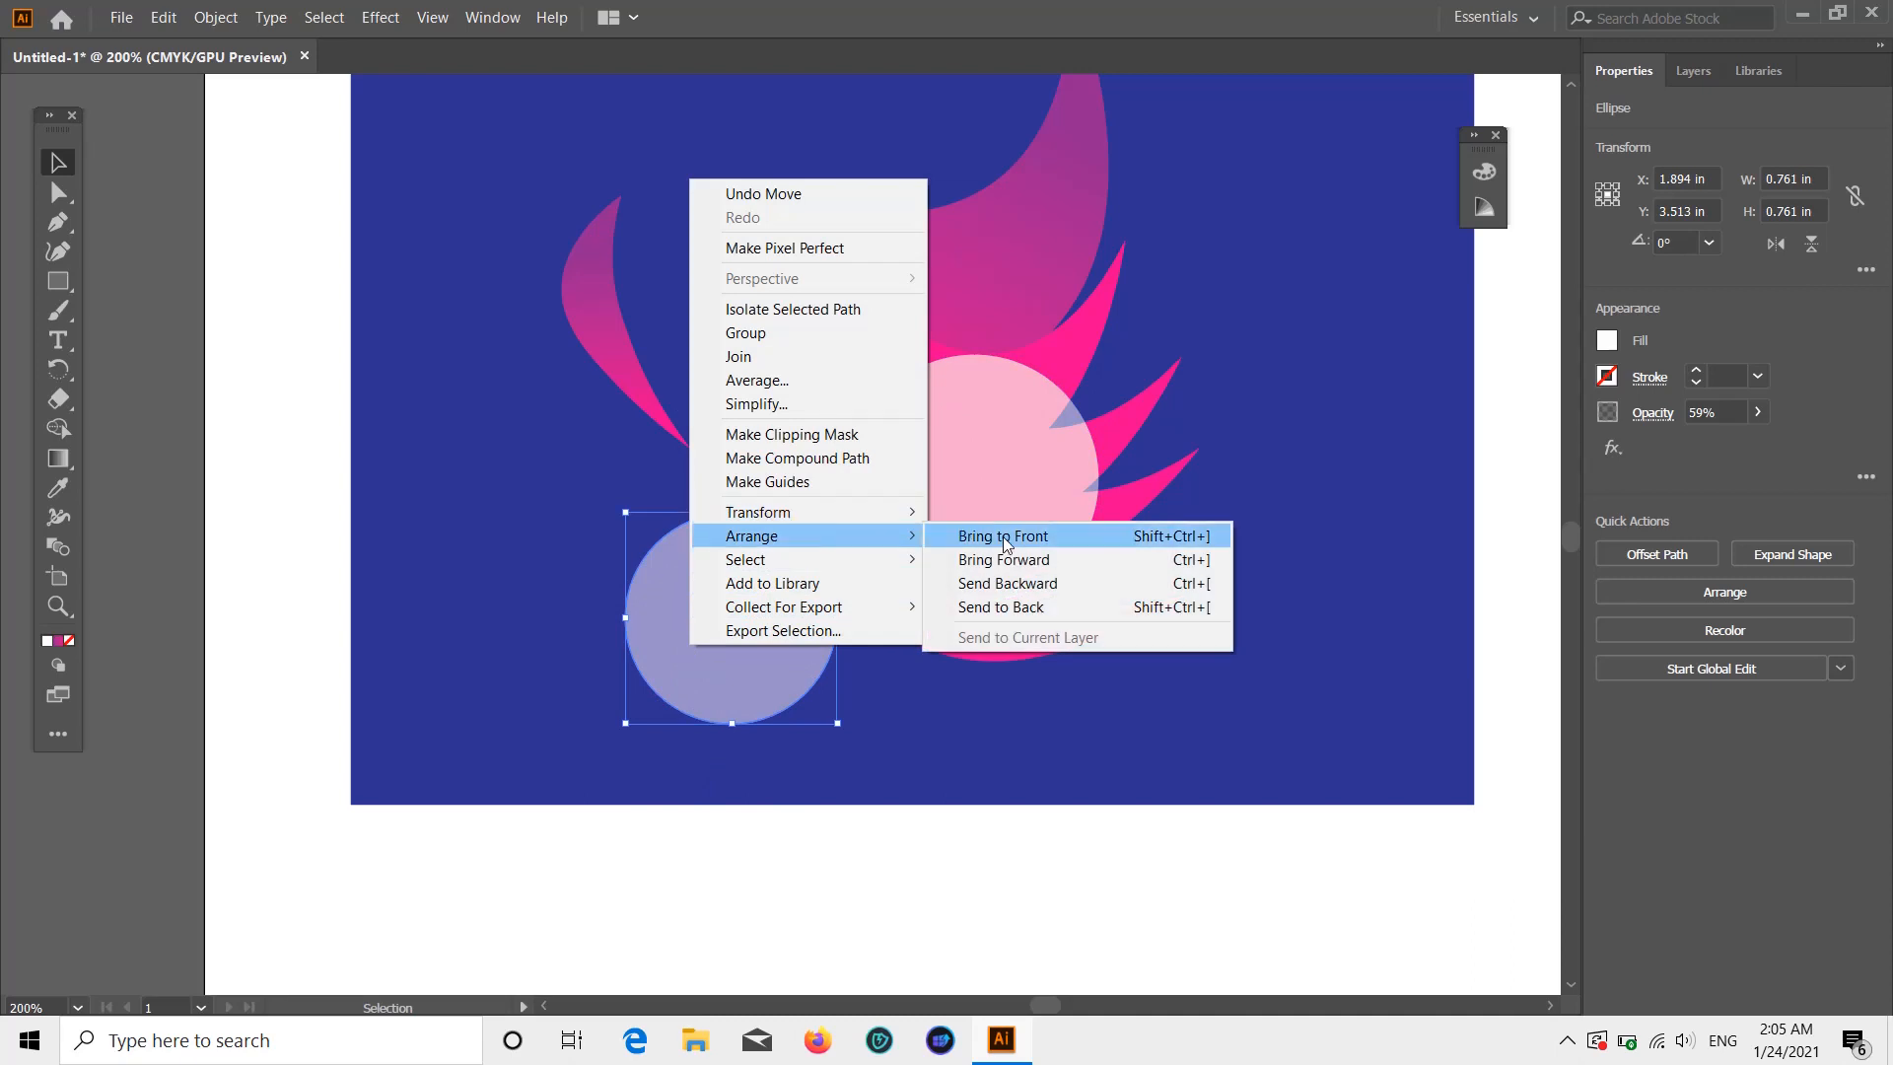
left_click(1003, 536)
left_click_drag(925, 531, 751, 531)
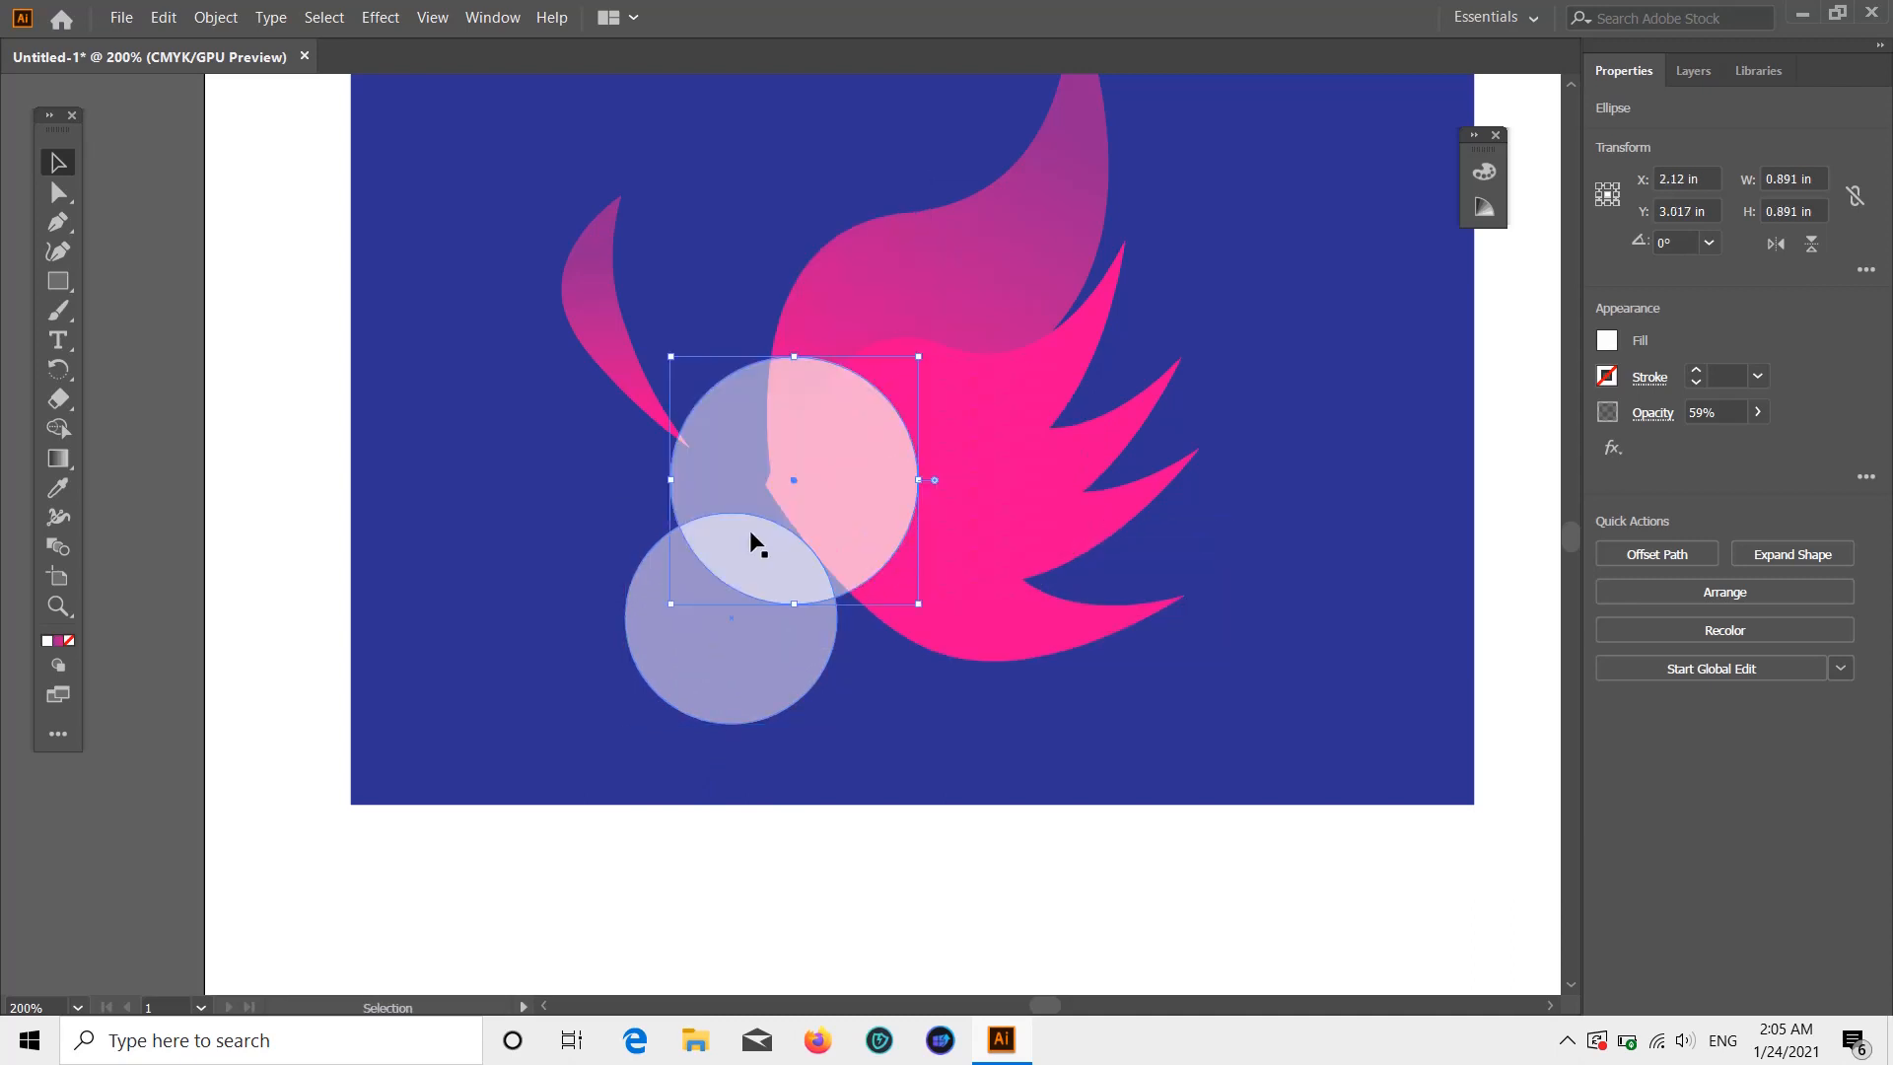
- Set the smaller white circle's opacity to 100% and center it inside the larger semi-transparent circle
left_click(753, 531)
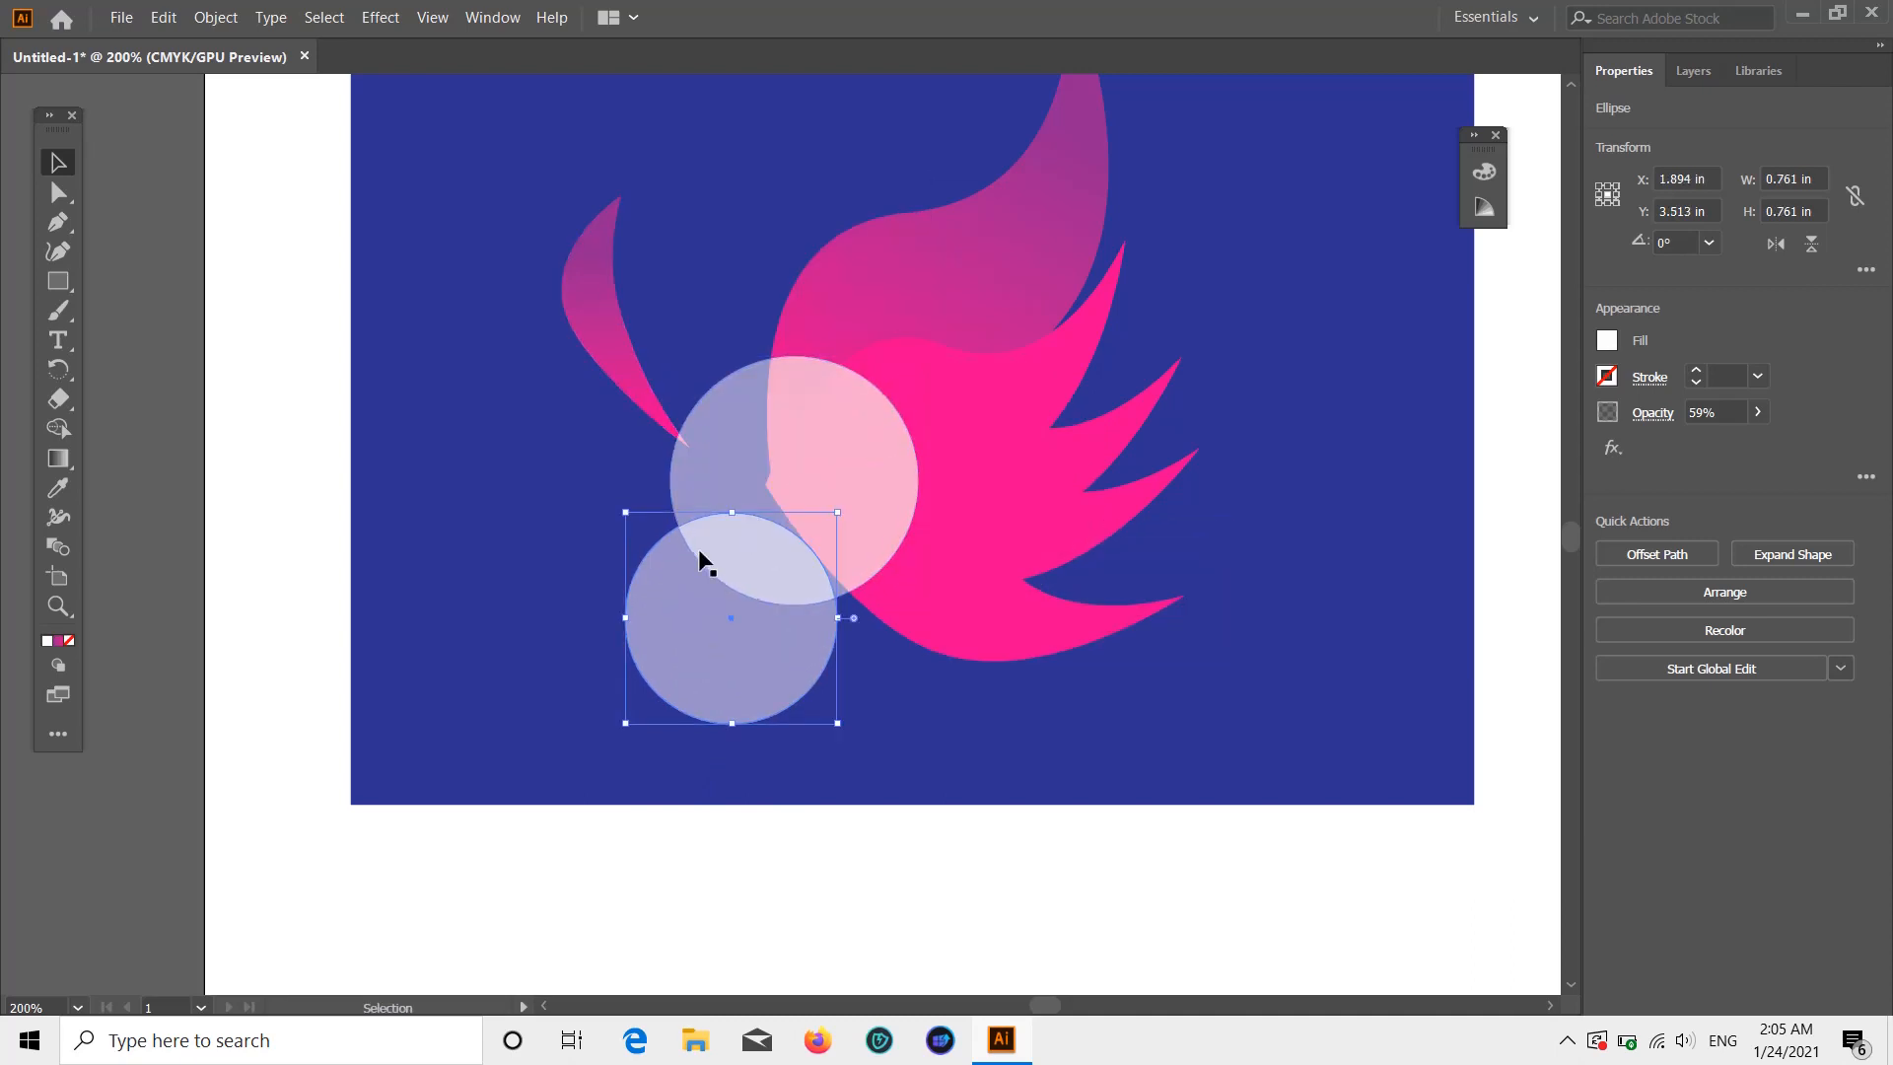
left_click(1757, 412)
left_click_drag(1712, 448, 1769, 443)
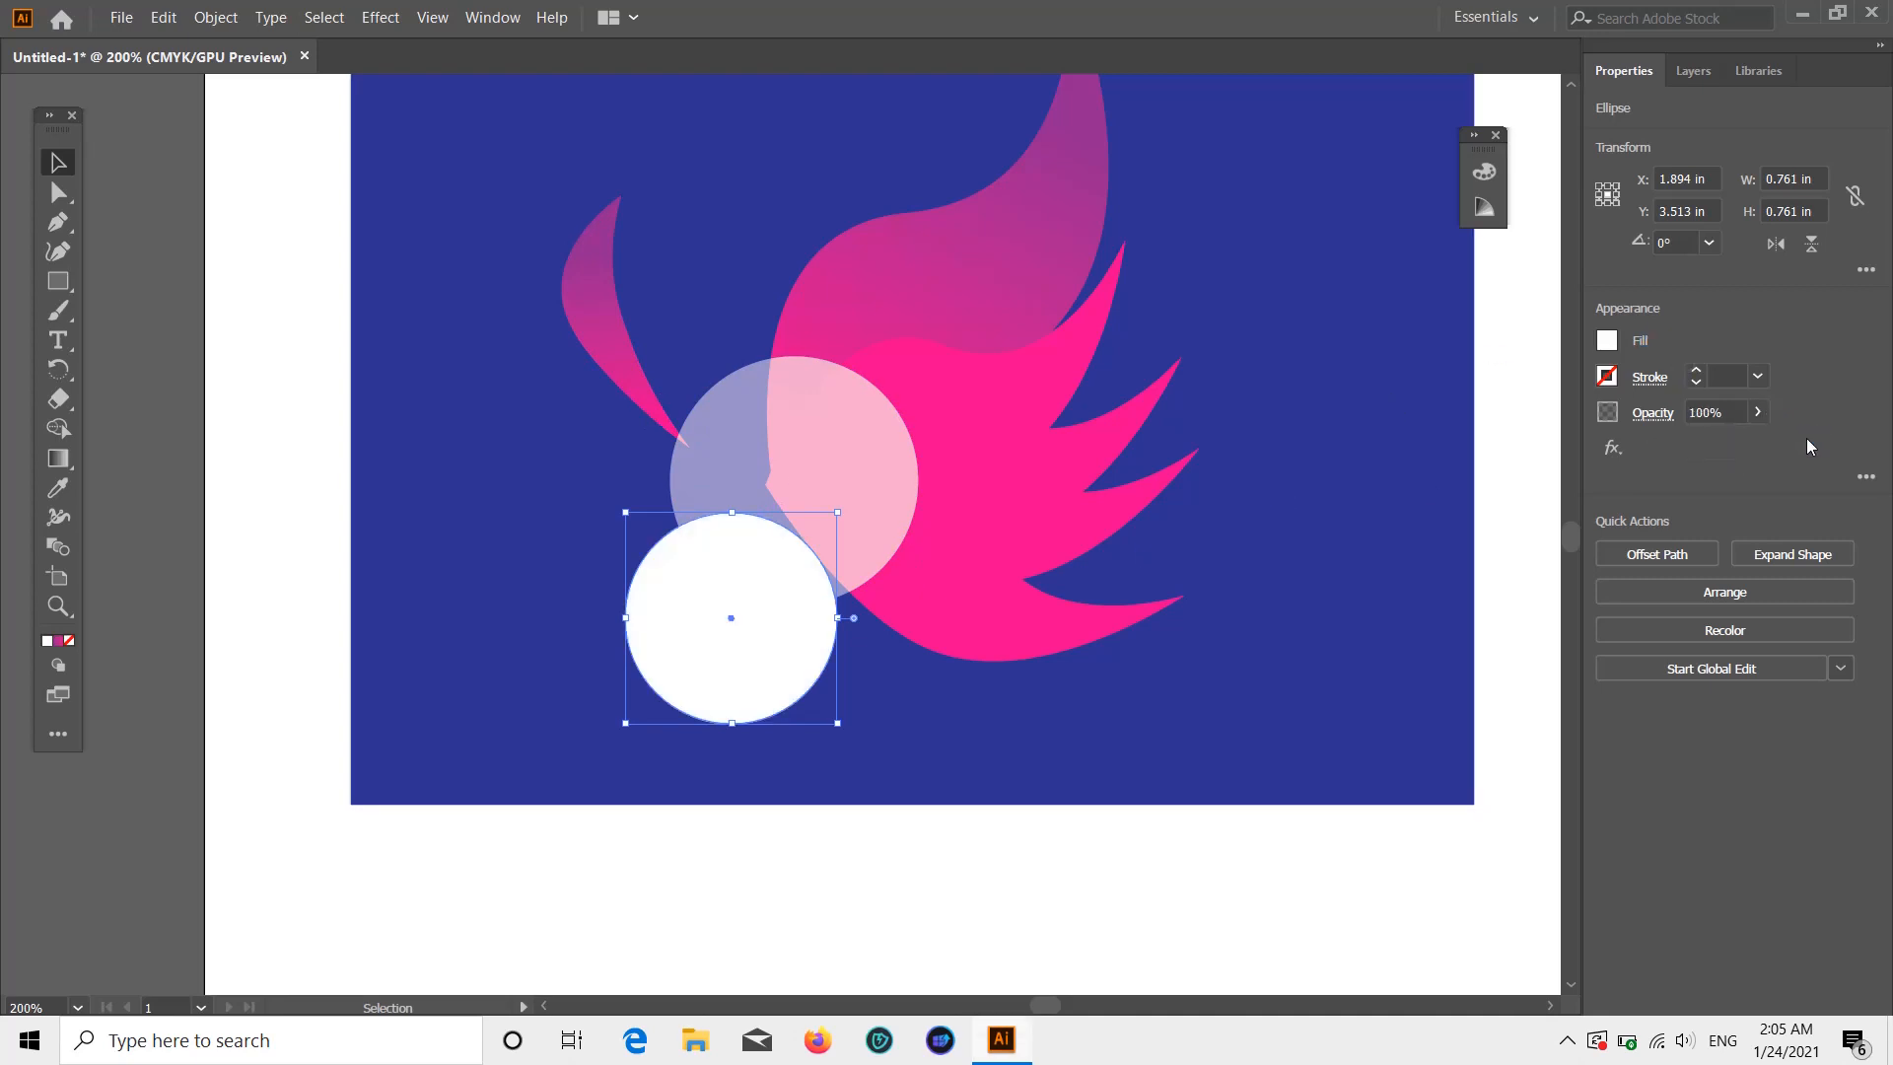
left_click_drag(724, 652, 779, 506)
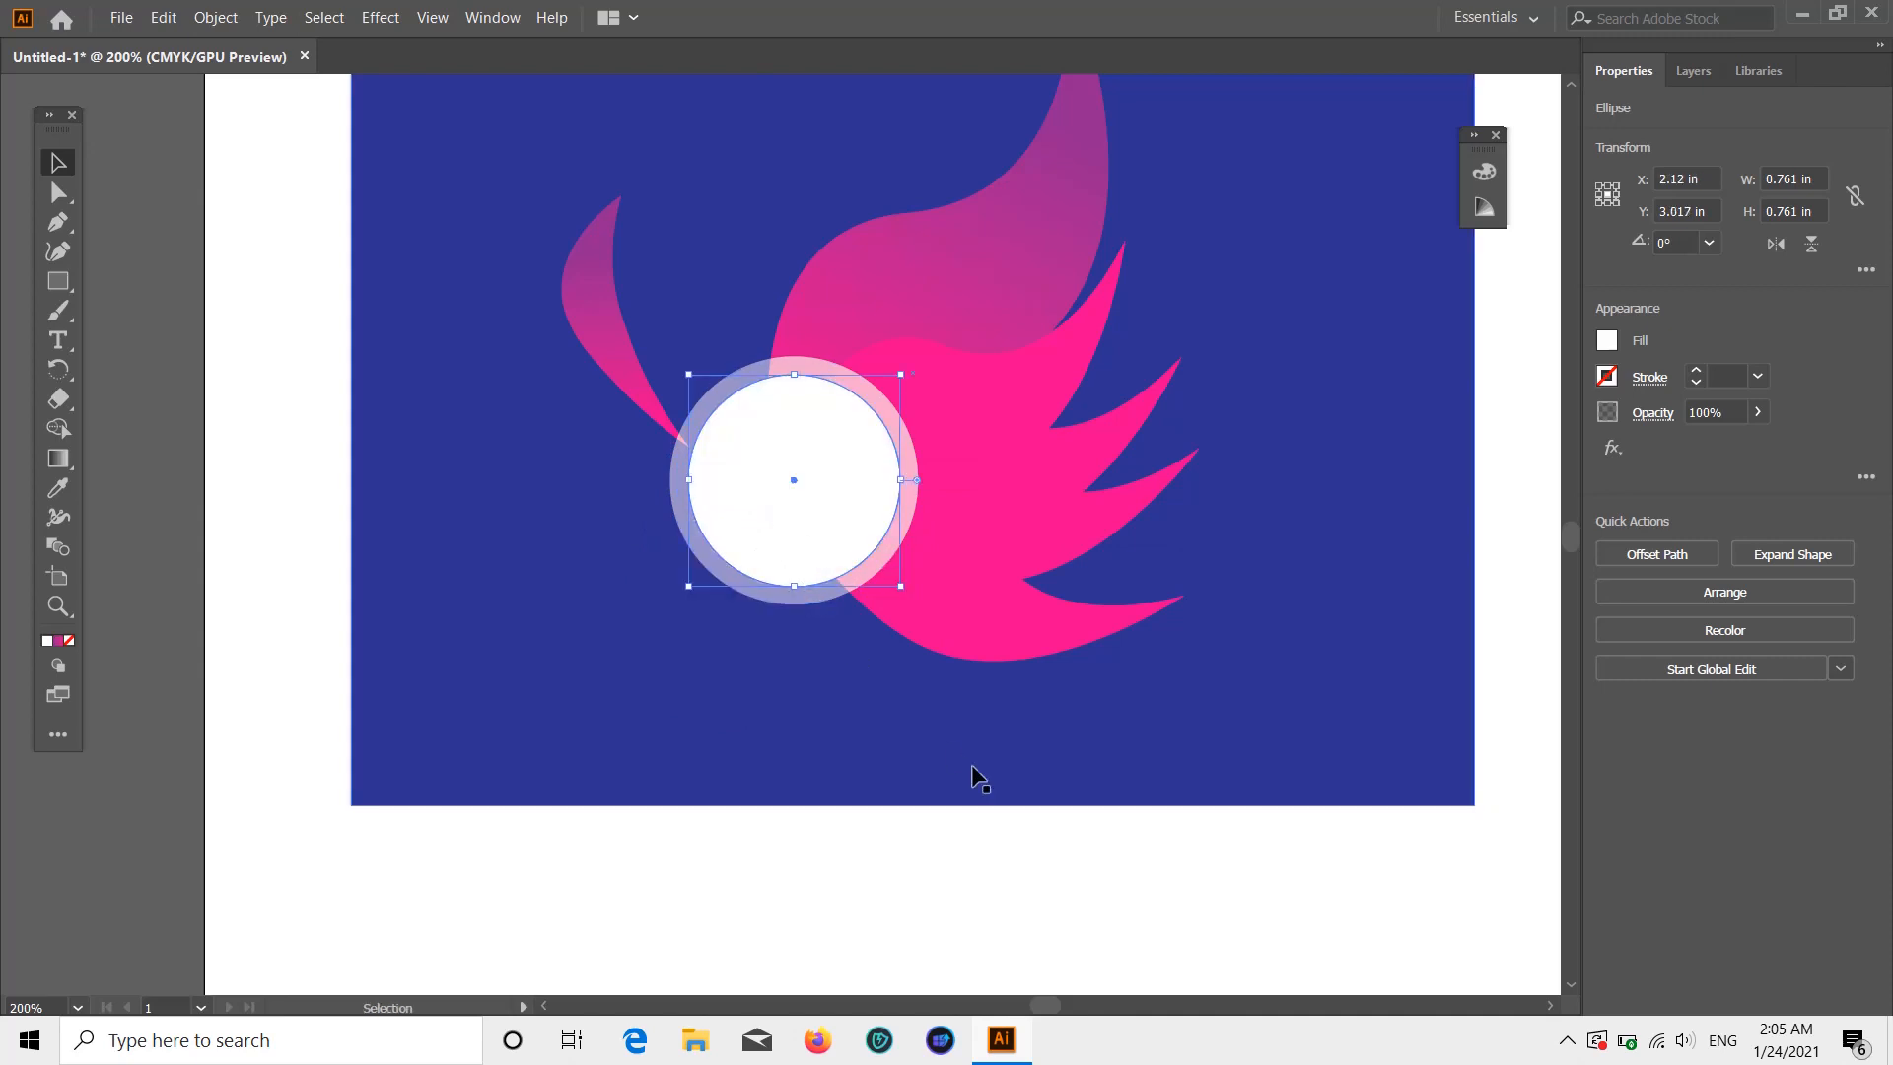
left_click(963, 824)
- Rotate the horn to about 144.5° and move it down beside the left edge of the circles
left_click(623, 281)
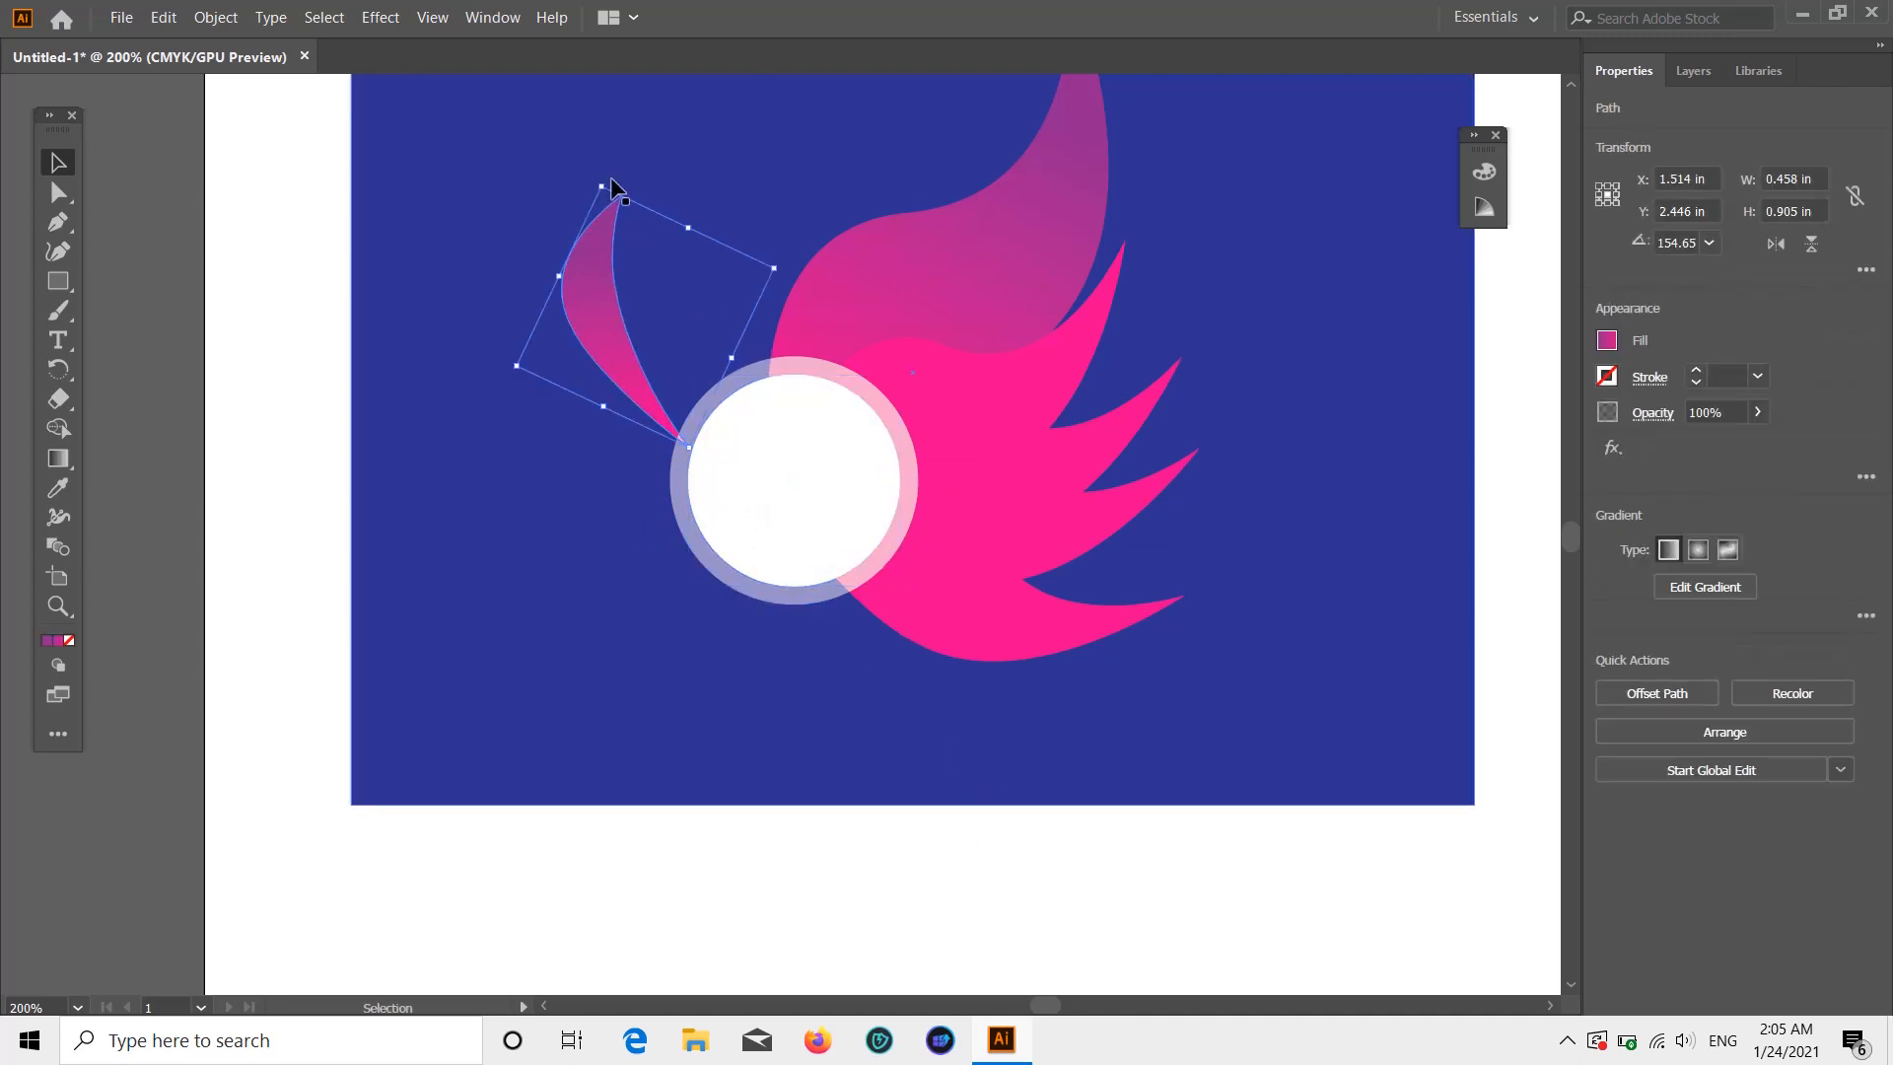
left_click_drag(609, 182, 633, 178)
left_click_drag(613, 321, 615, 418)
left_click(1363, 490)
scroll(1368, 481, "down", 1)
scroll(1335, 532, "up", 3)
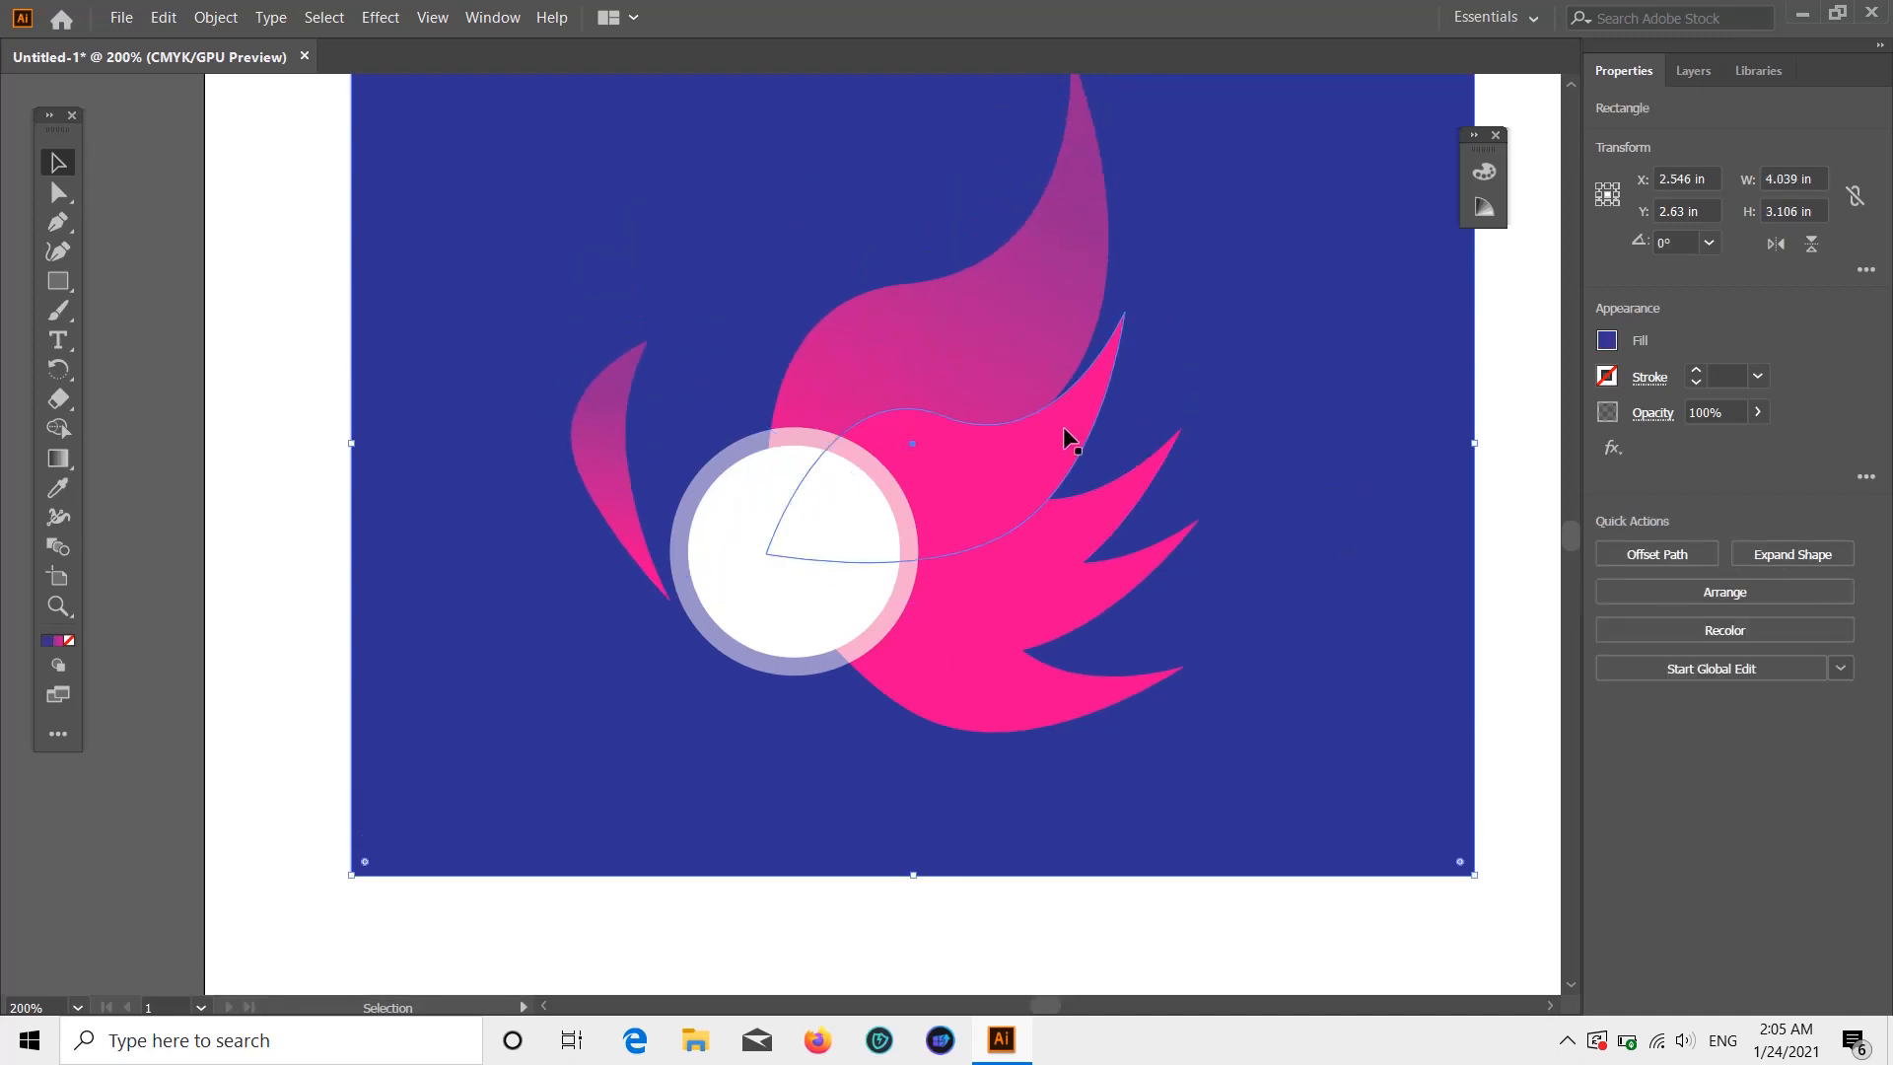
- Flip the horn vertically, keeping its bulge facing away from the circles, and nudge it up to Y 2.706 in
left_click(609, 434)
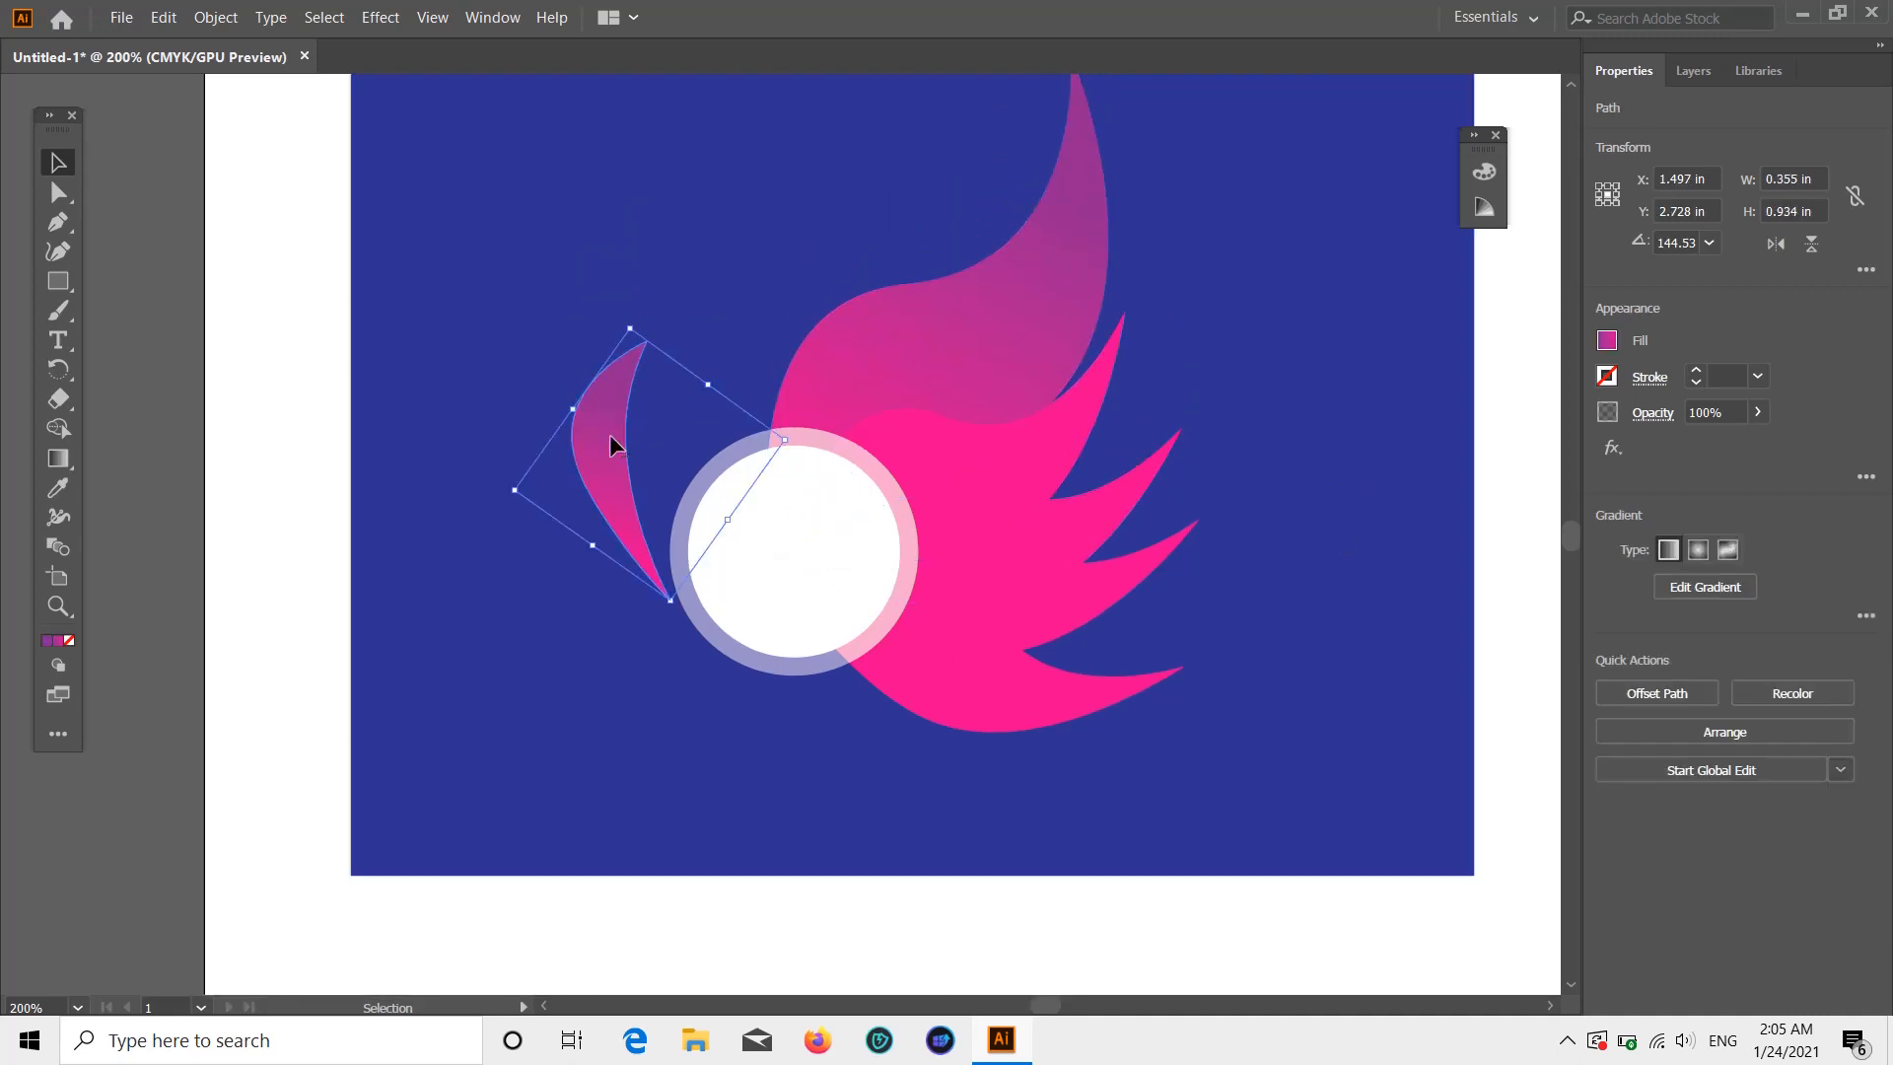
left_click(1811, 243)
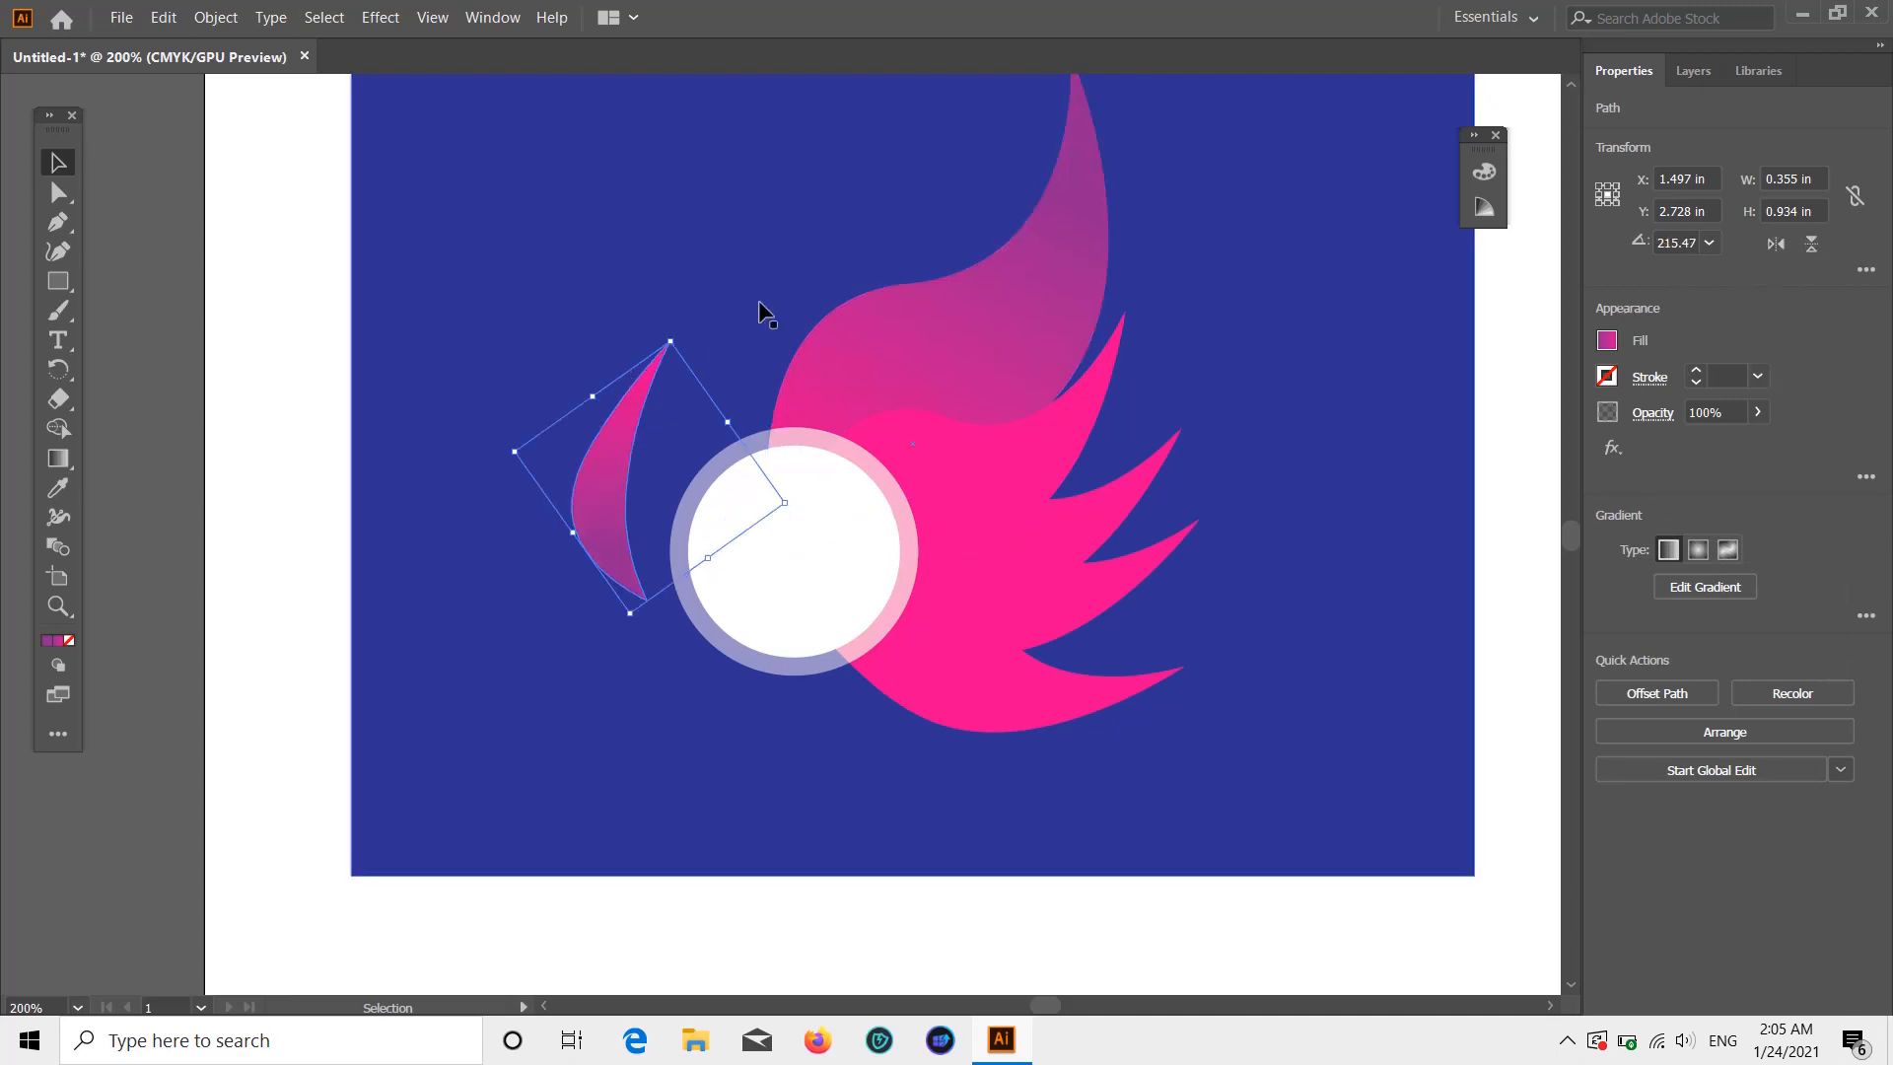
left_click(1776, 243)
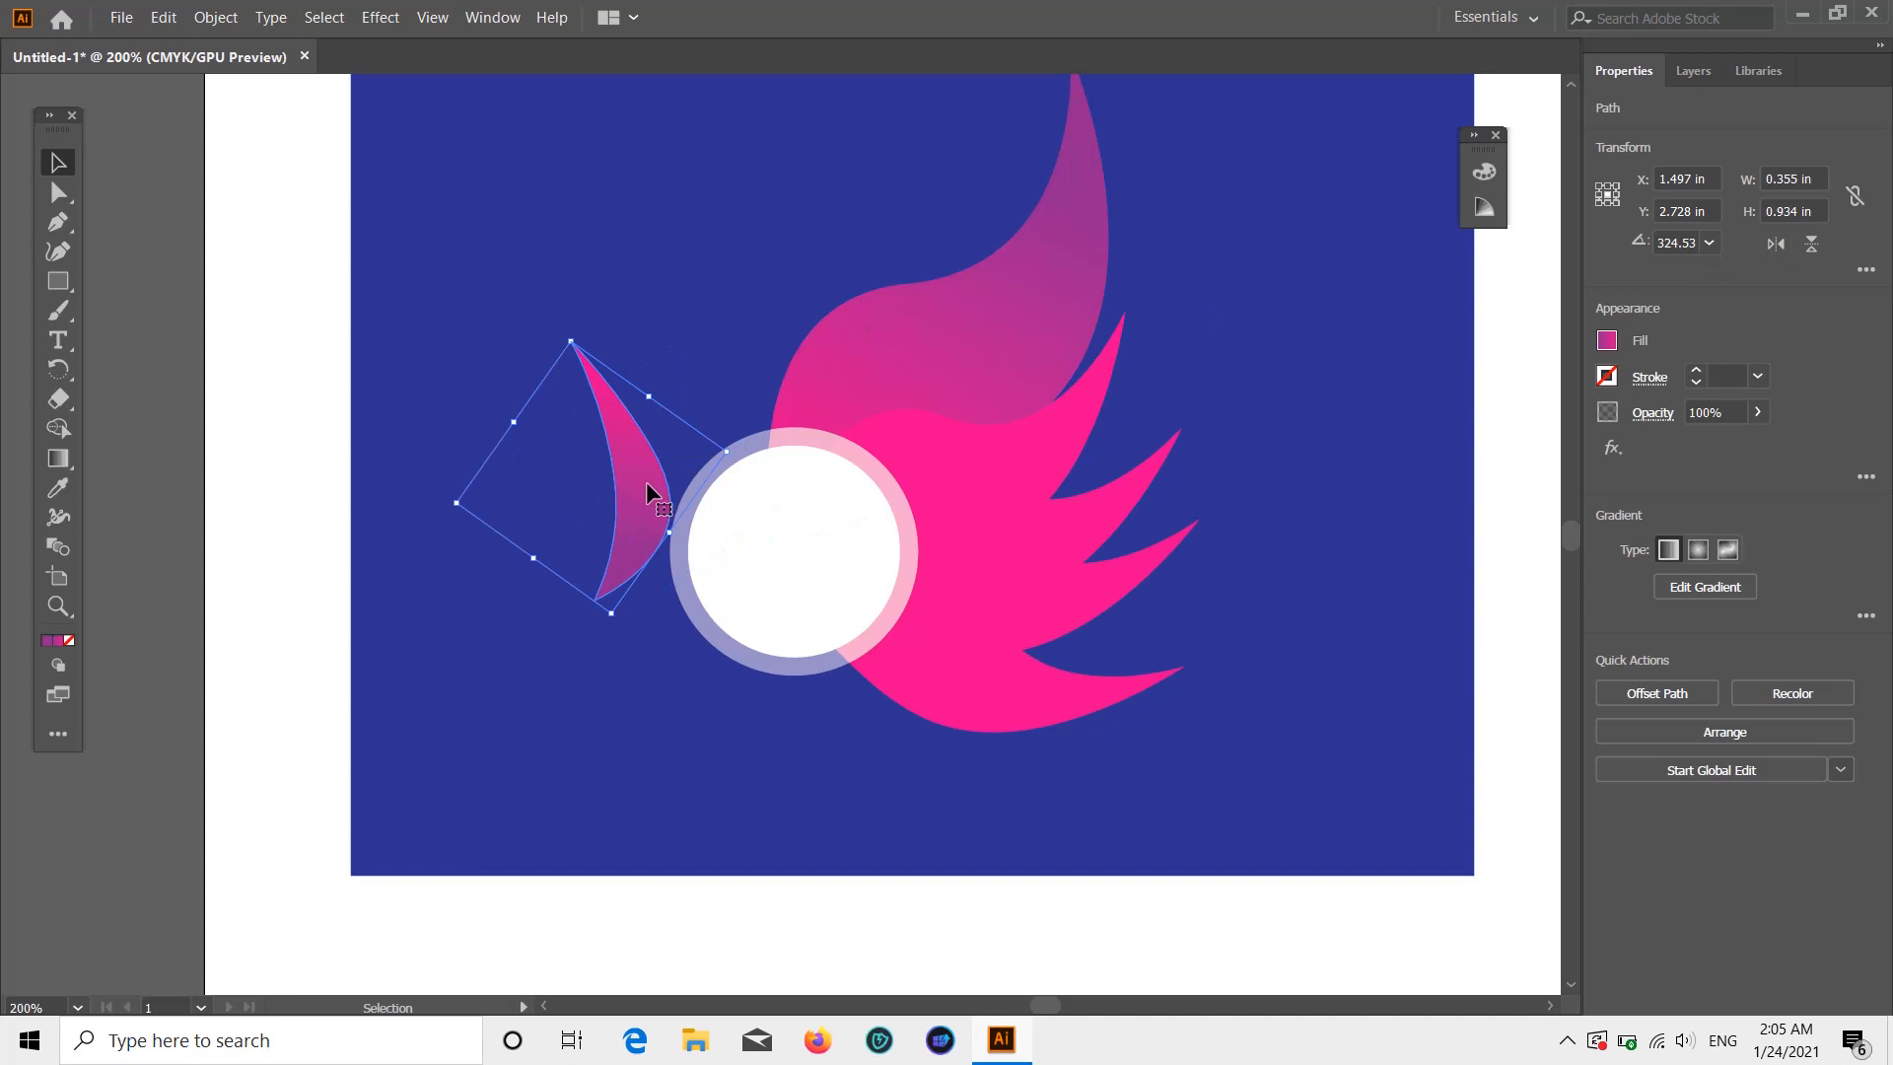
left_click_drag(647, 481, 648, 475)
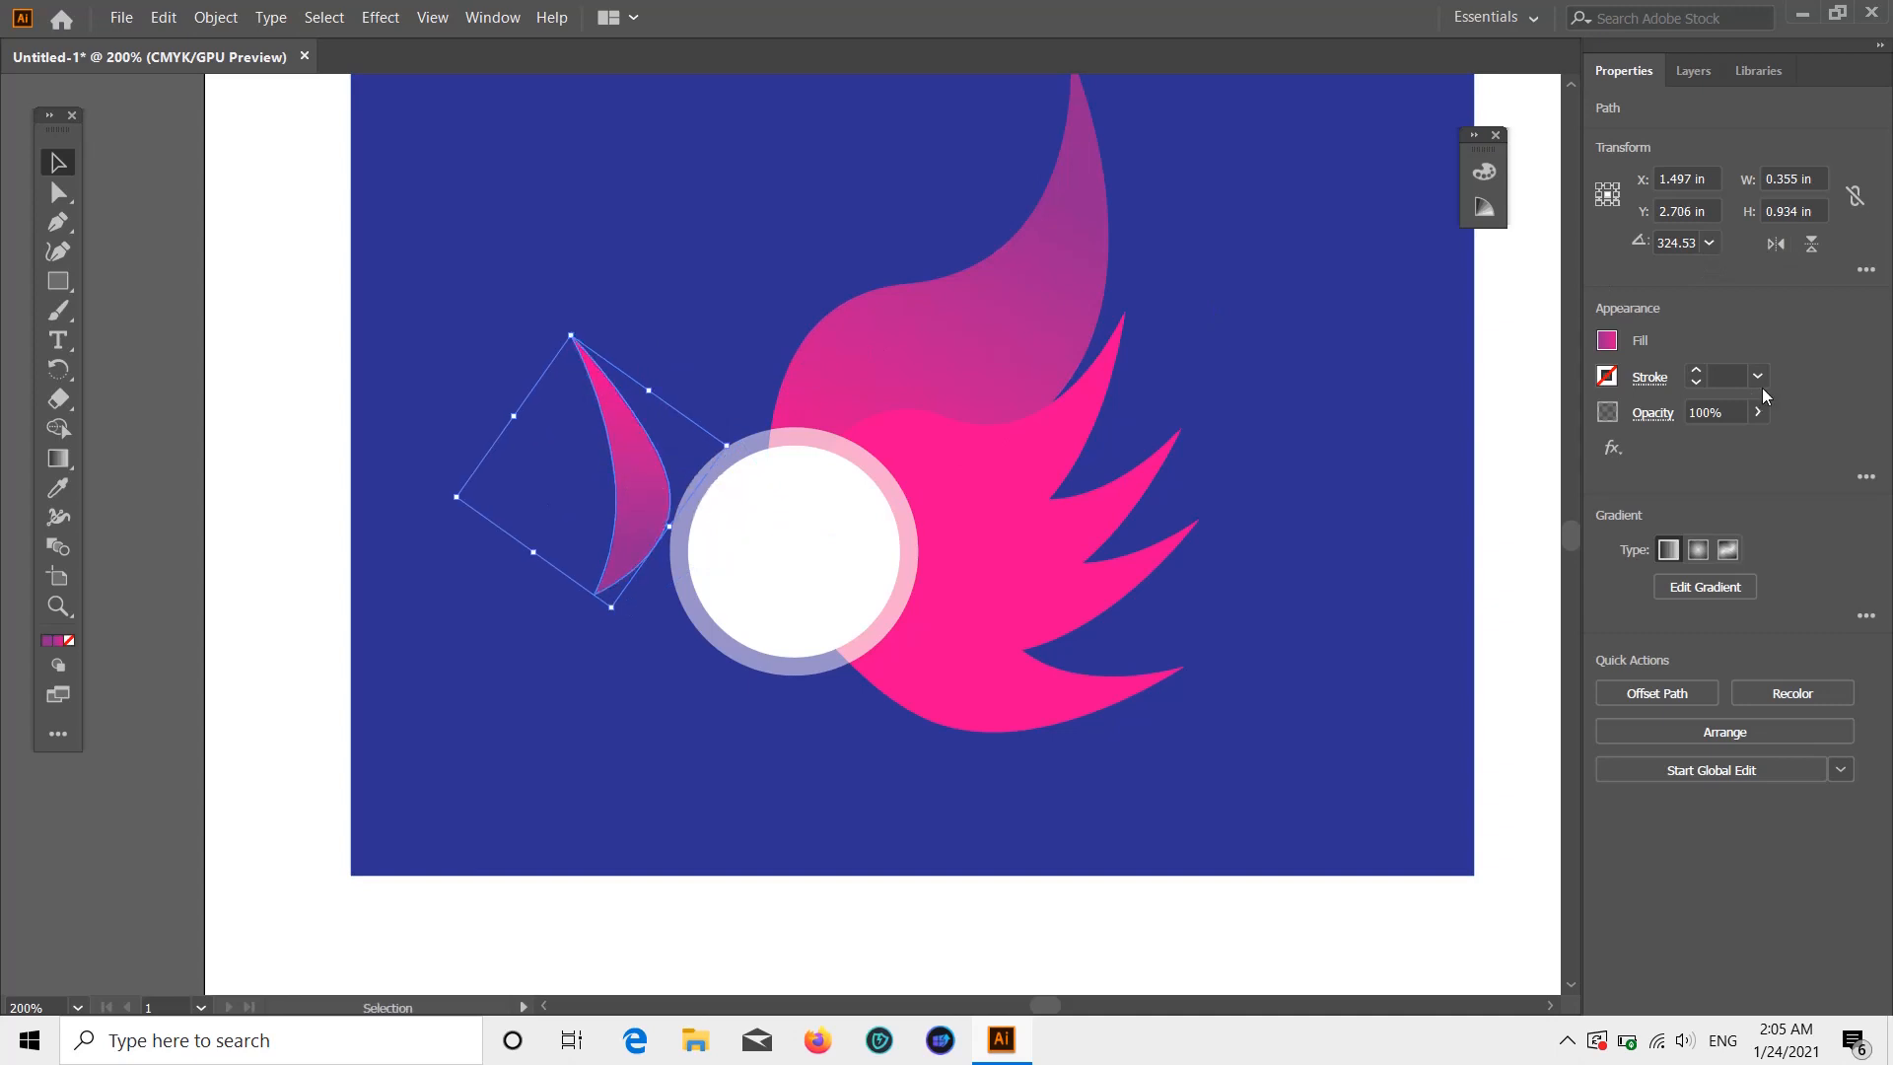
left_click(1775, 244)
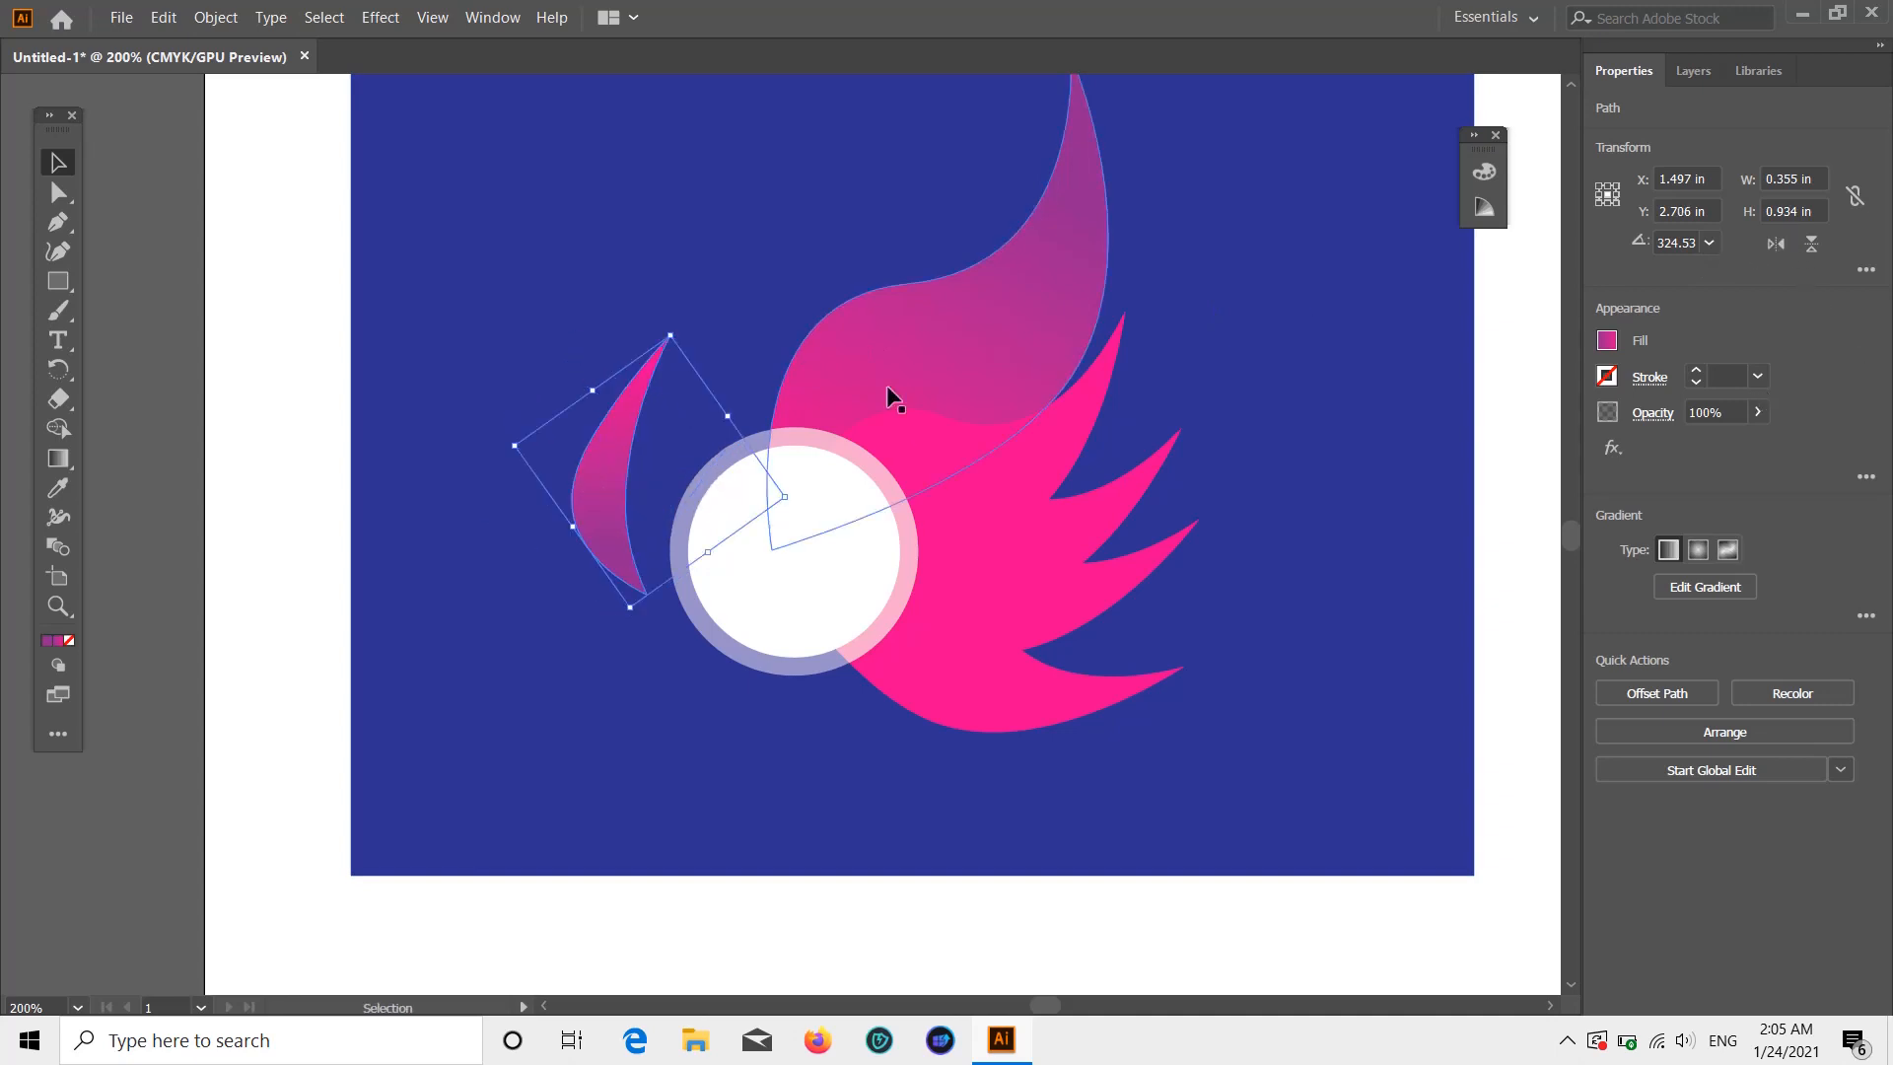
- Bend the horn's upper end with the Curvature tool into a bird's head with a beak pointing away from the circles
left_click(55, 255)
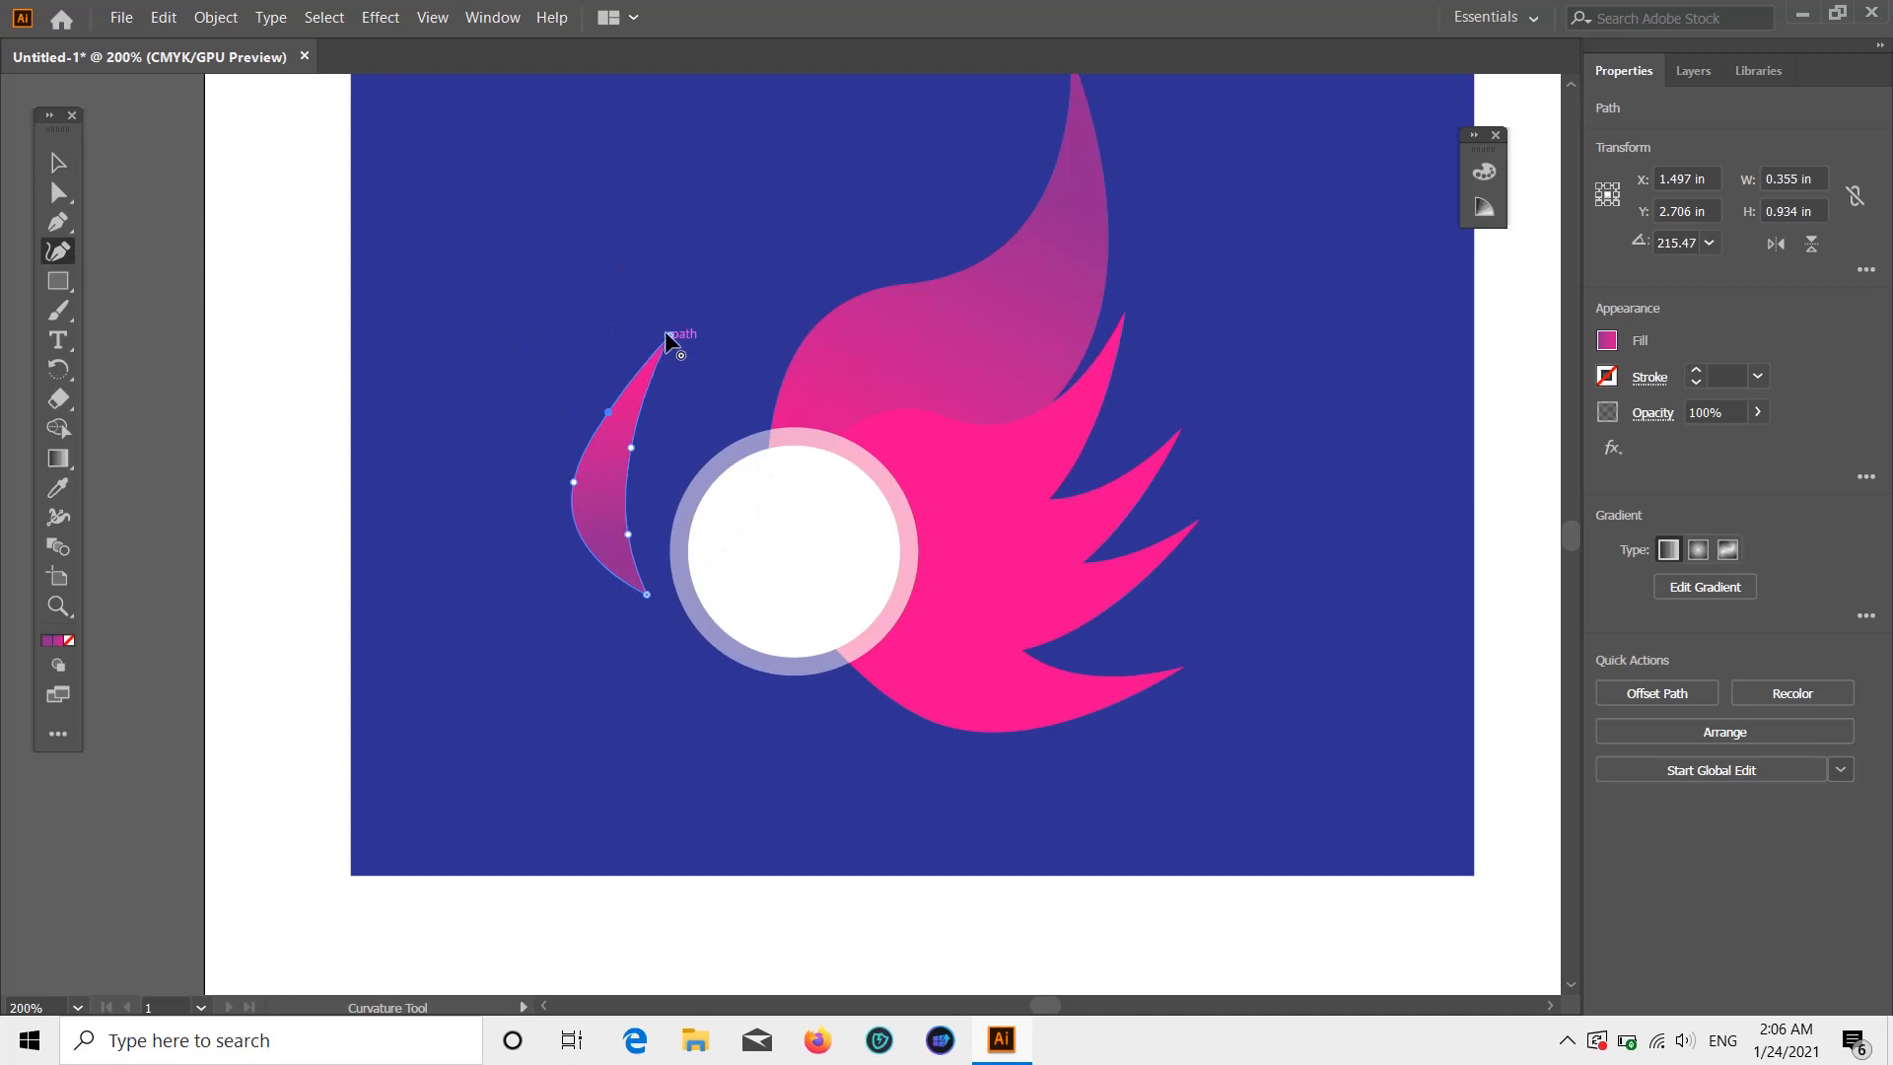
left_click_drag(670, 337, 602, 313)
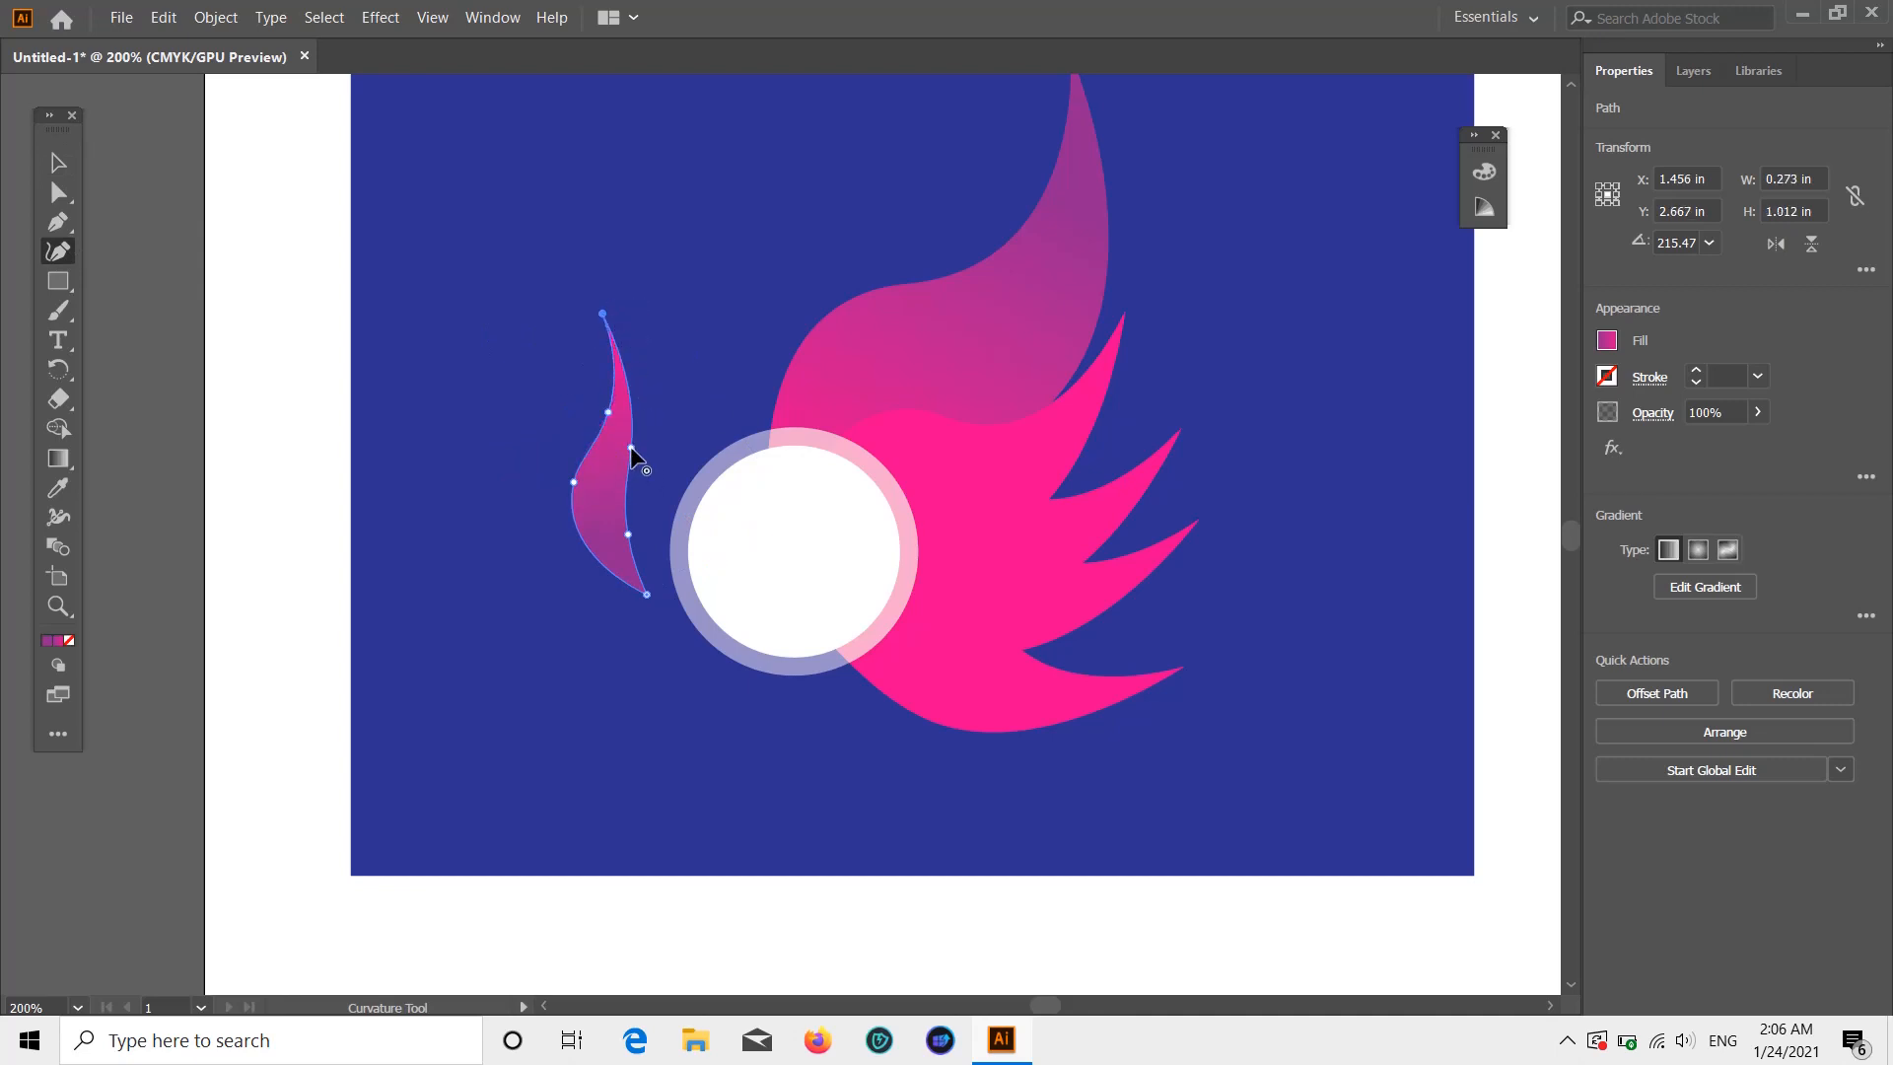
left_click_drag(632, 448, 630, 401)
left_click_drag(604, 315, 696, 376)
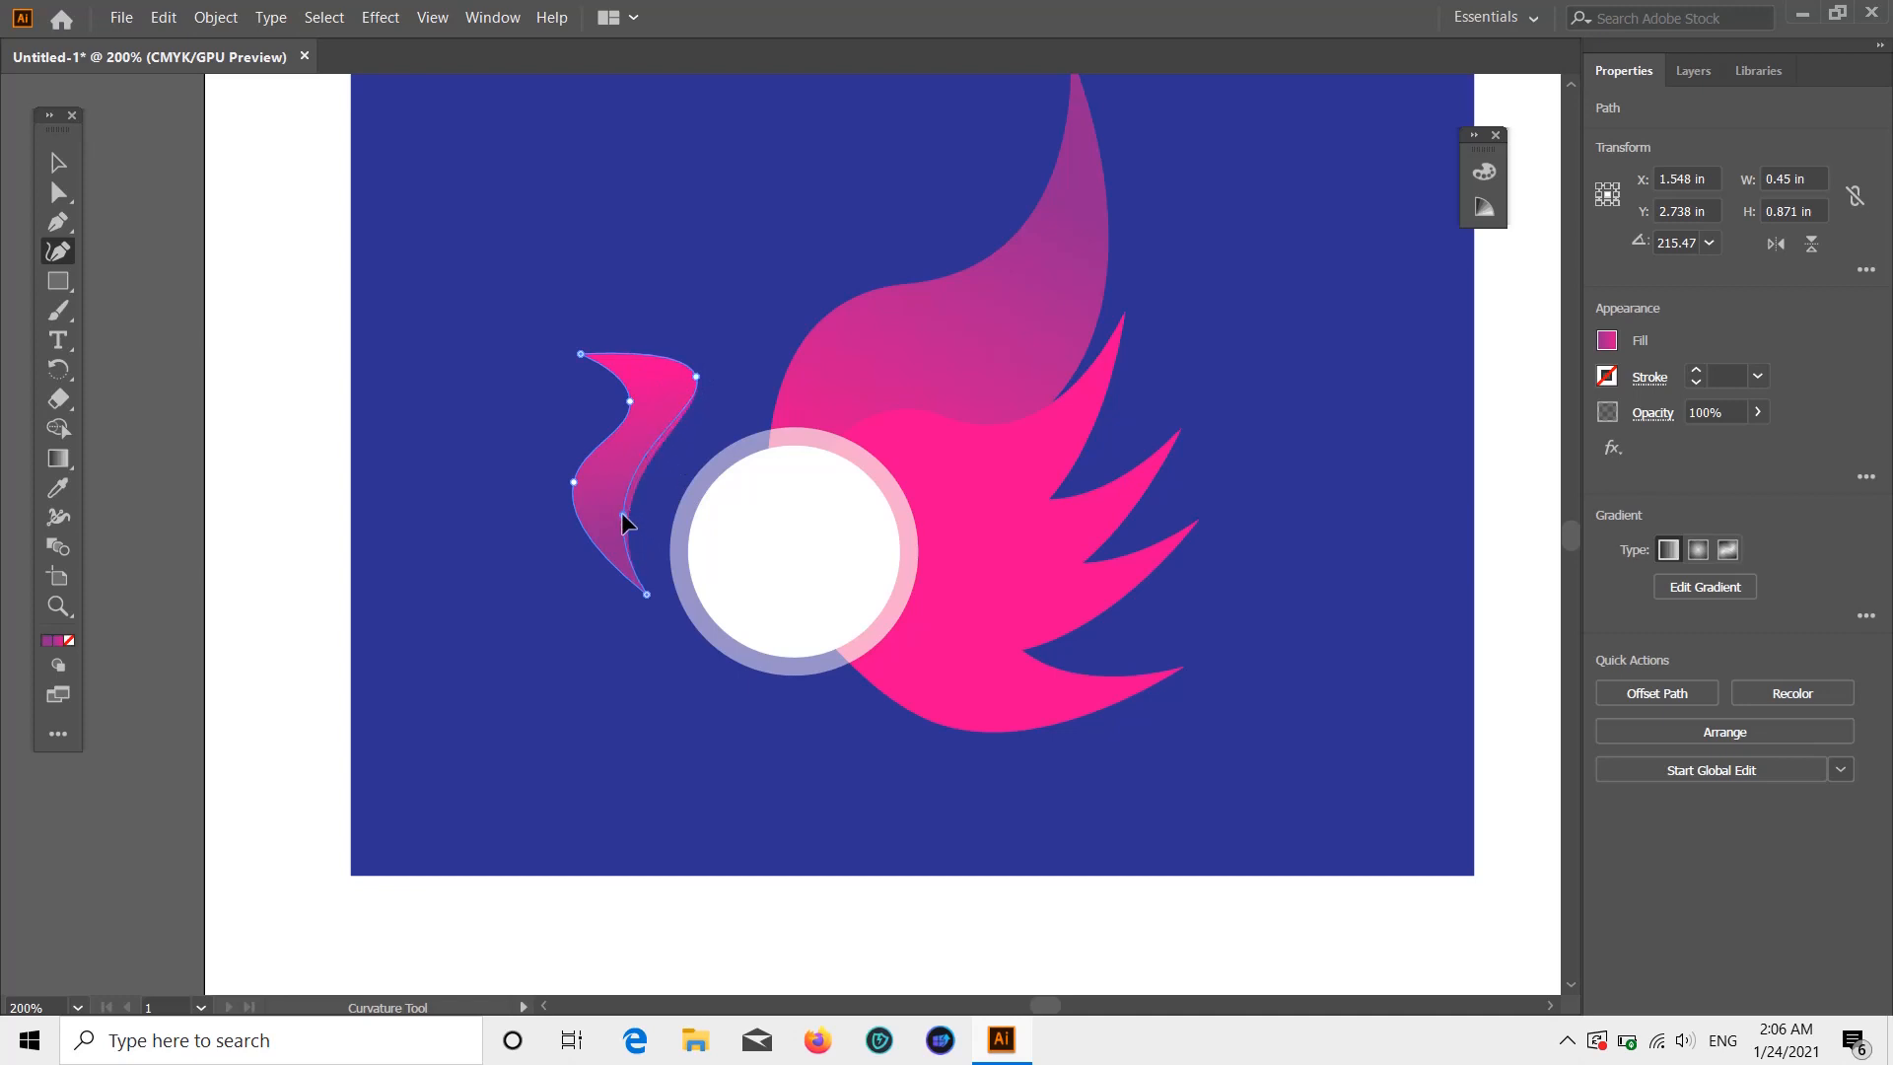
- Refine the bird's neck by shifting its lower tip and inner-edge anchor toward the circles, then adjust the throat curve and beak tip
left_click_drag(647, 593, 664, 593)
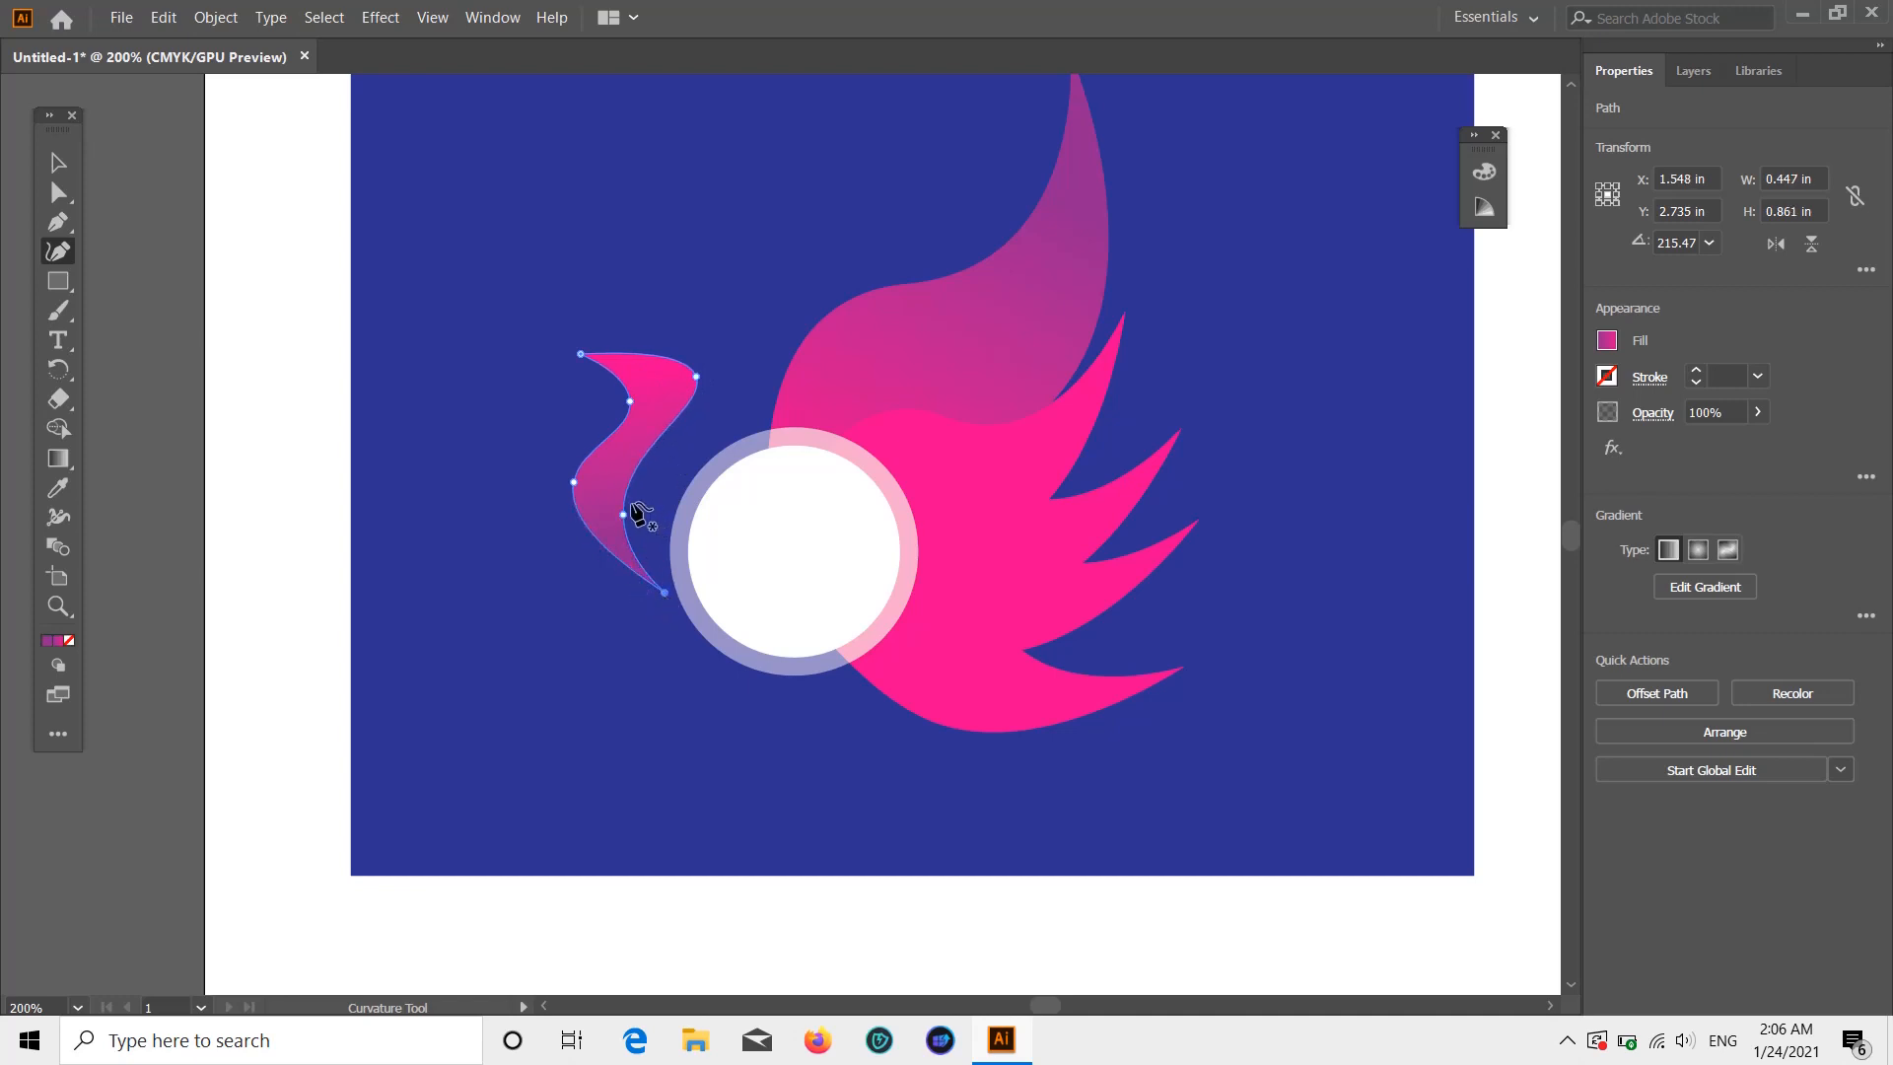
left_click_drag(632, 512, 648, 494)
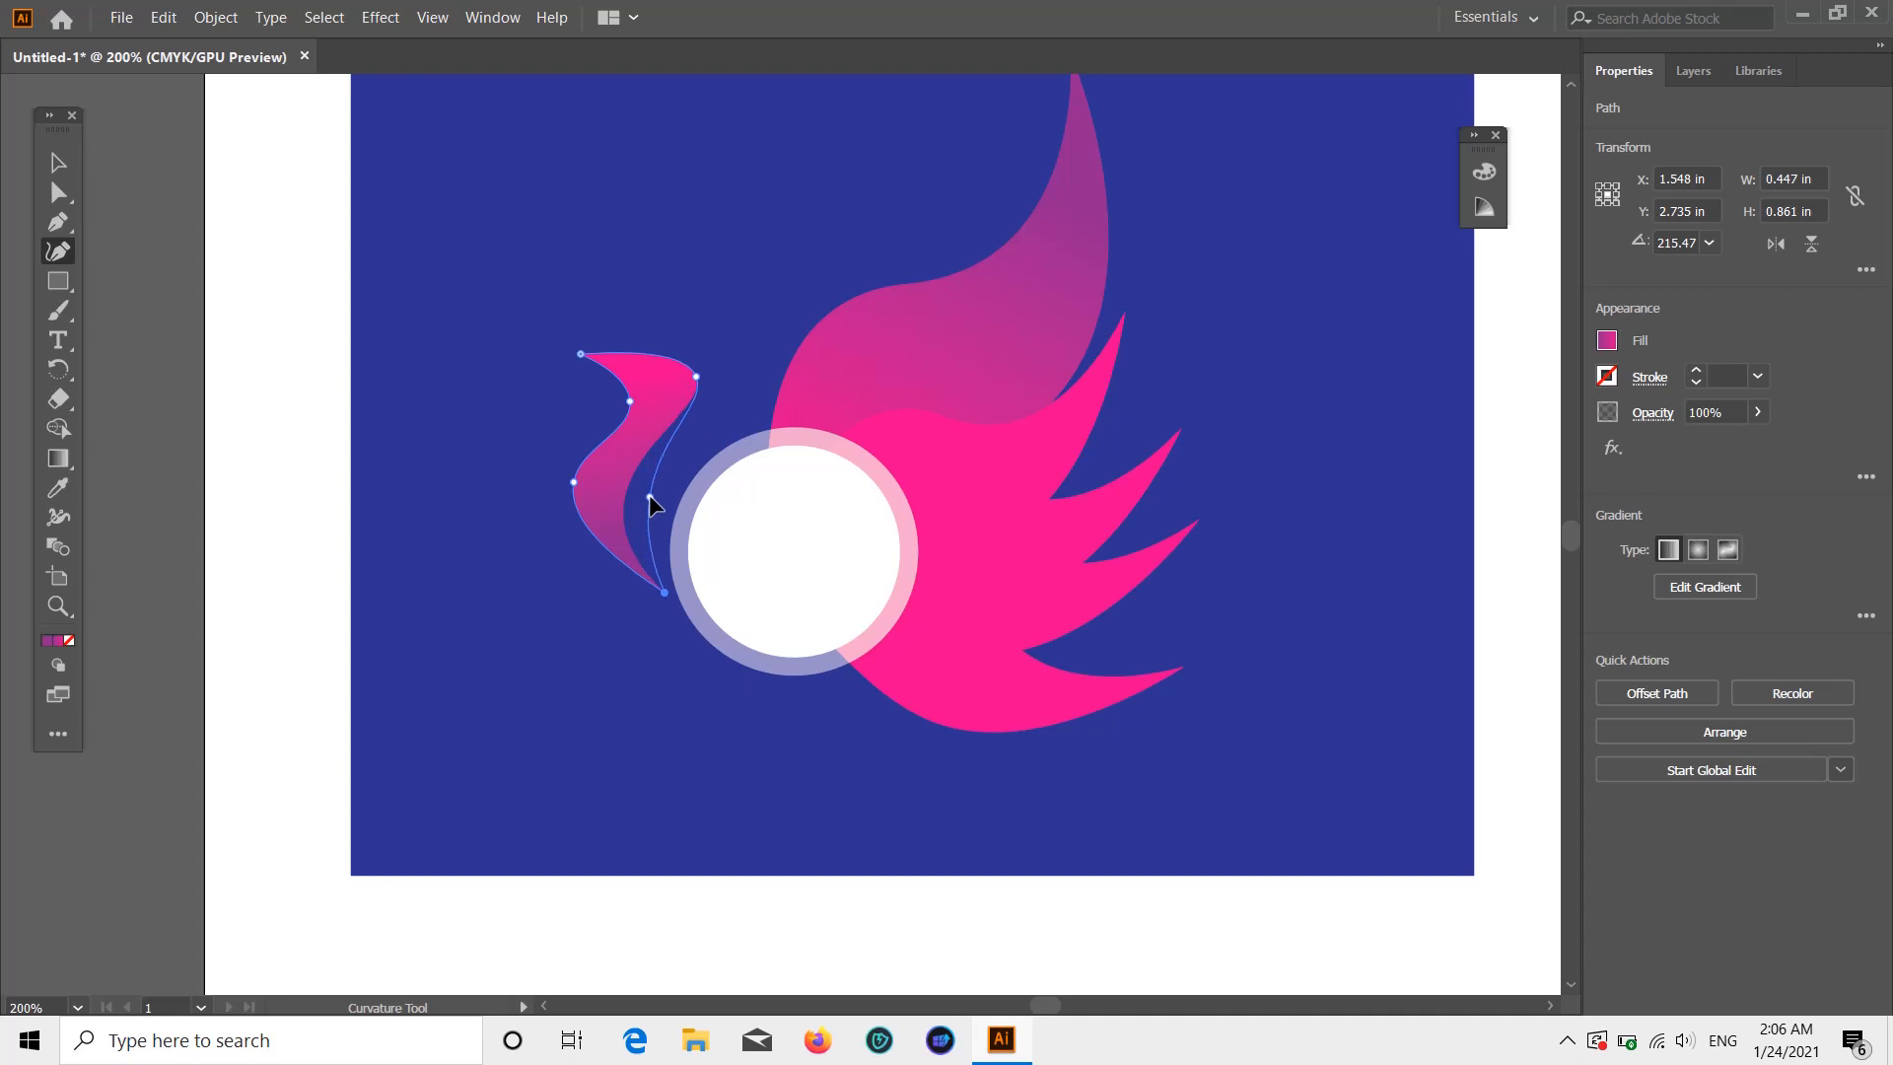
left_click(642, 399)
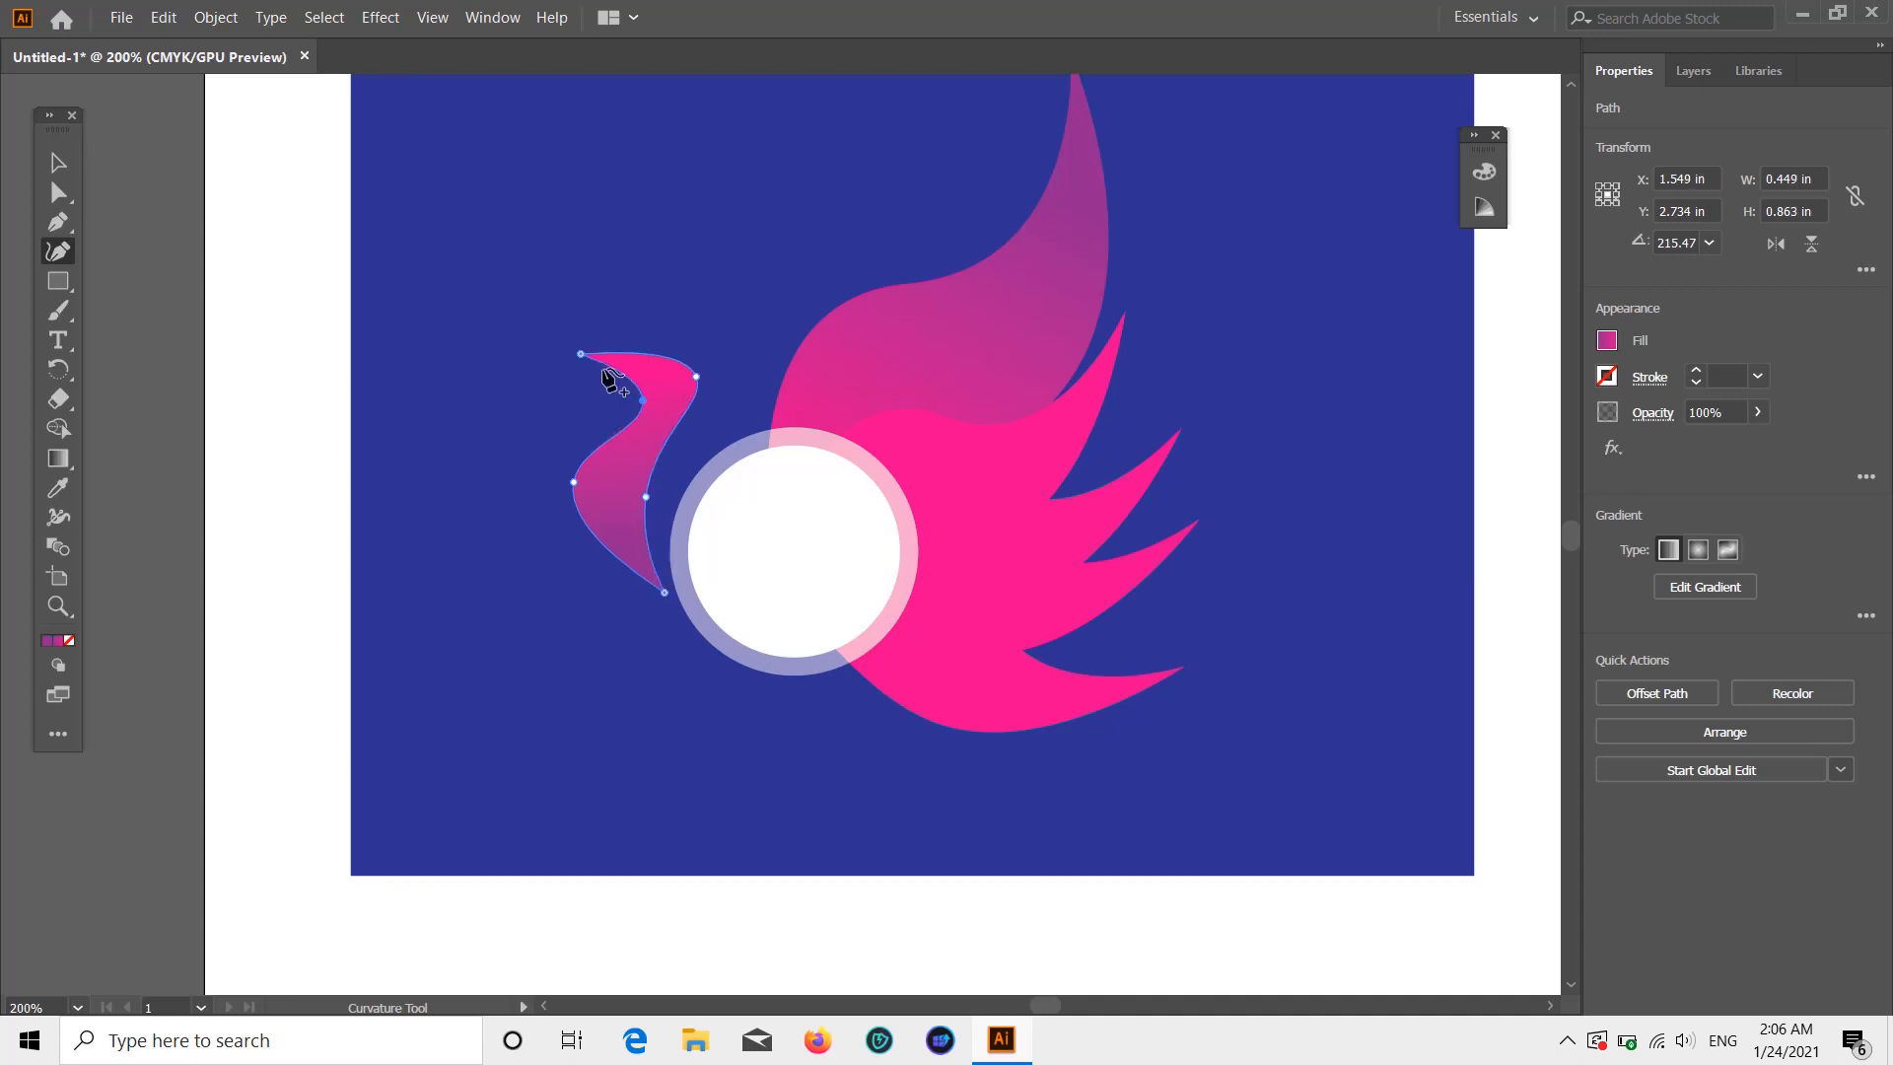
left_click_drag(580, 354, 596, 375)
left_click(57, 163)
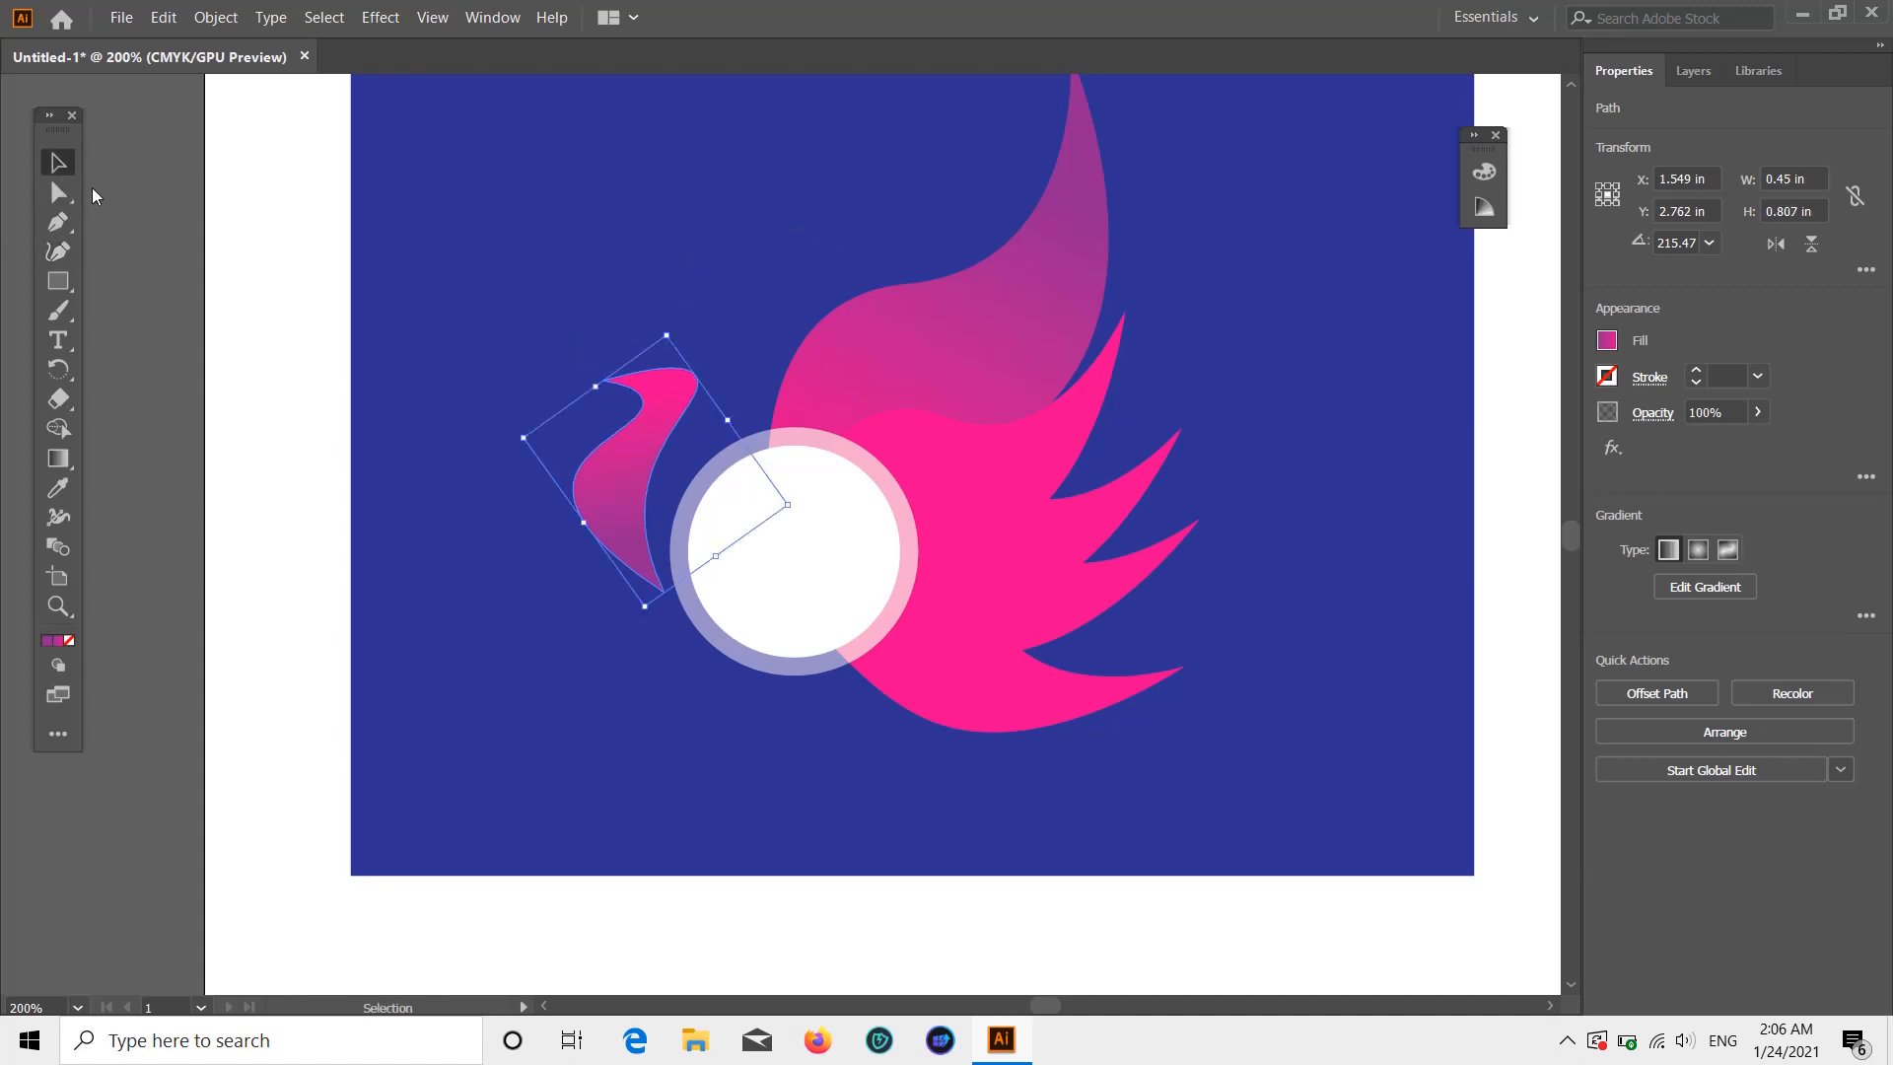
- Slim the bird's neck by pulling the anchor on its circle-facing edge slightly away from the circles with the Curvature tool
scroll(452, 329, "down", 2)
scroll(552, 449, "up", 1)
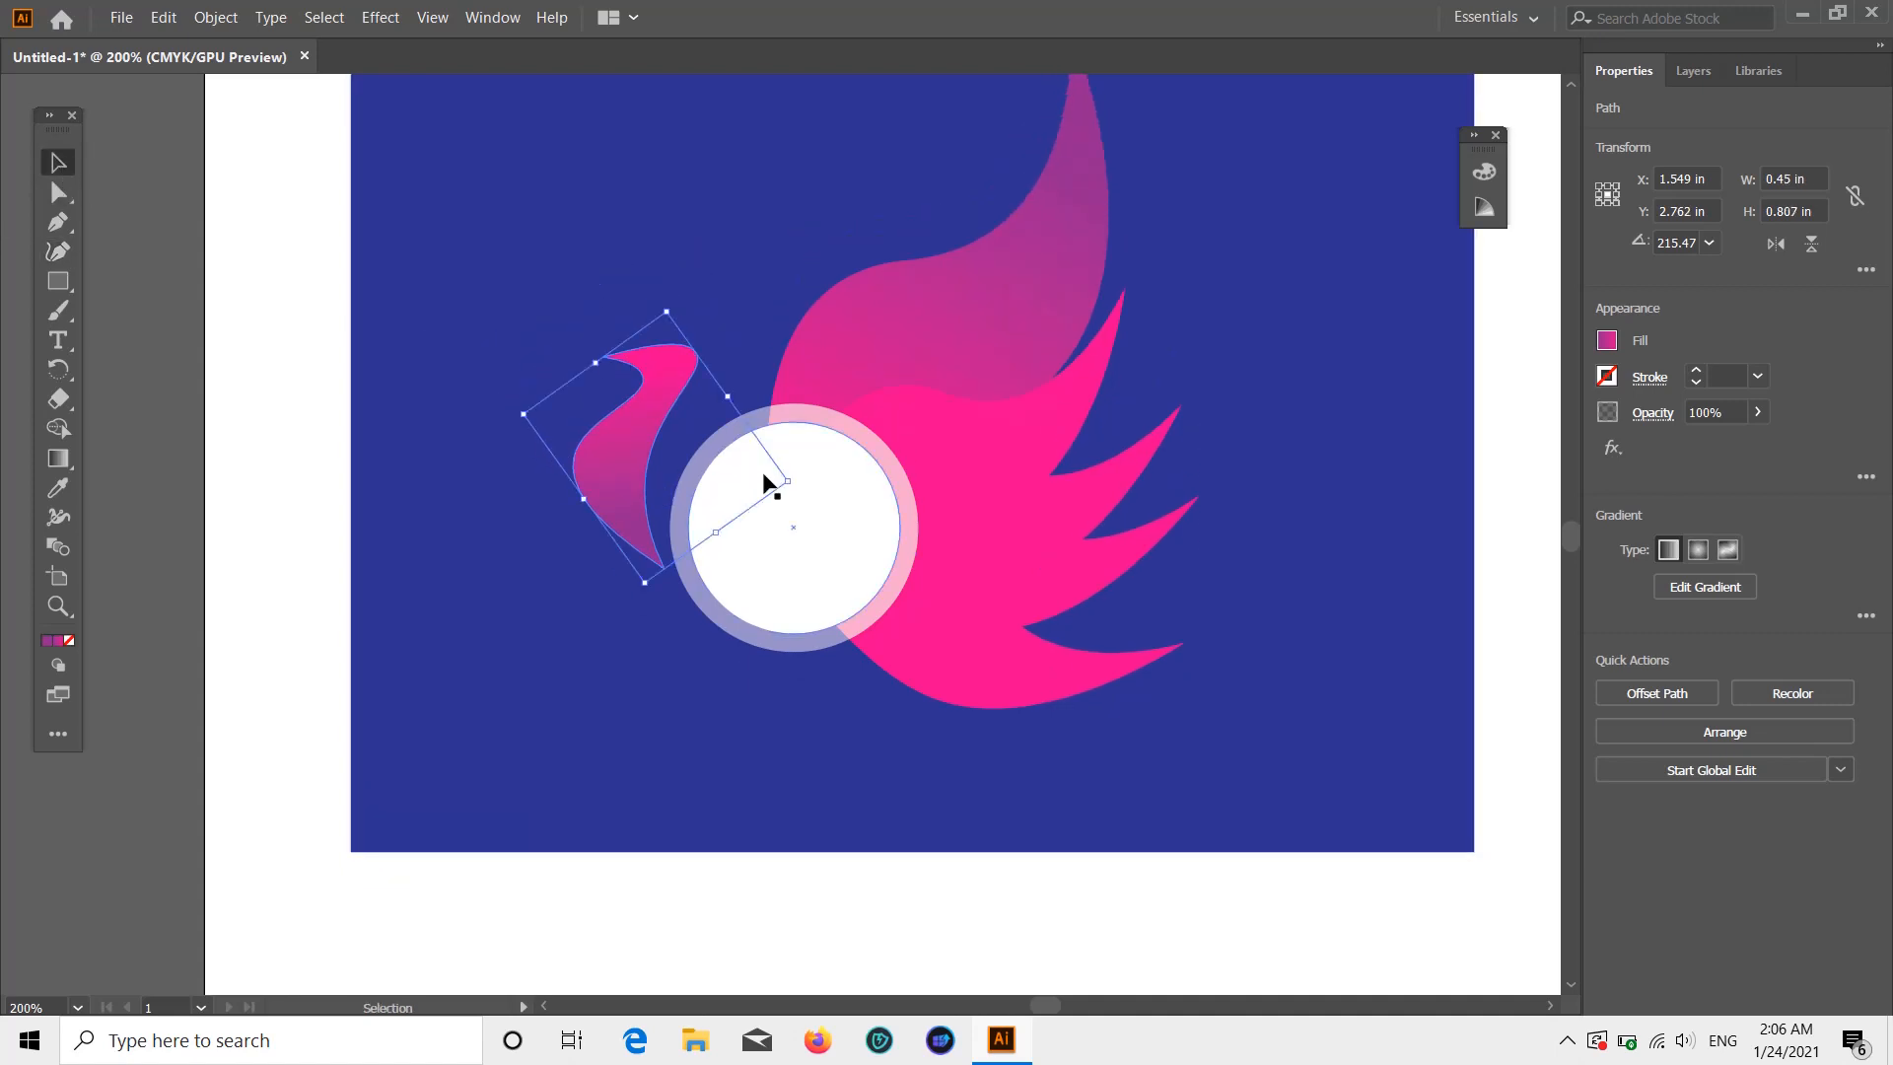
left_click(52, 248)
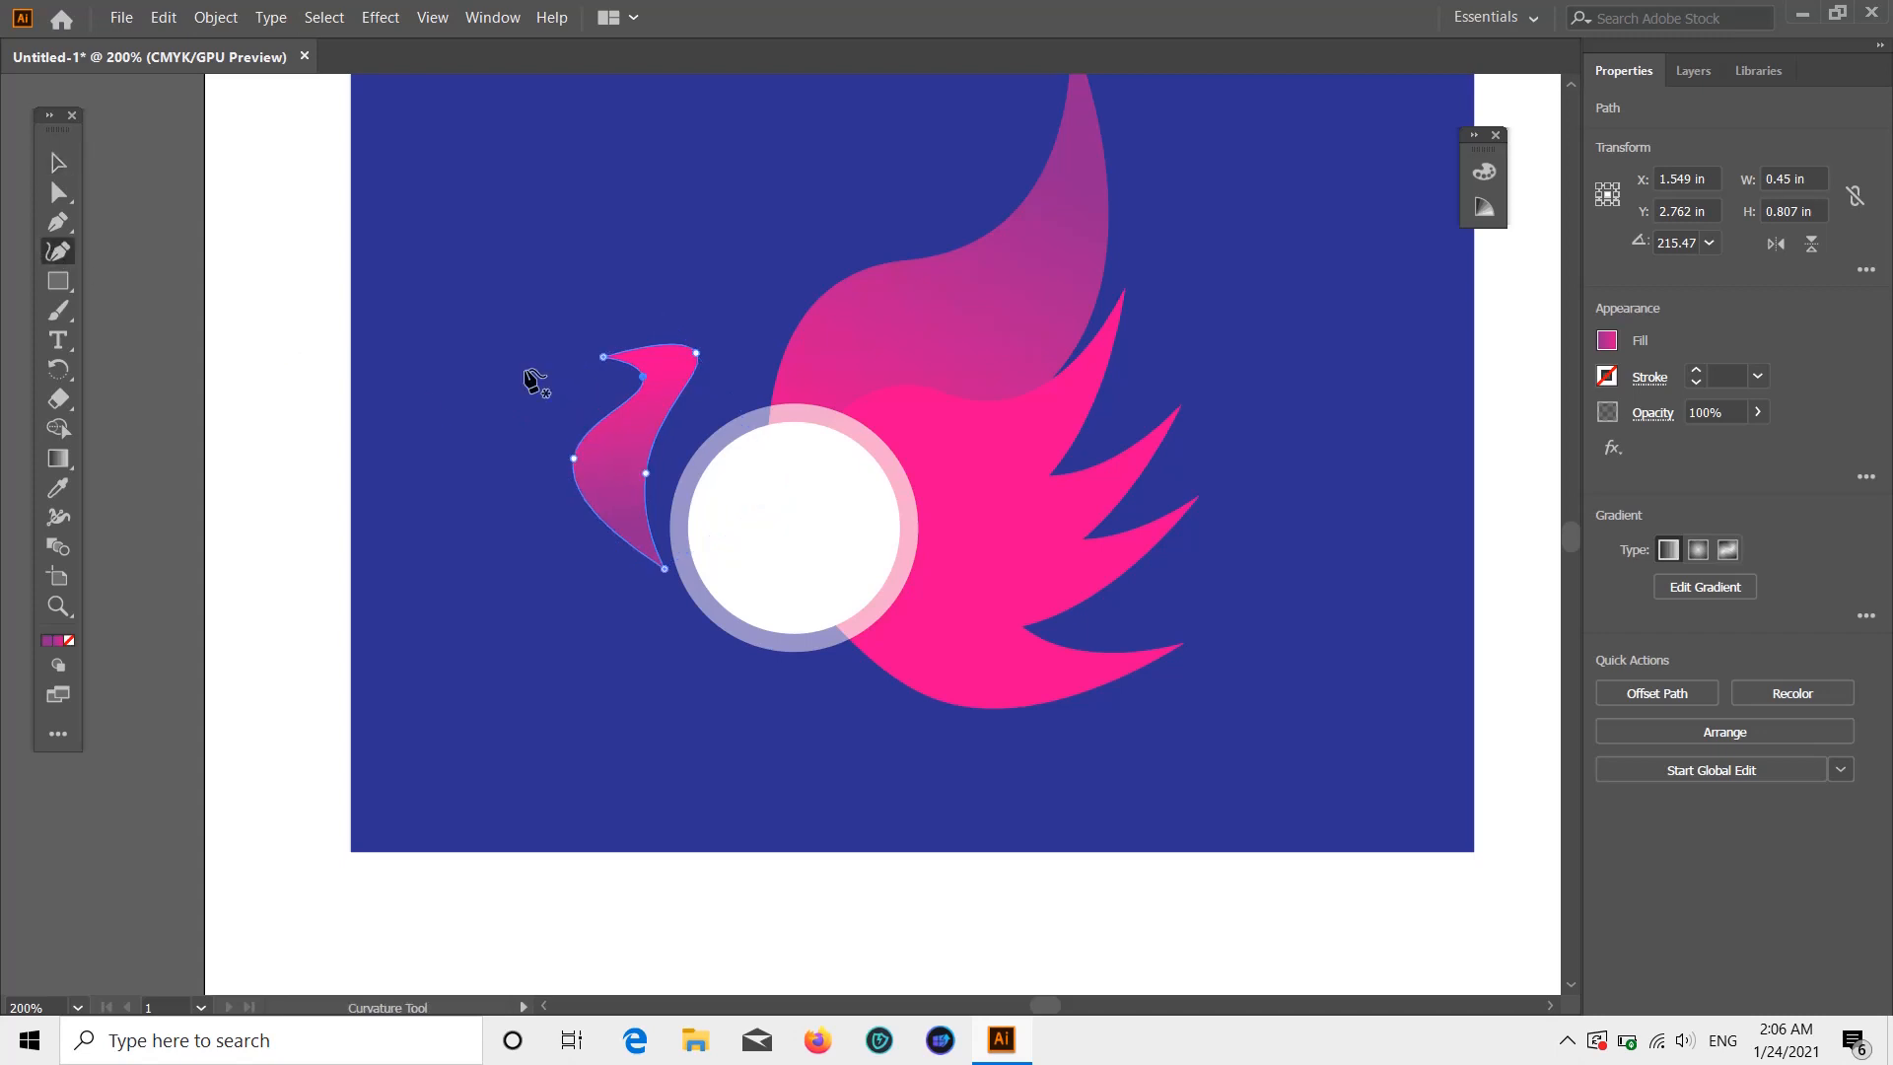
left_click(637, 469)
left_click(59, 165)
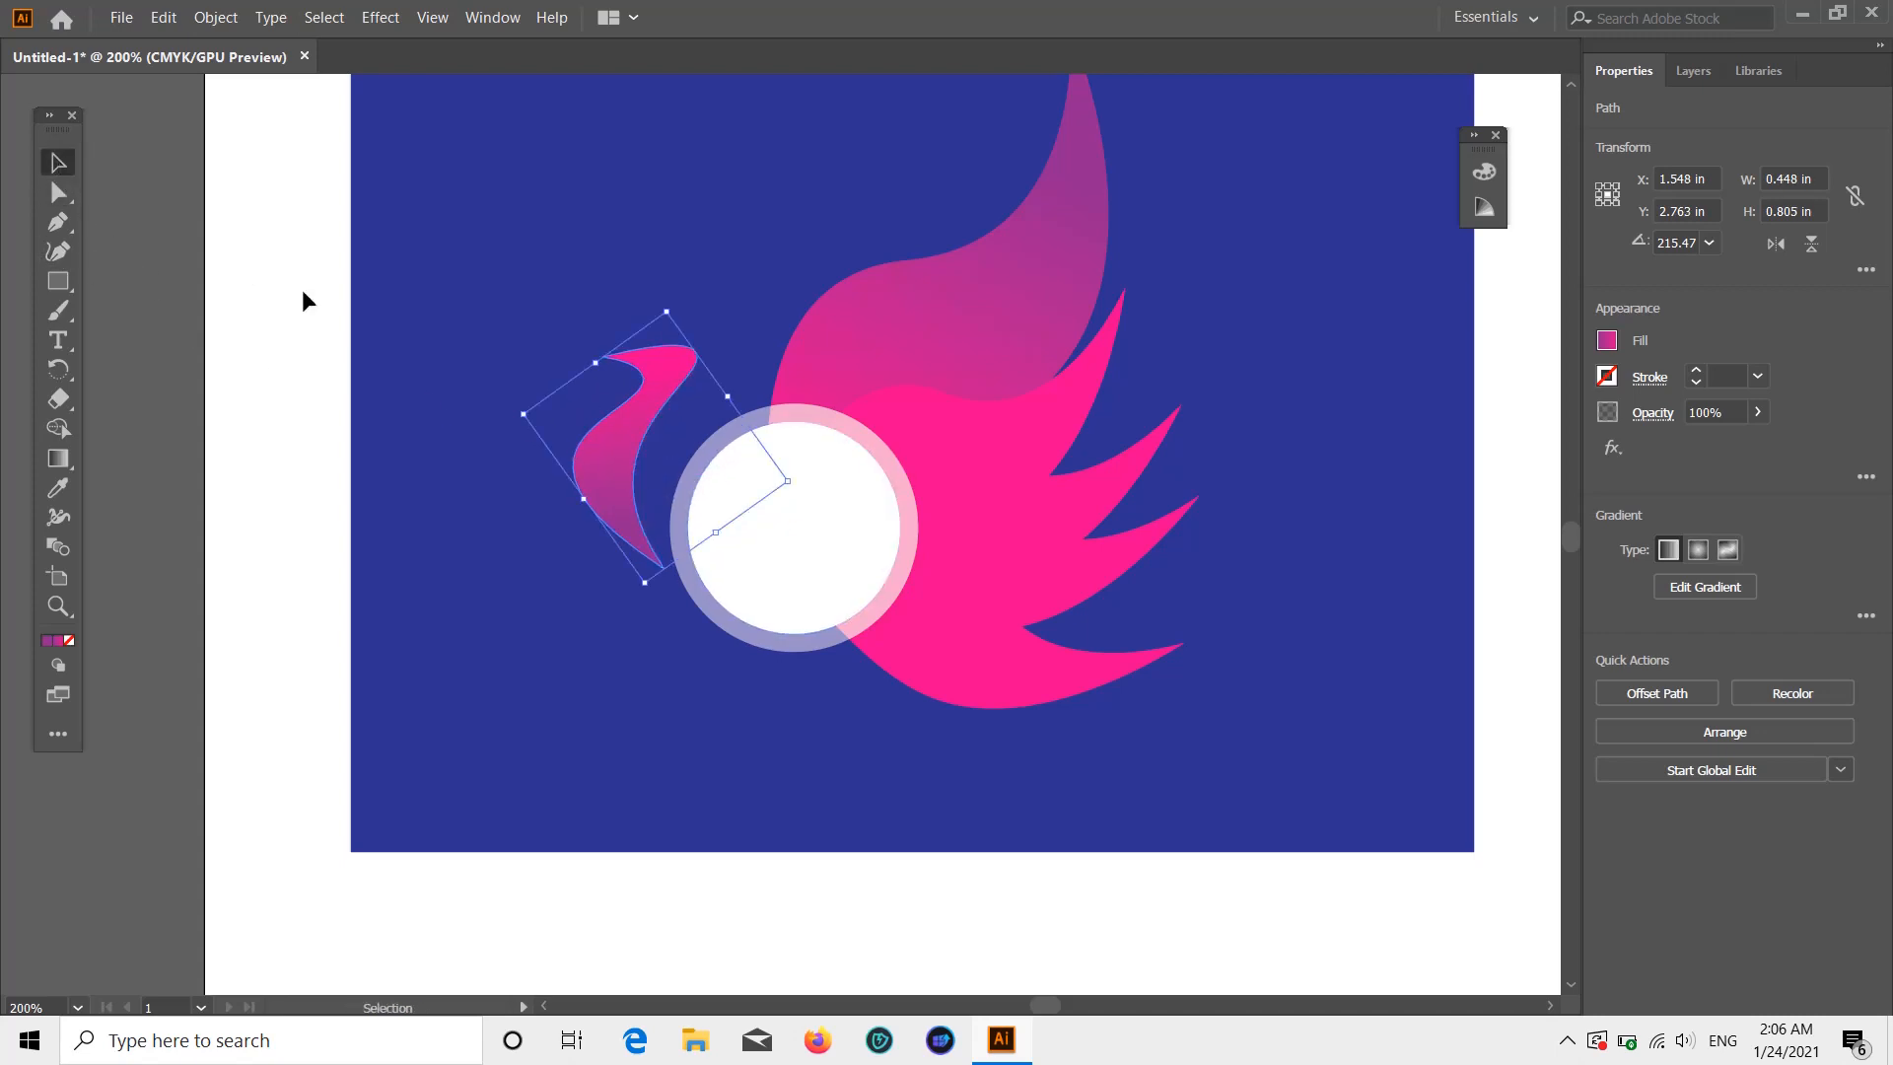
scroll(301, 292, "down", 1)
left_click(639, 639)
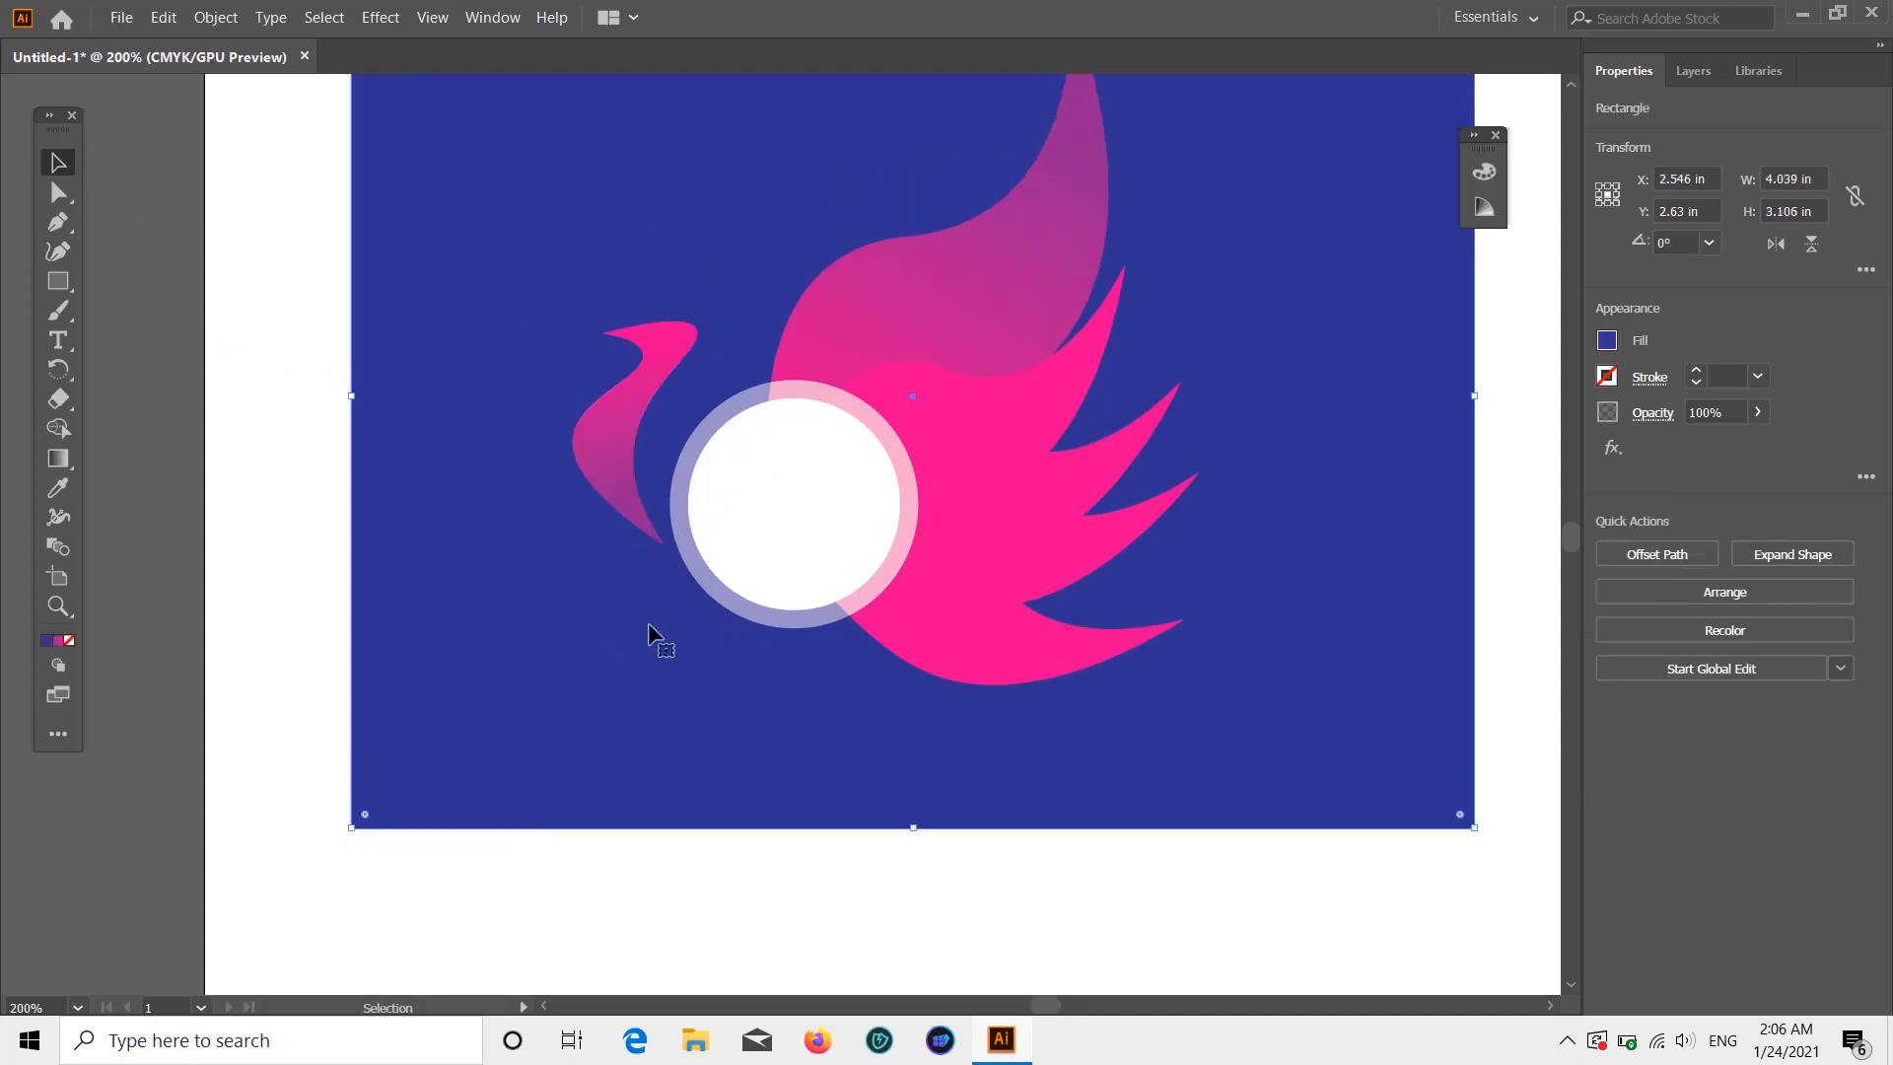
- Add the text LOGO NAME on two lines inside the white circle
left_click(60, 341)
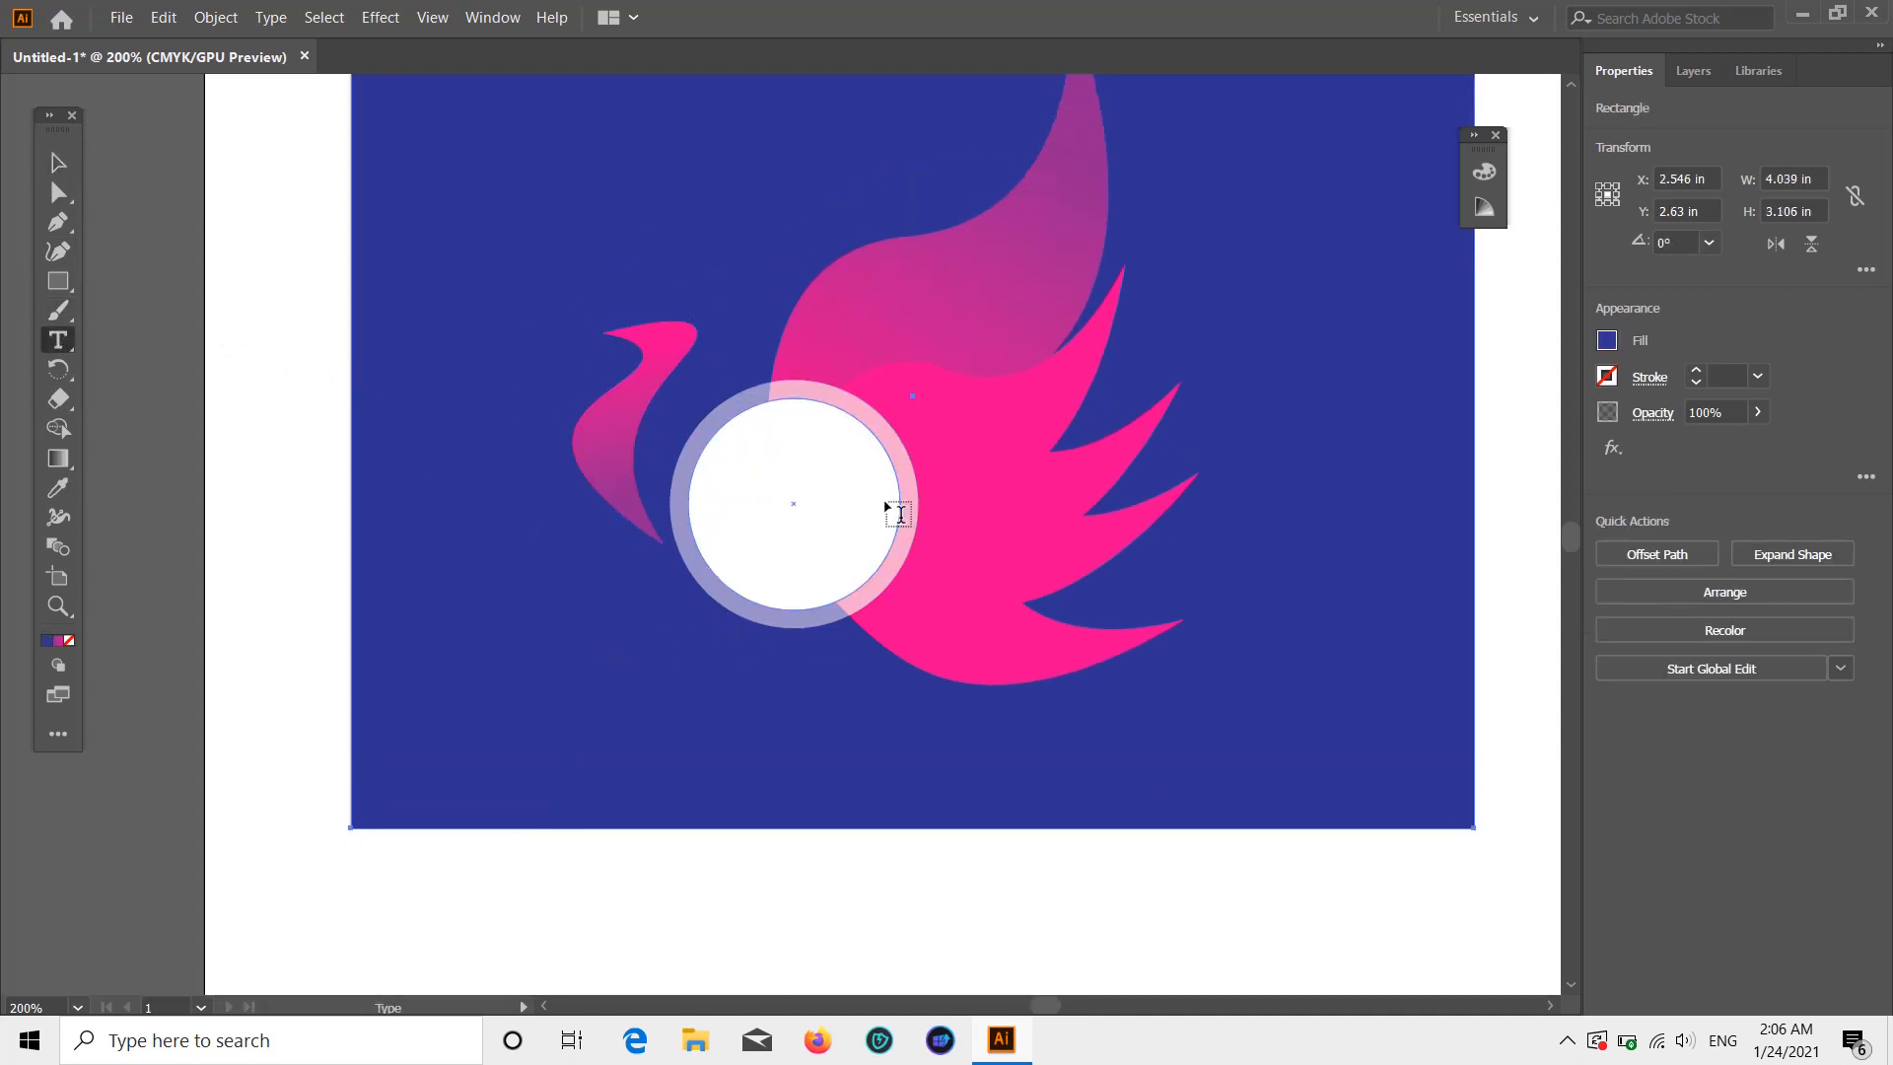
left_click(731, 498)
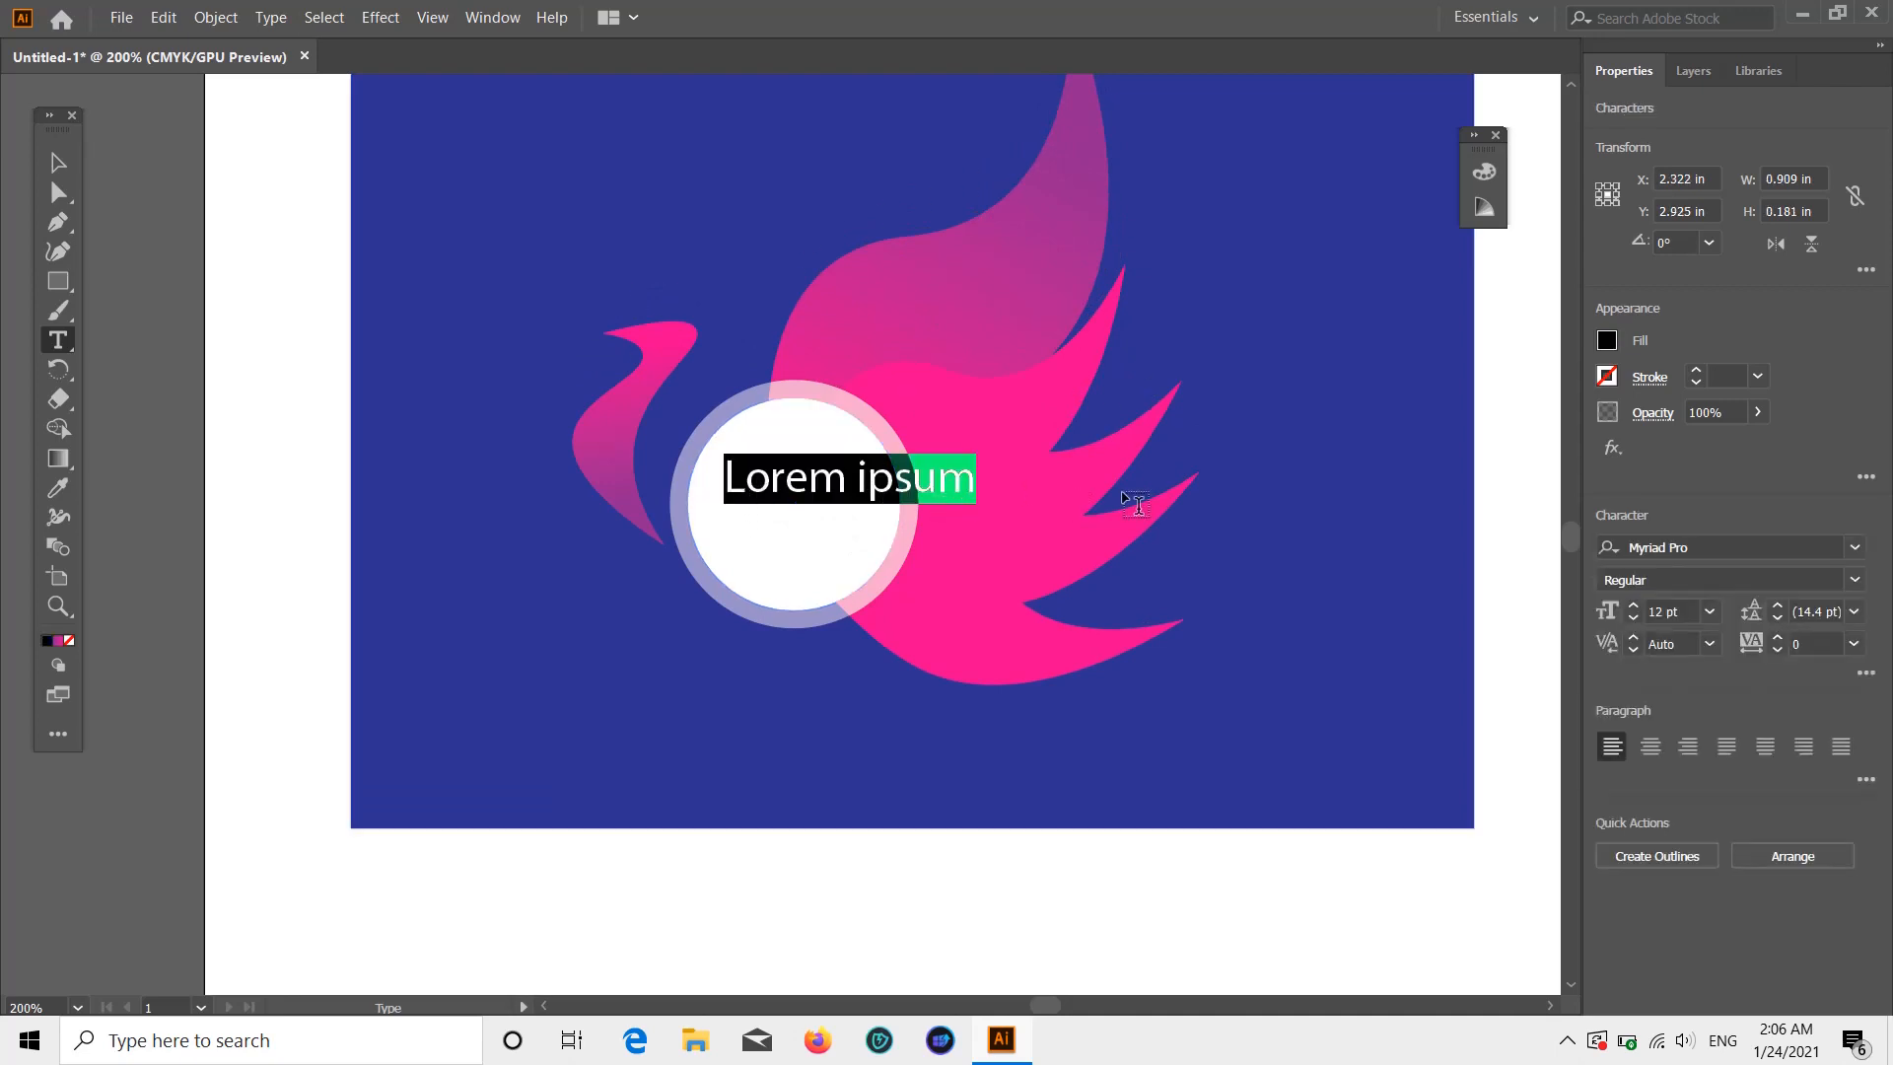
key("BackSpace")
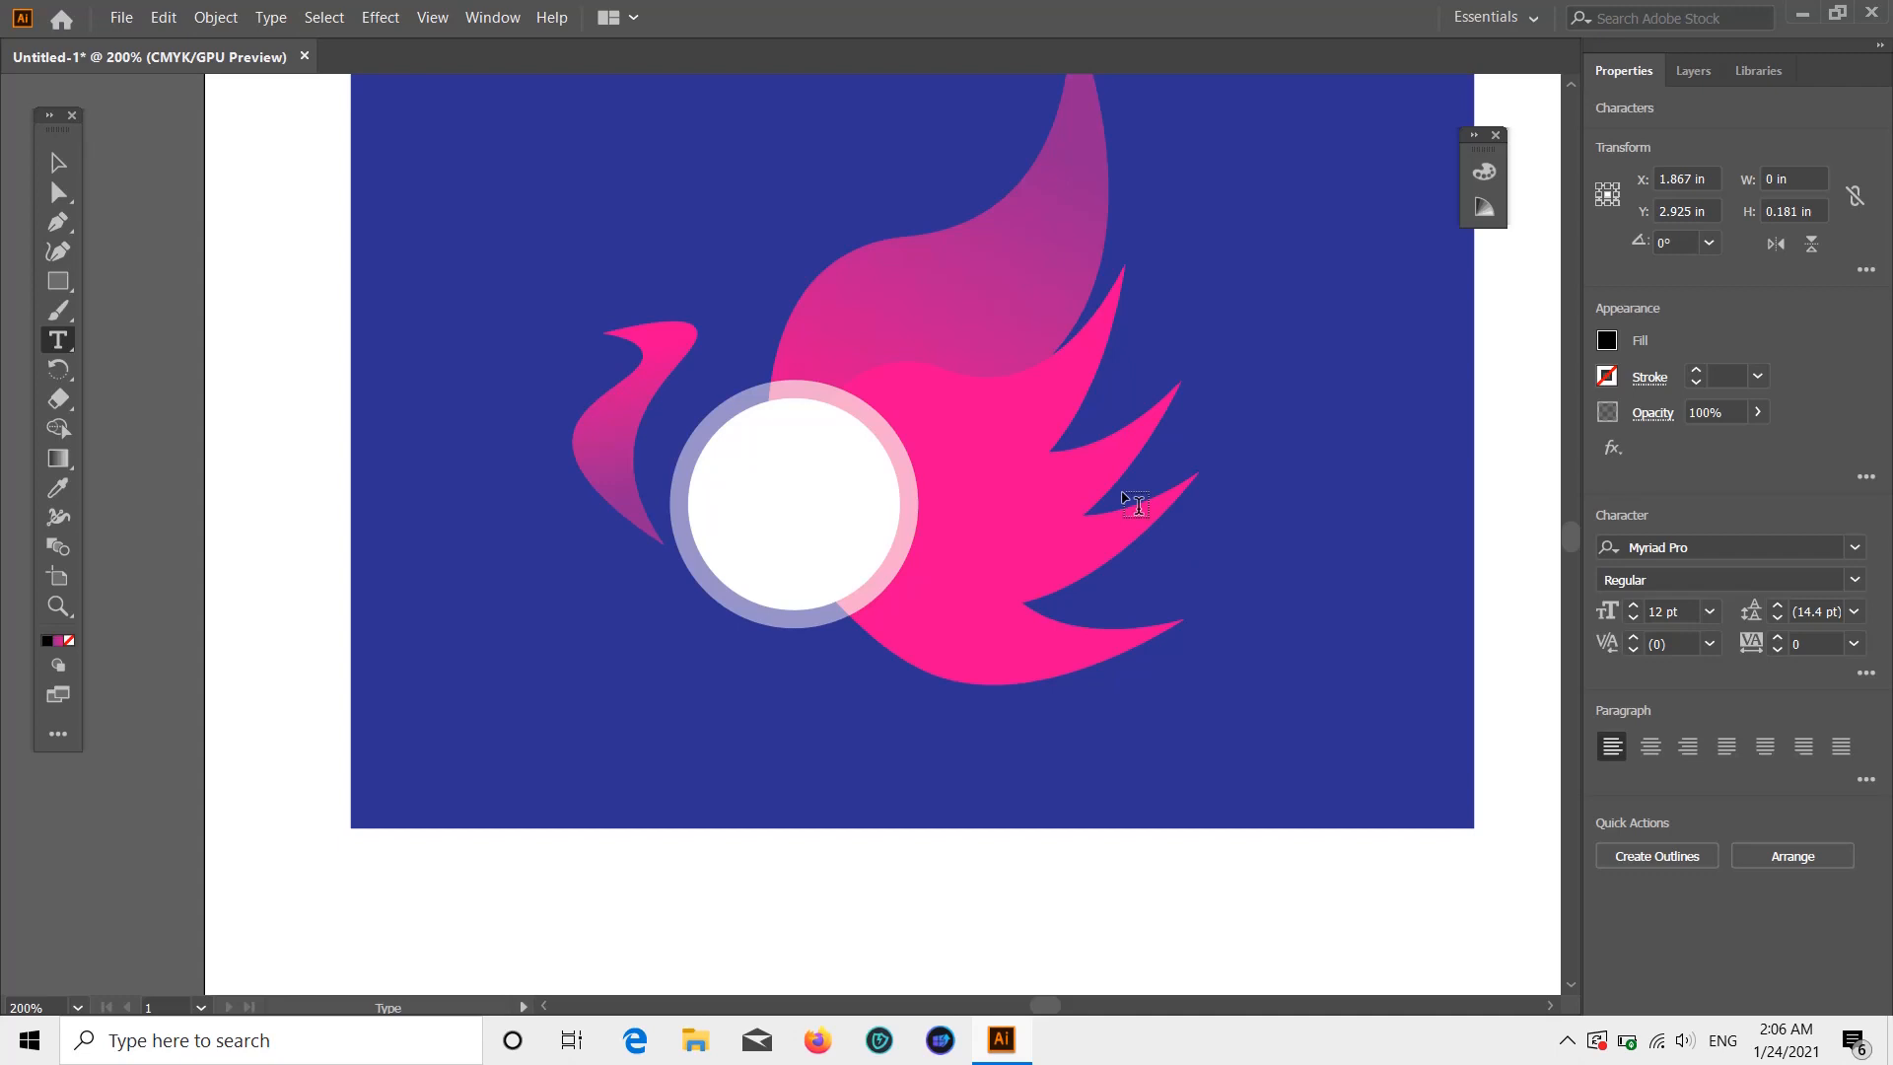
type("M")
key("BackSpace")
type("Lo")
key("BackSpace")
type("OGO ")
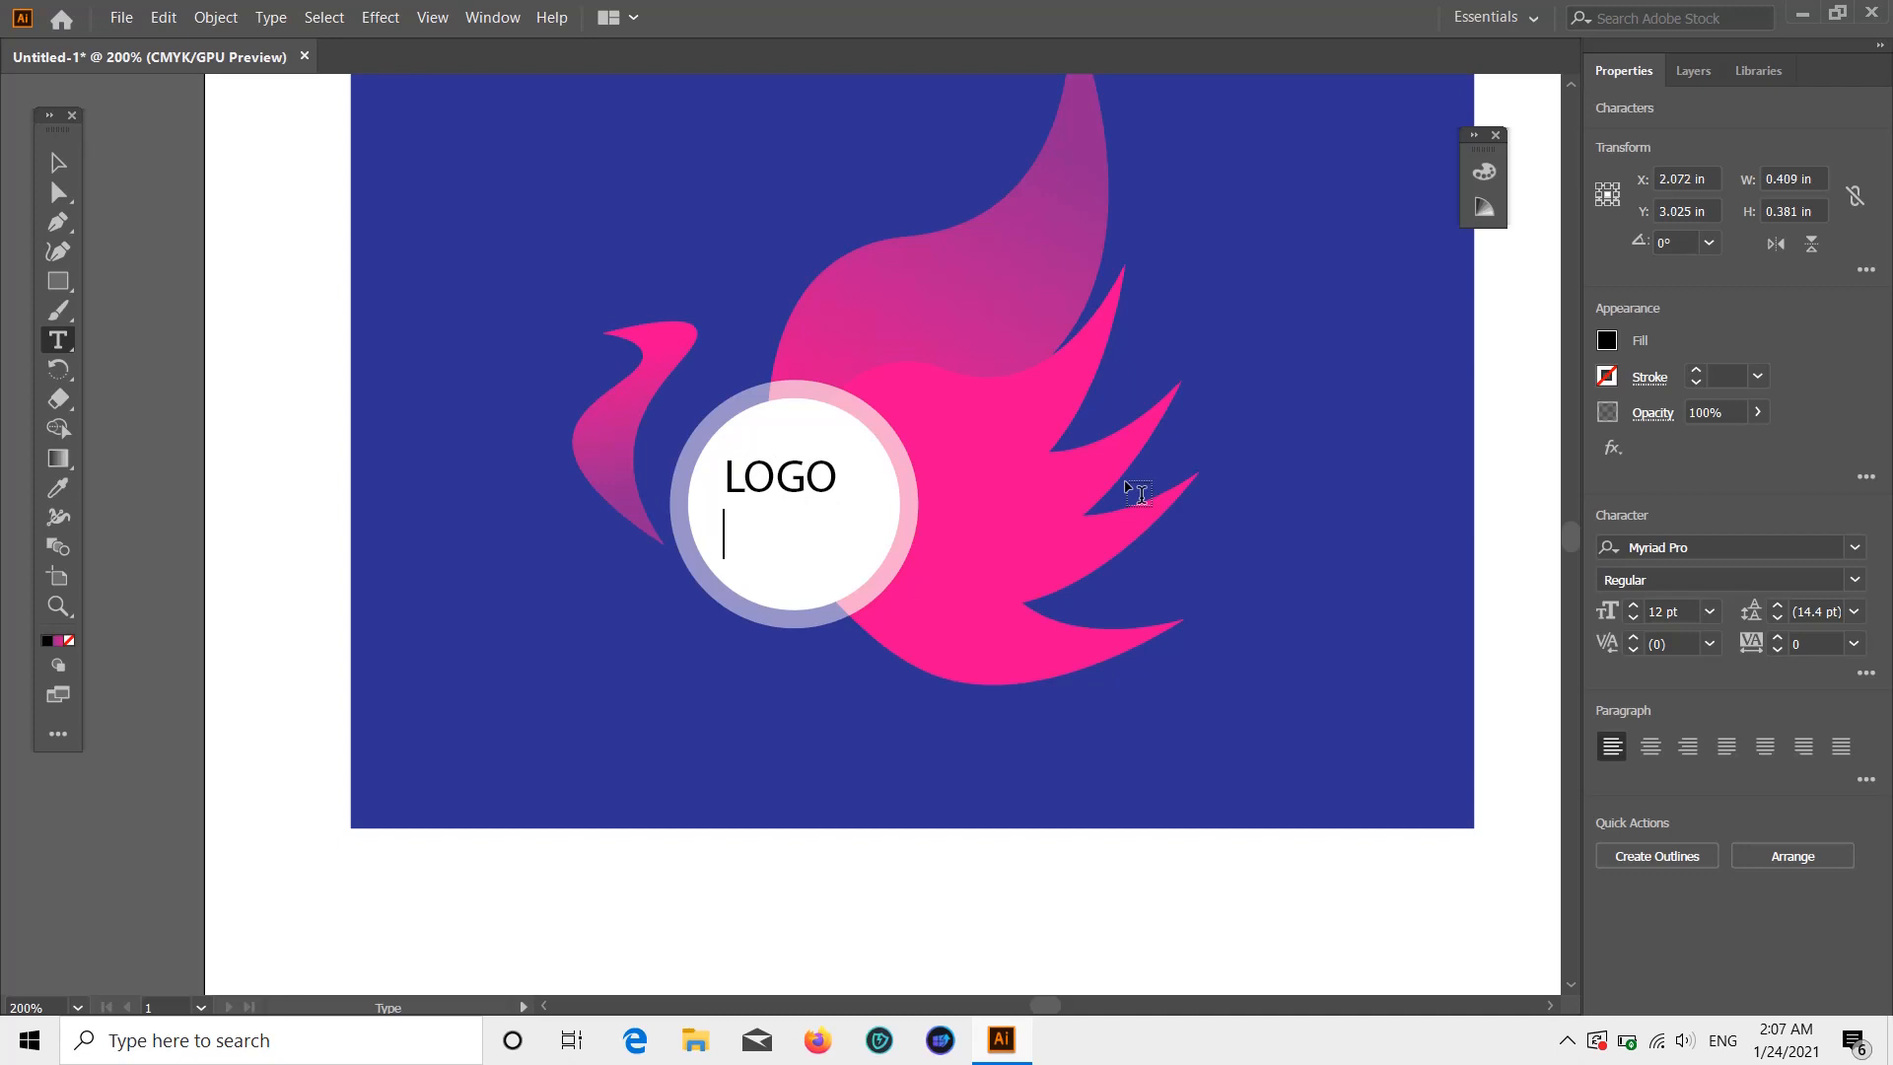
type("NAME")
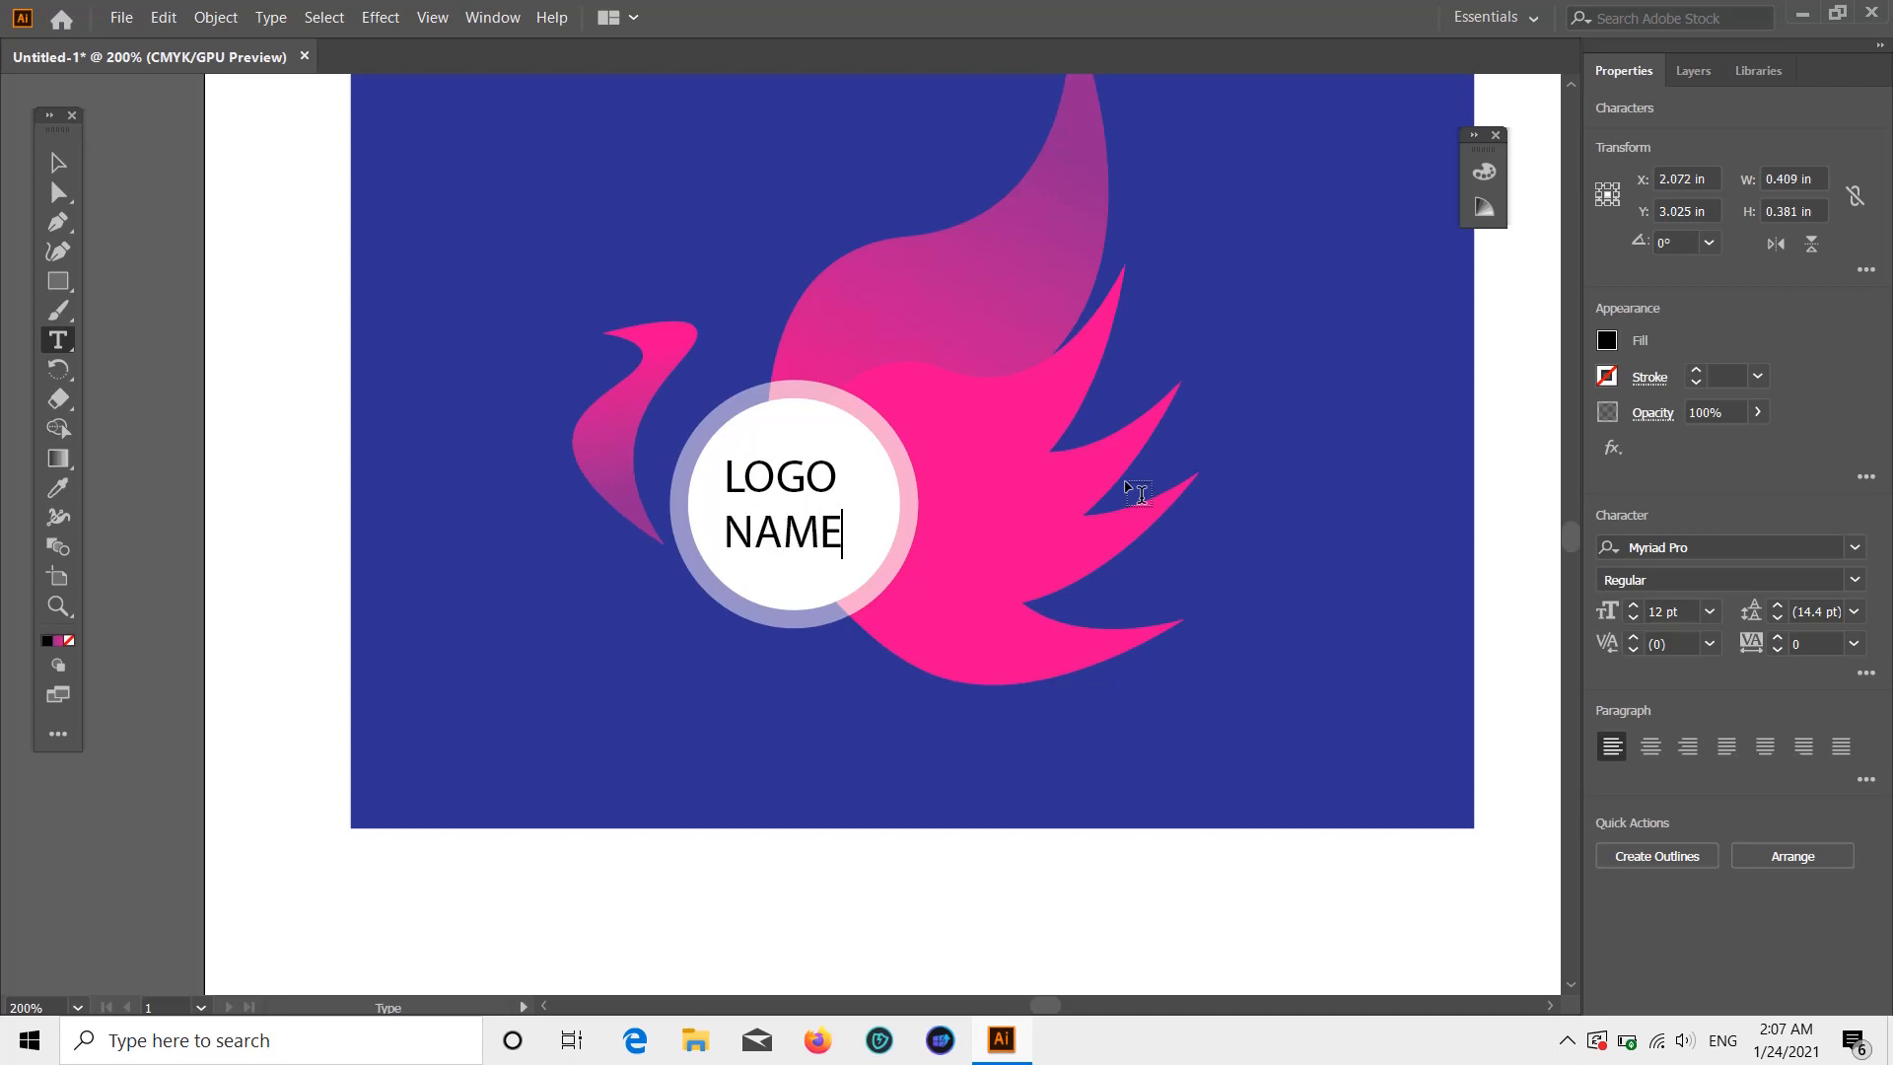
- Shift the LOGO NAME text right to X 2.152 in and set its font to News706 BT Bold
left_click(56, 163)
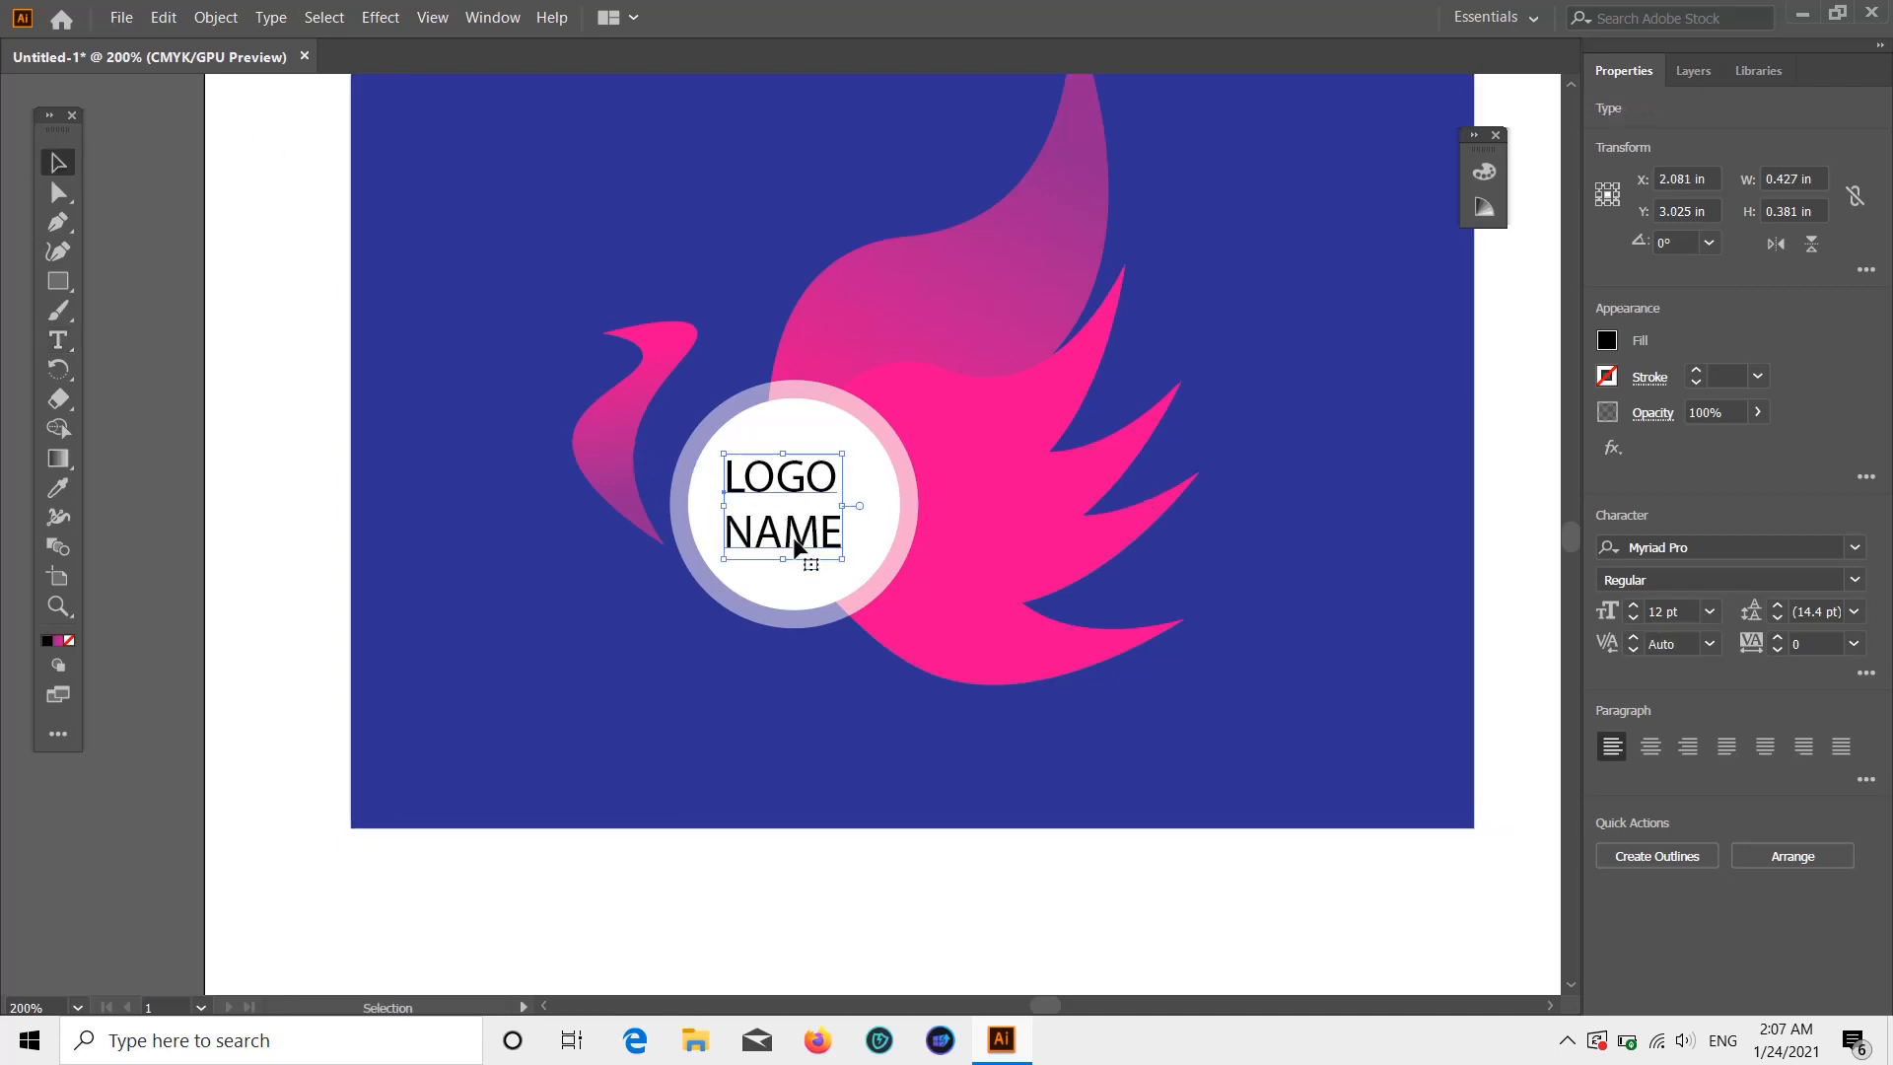
mouse_move(794, 552)
left_mouse_down()
mouse_move(834, 549)
mouse_move(814, 545)
left_mouse_up()
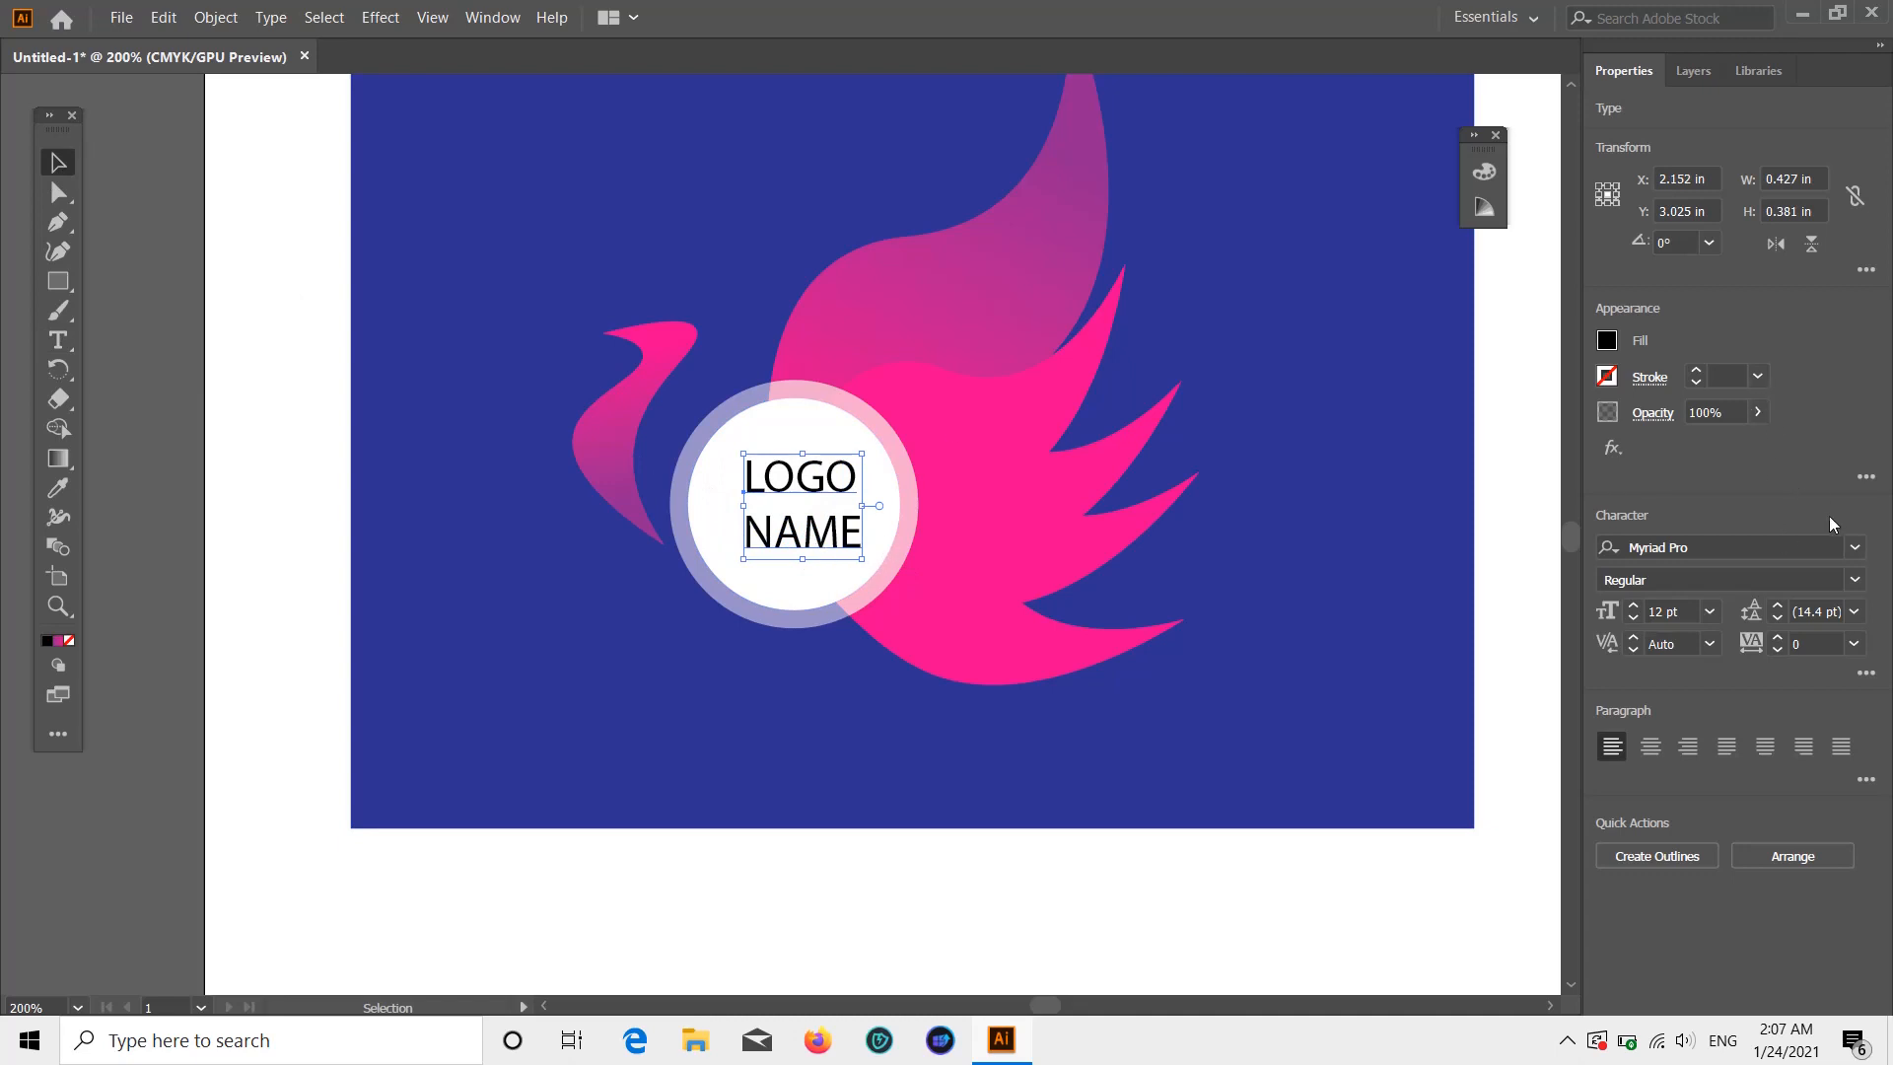
left_click(1855, 548)
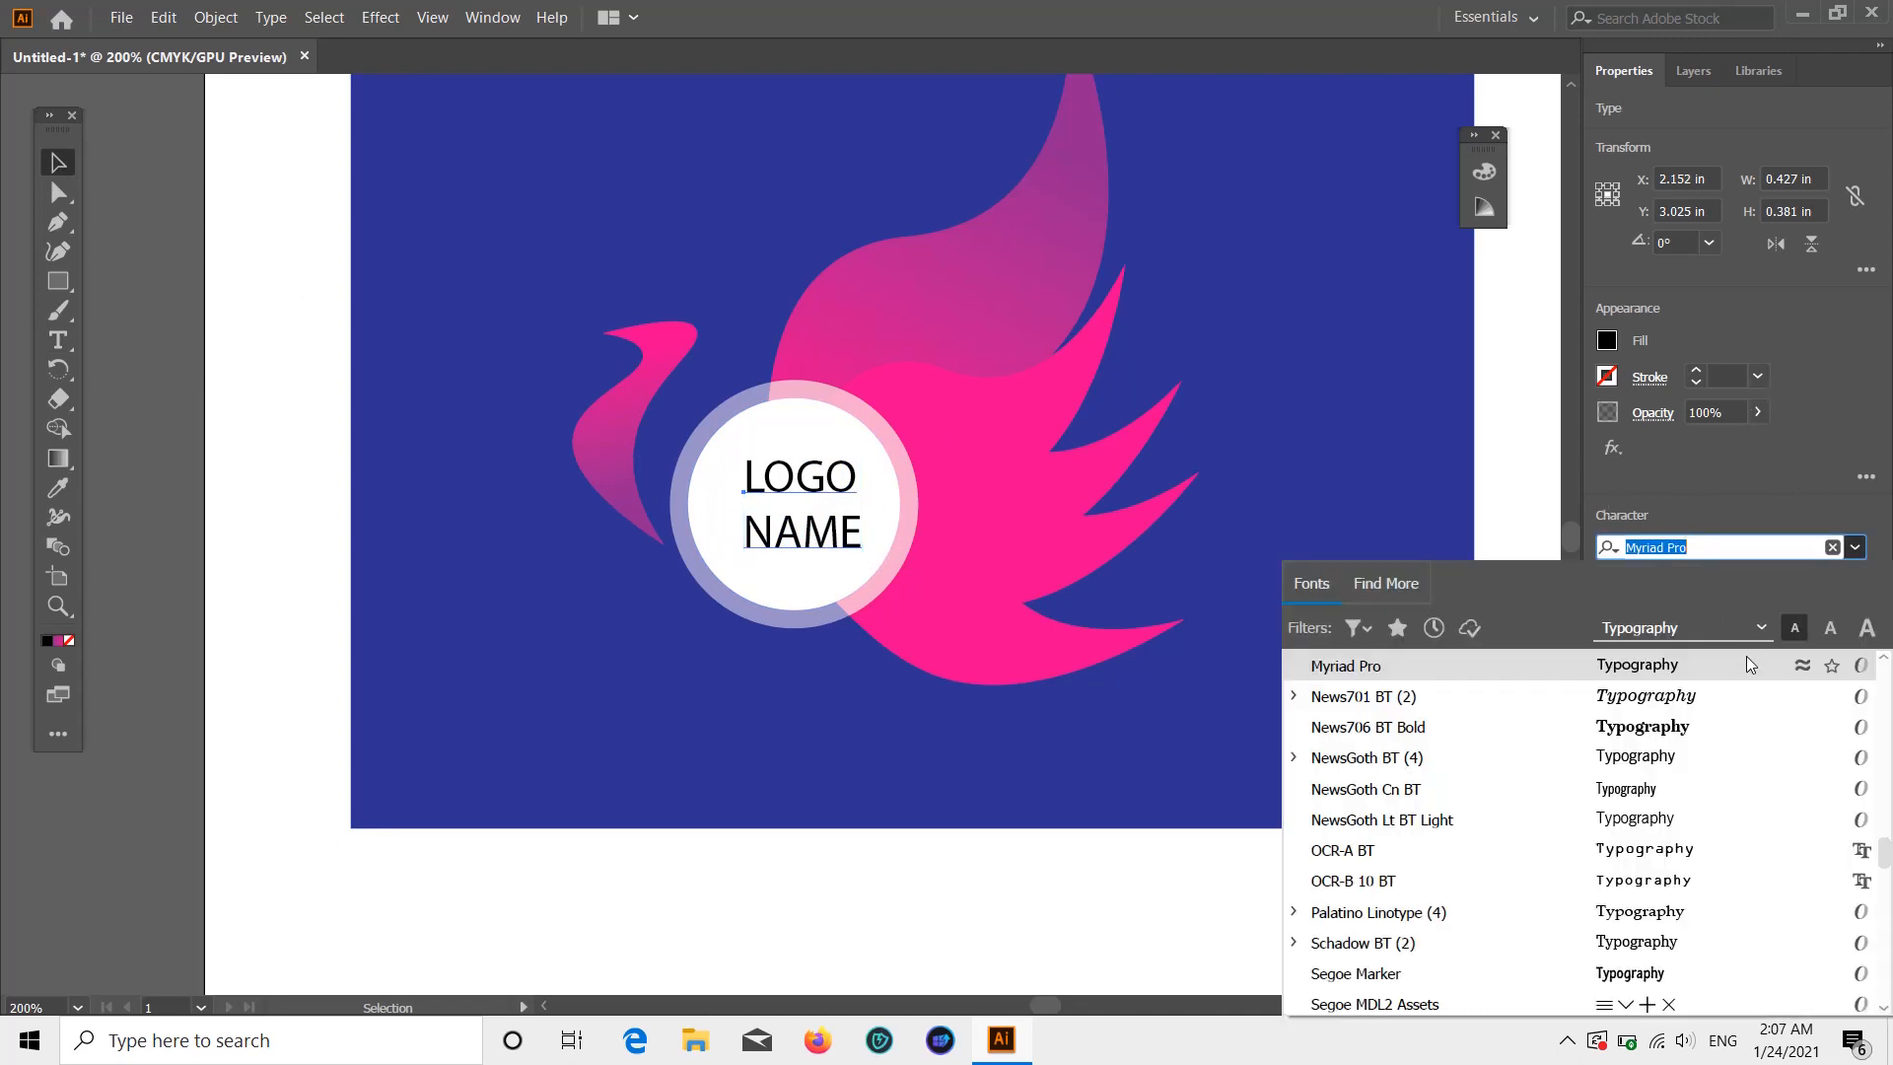
left_click(1747, 712)
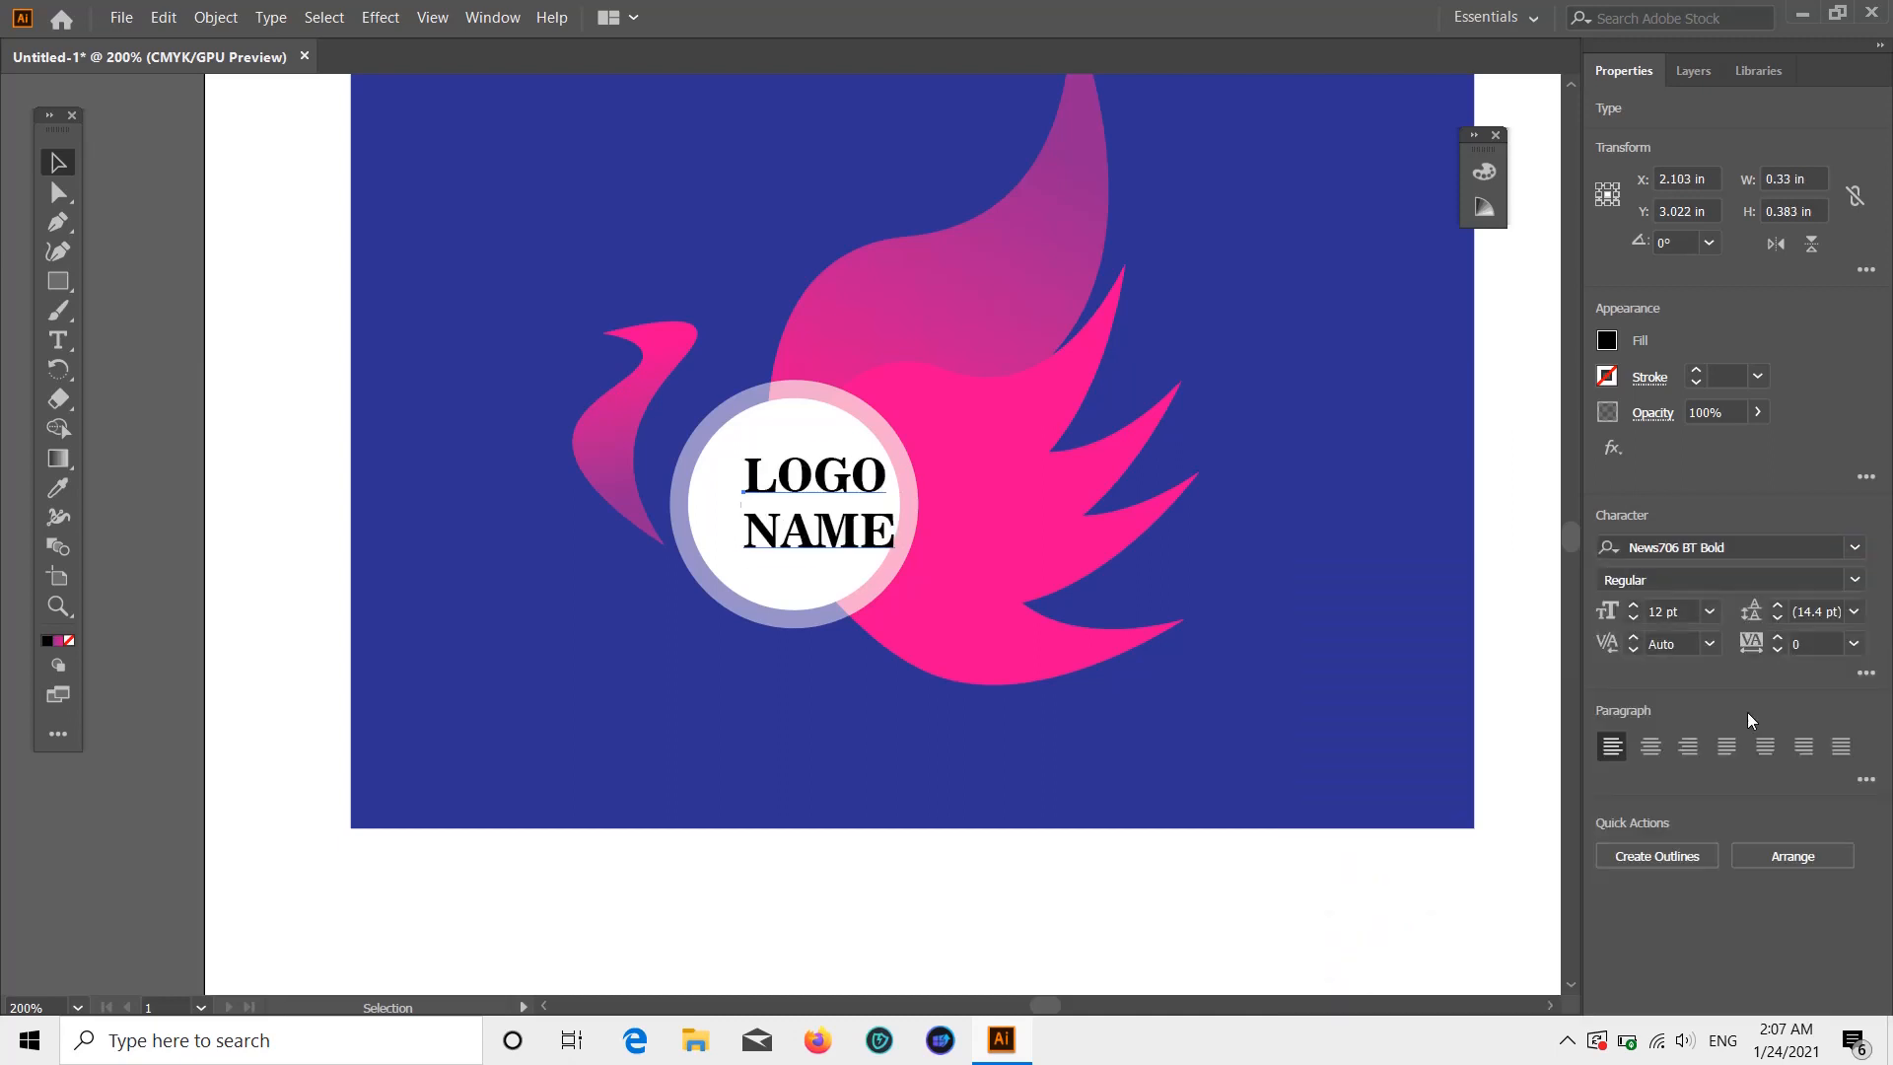
- Try dark blue (C=100 M=90 Y=0 K=0), light blue and white fills on the LOGO NAME text
left_click(1606, 341)
left_click(1424, 520)
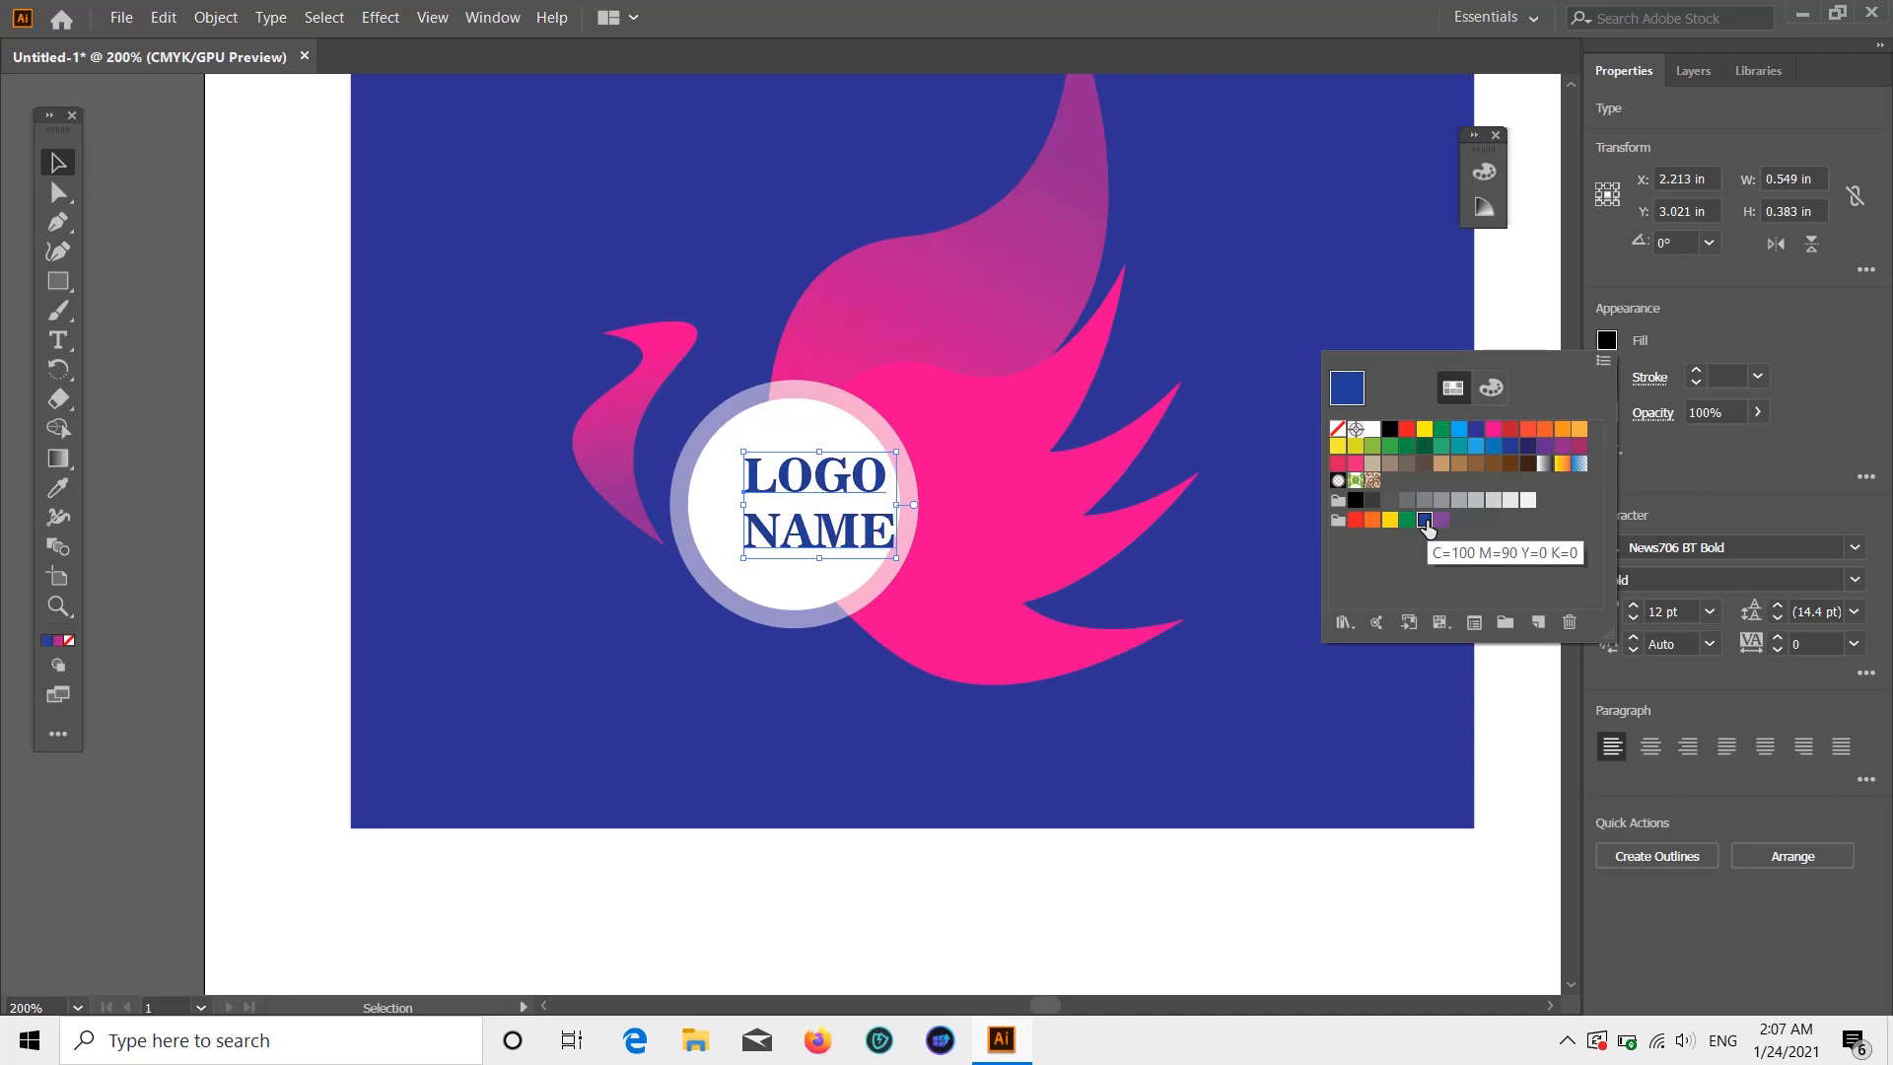
left_click(1458, 431)
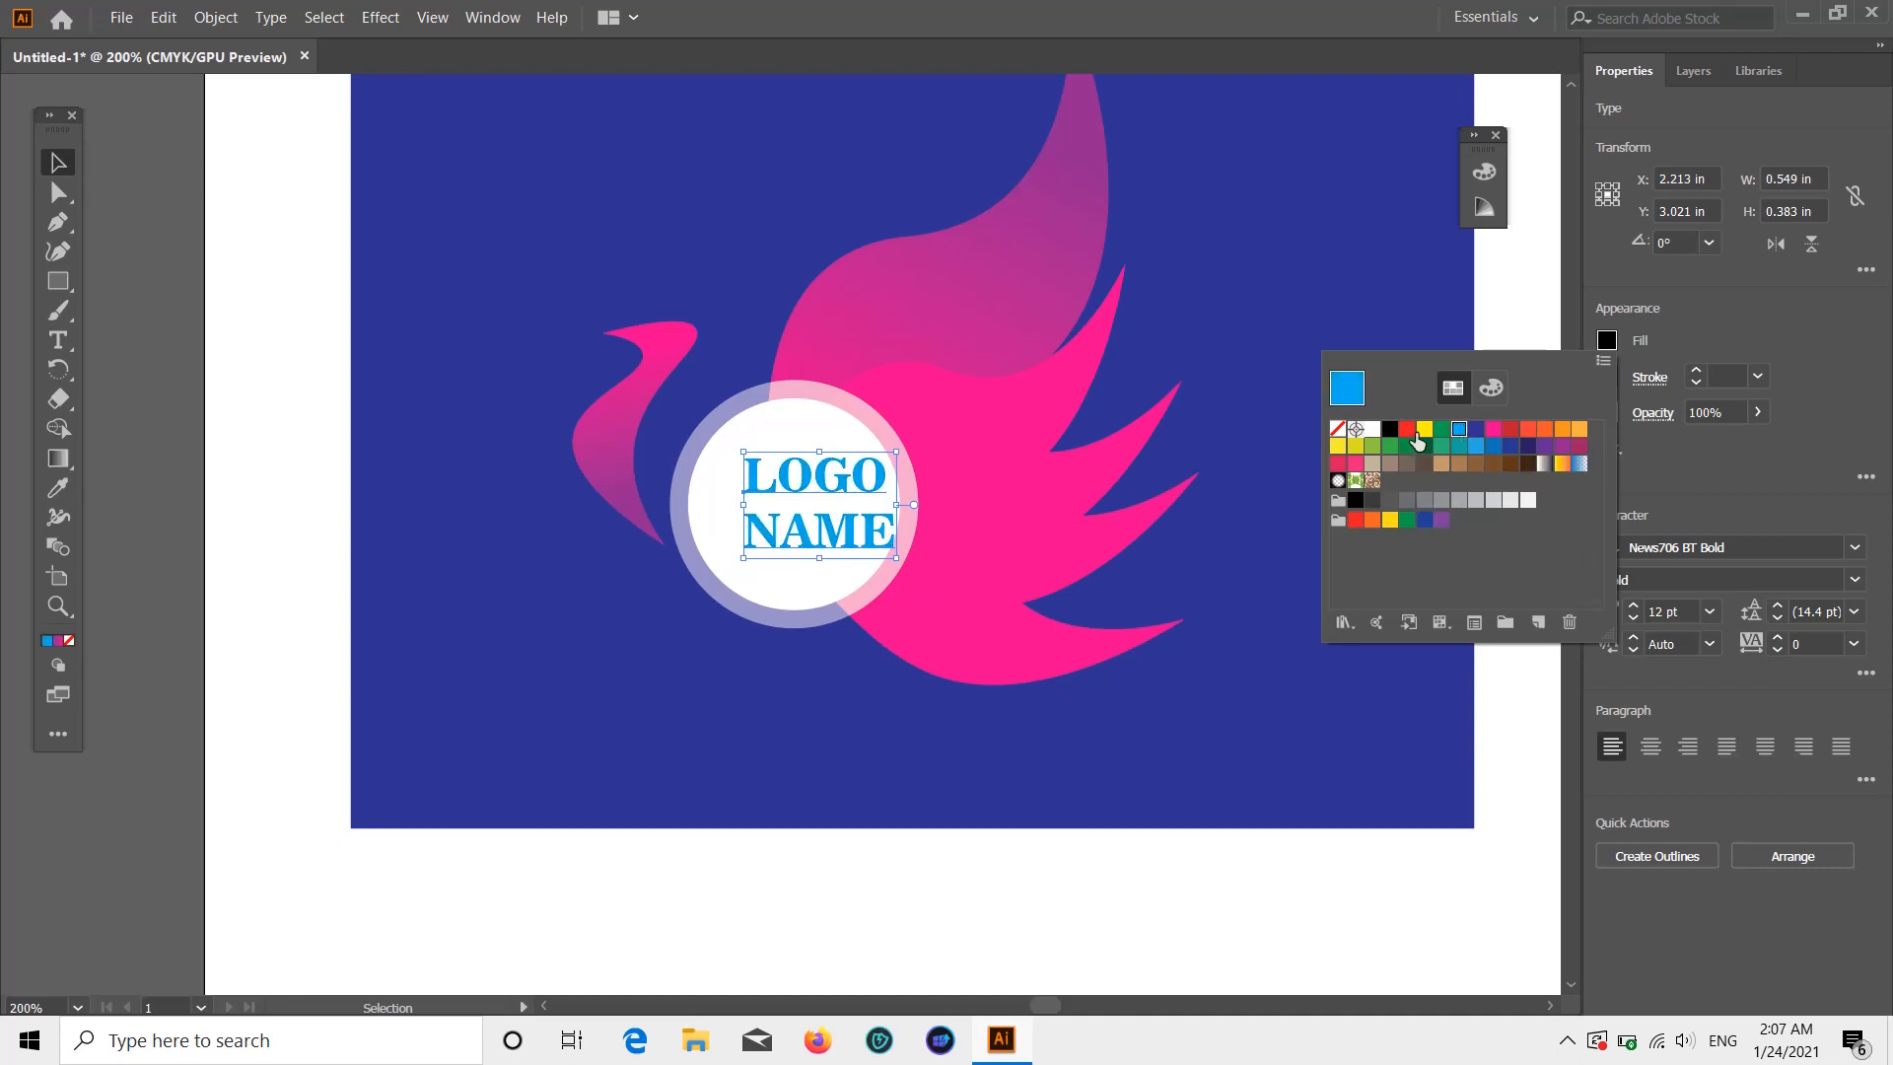
left_click(1373, 431)
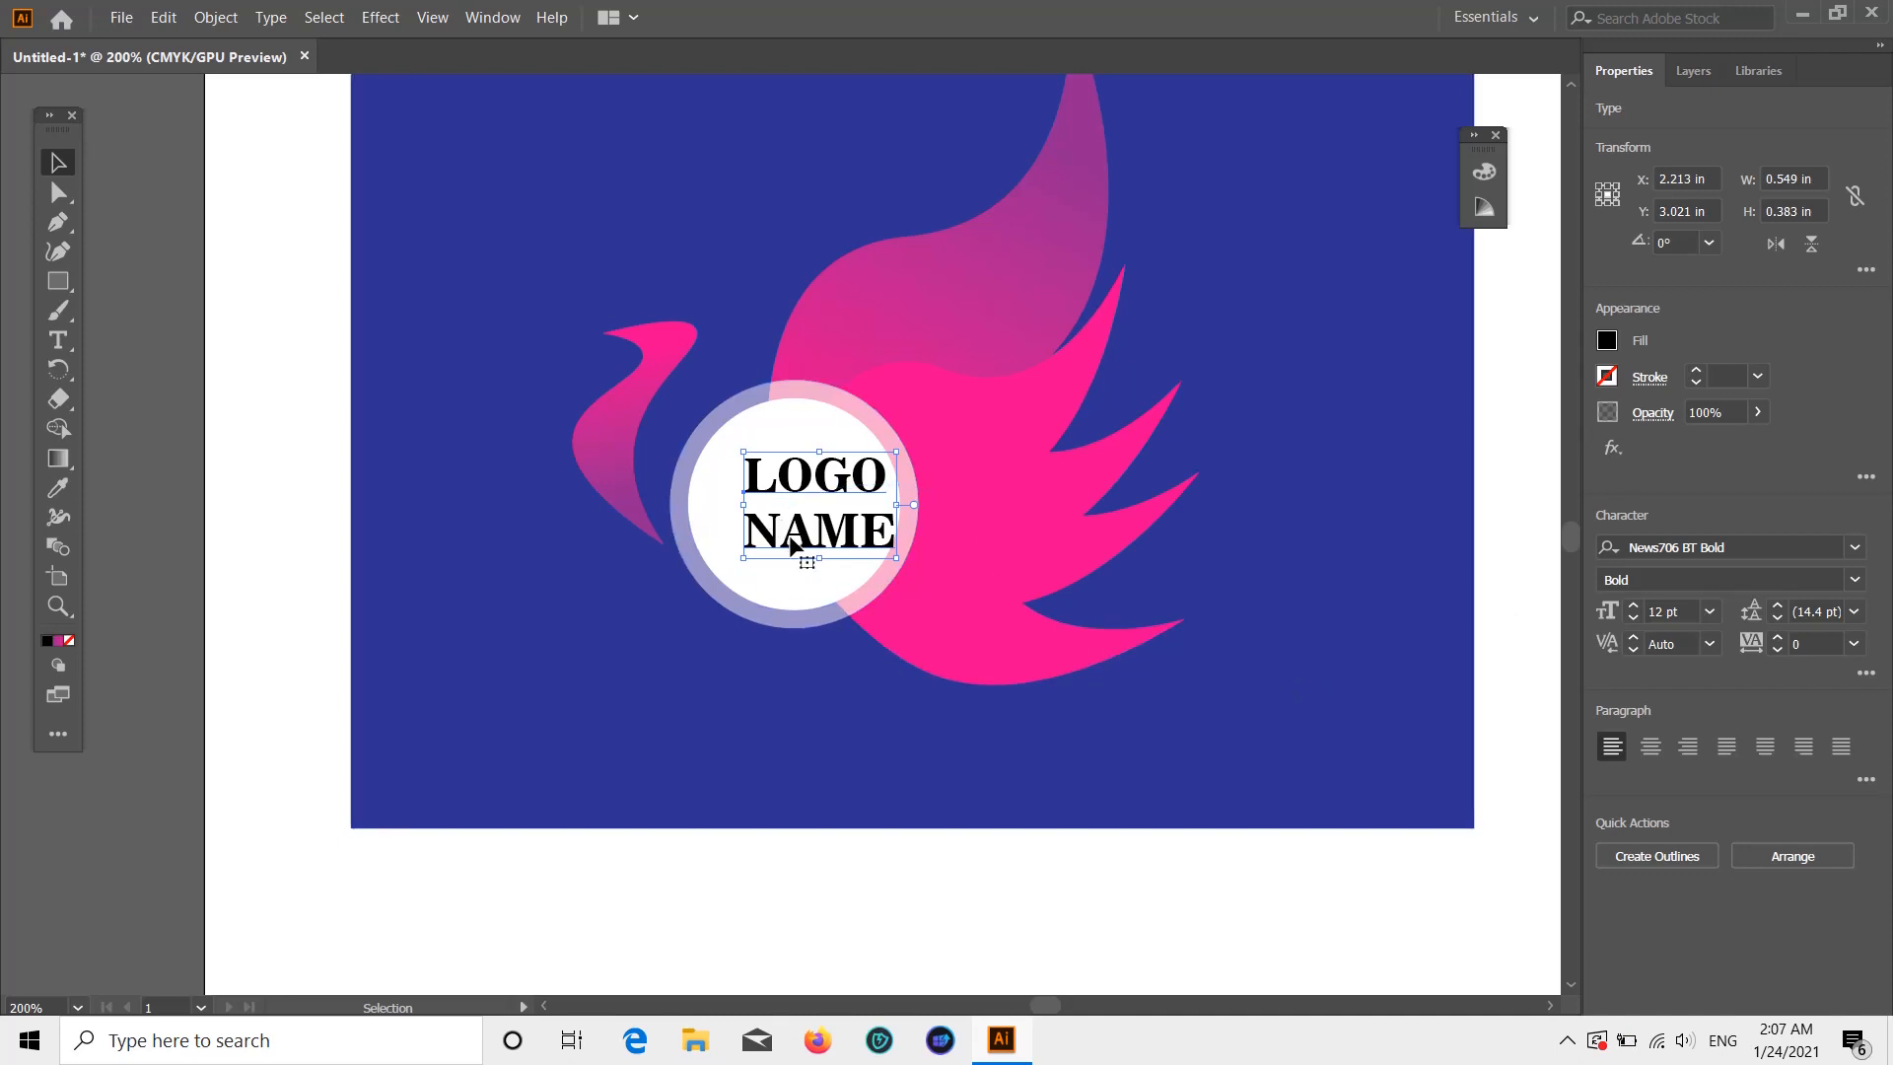
- Nudge the LOGO NAME text left within the white circle to X 2.188 in and dismiss the system notification
left_click_drag(805, 548, 799, 548)
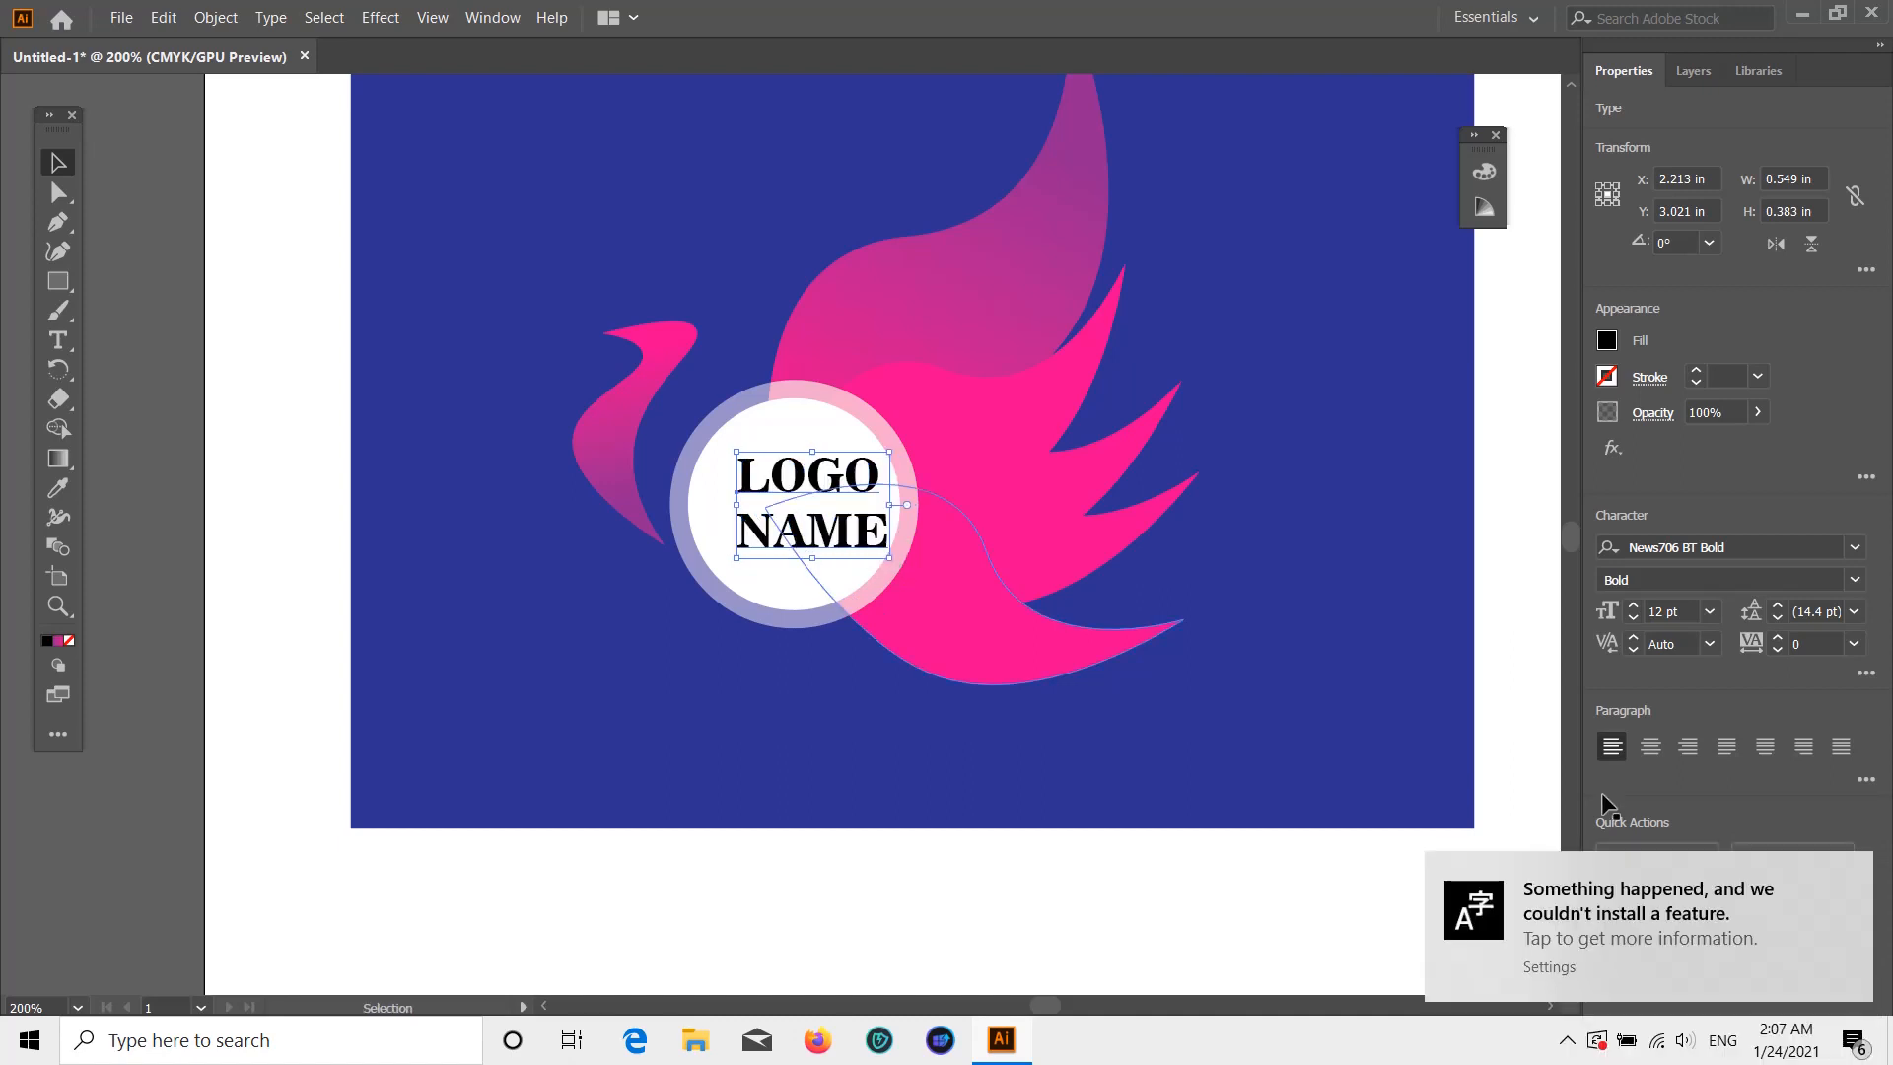
left_click(1848, 874)
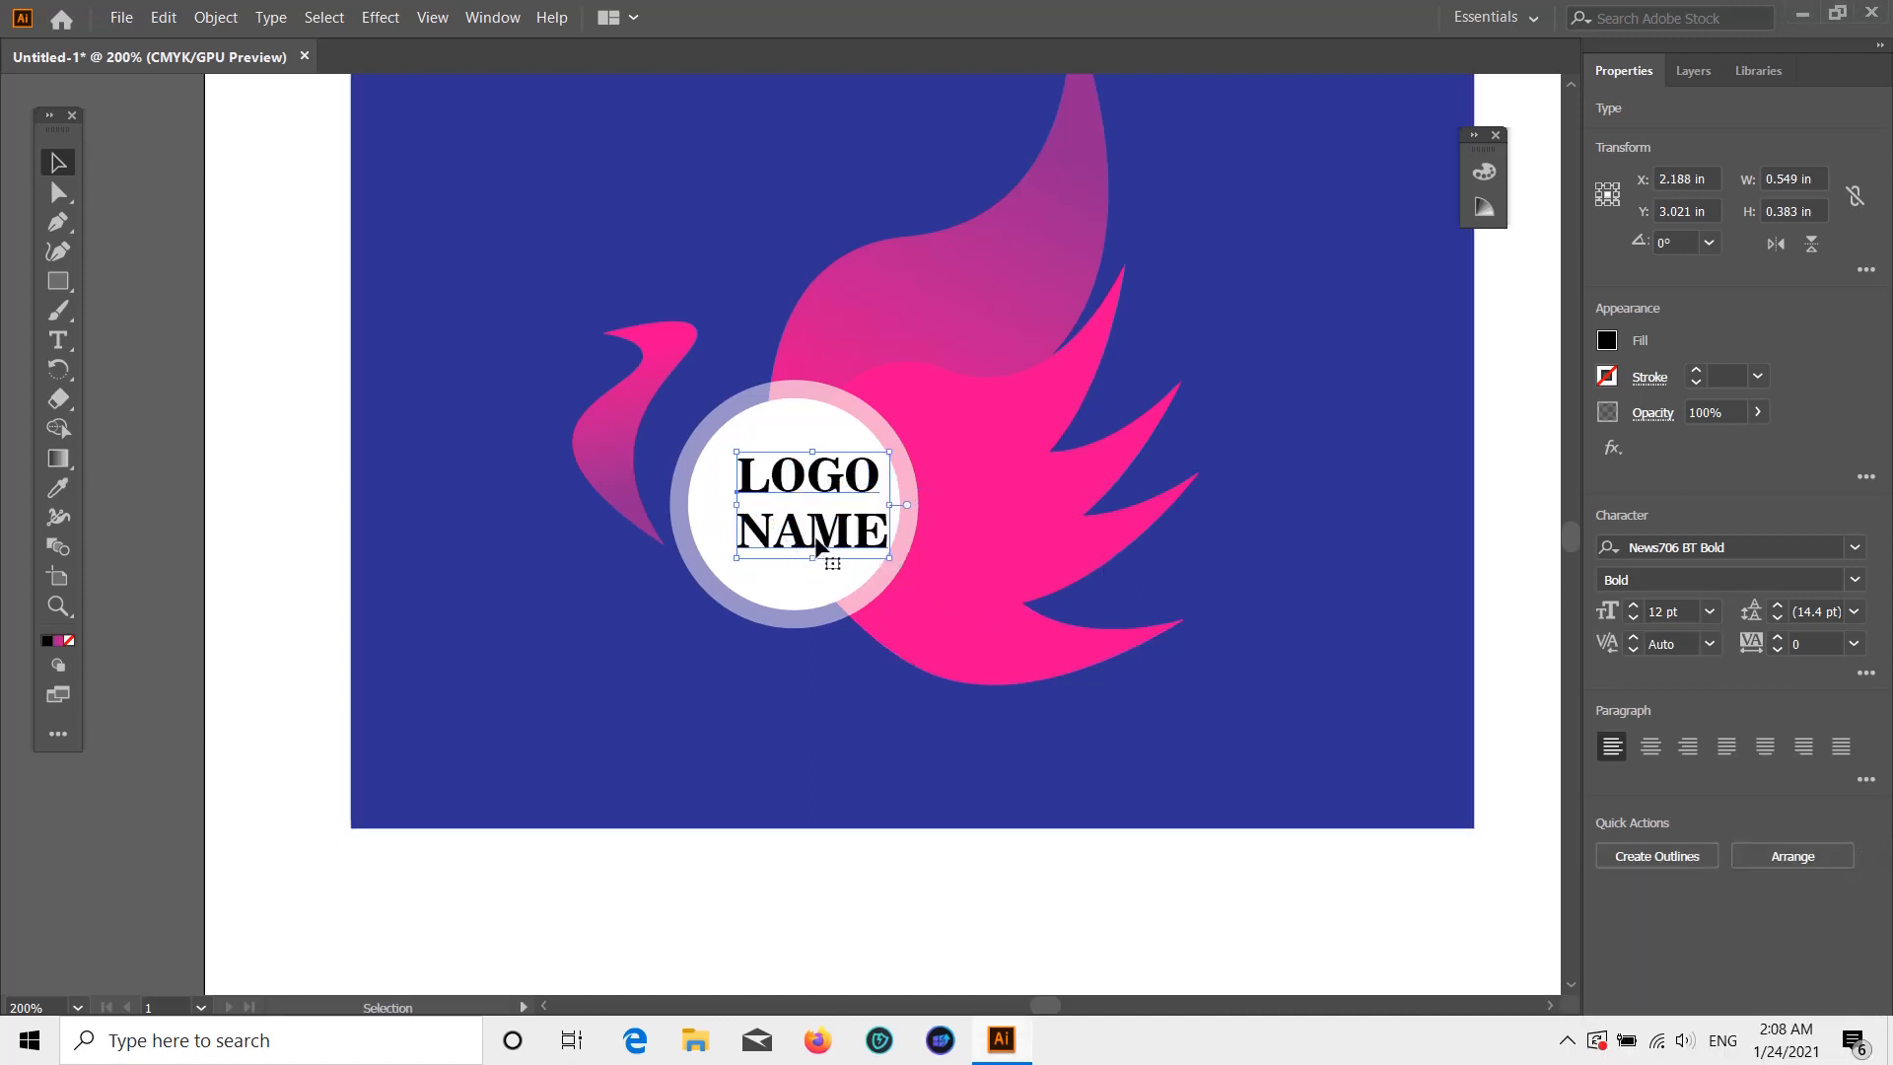
- Nudge the LOGO NAME text left within the white circle to X 2.149 in and deselect everything
left_click_drag(812, 544, 798, 545)
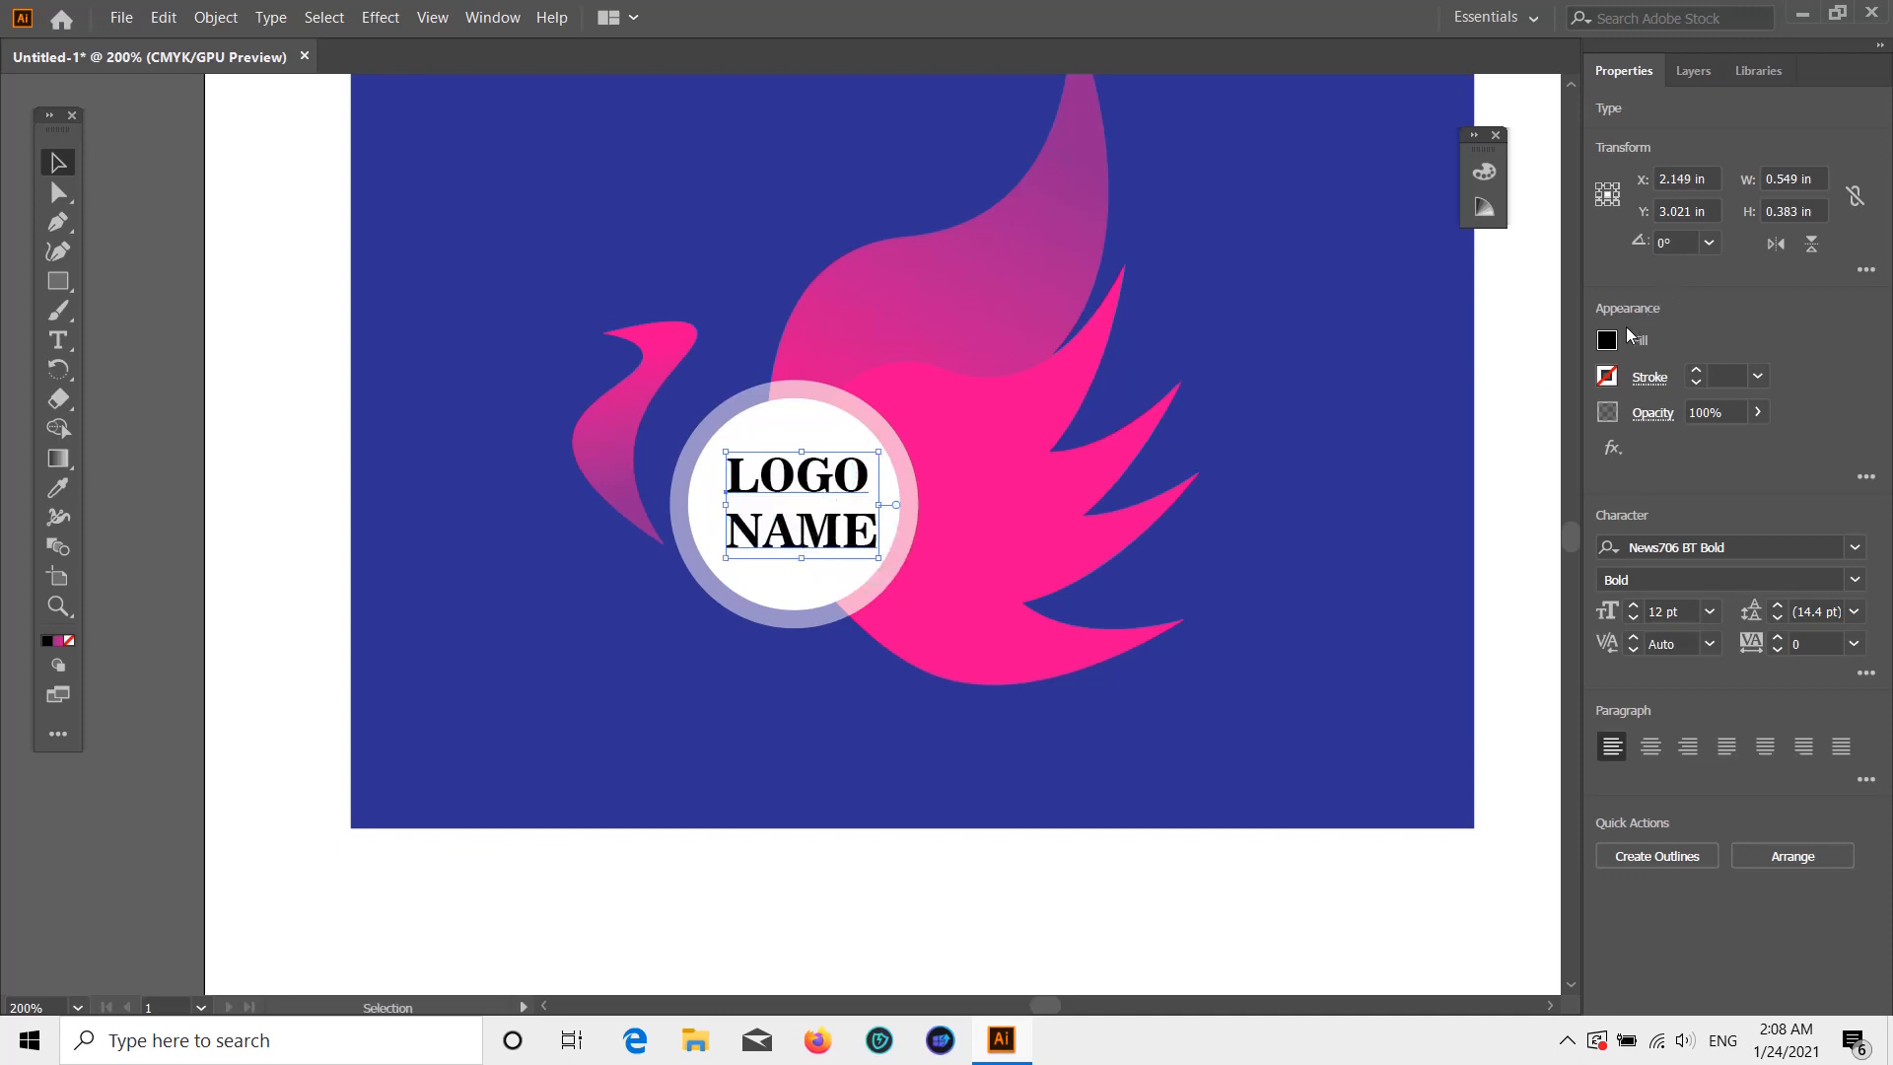
key("t")
key("ctrl+minus")
left_click(58, 163)
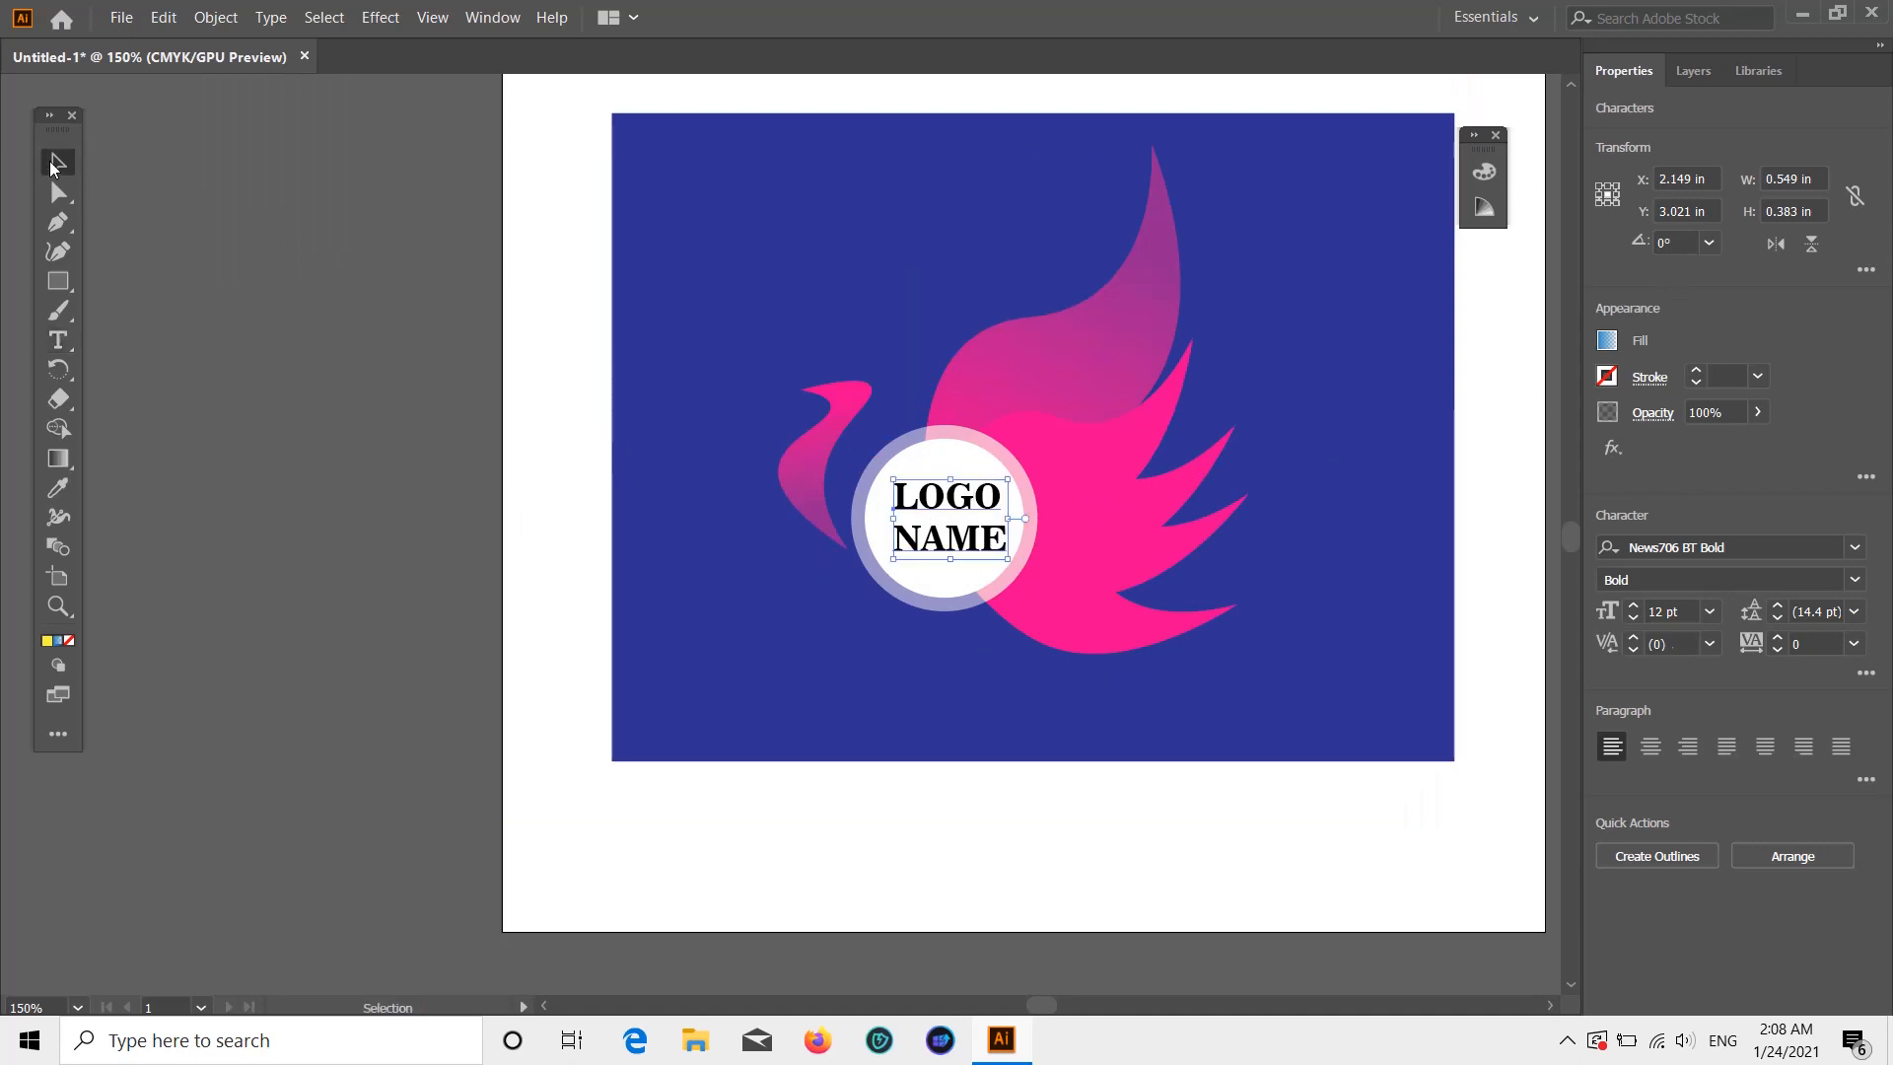
left_click_drag(1142, 777, 943, 866)
left_click_drag(350, 159, 1280, 779)
left_click(1386, 641)
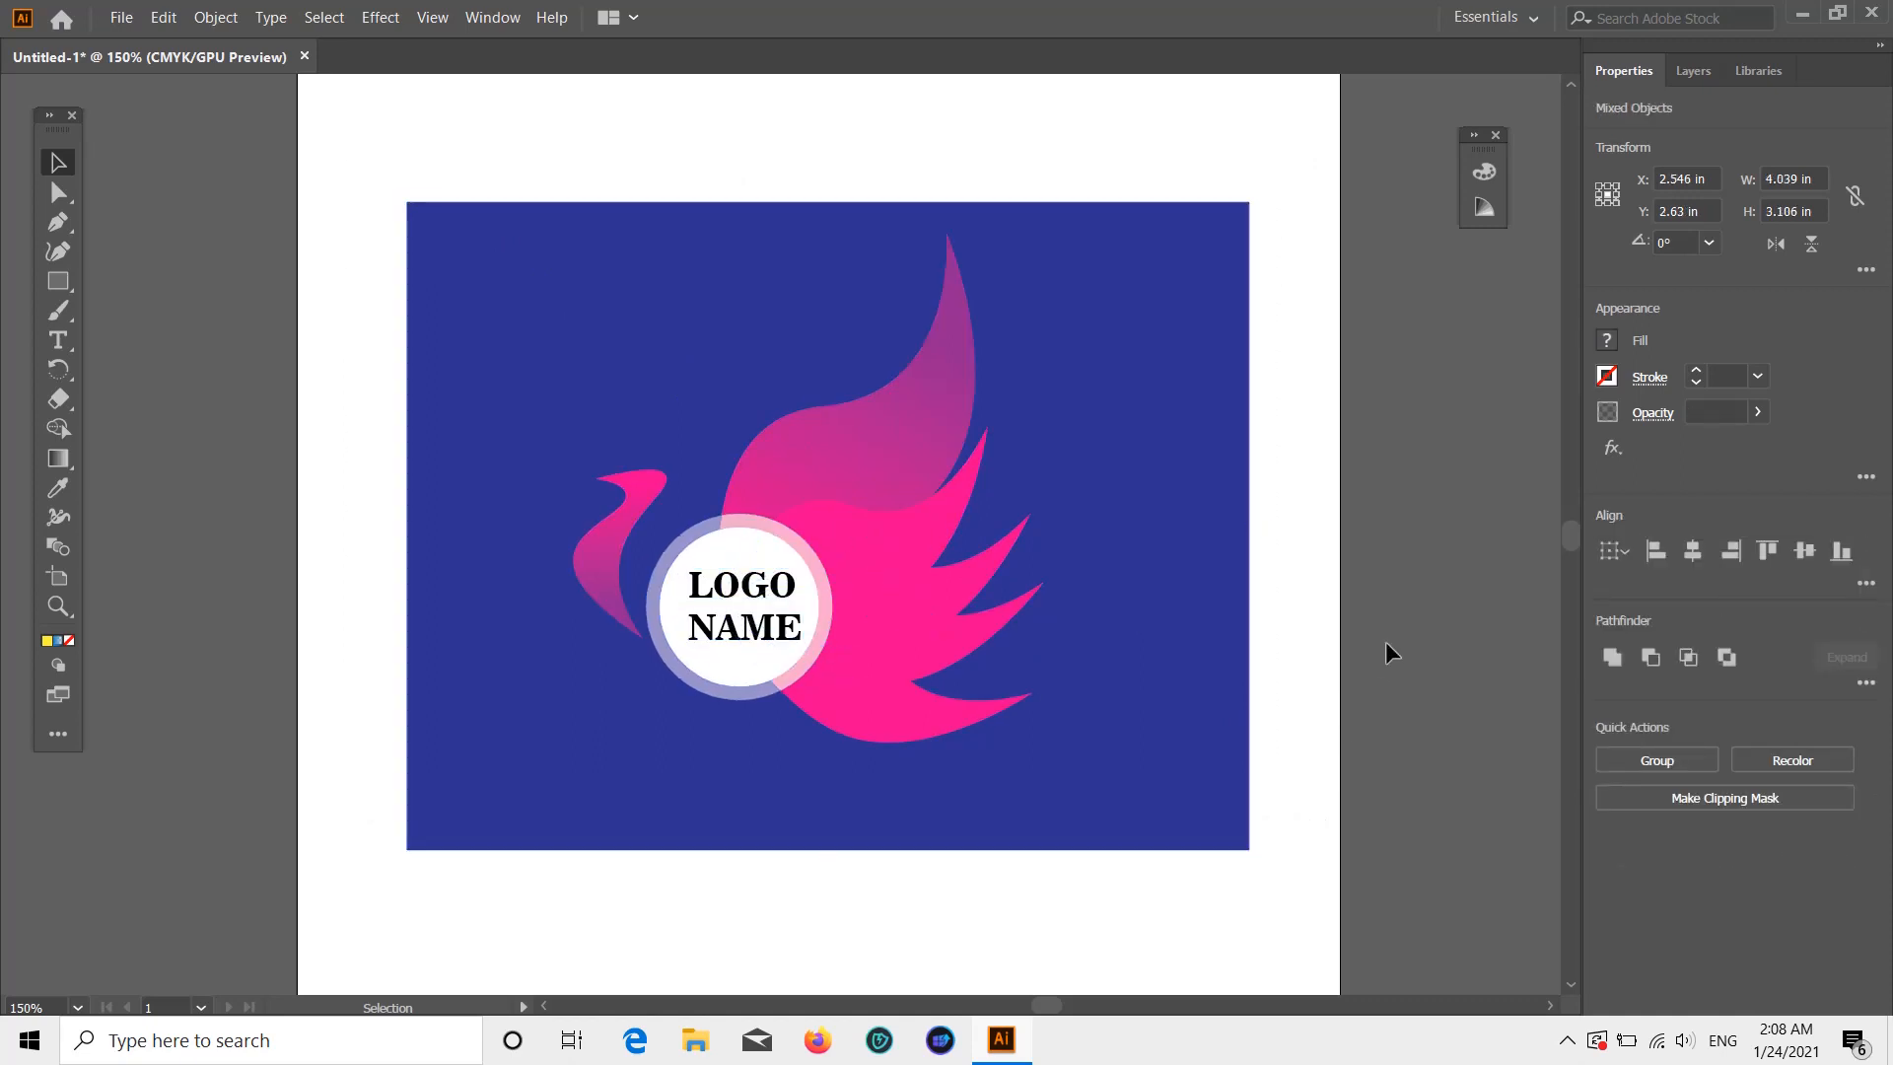
- Resize the blue background rectangle from all four sides to about 3.106 in wide and 2.747 in high around the bird
left_click(412, 335)
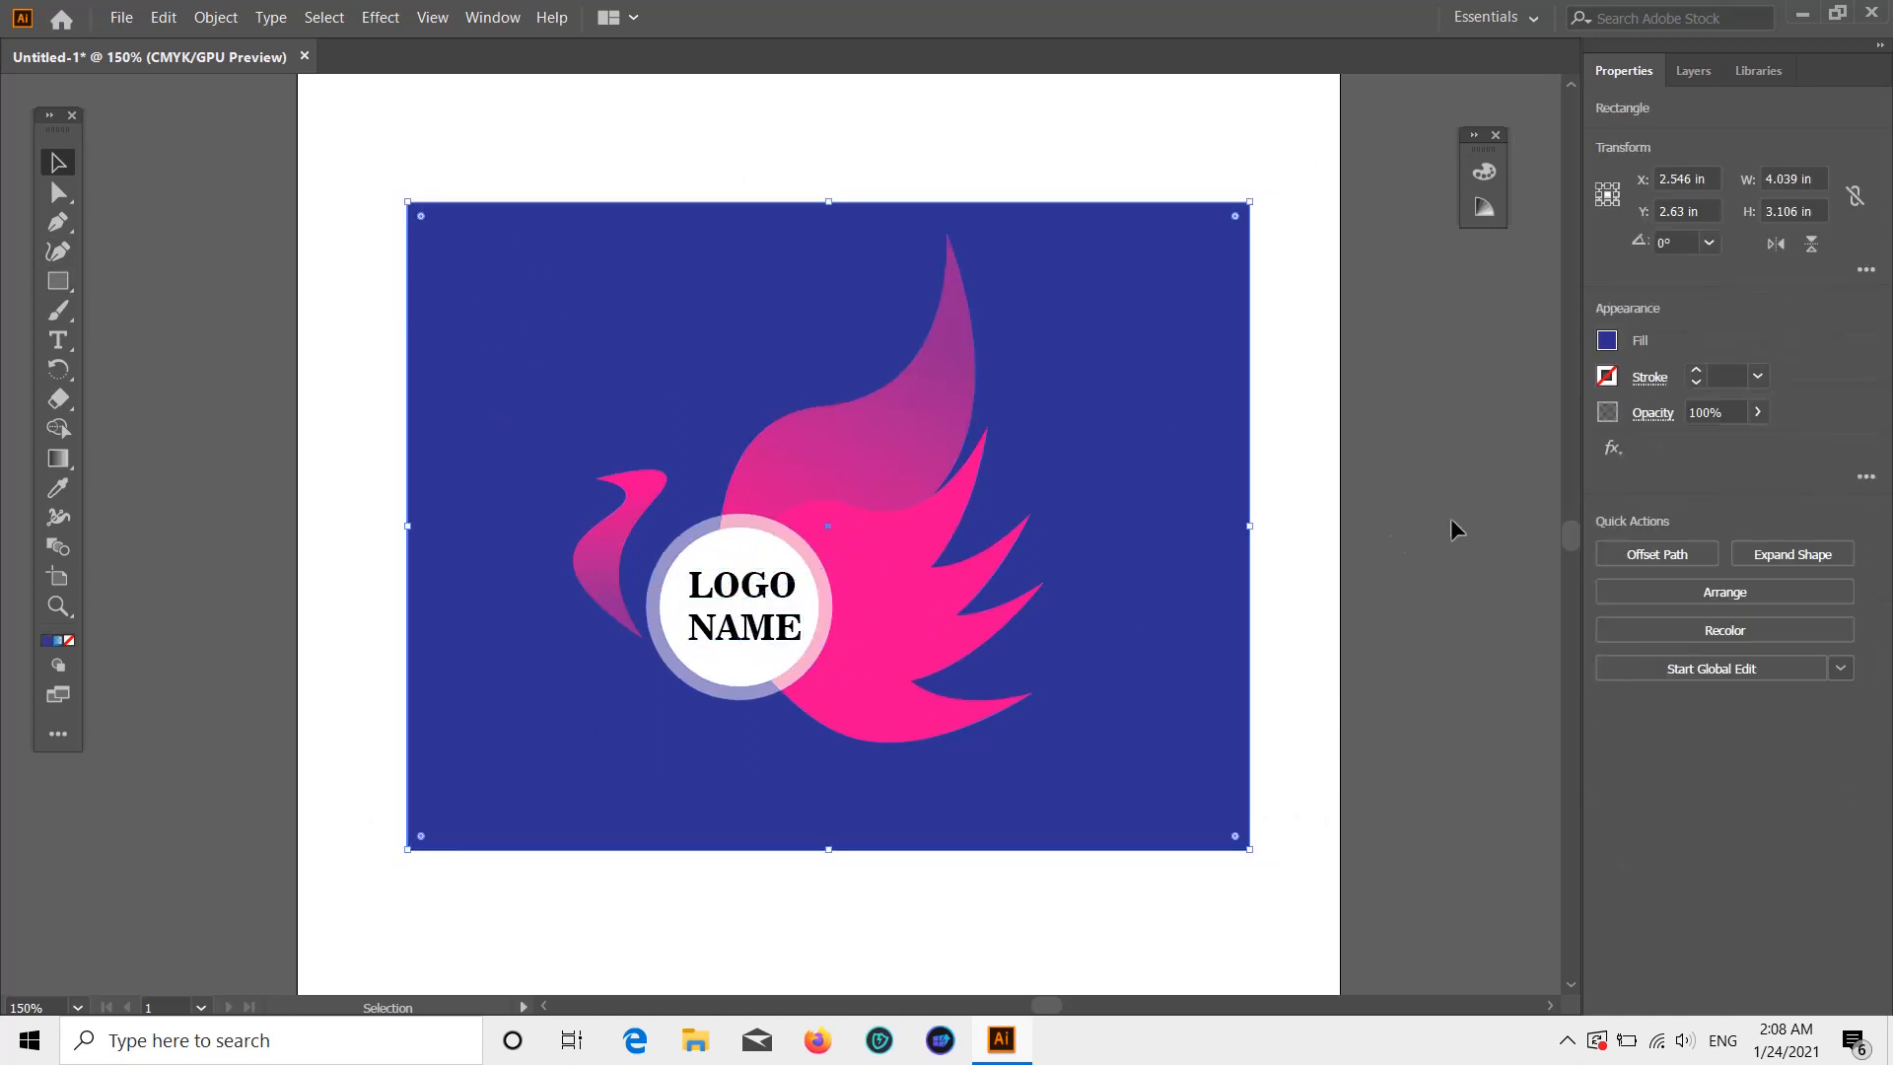
left_click_drag(1250, 530, 1143, 529)
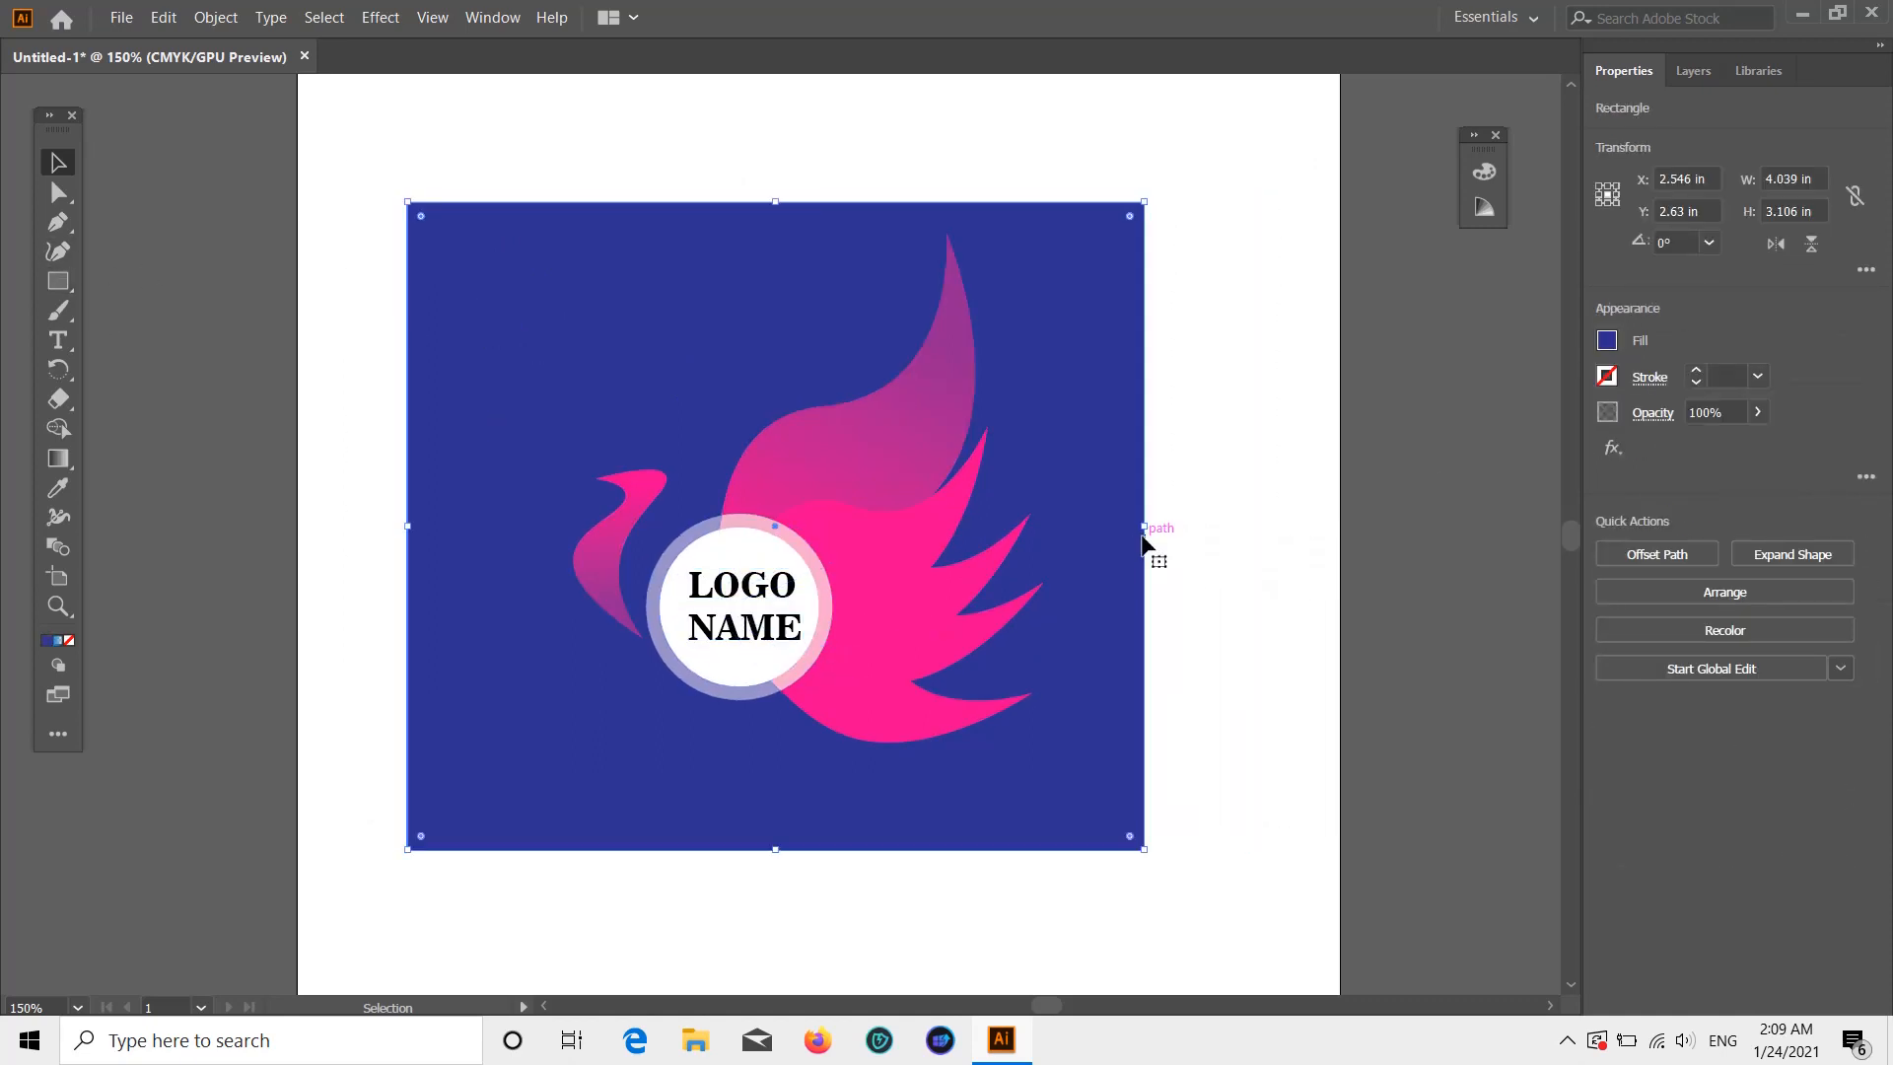
left_click_drag(407, 526, 498, 538)
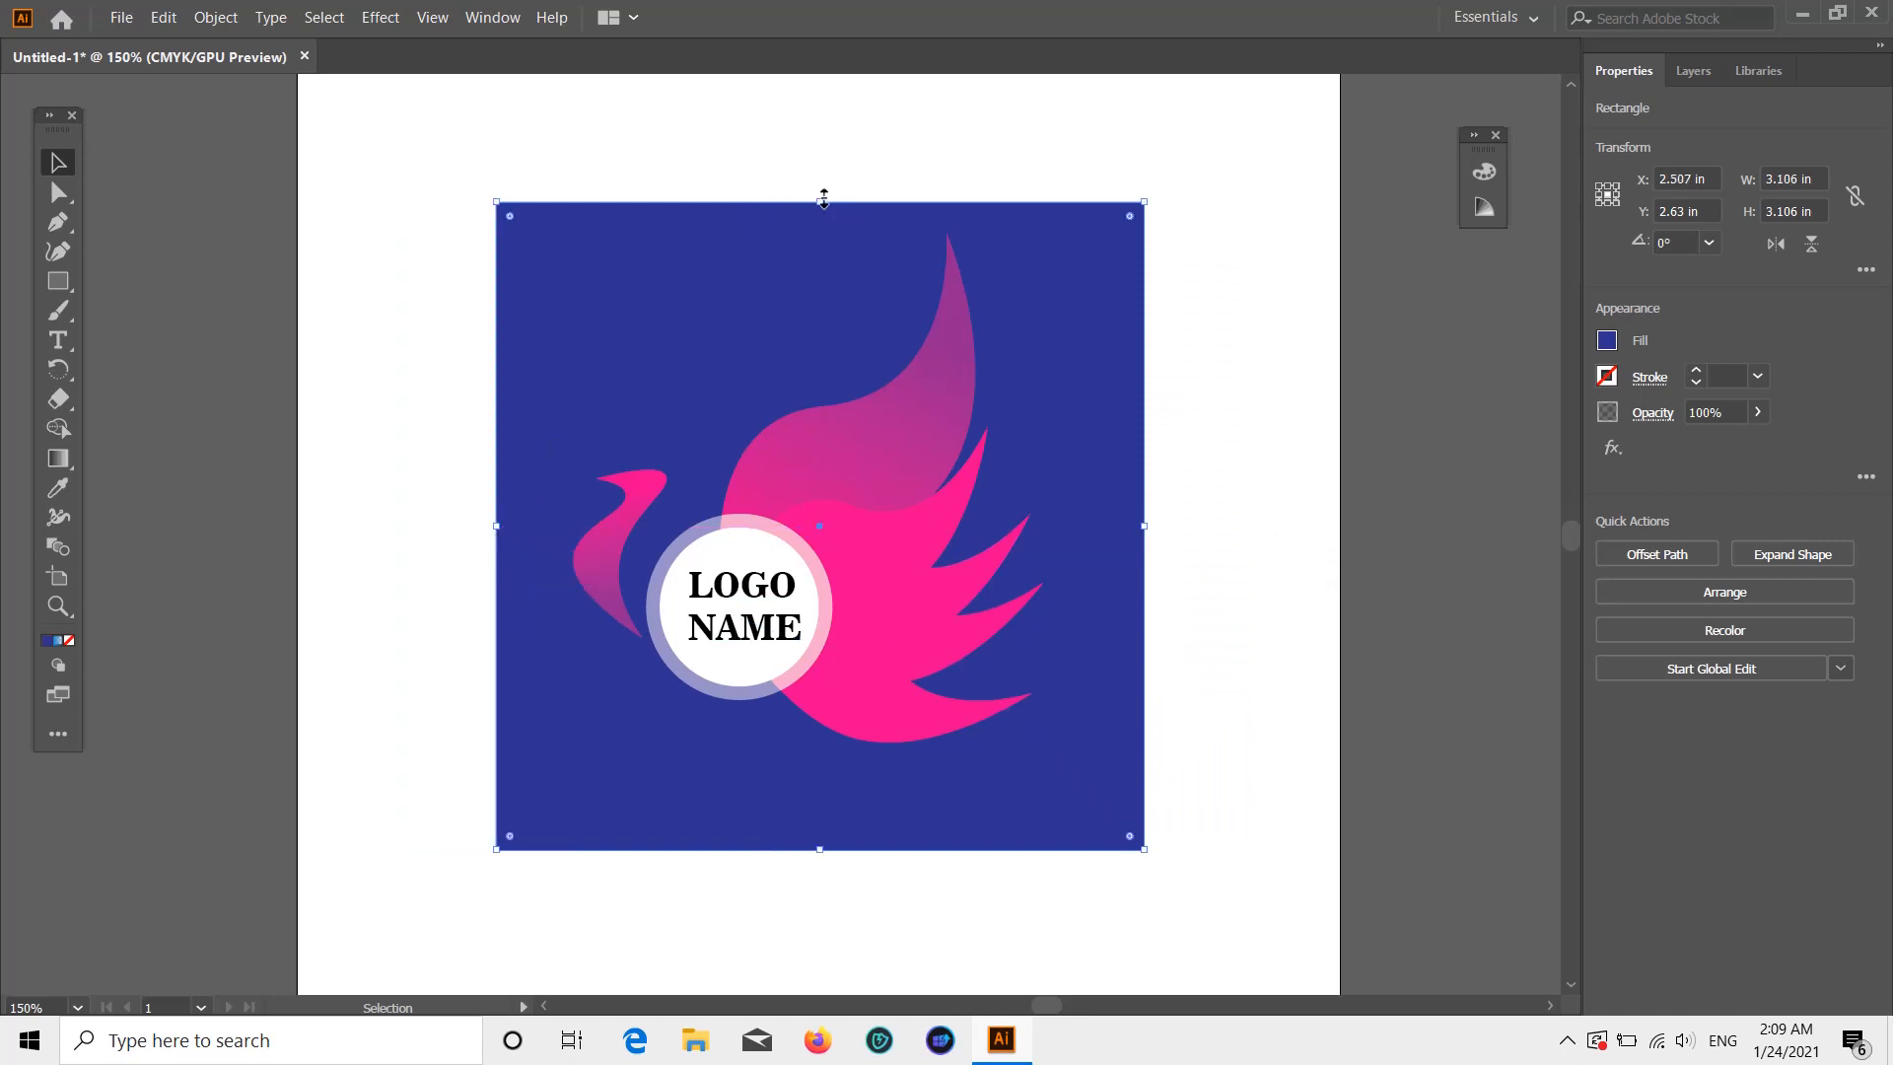
left_click_drag(821, 203, 821, 208)
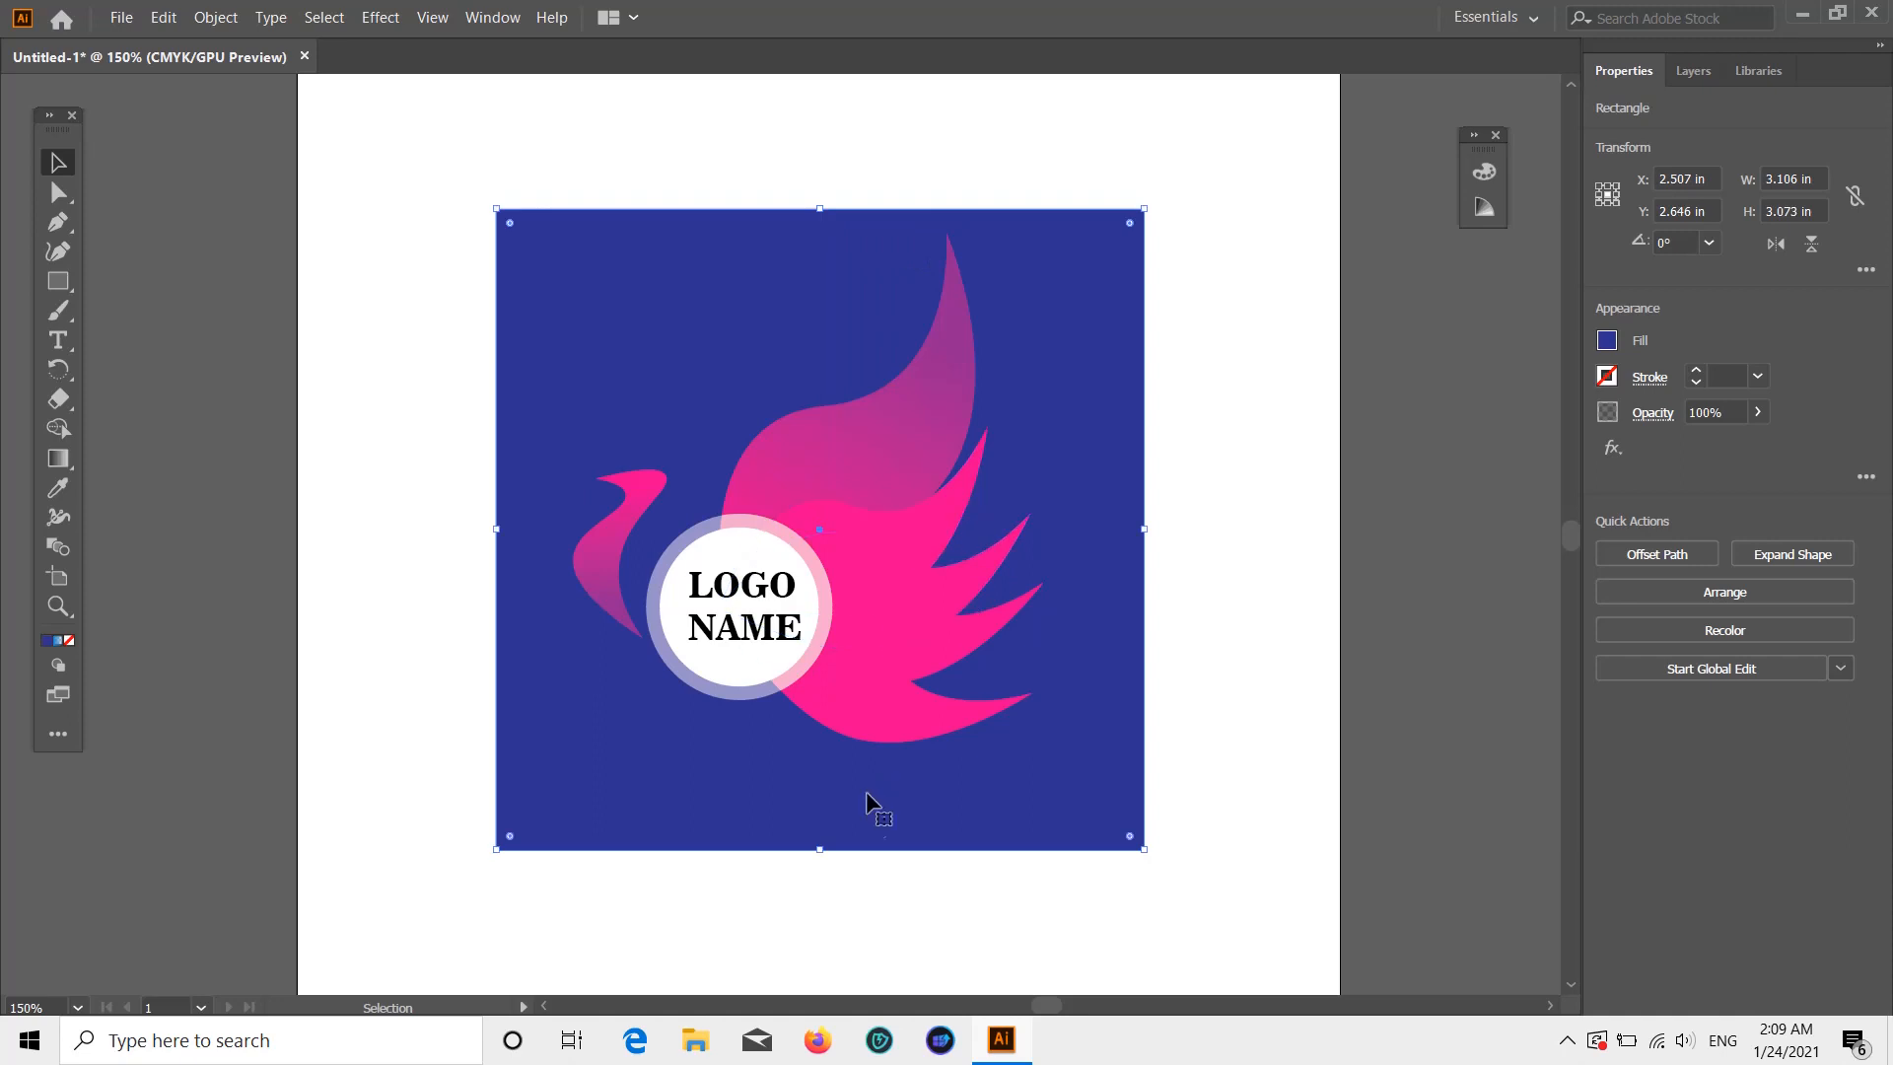
left_click_drag(823, 854, 829, 794)
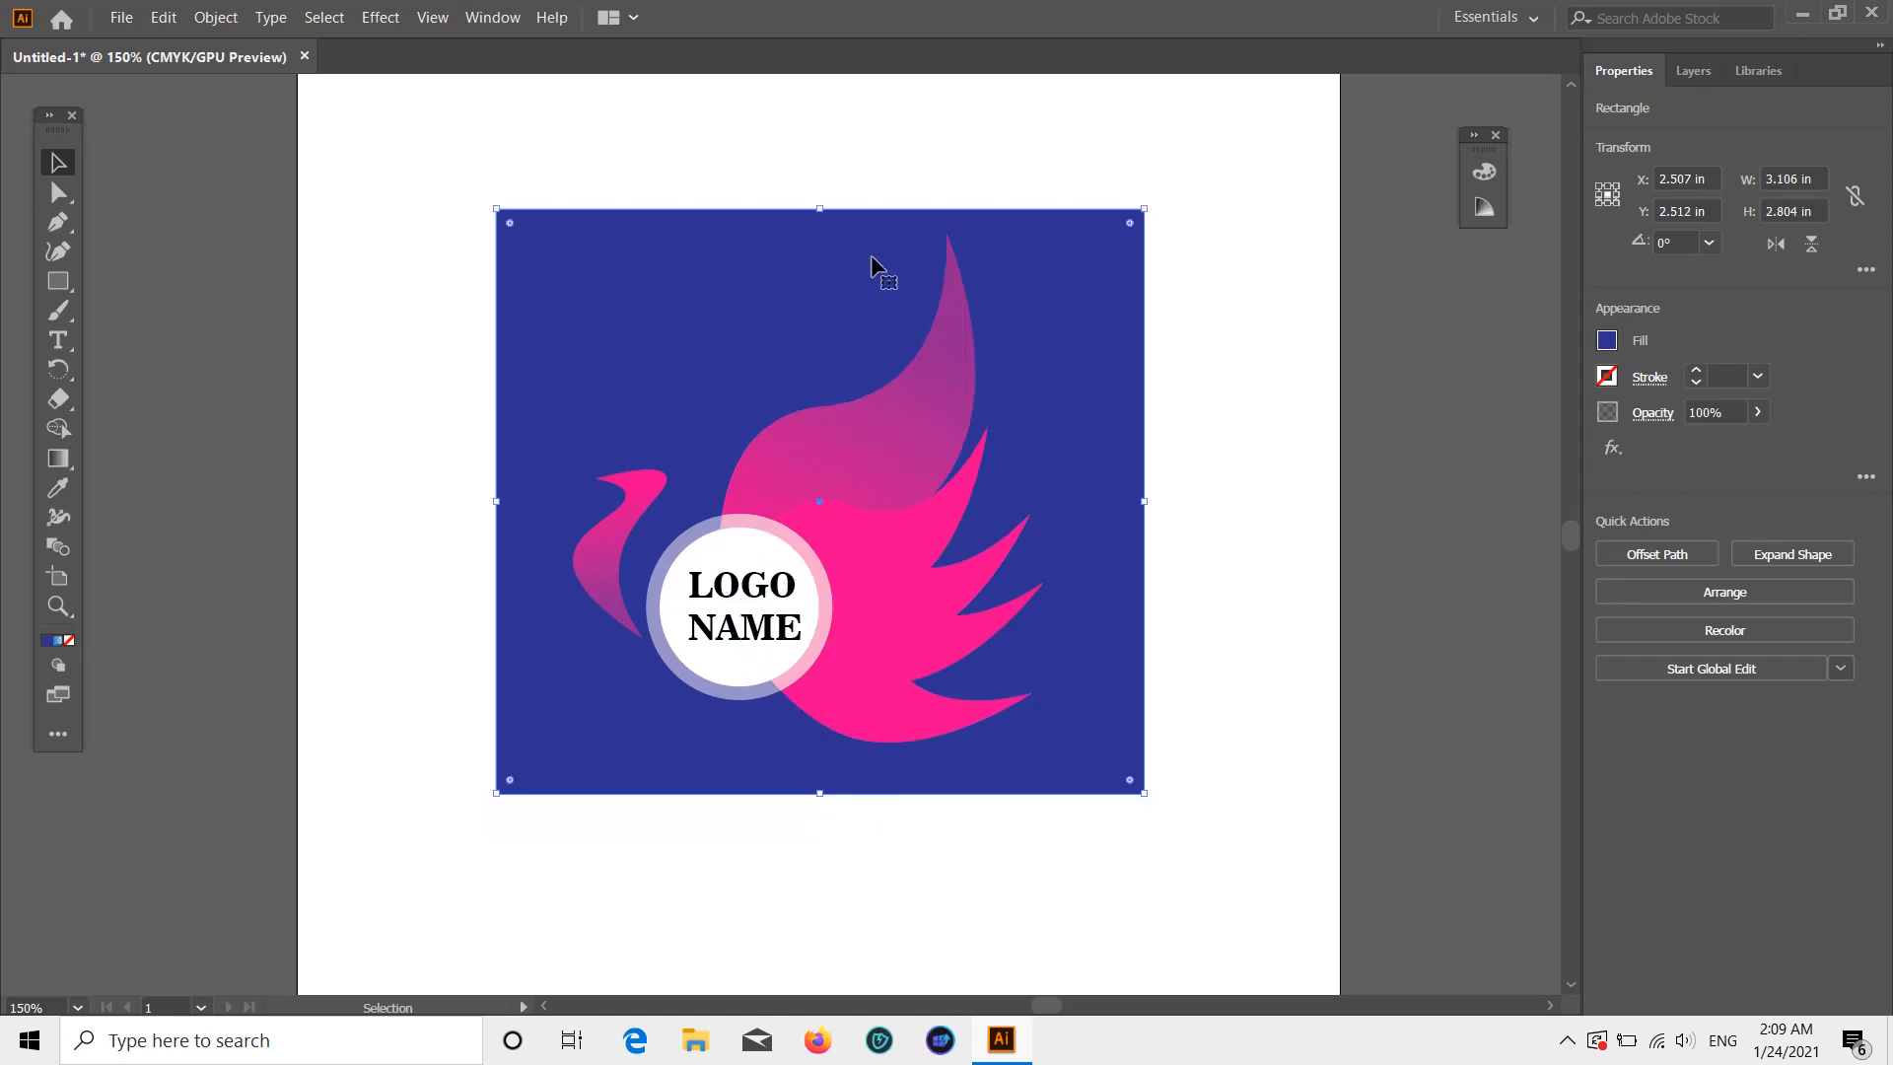
left_click_drag(822, 212, 828, 220)
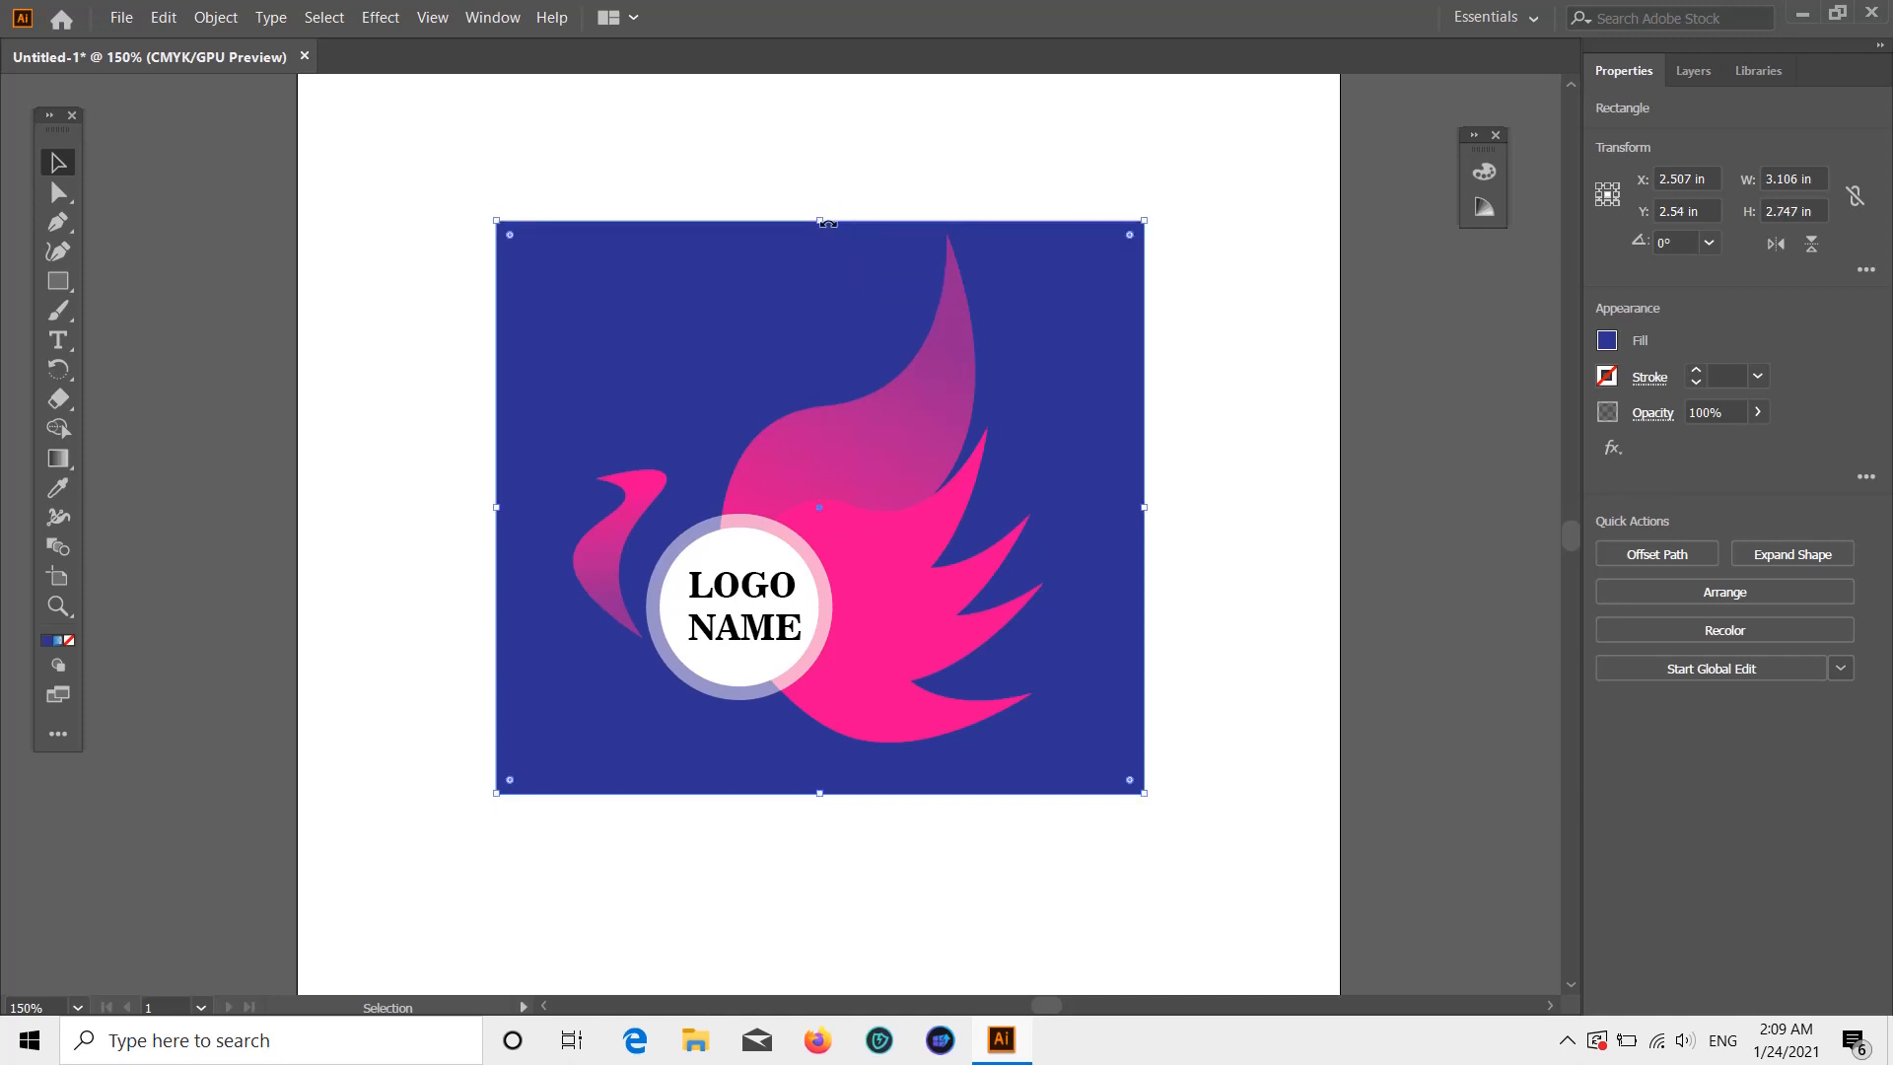
- Try an opacity of 53% on the uppermost small wing feather, undoing and redoing the change
left_click(922, 549)
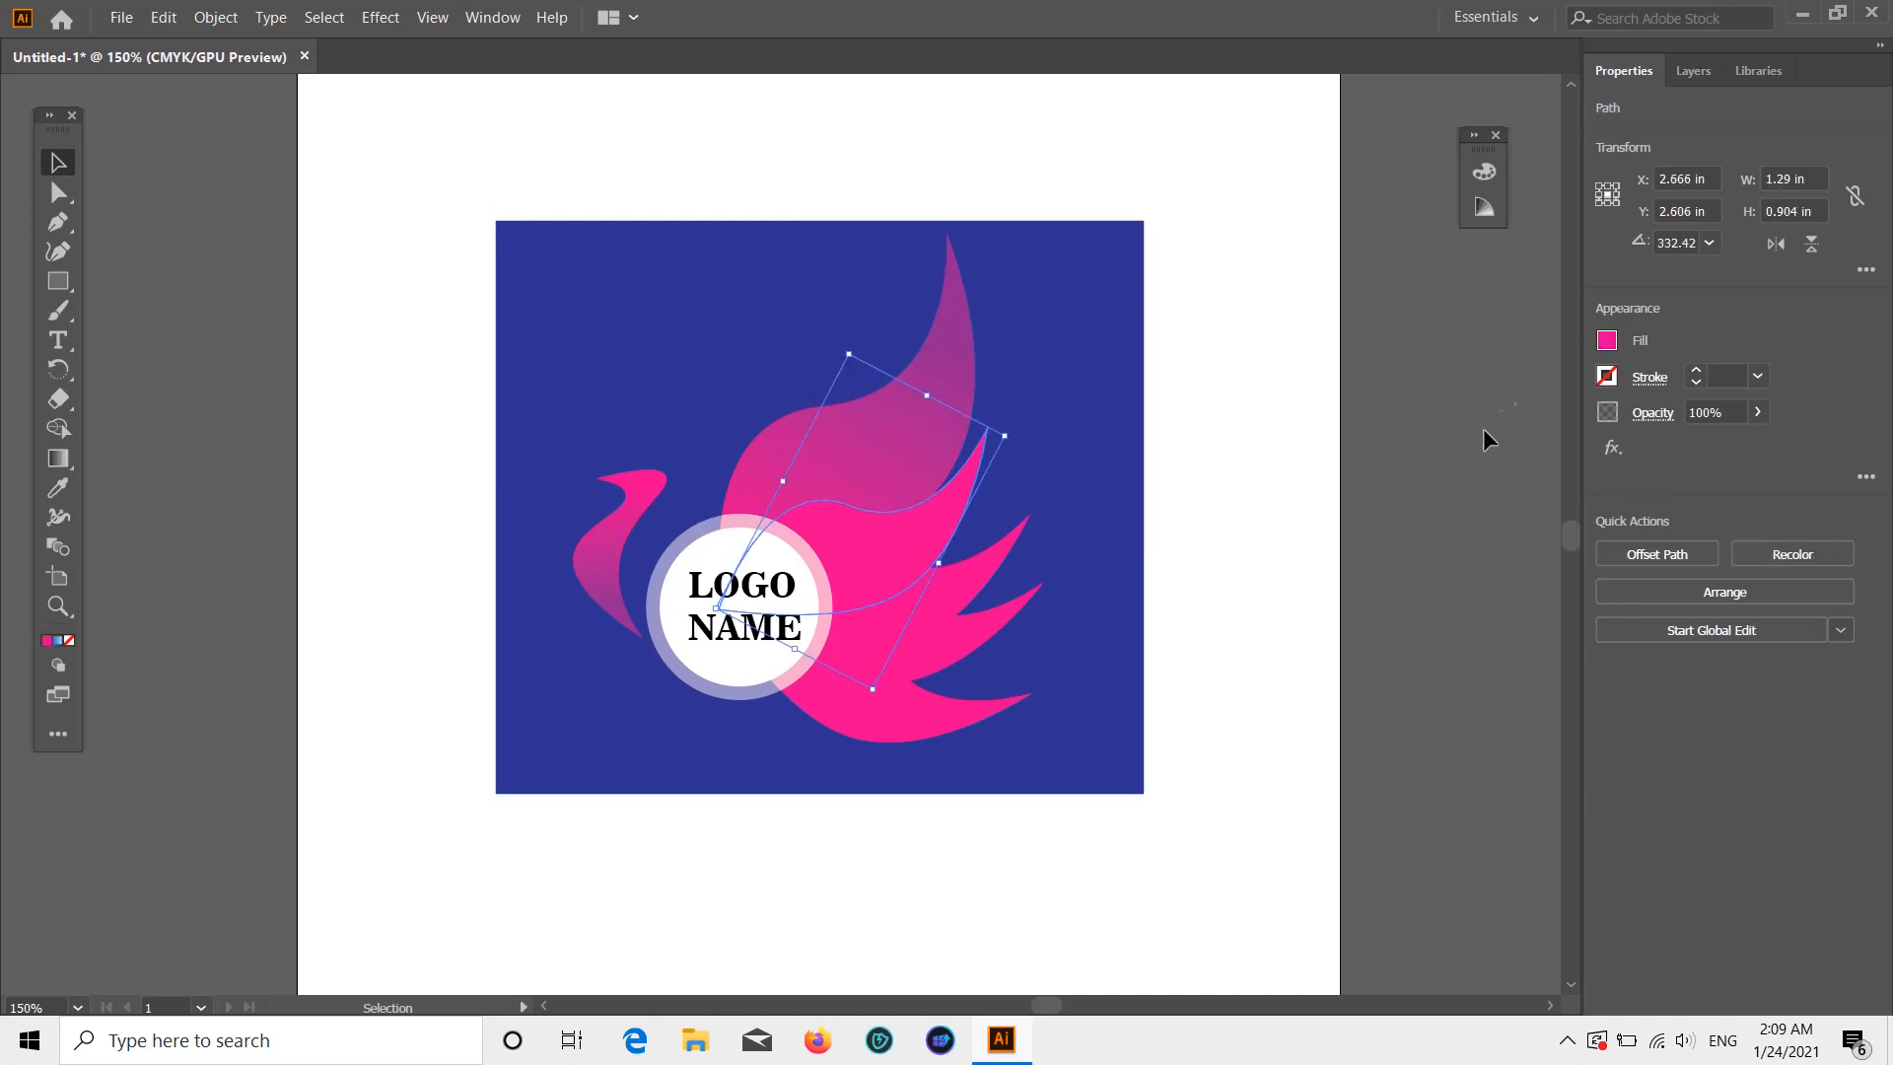
left_click(1757, 415)
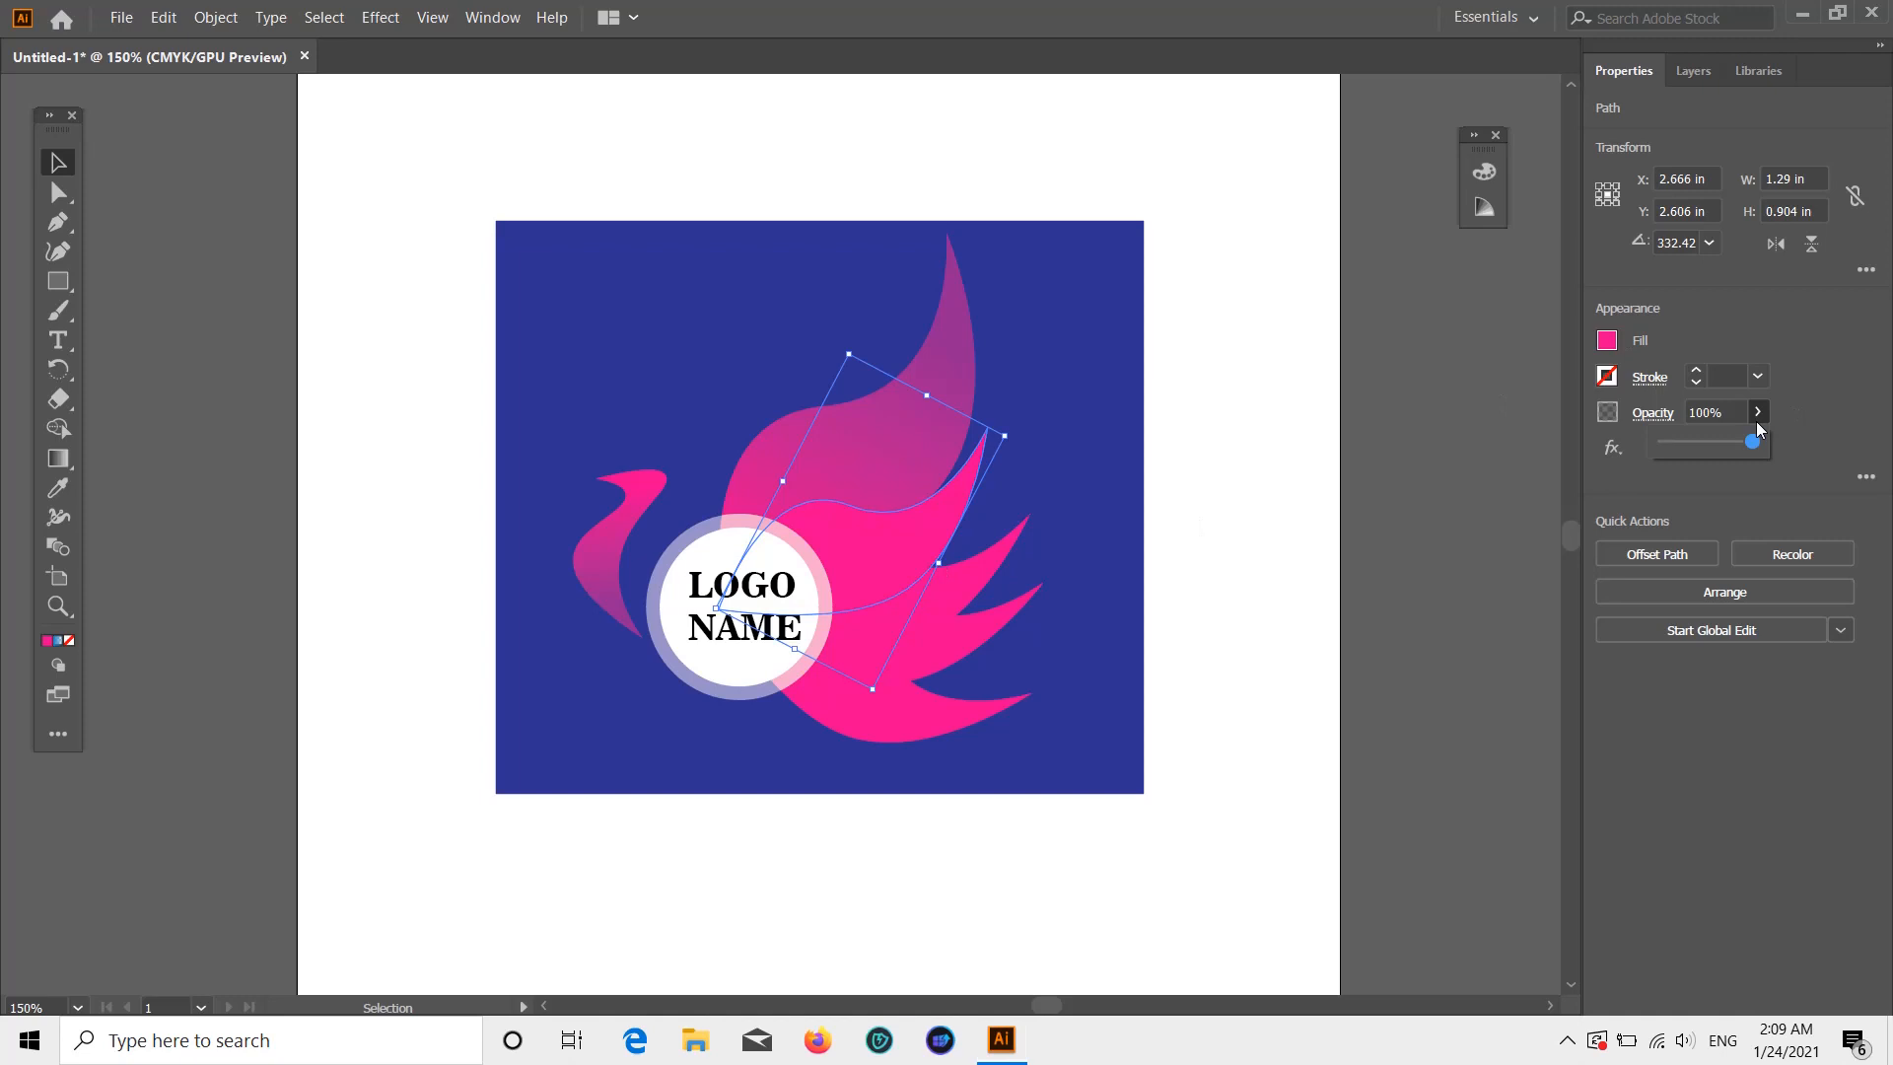
left_click(1710, 452)
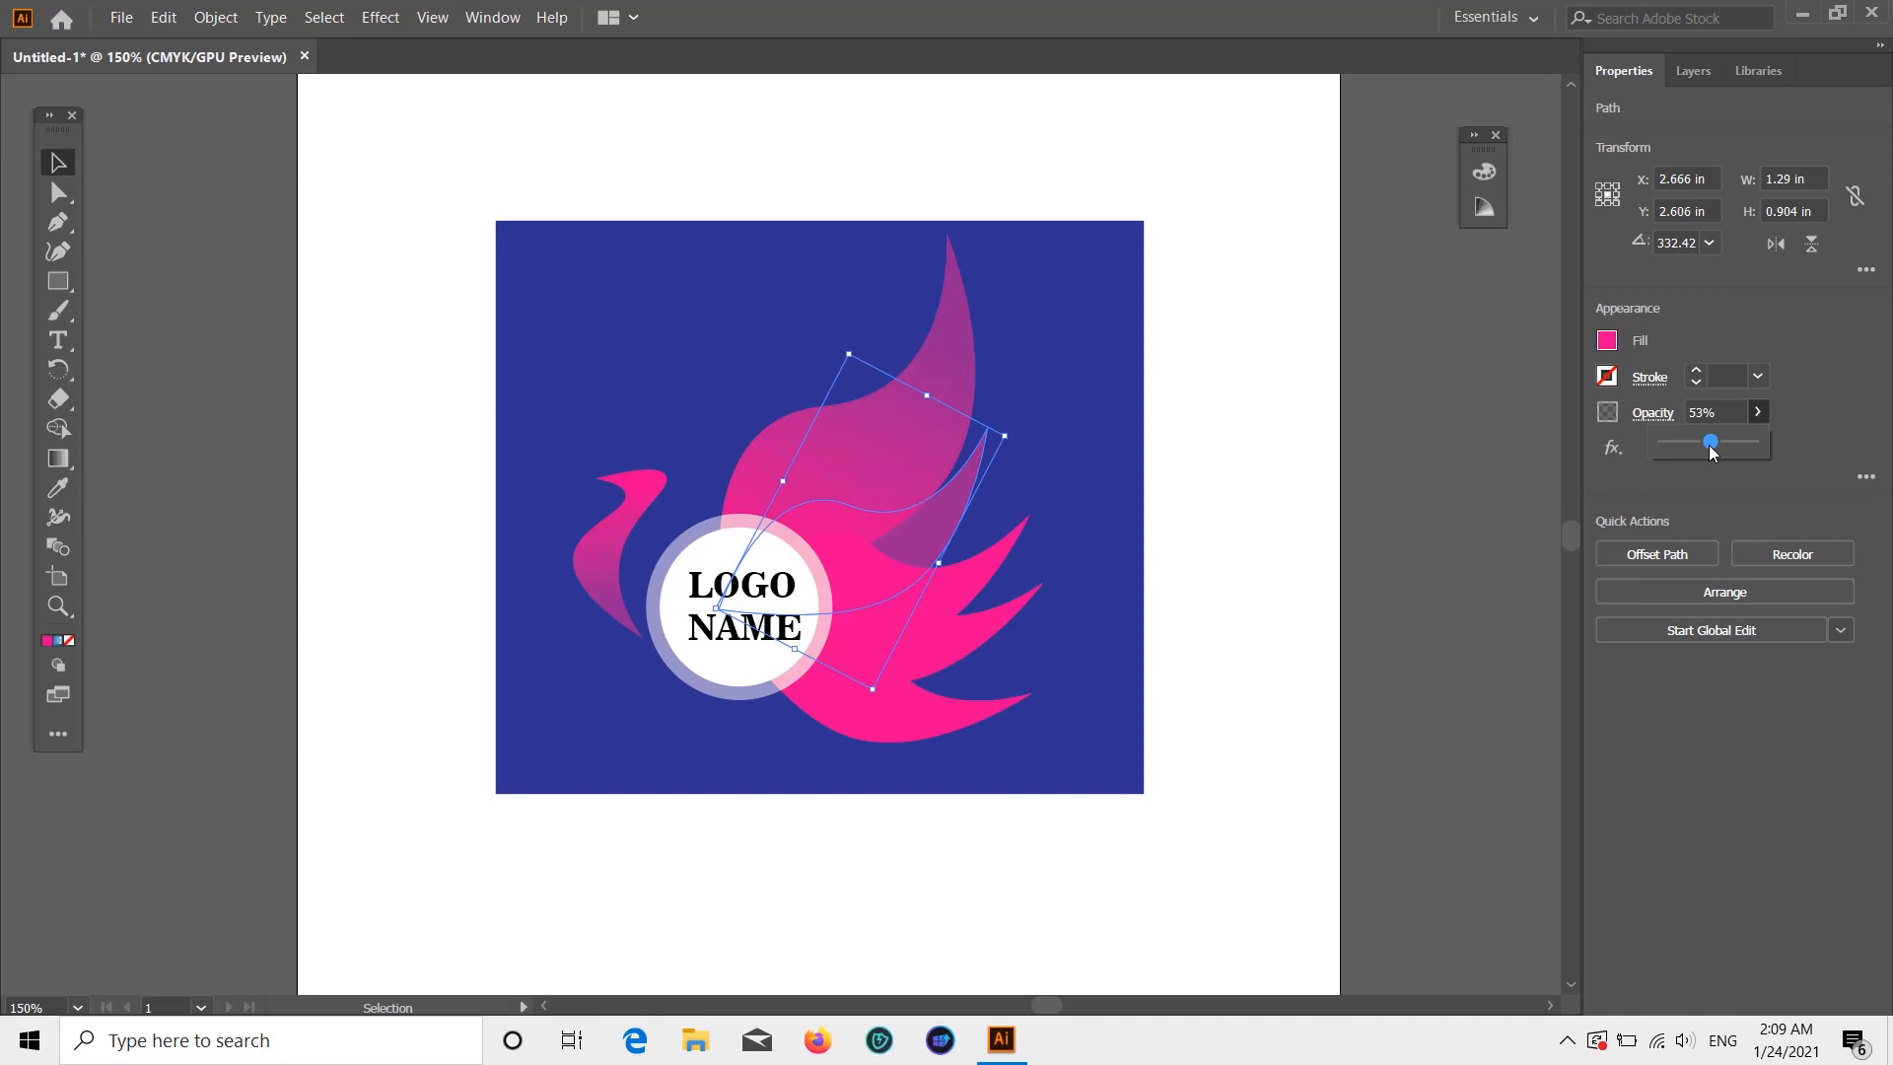
key("ctrl+z")
key("ctrl+z")
key("ctrl+z")
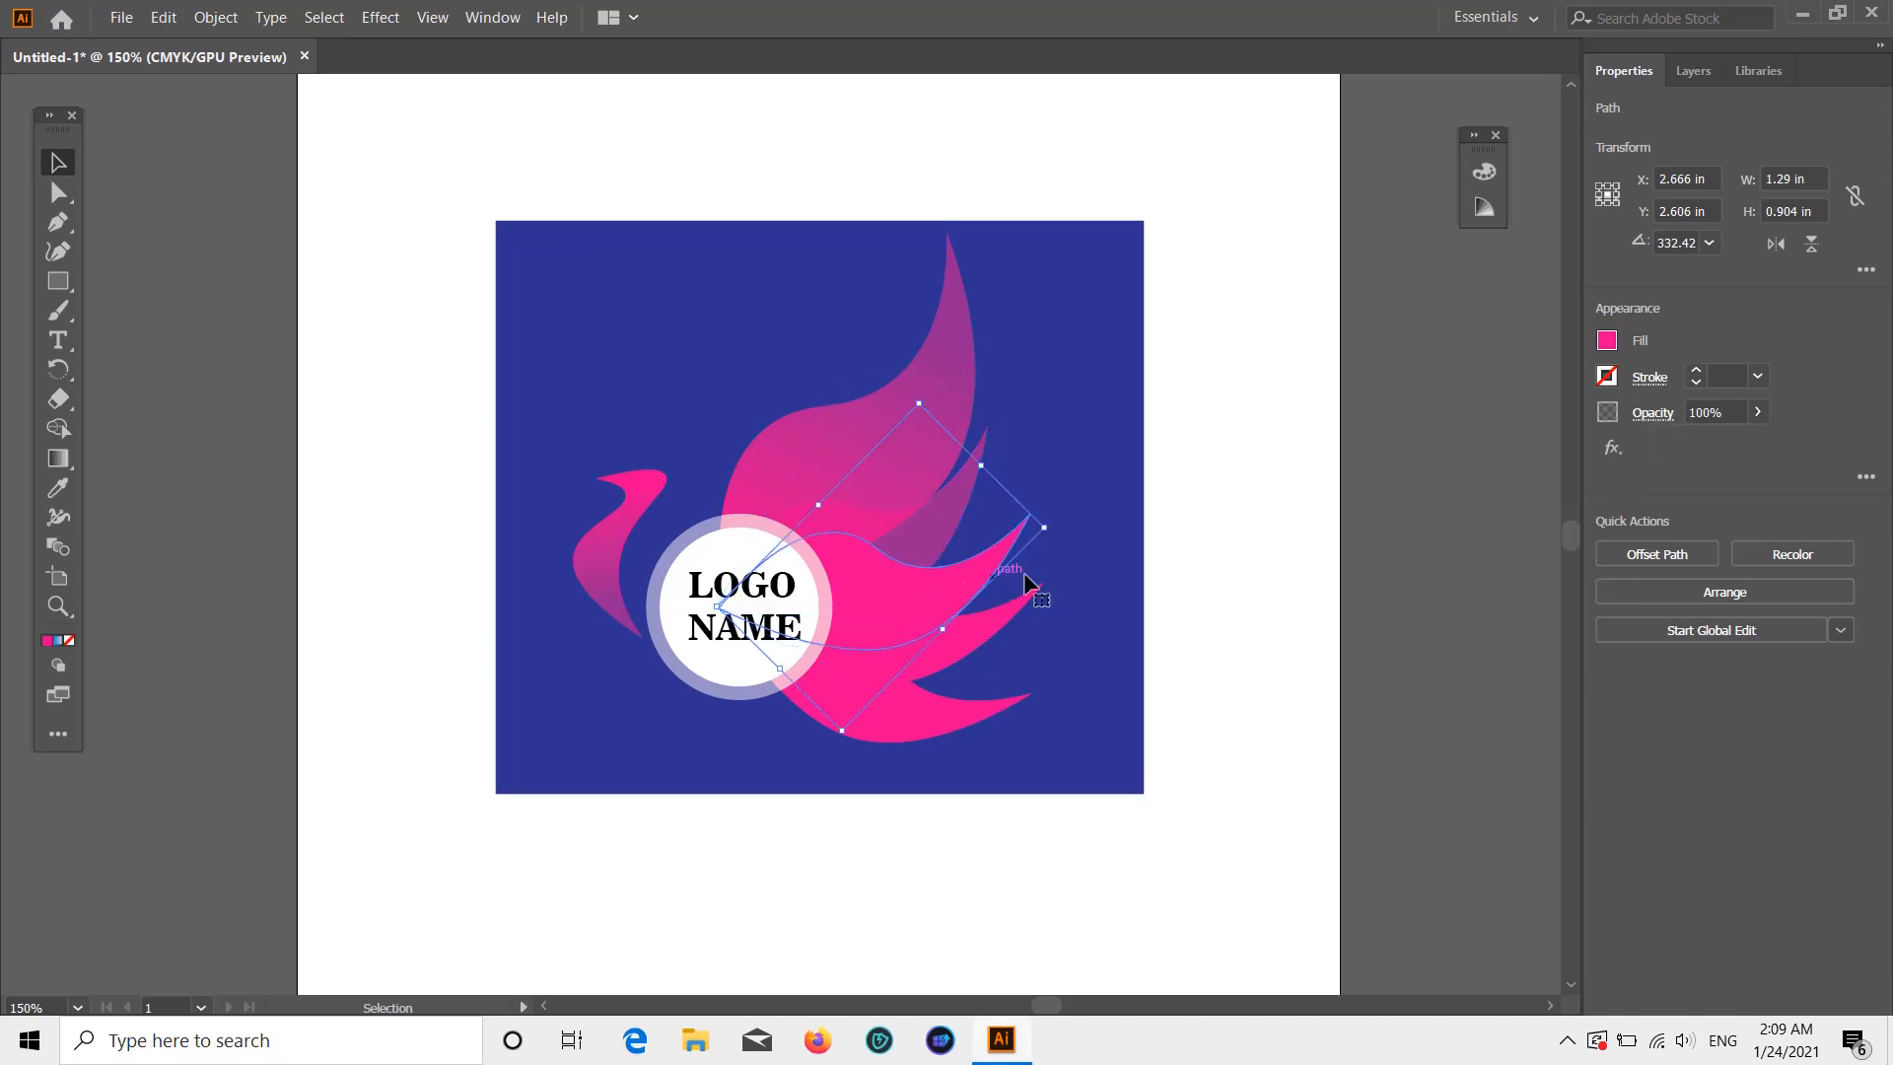
key("ctrl+shift+z")
key("ctrl+shift+z")
key("ctrl+shift+z")
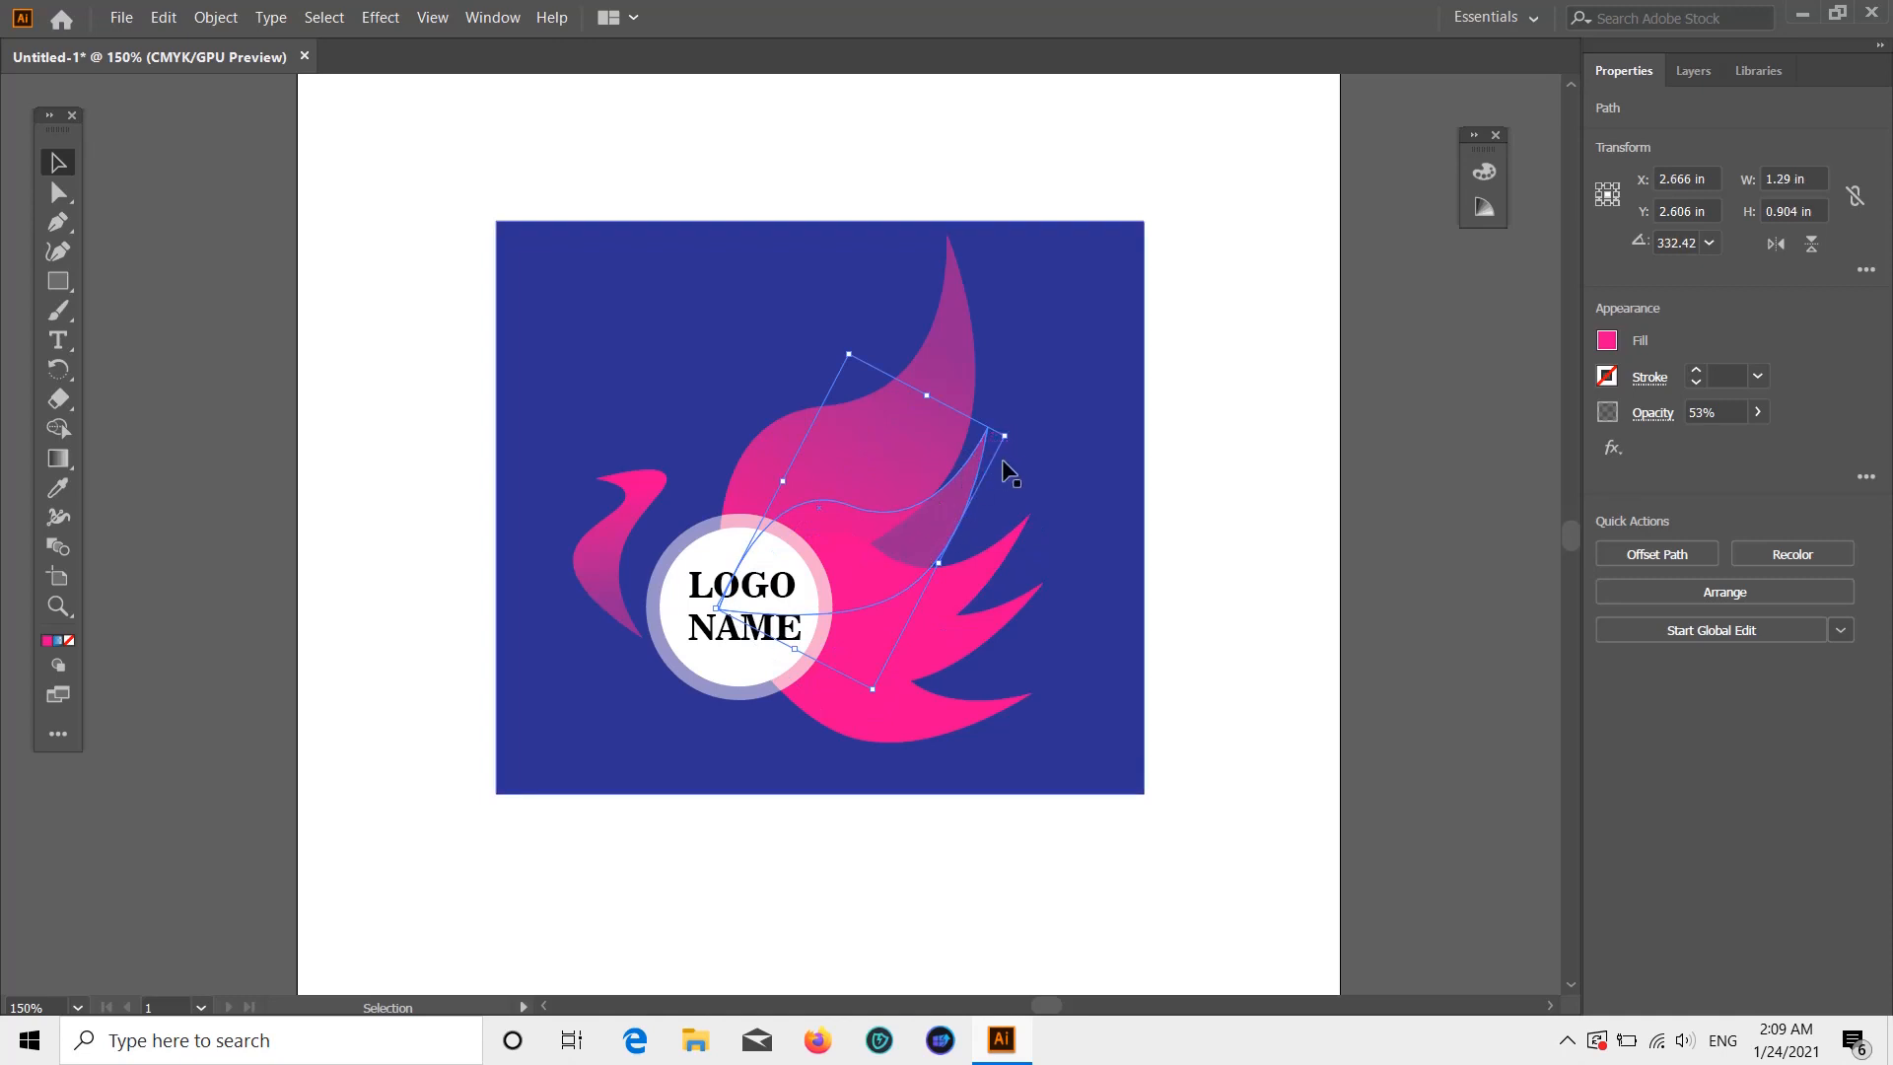
- Set the opacity of the uppermost small wing feather to 65%, comparing it with the large gradient feather
left_click(1759, 412)
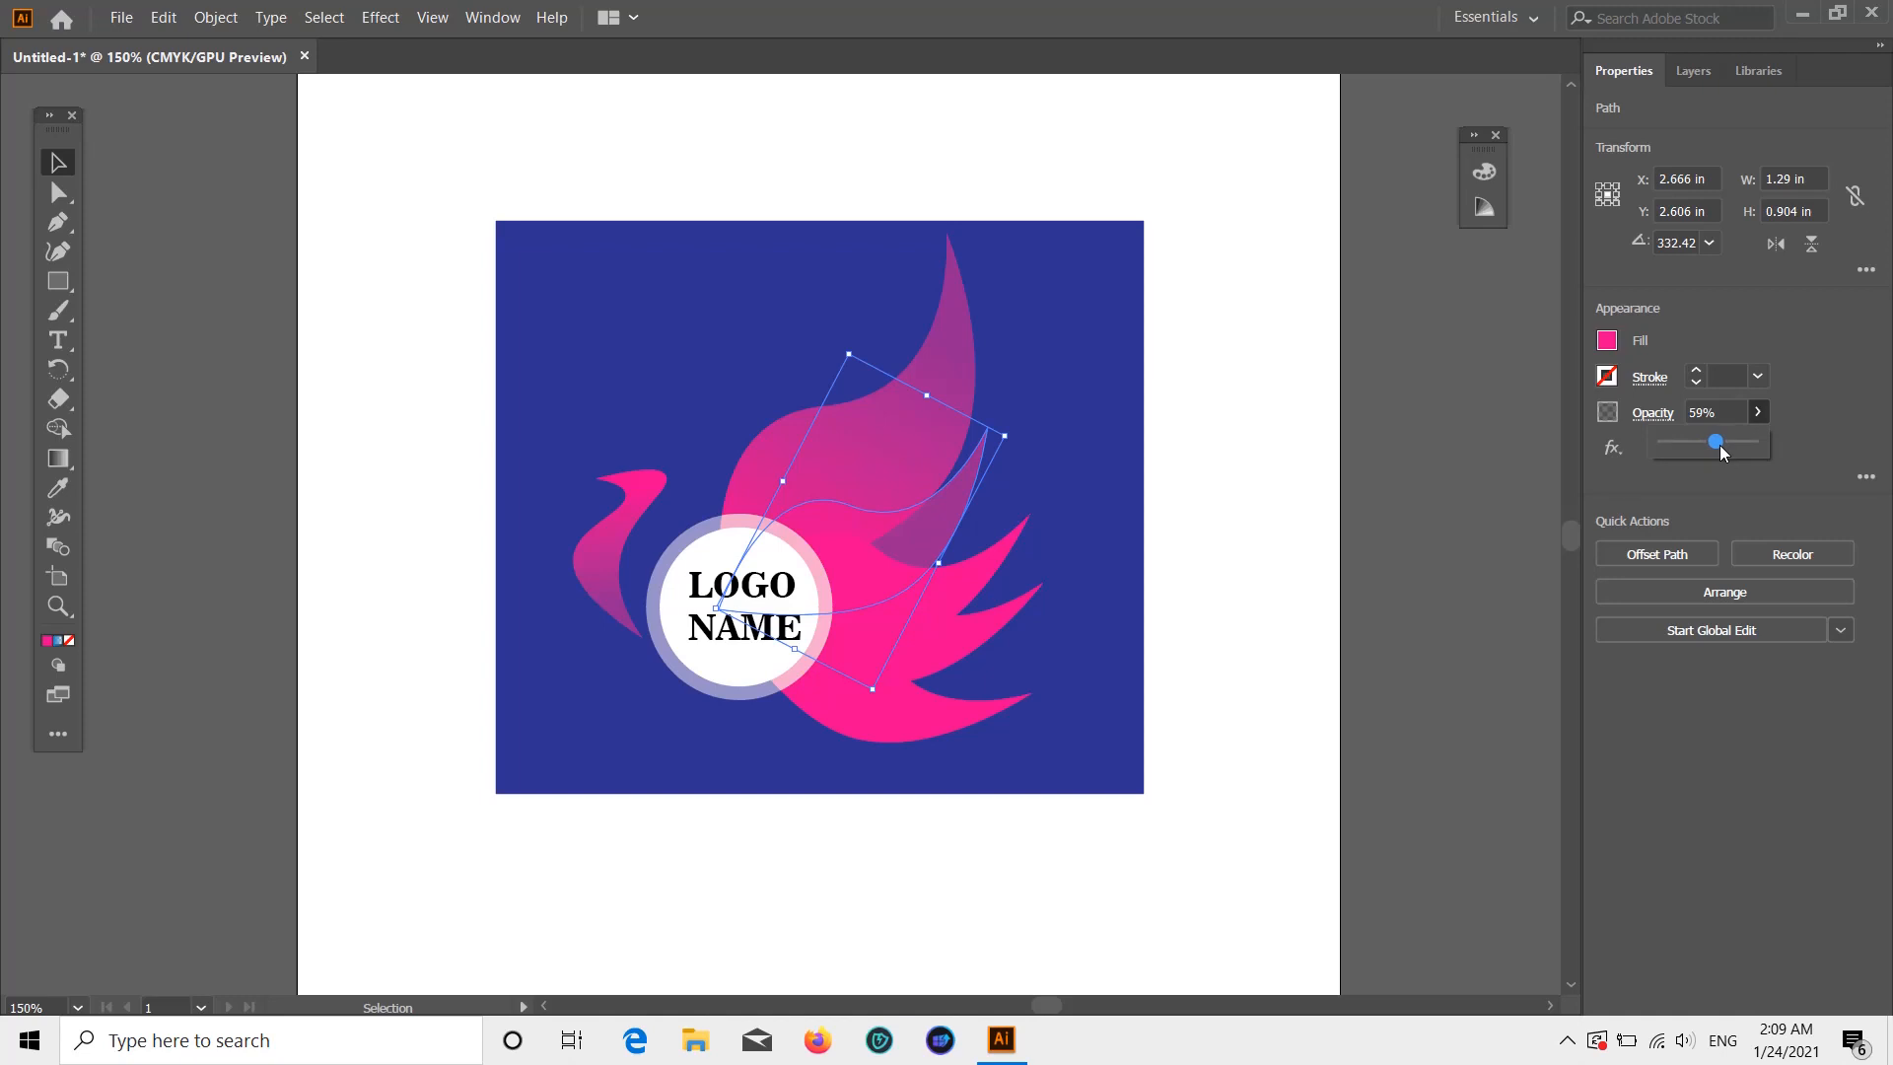
left_click(1120, 482)
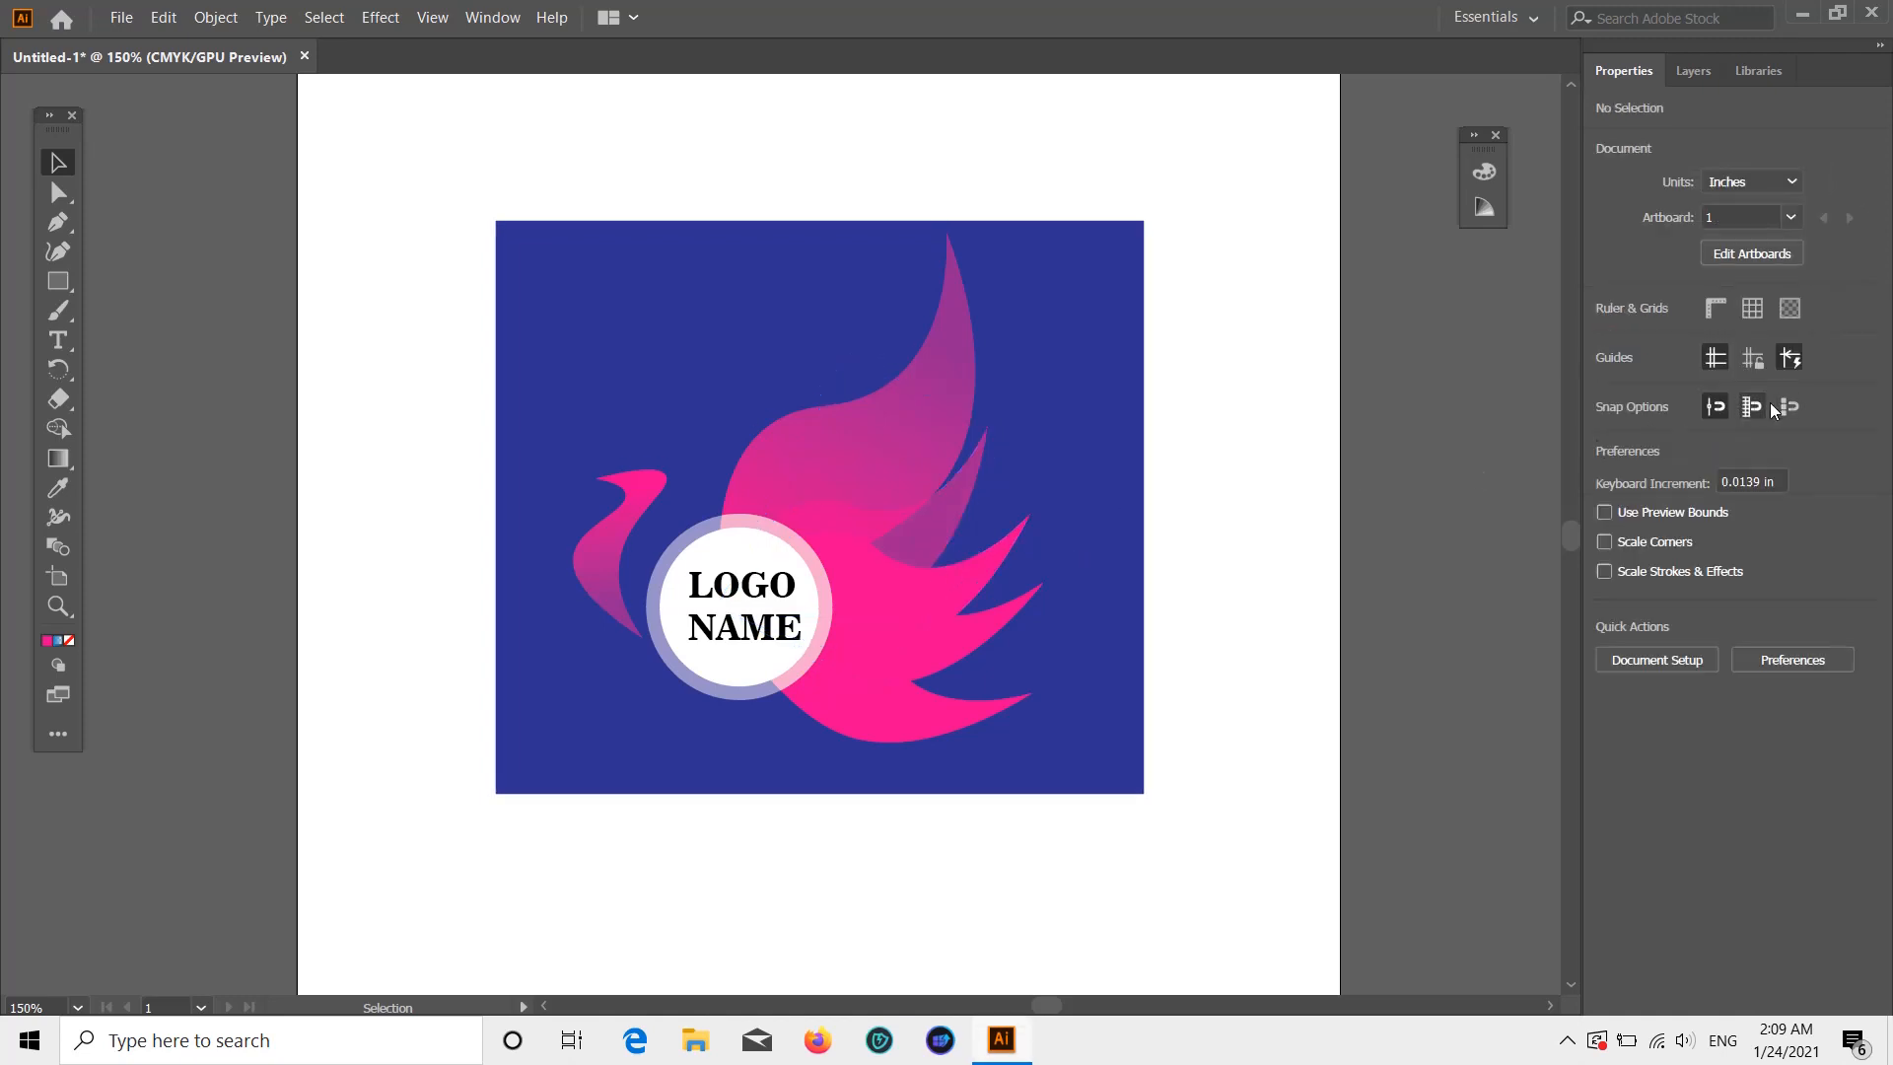
left_click(947, 528)
left_click(1757, 412)
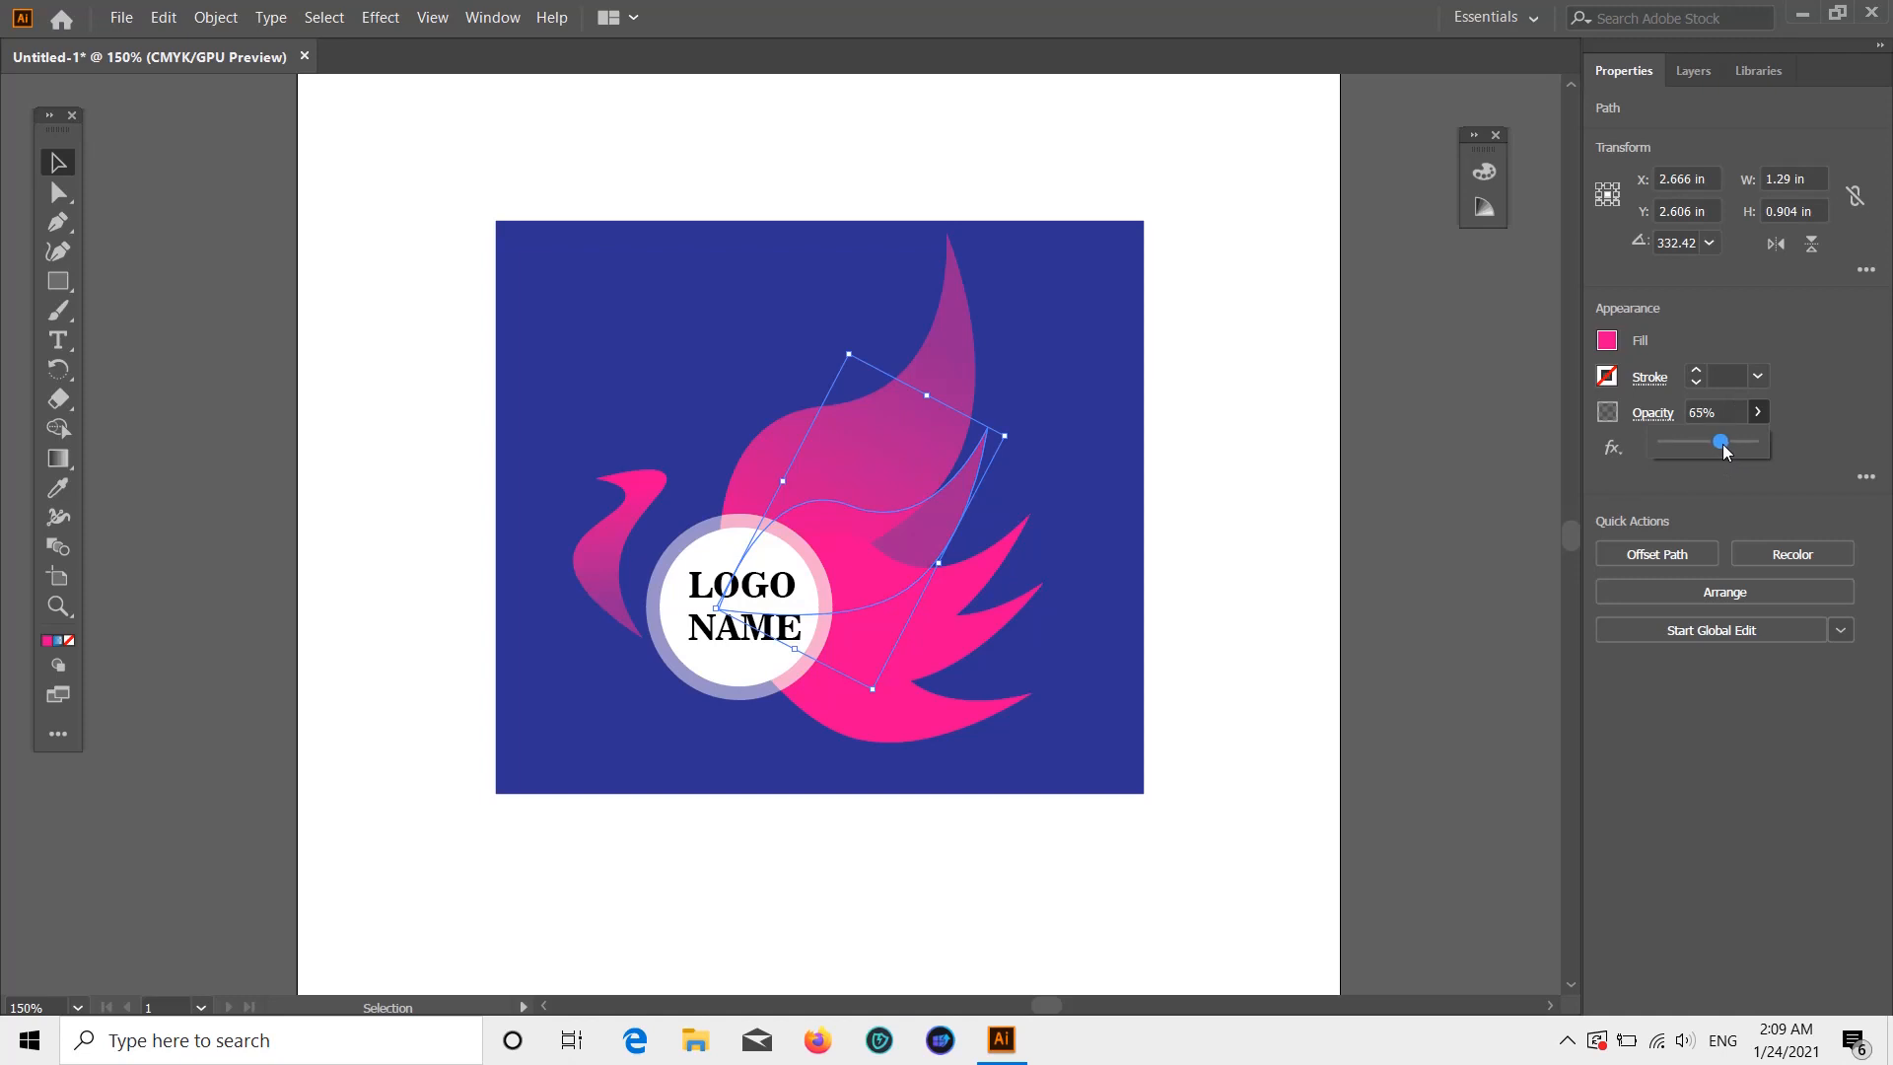
left_click_drag(1726, 451, 1723, 452)
left_click(1453, 507)
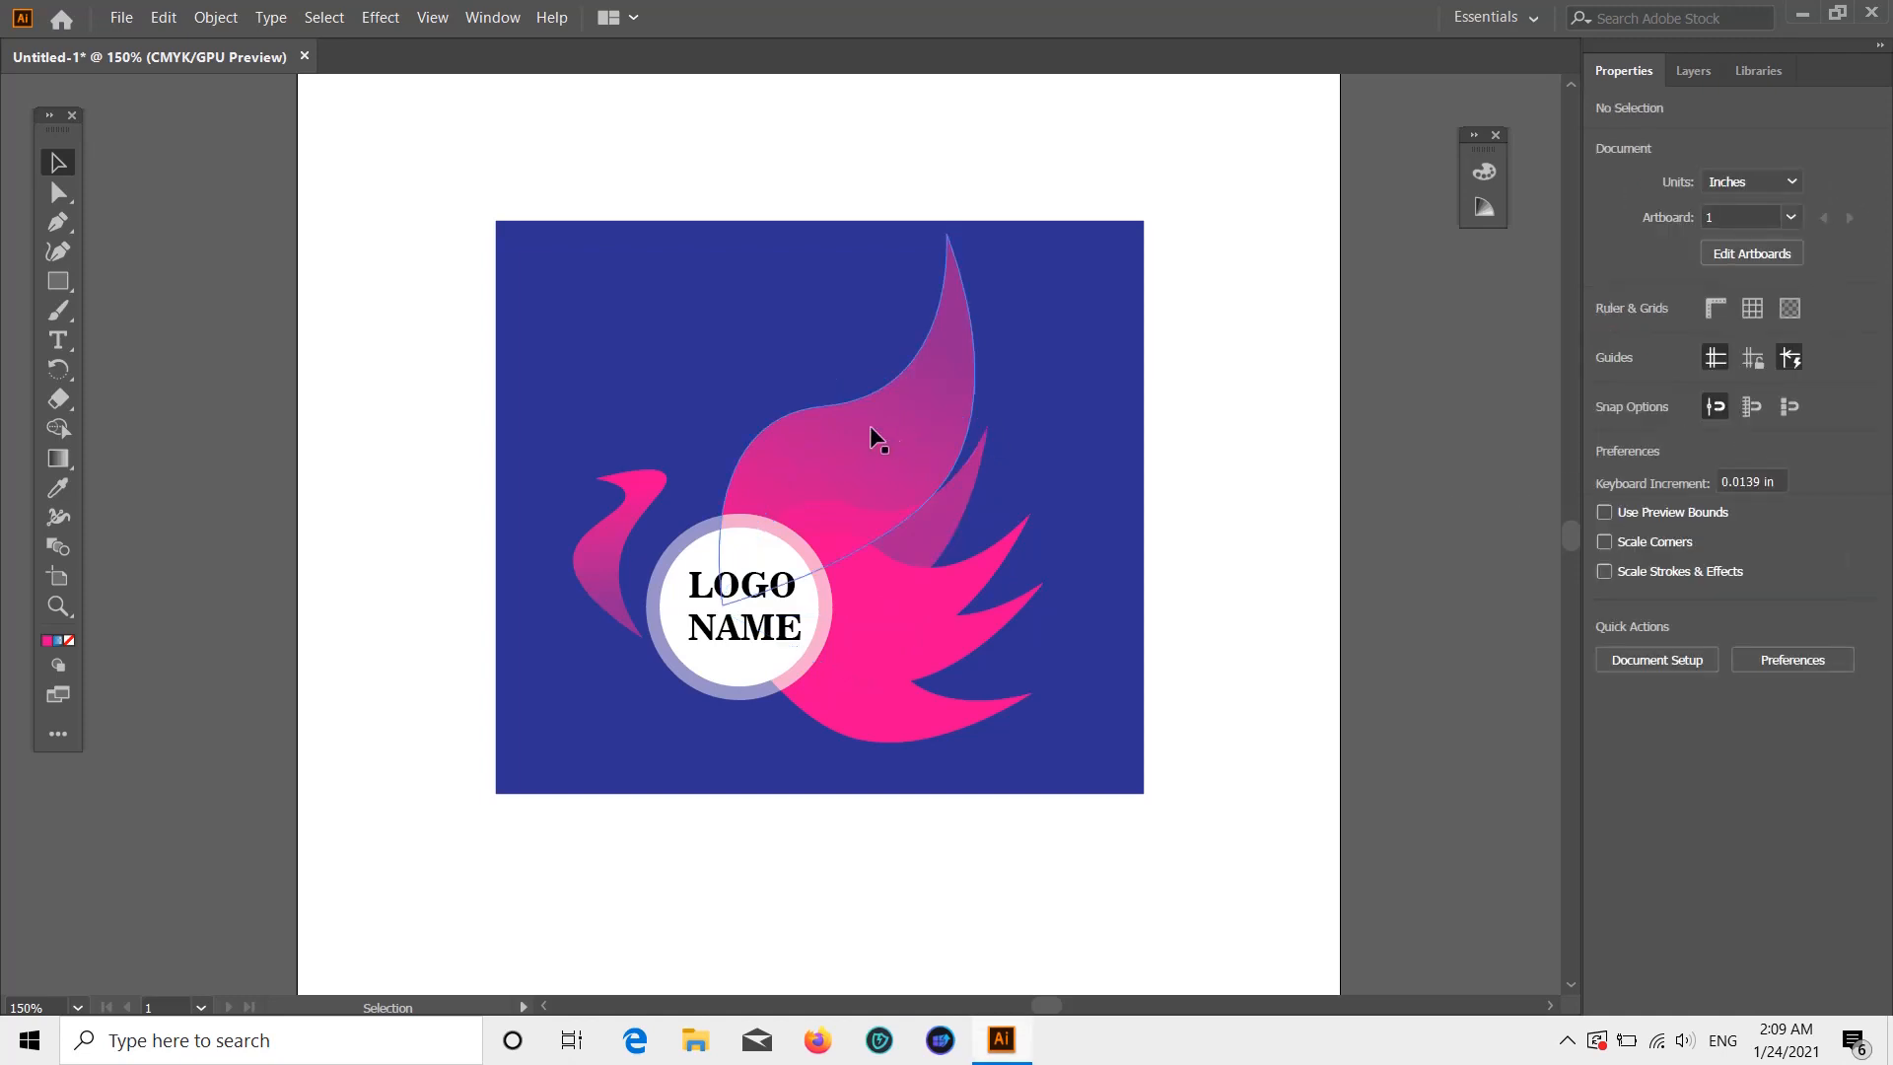
left_click(869, 423)
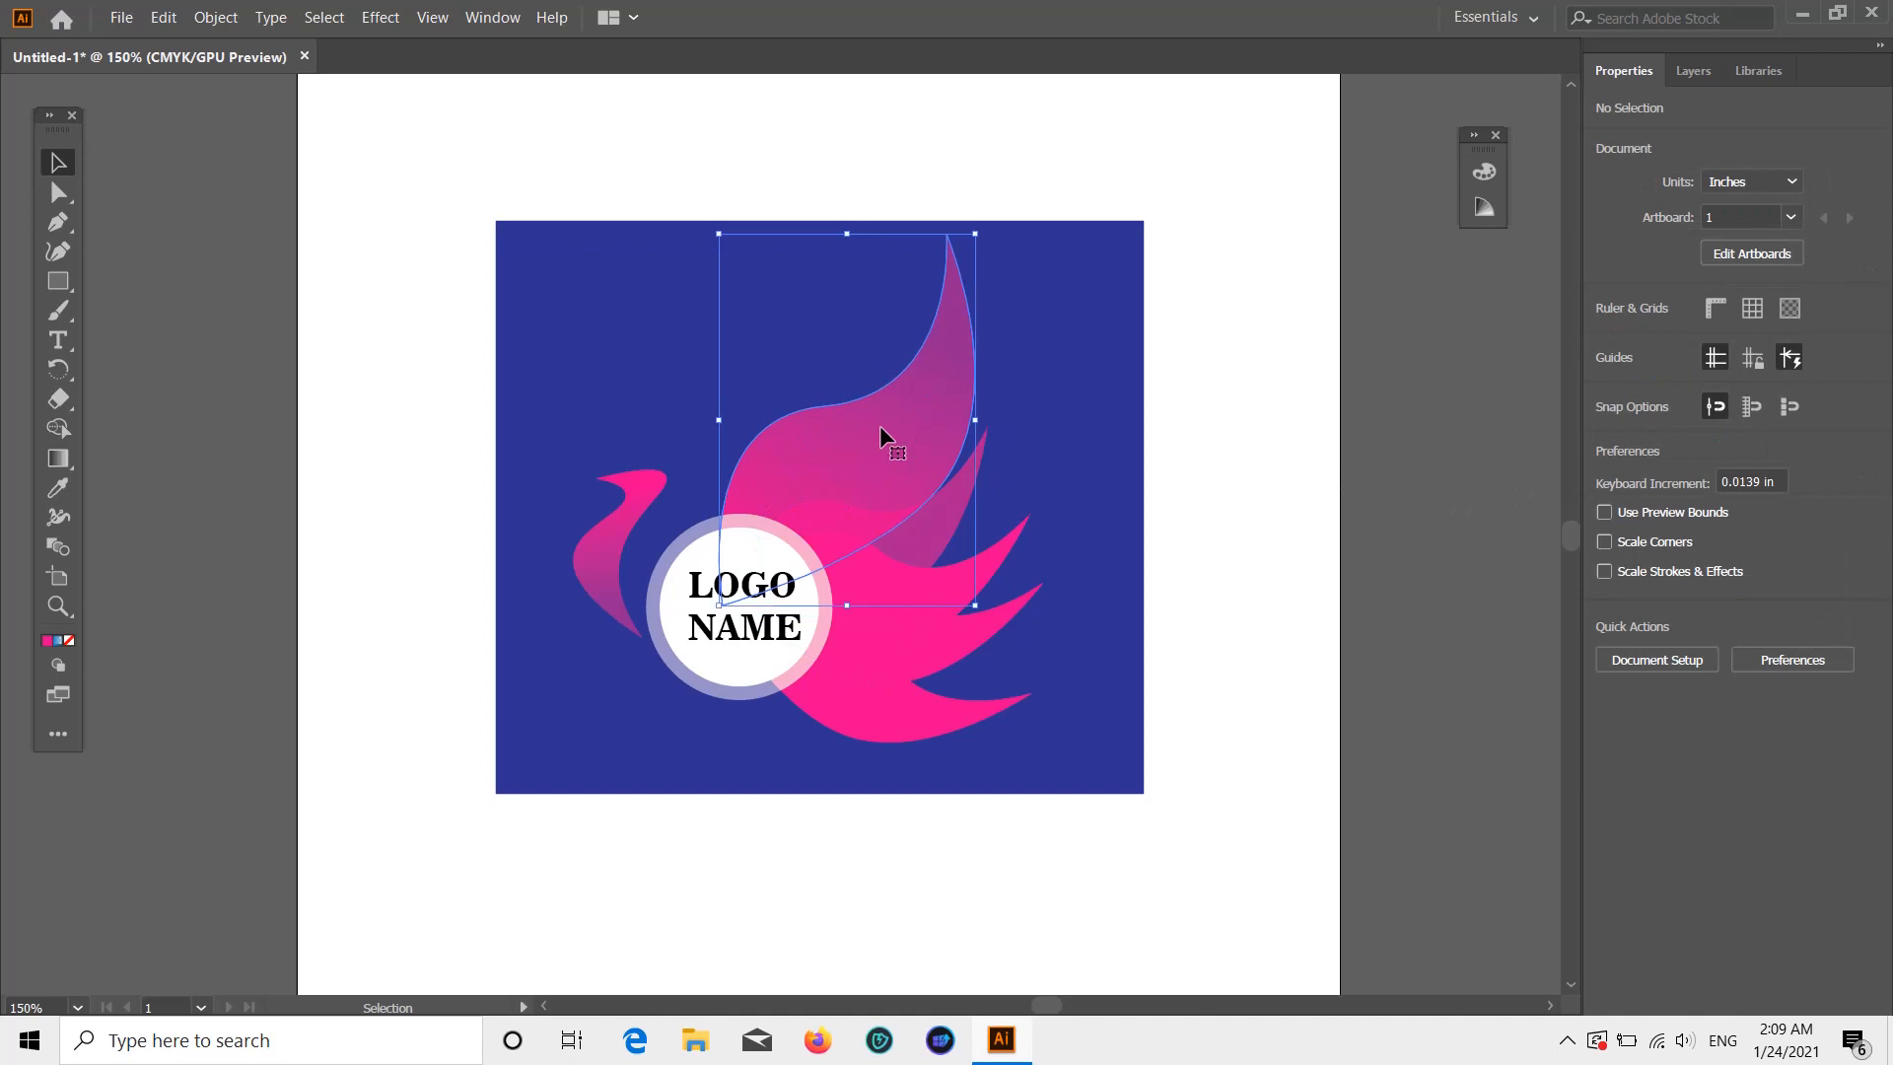
left_click(1486, 434)
- Try bringing the uppermost small wing feather to the front, and undo the reordering
right_click(920, 529)
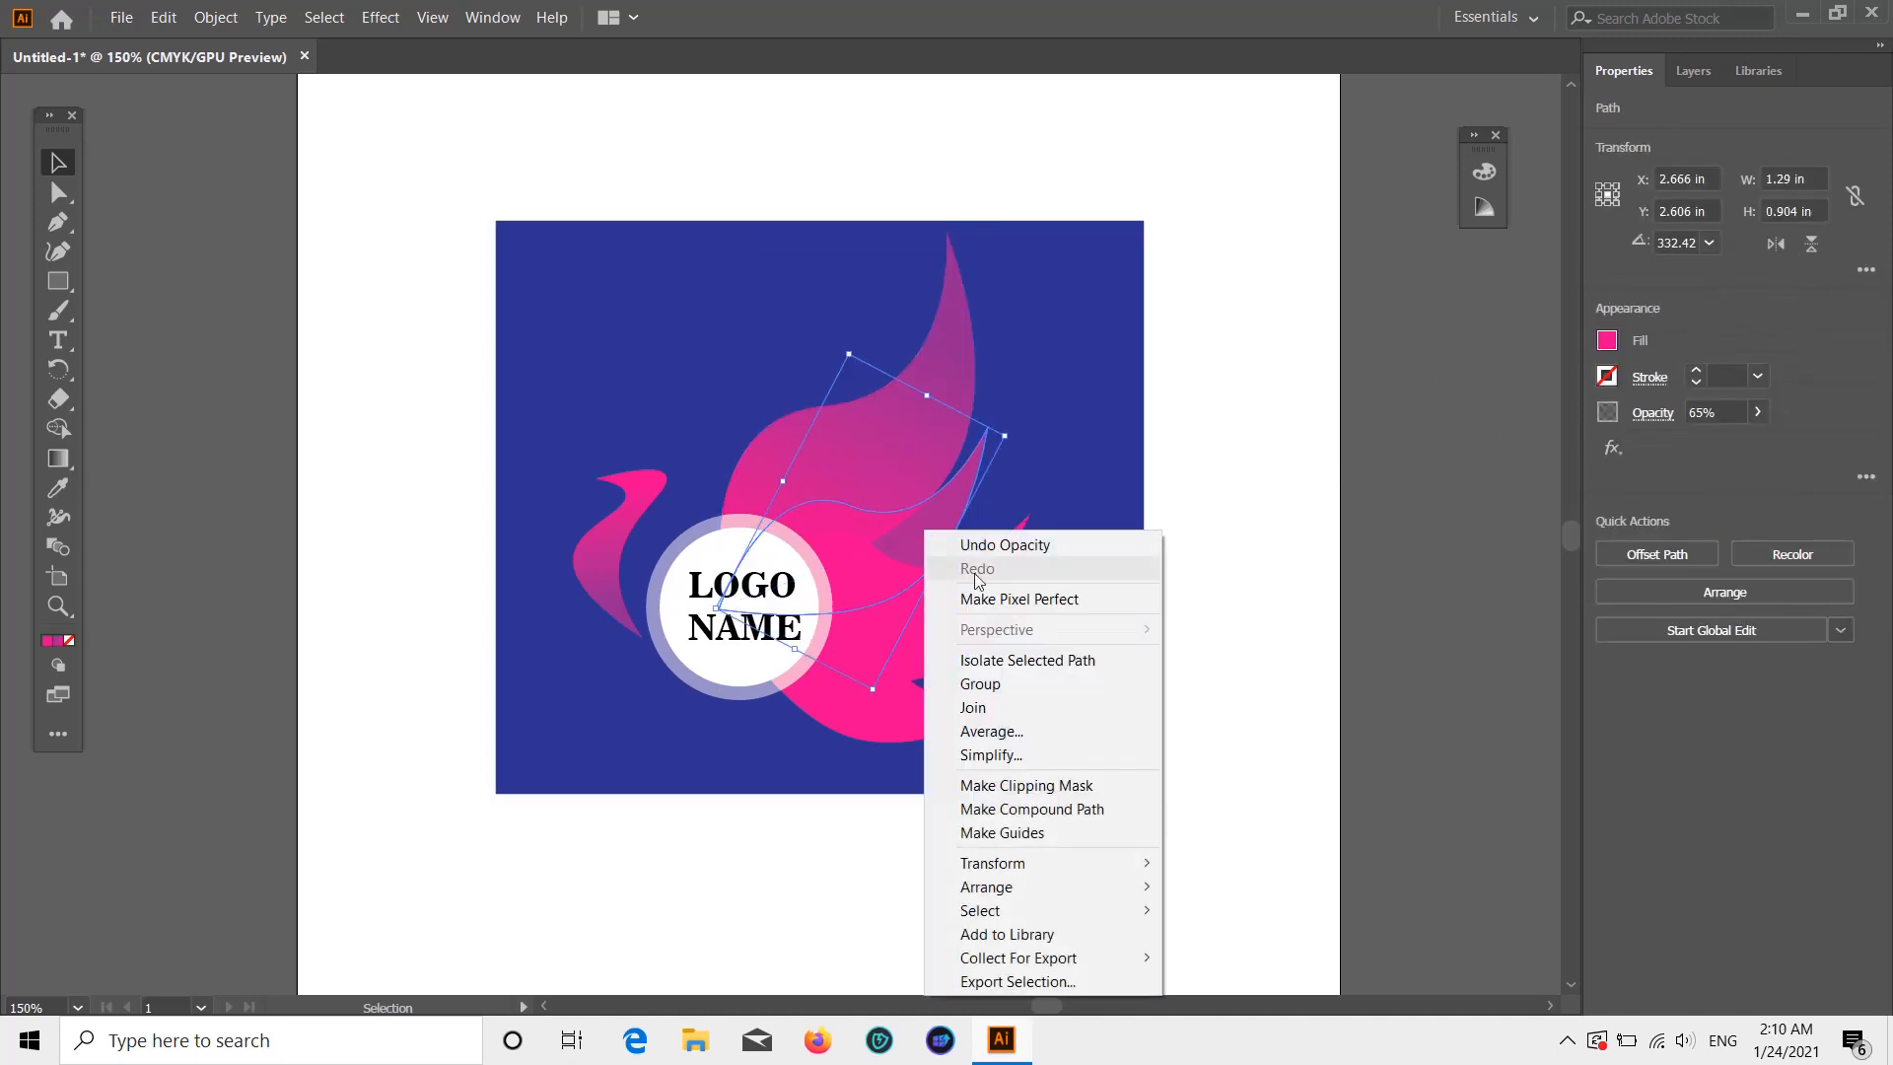
mouse_move(1028, 884)
left_click(1204, 887)
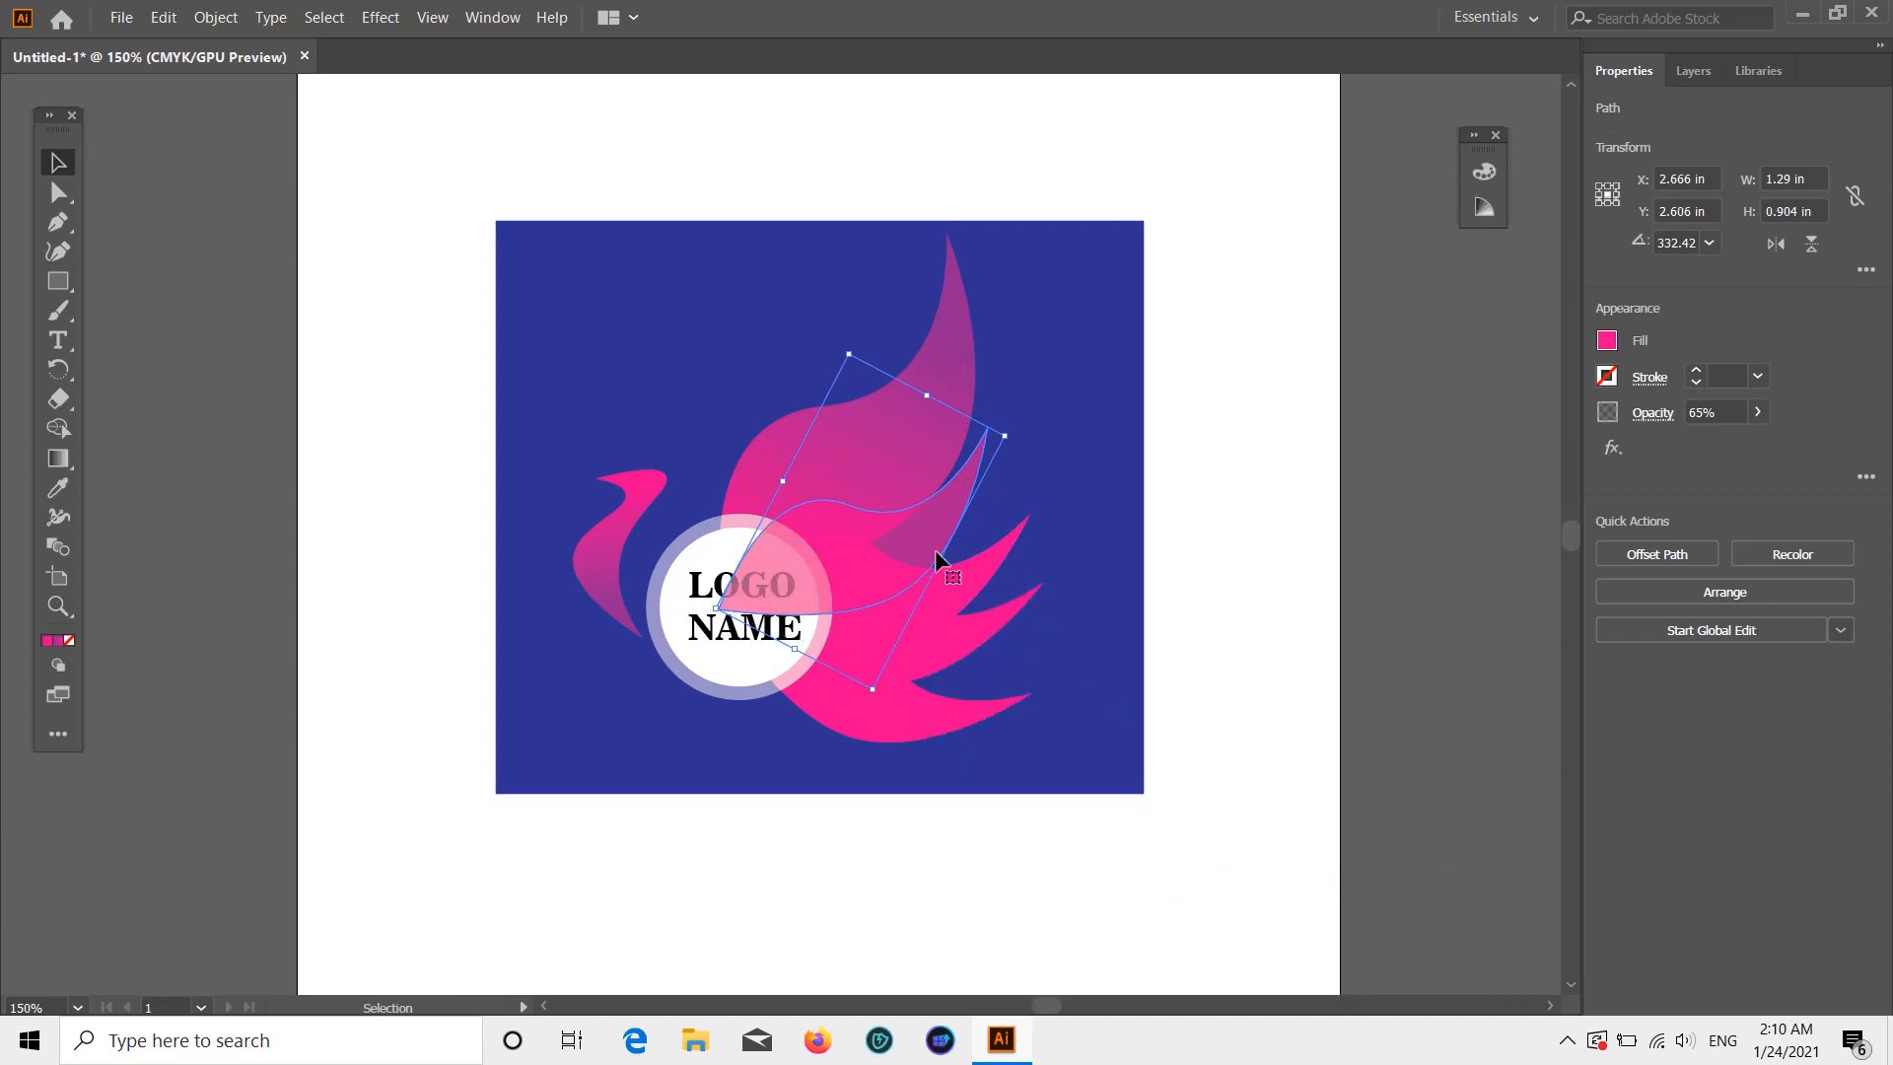
key("ctrl+z")
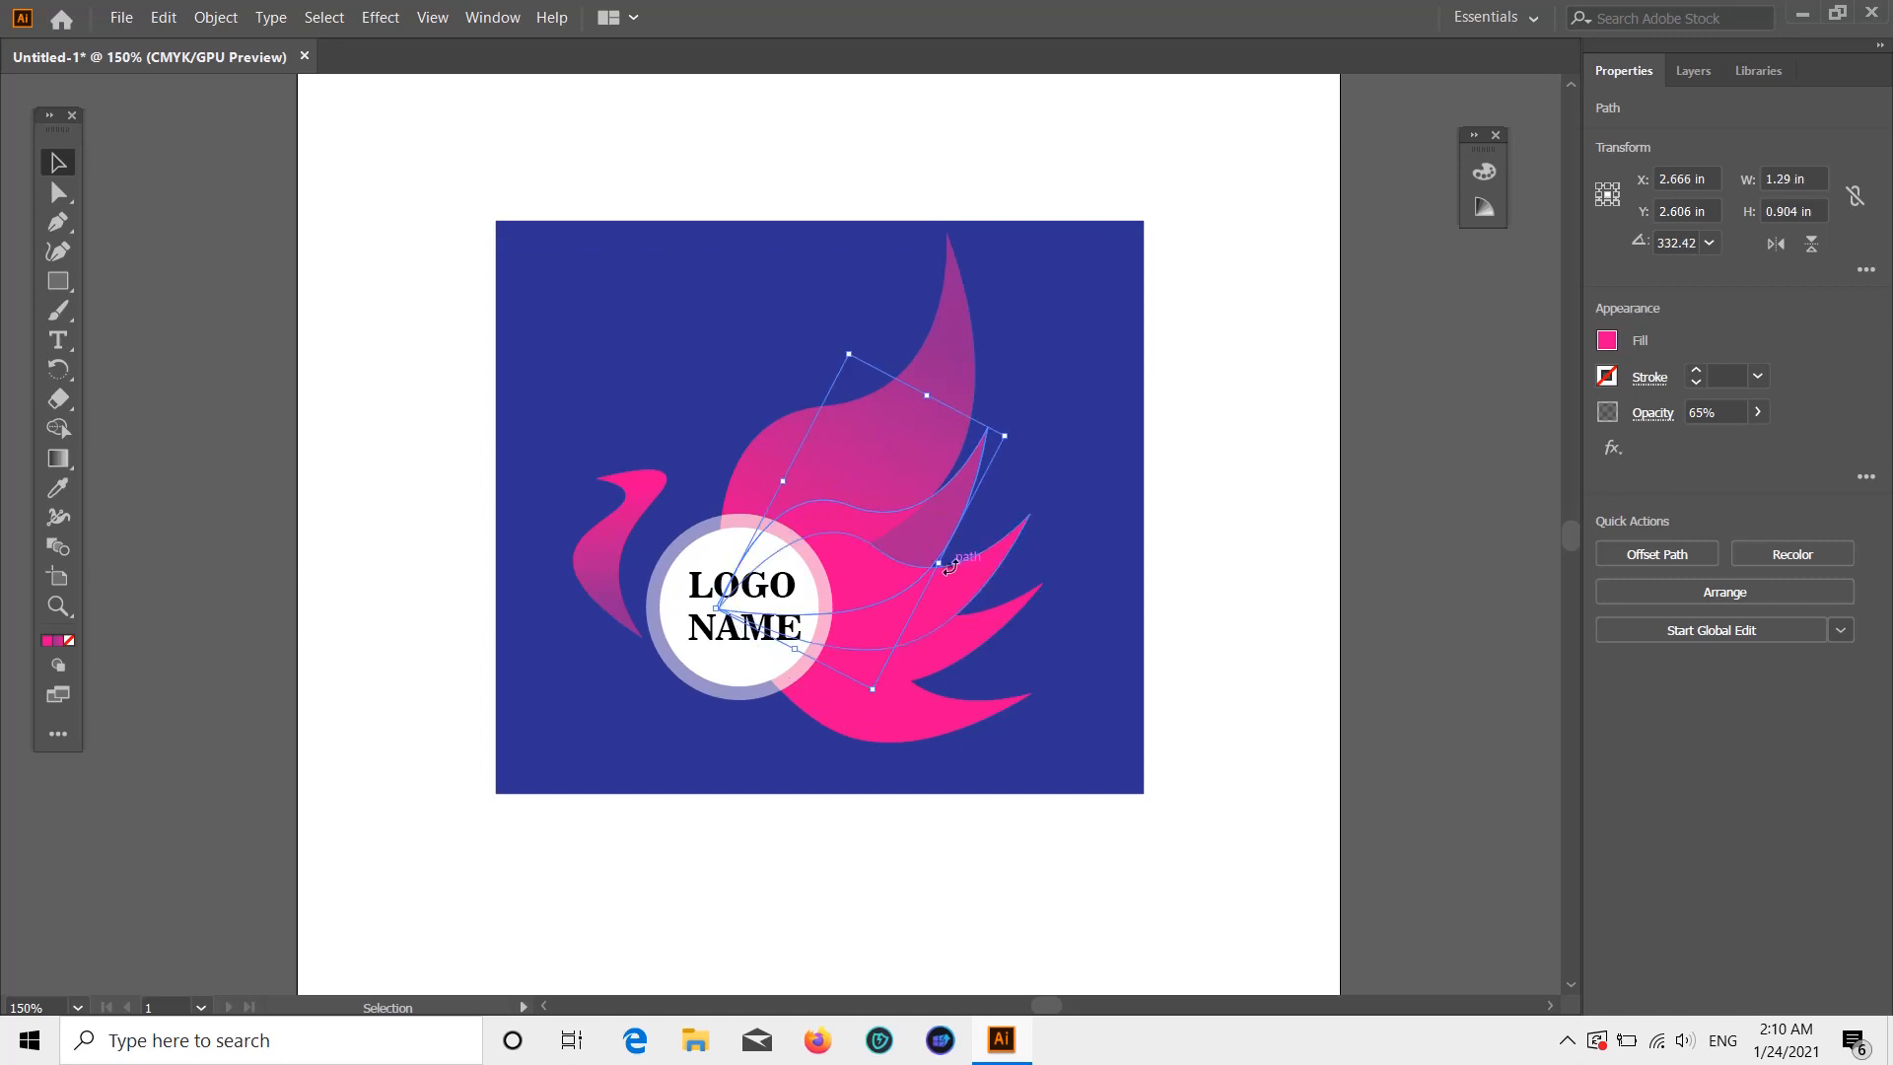
- Set the opacity of the second and third small wing feathers to 65%
left_click(955, 572)
left_click(1759, 412)
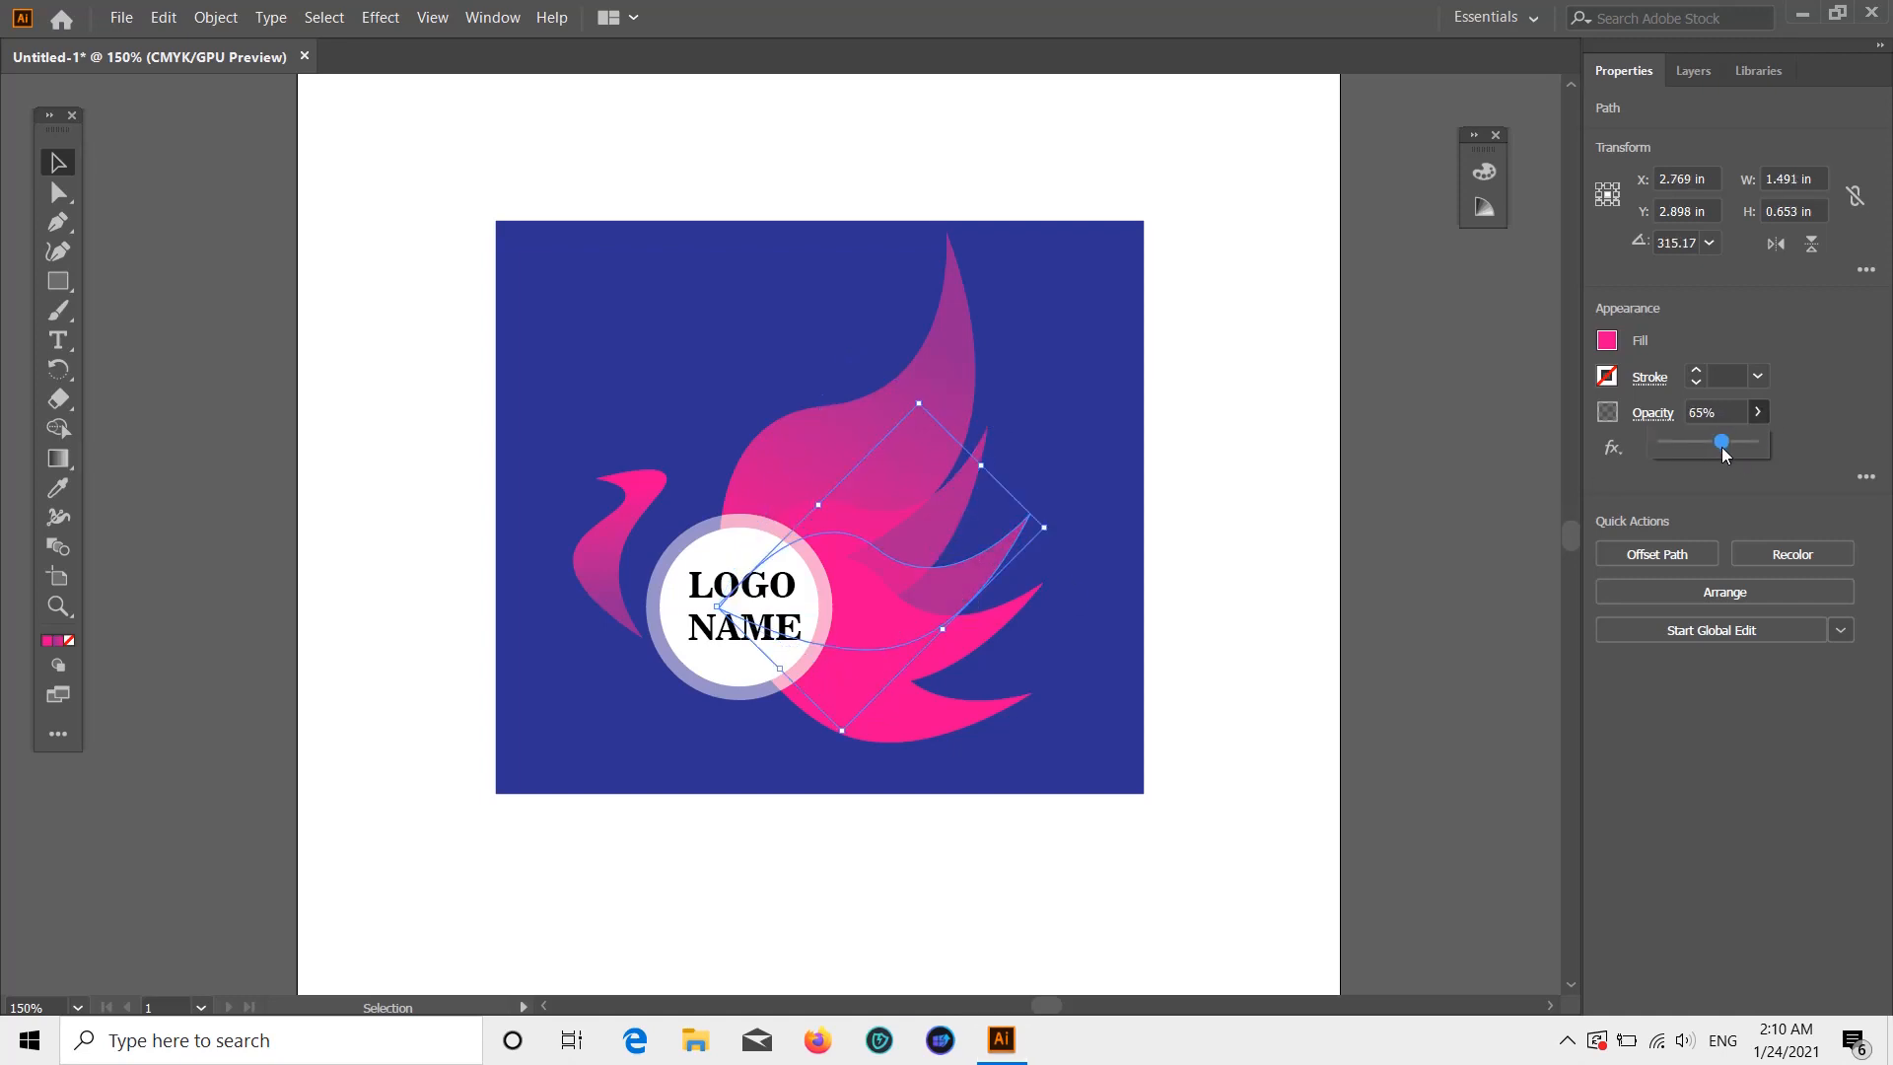
left_click(1013, 646)
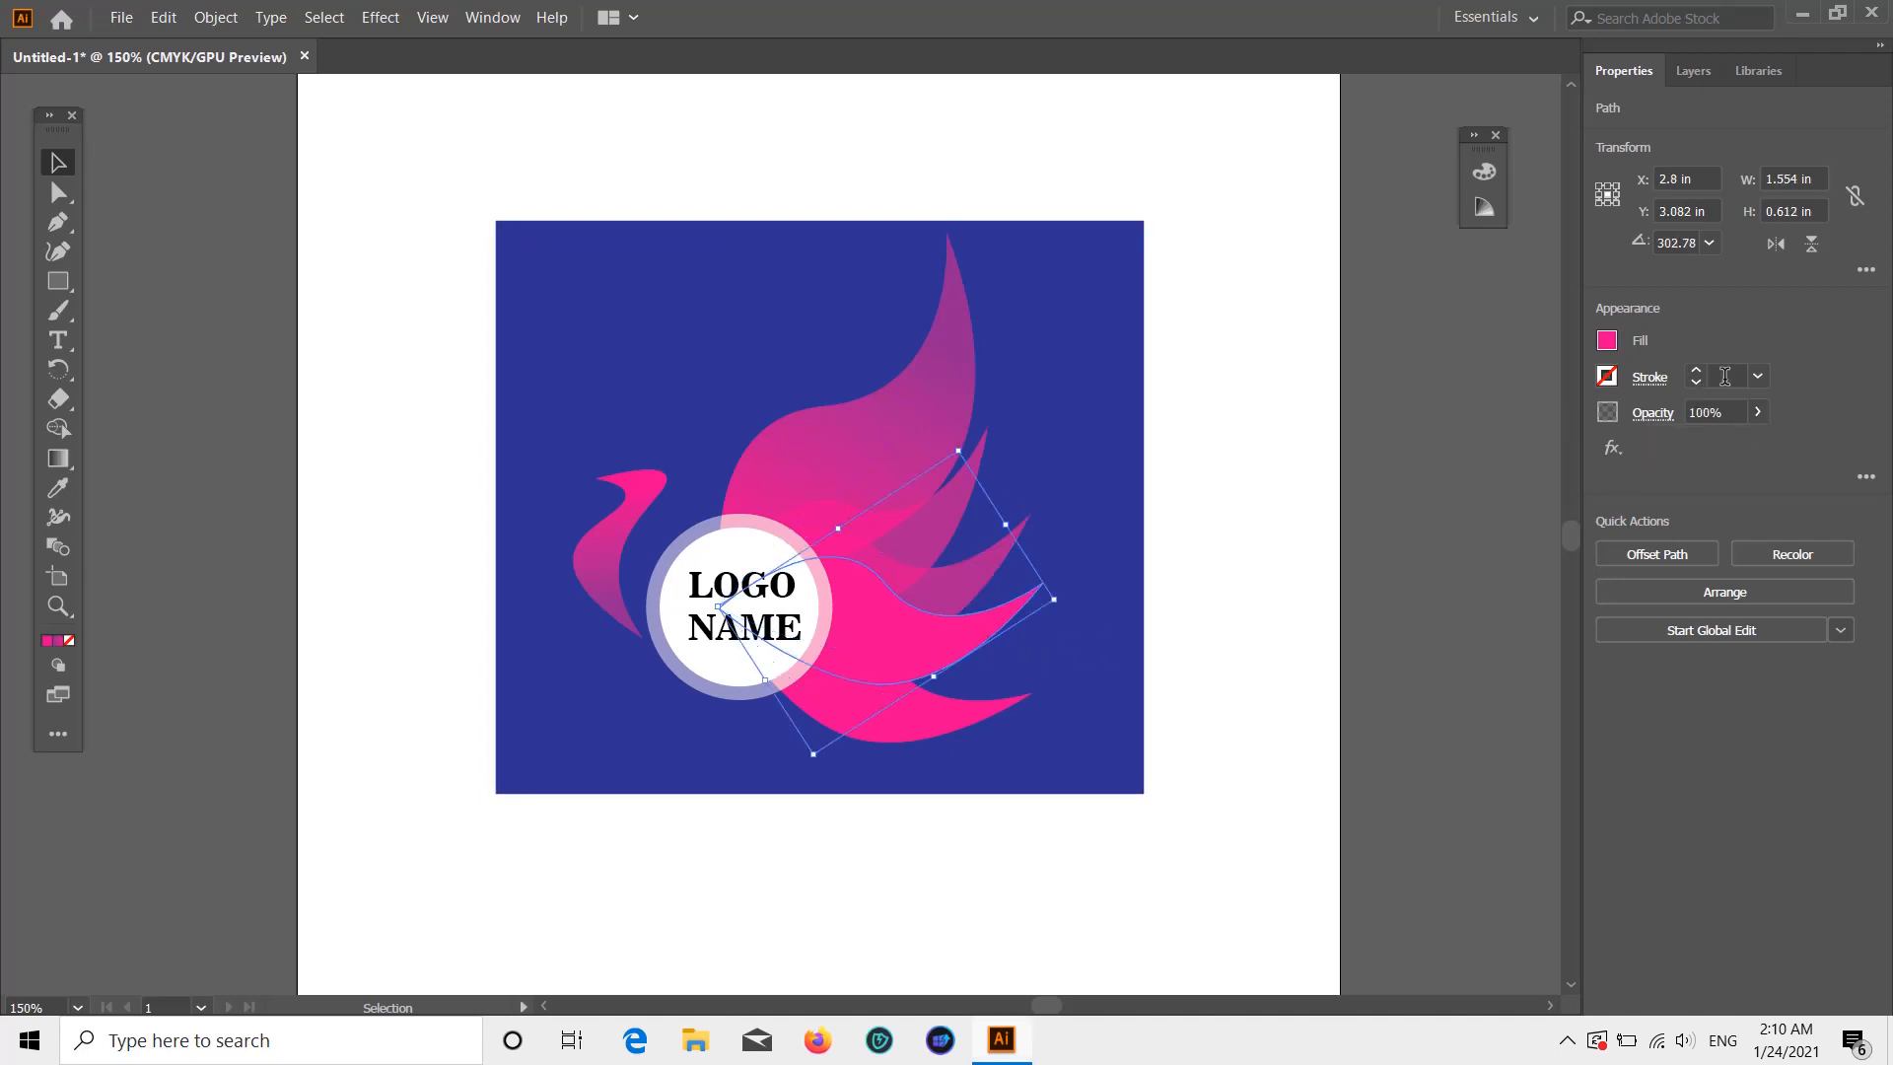
left_click(1759, 412)
left_click(1717, 441)
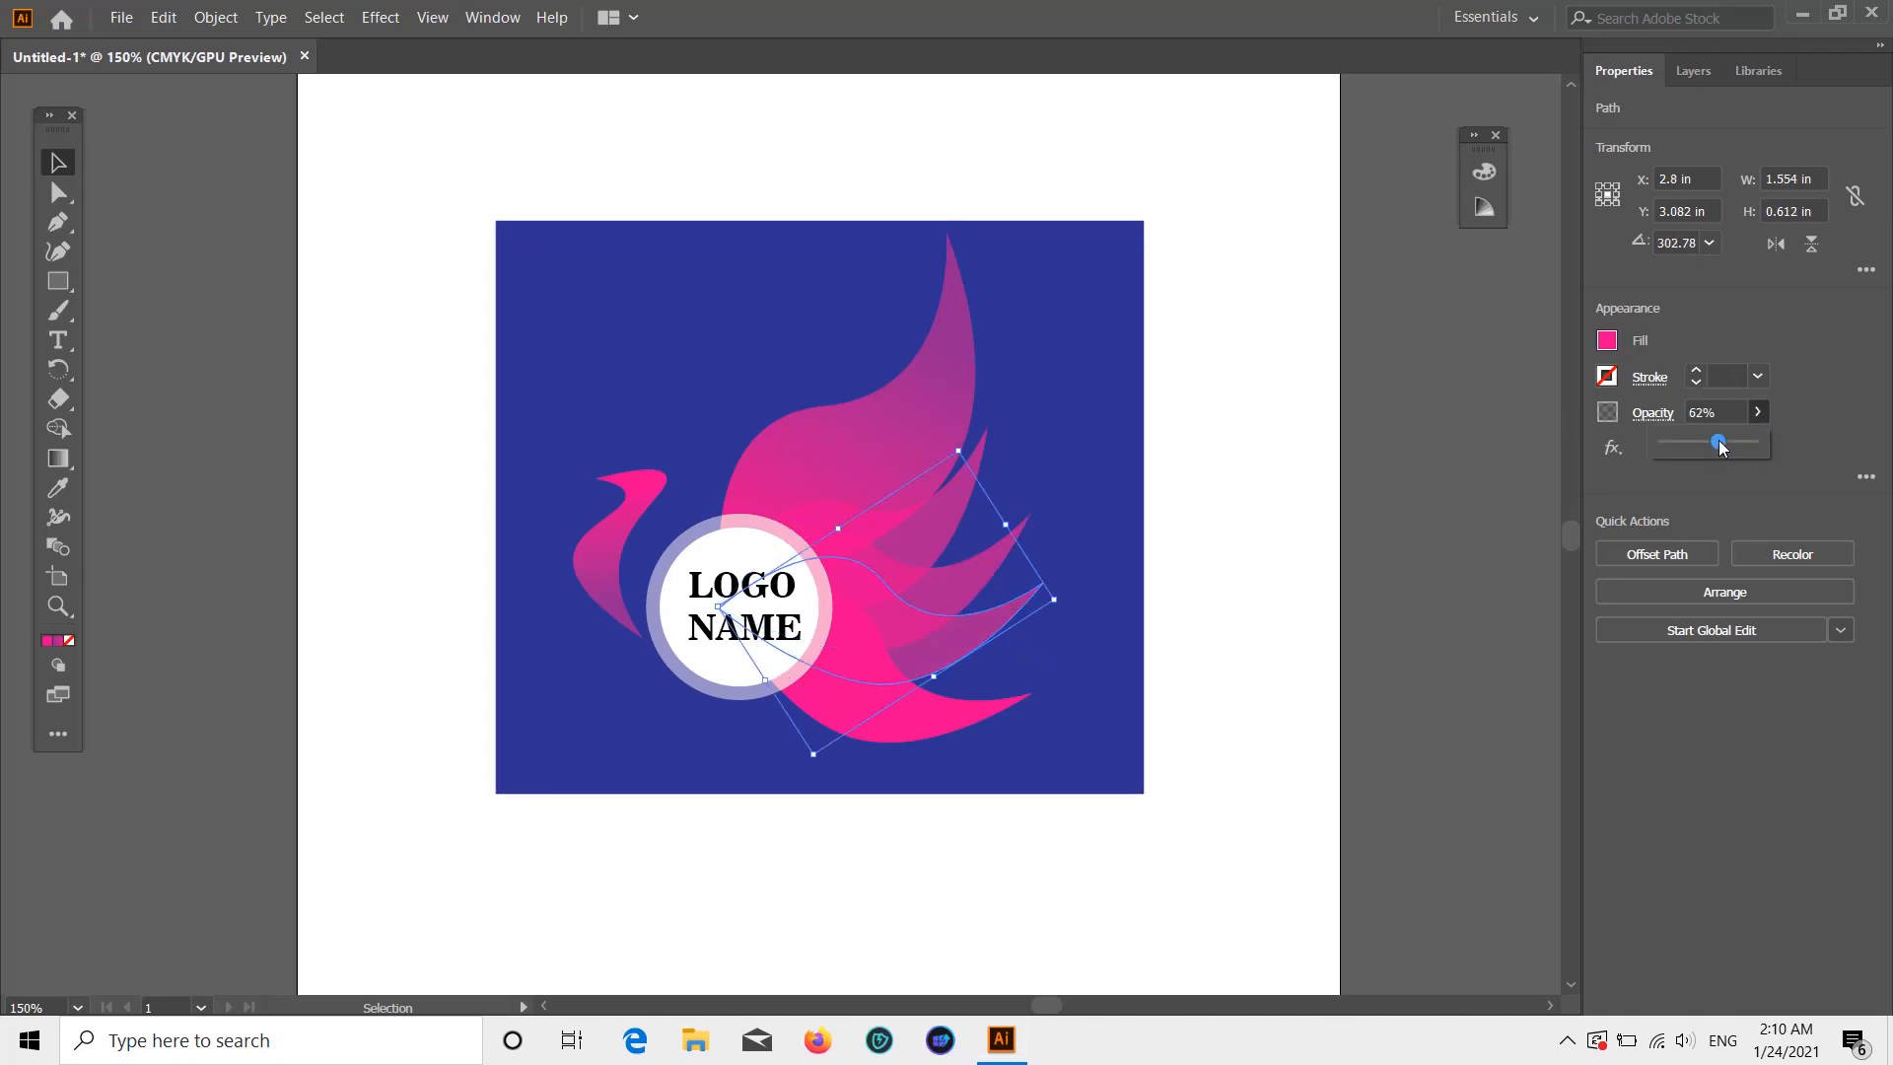
left_click_drag(1721, 446, 1723, 446)
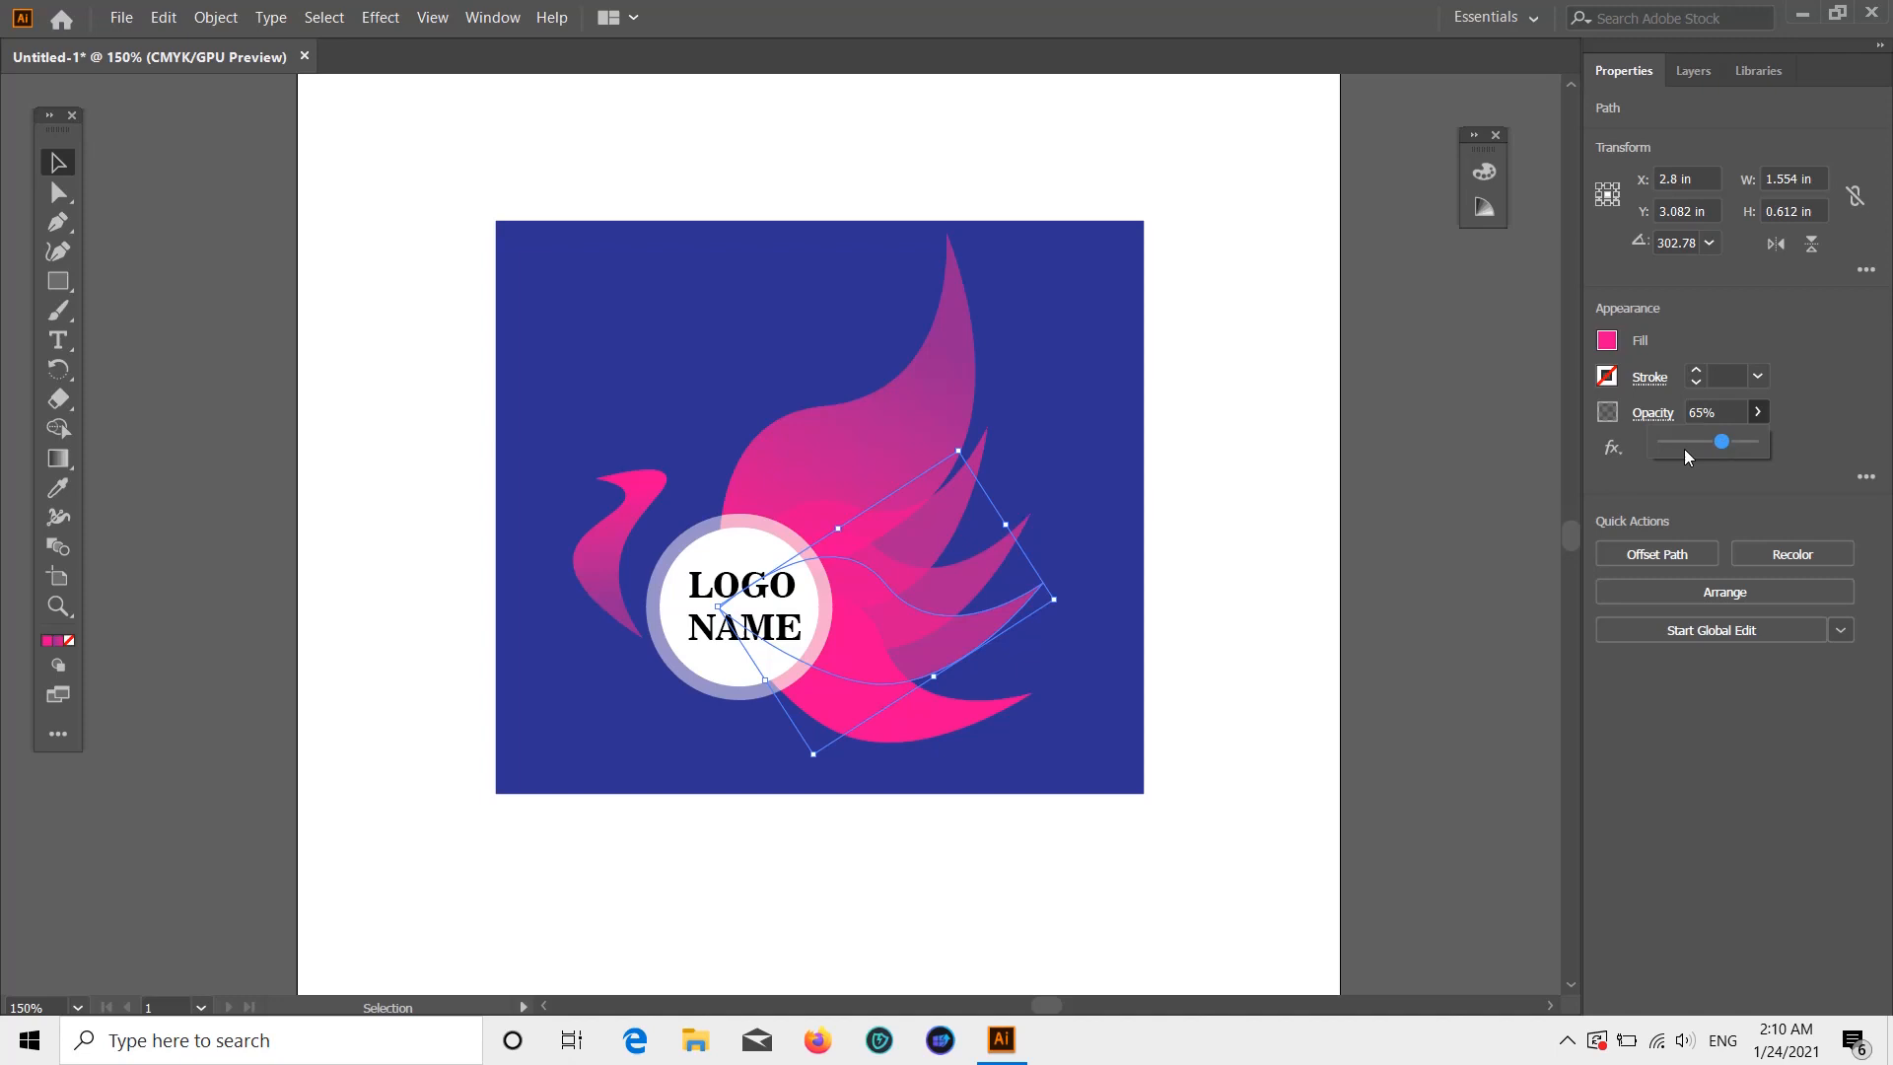
- Set the opacity of the lowest wing feather to 67% and deselect it
left_click(887, 708)
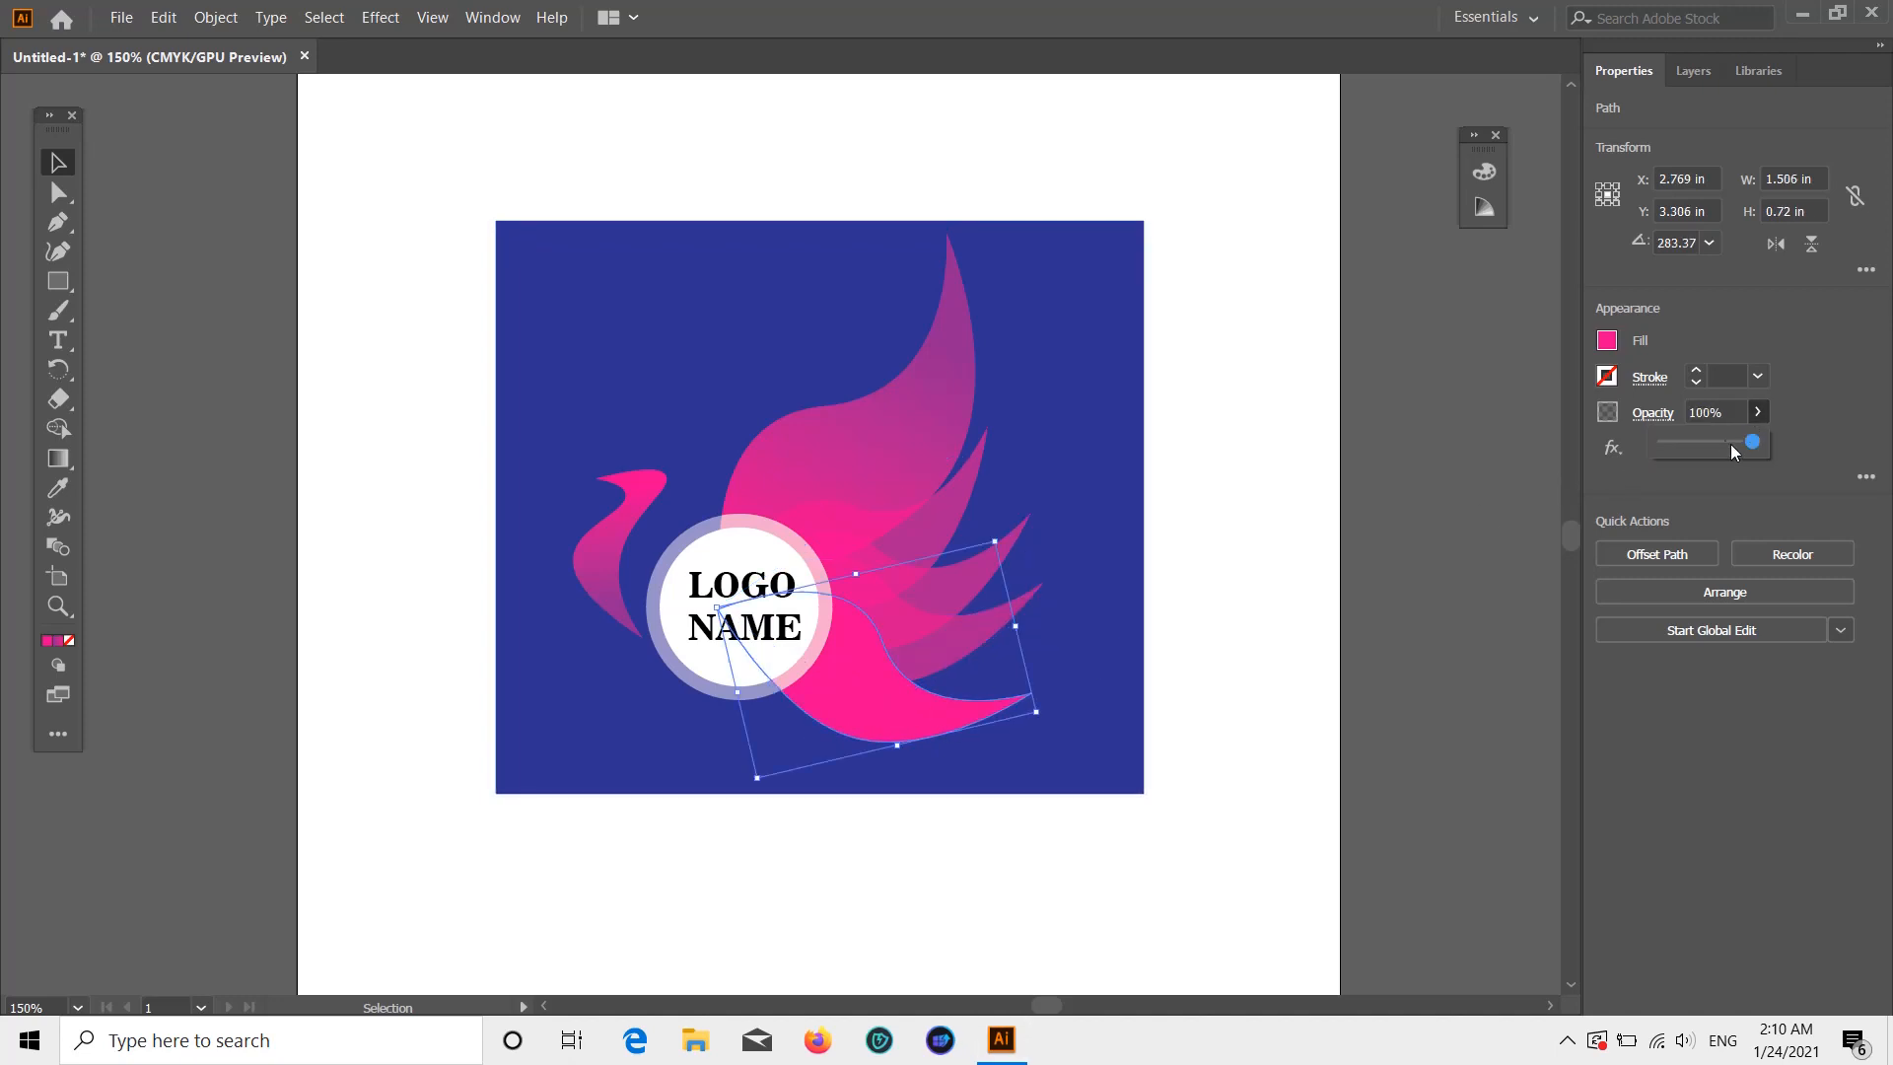
left_click_drag(1735, 451, 1724, 448)
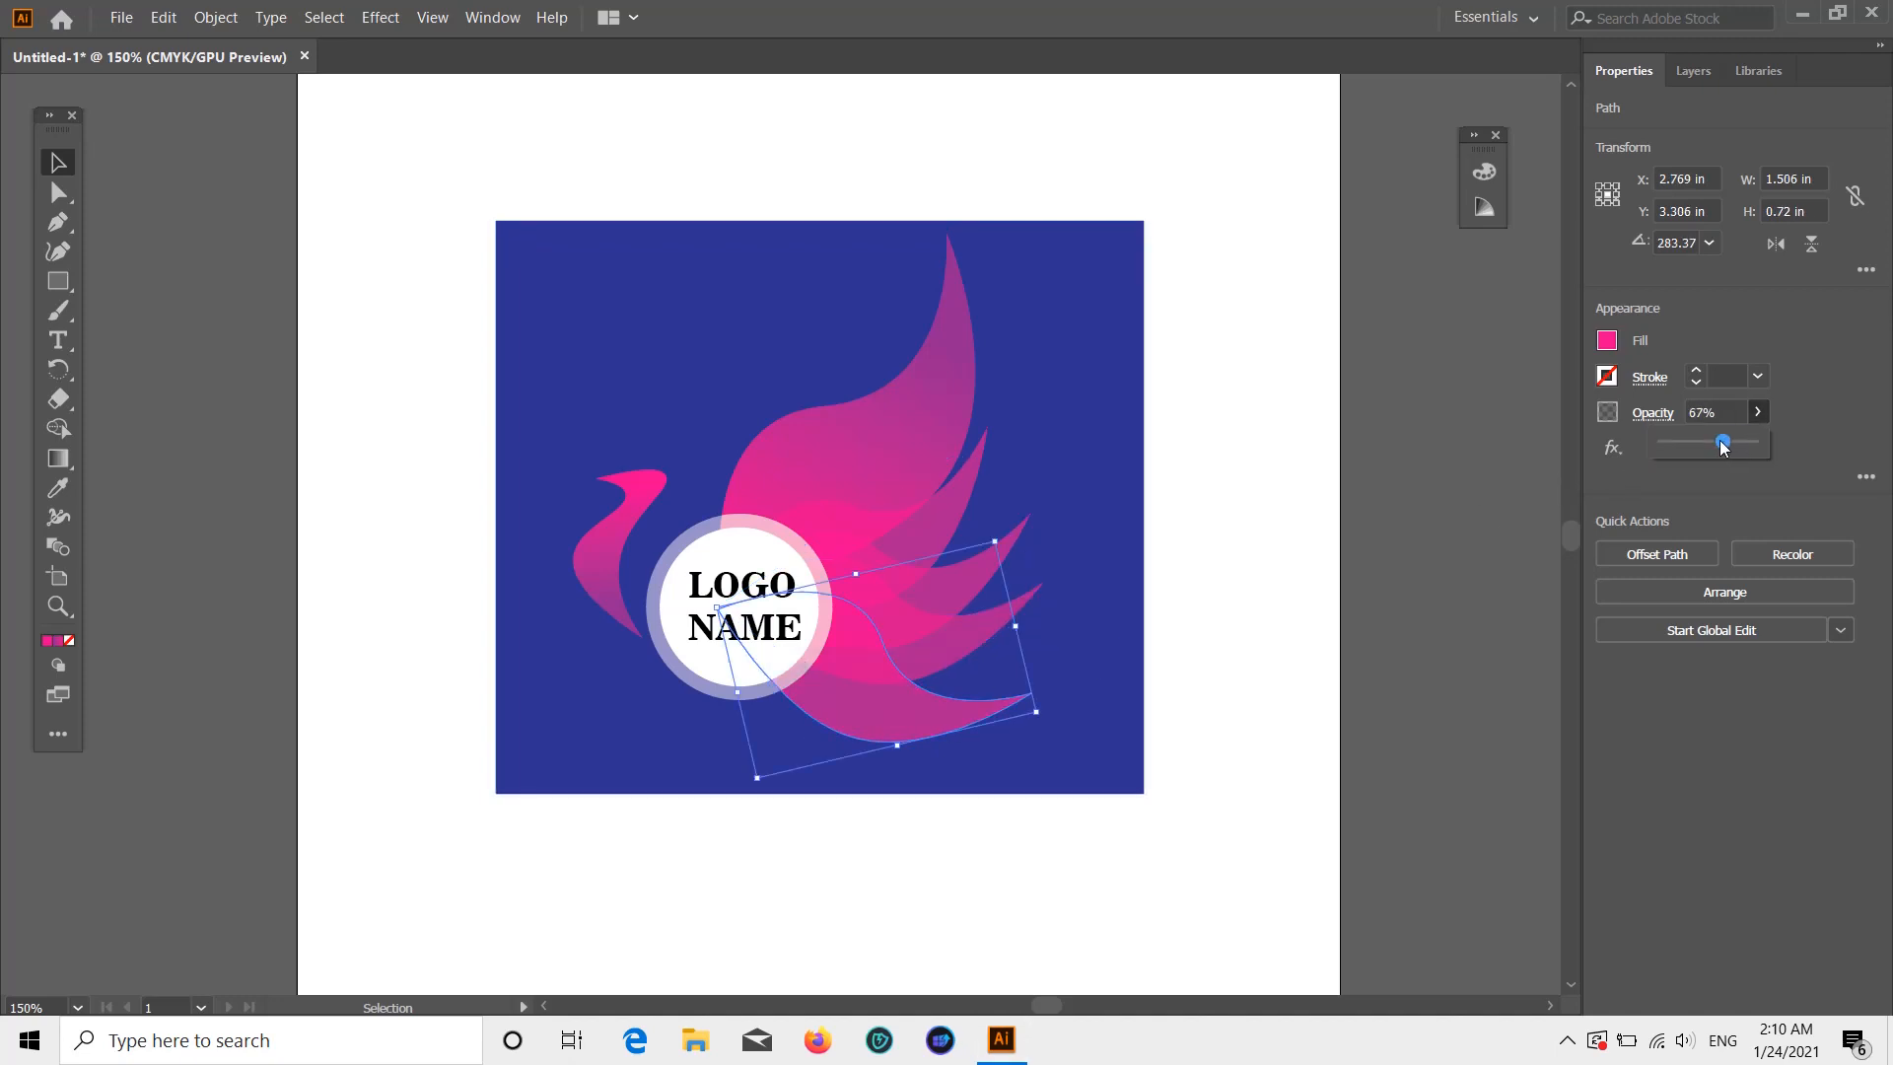
left_click(1458, 483)
- Group the background rectangle, bird shapes, circle badge and LOGO NAME text together
scroll(1431, 487, "down", 2)
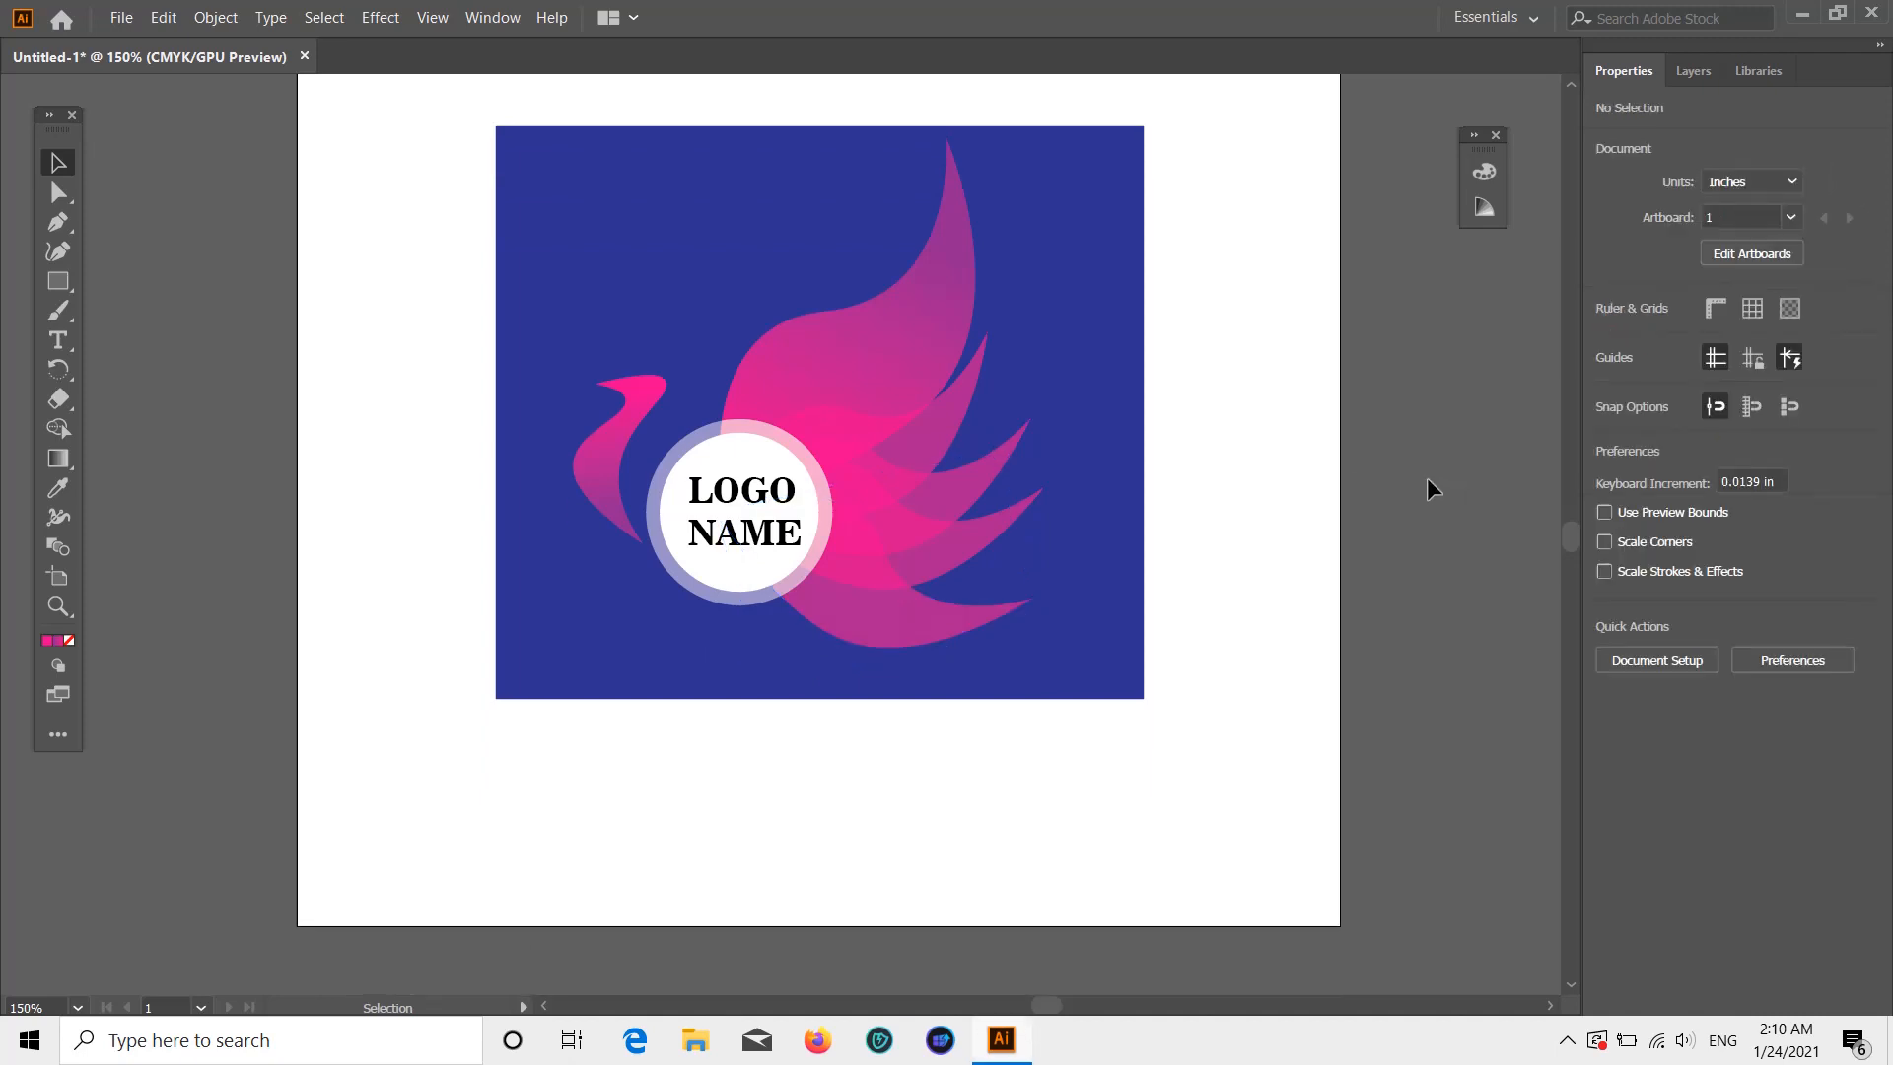
scroll(1428, 478, "up", 3)
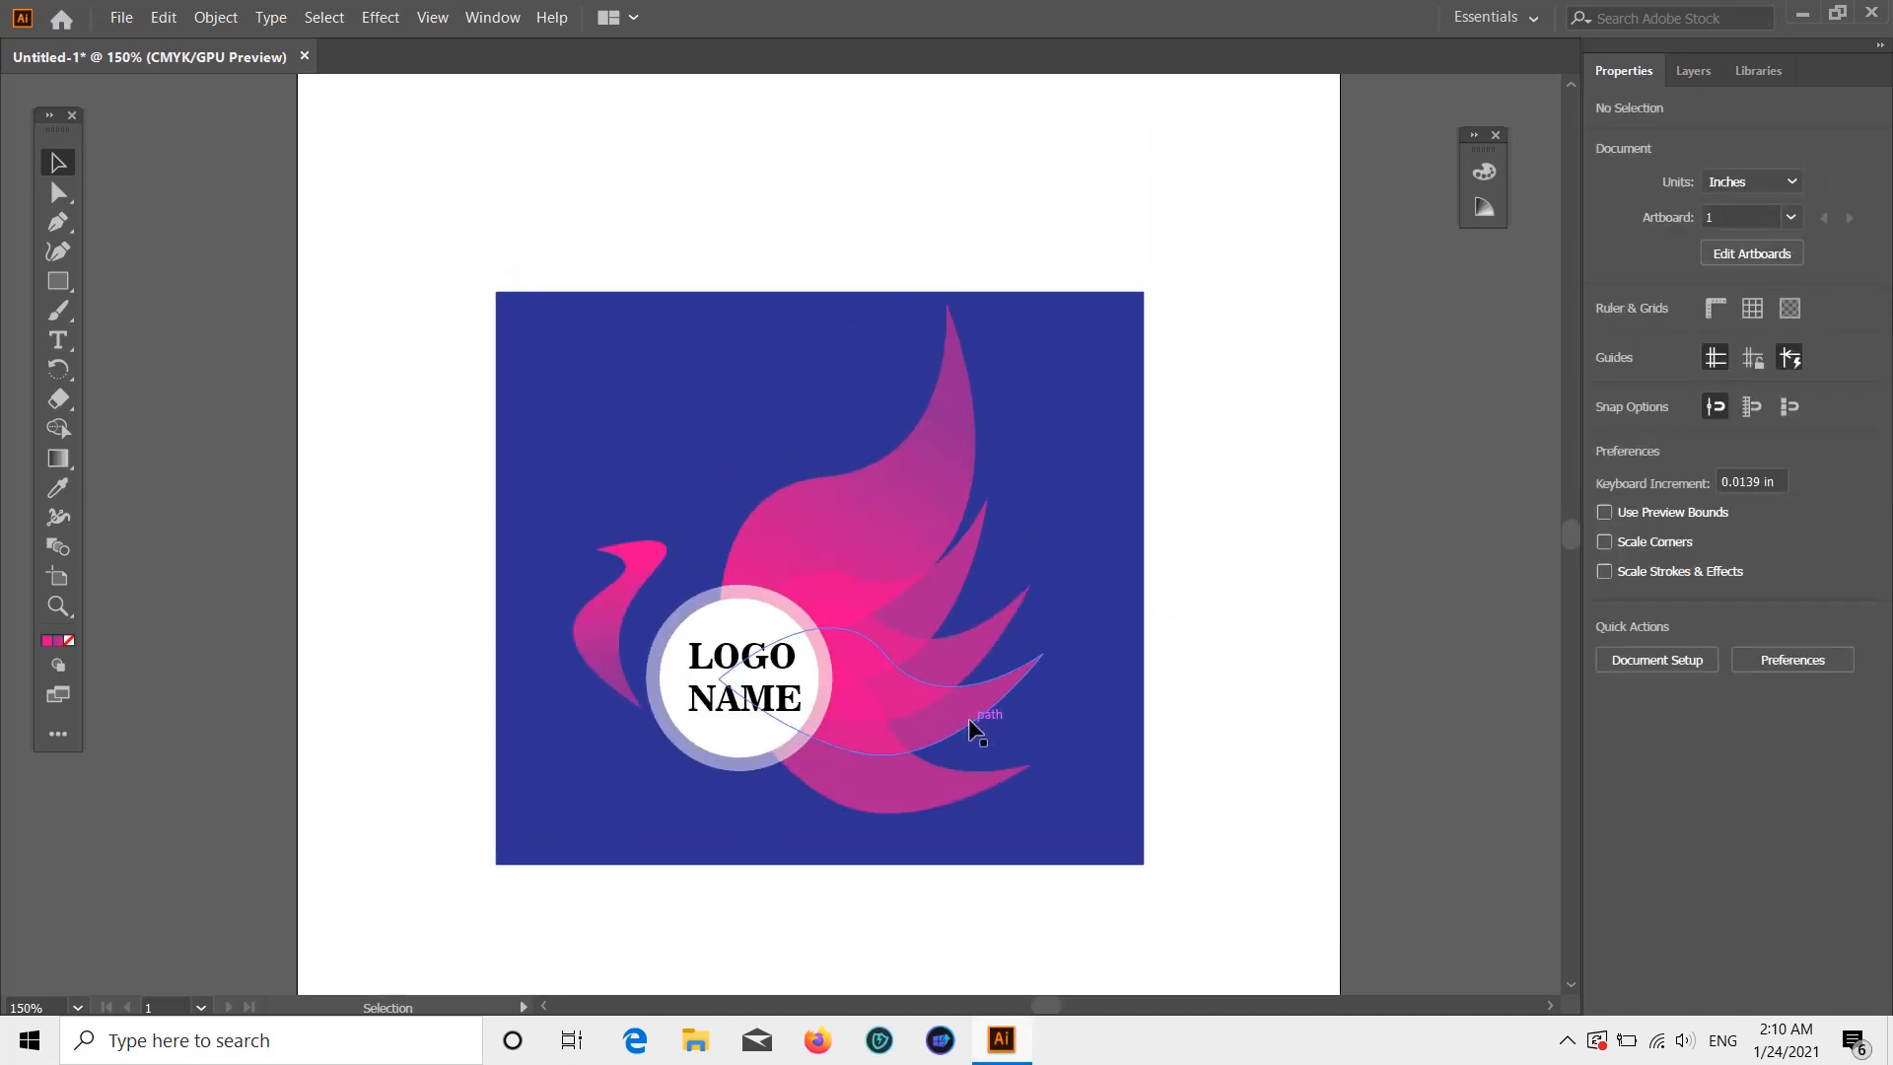
scroll(1061, 680, "down", 3)
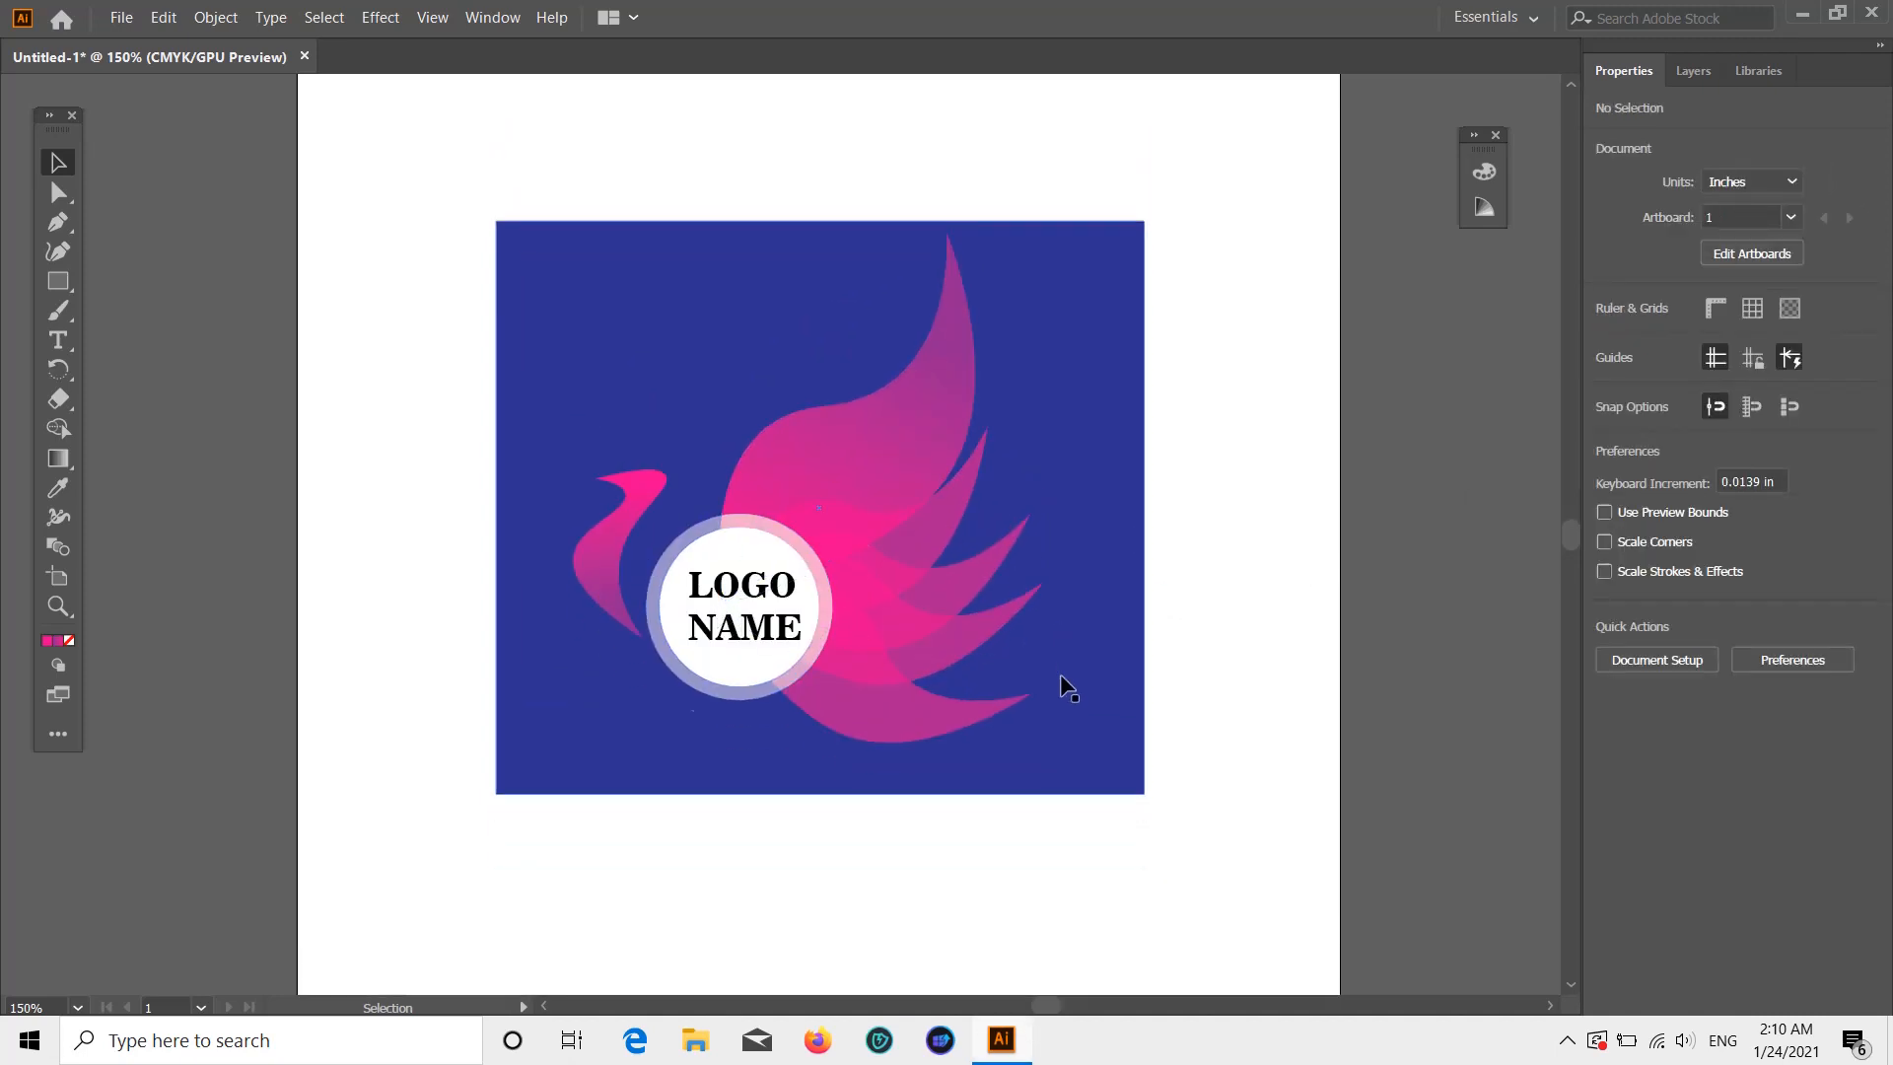
scroll(1061, 680, "up", 2)
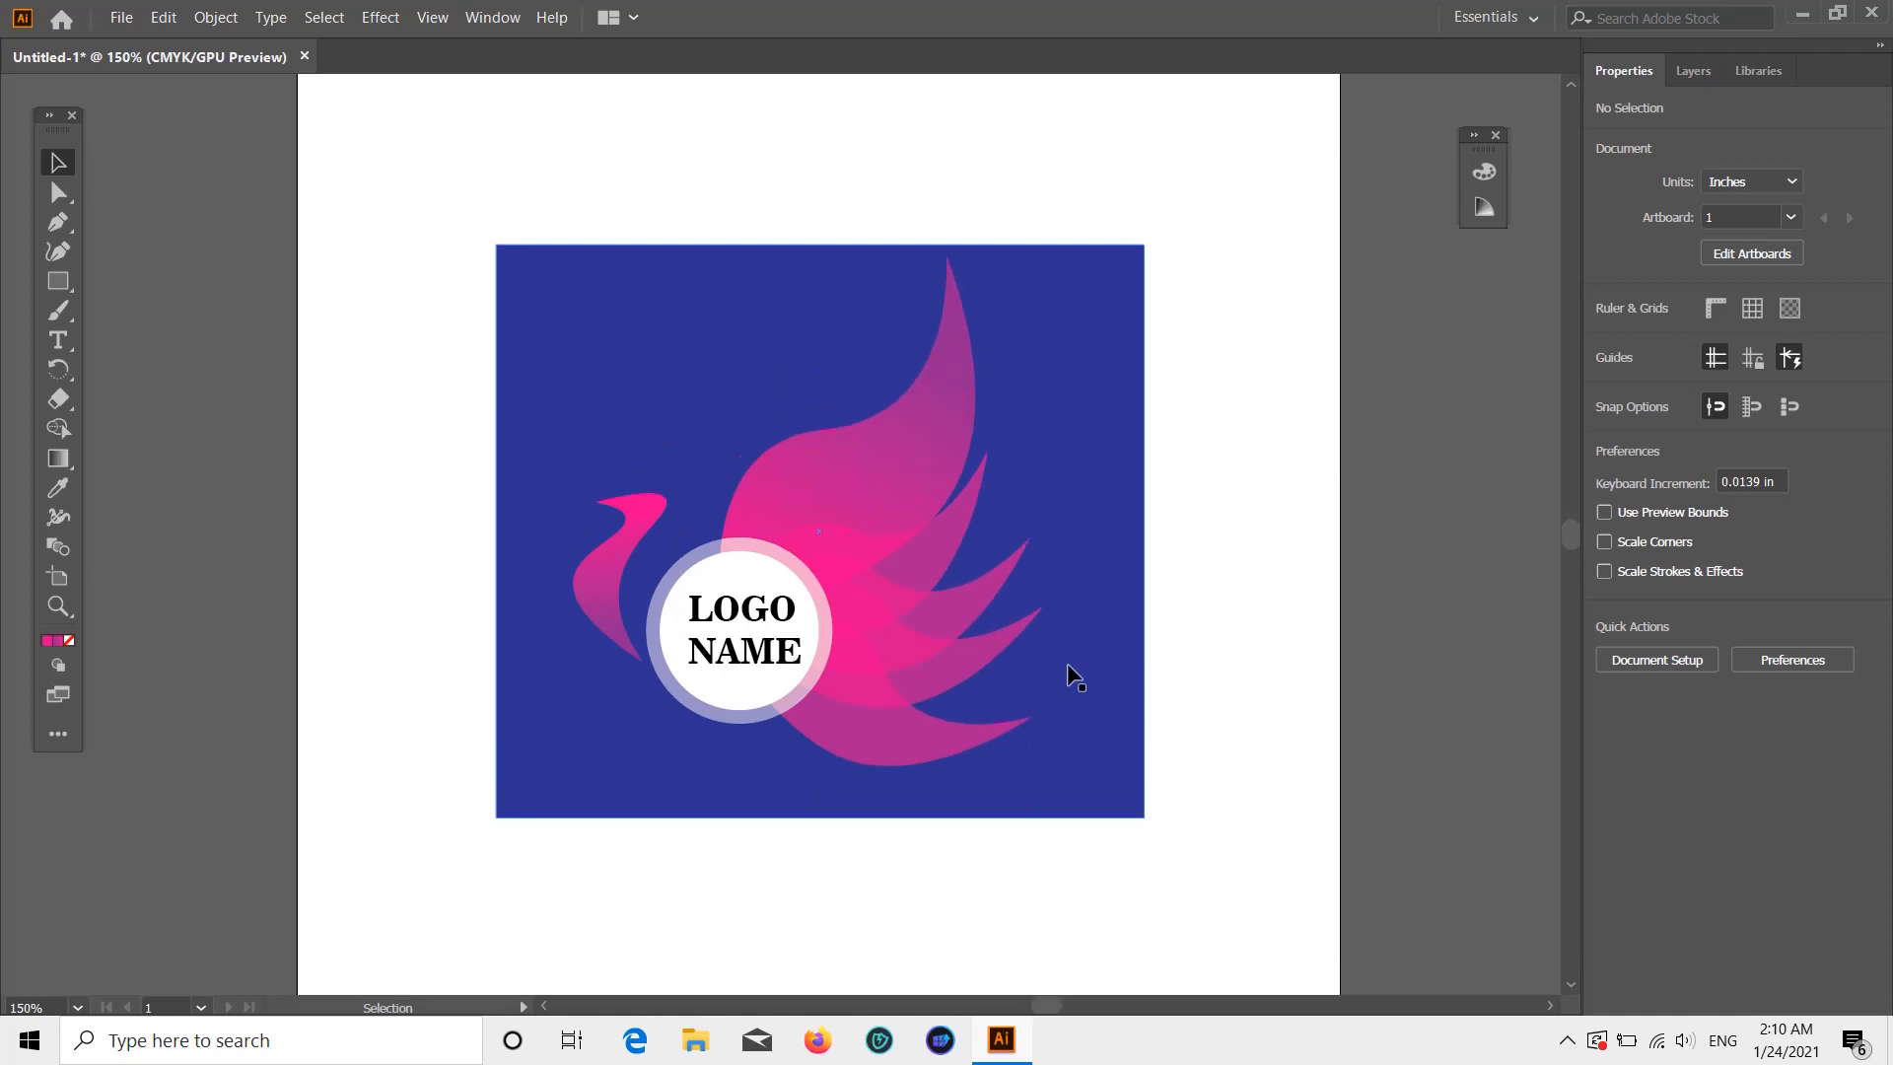
left_click_drag(420, 230, 1214, 889)
right_click(967, 627)
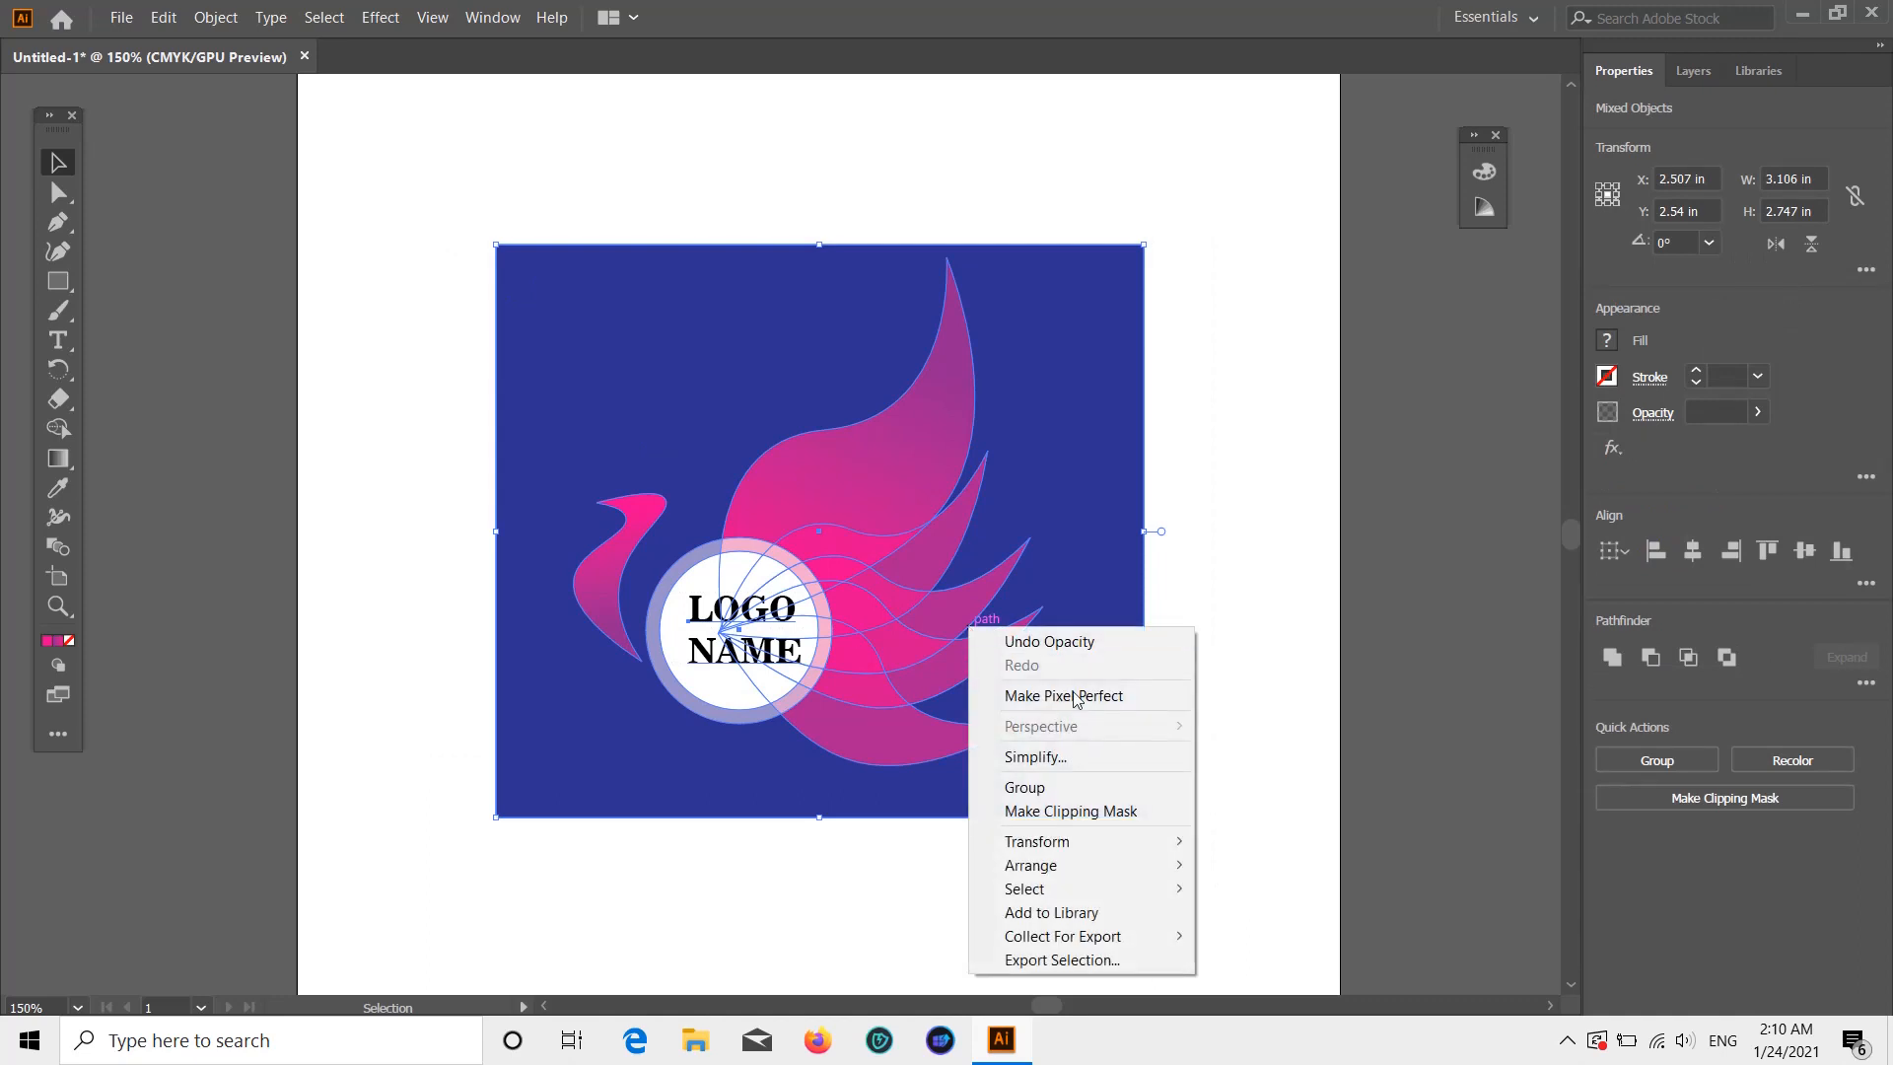
left_click(1061, 787)
key("ctrl+minus")
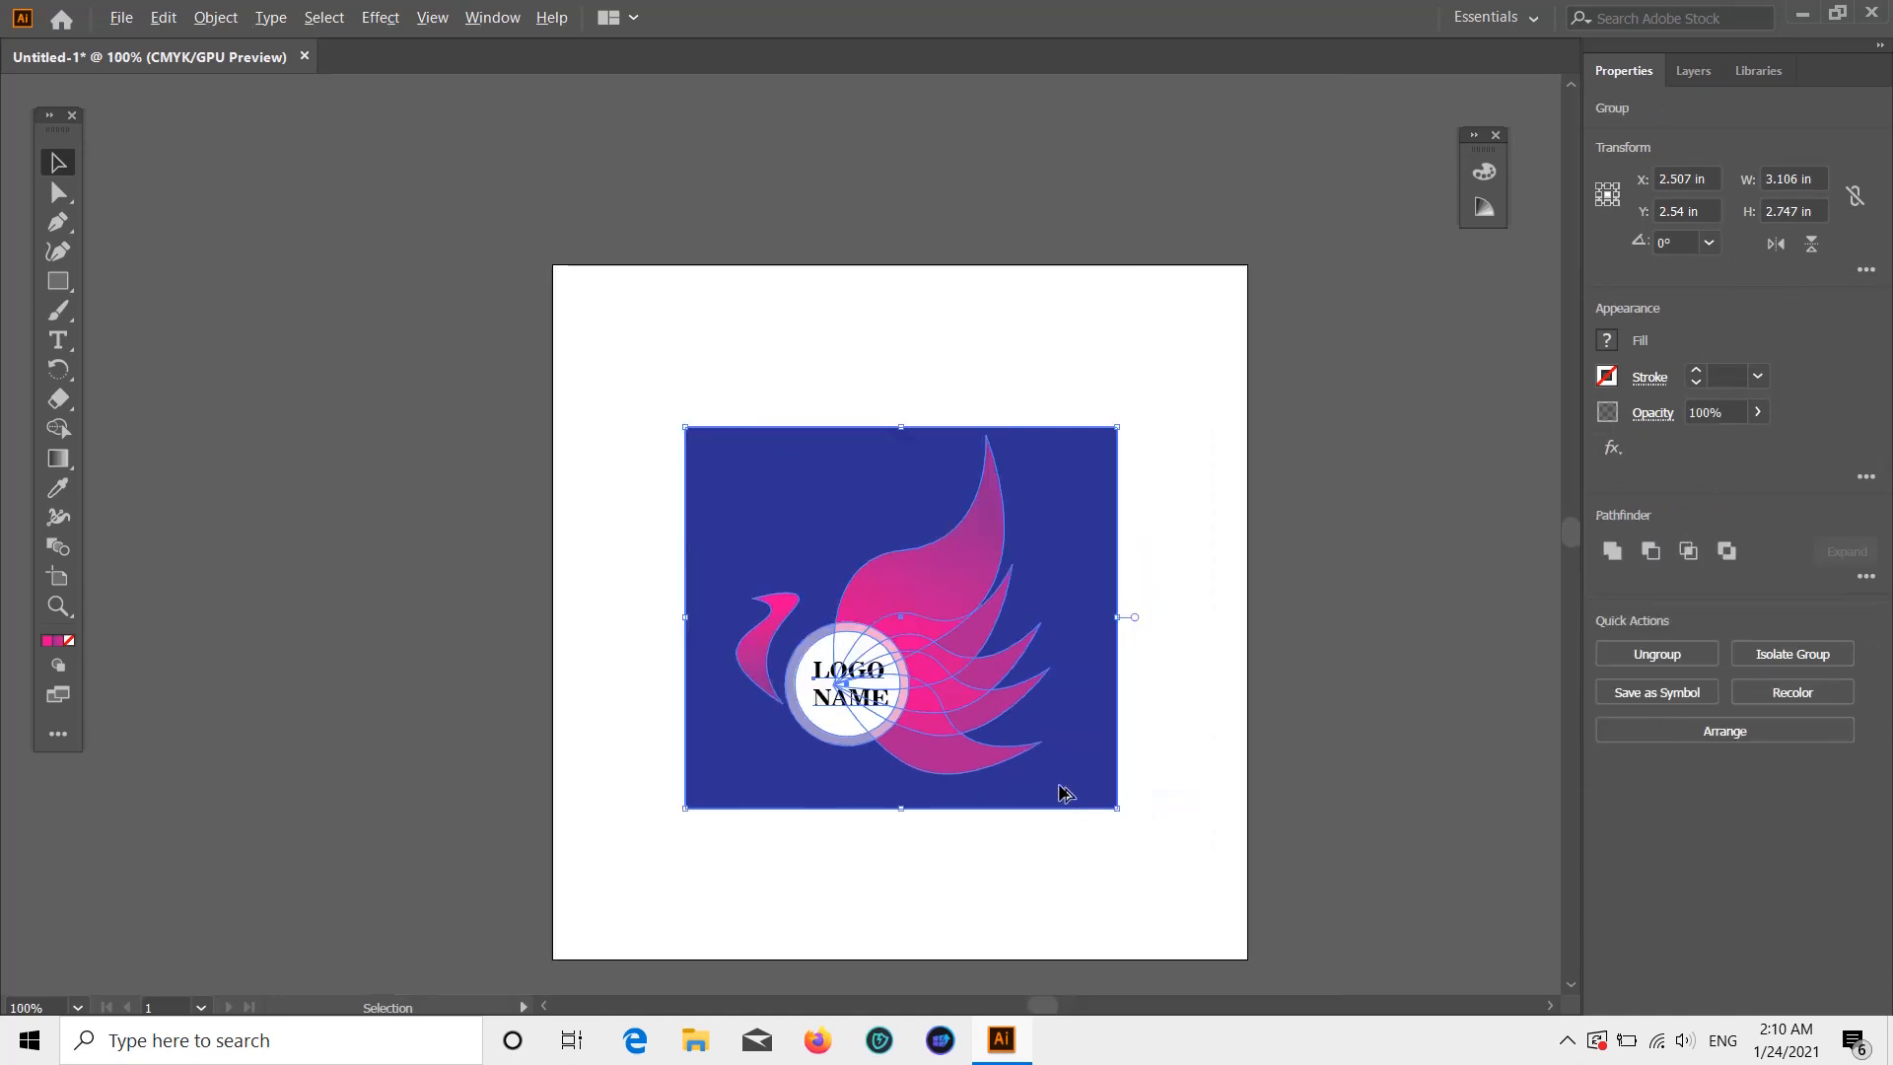
- Scale the logo group up to about 4.513 by 3.991 in and position it on the artboard at X 2.558 in, Y 2.429 in
left_click_drag(1117, 427, 1242, 317)
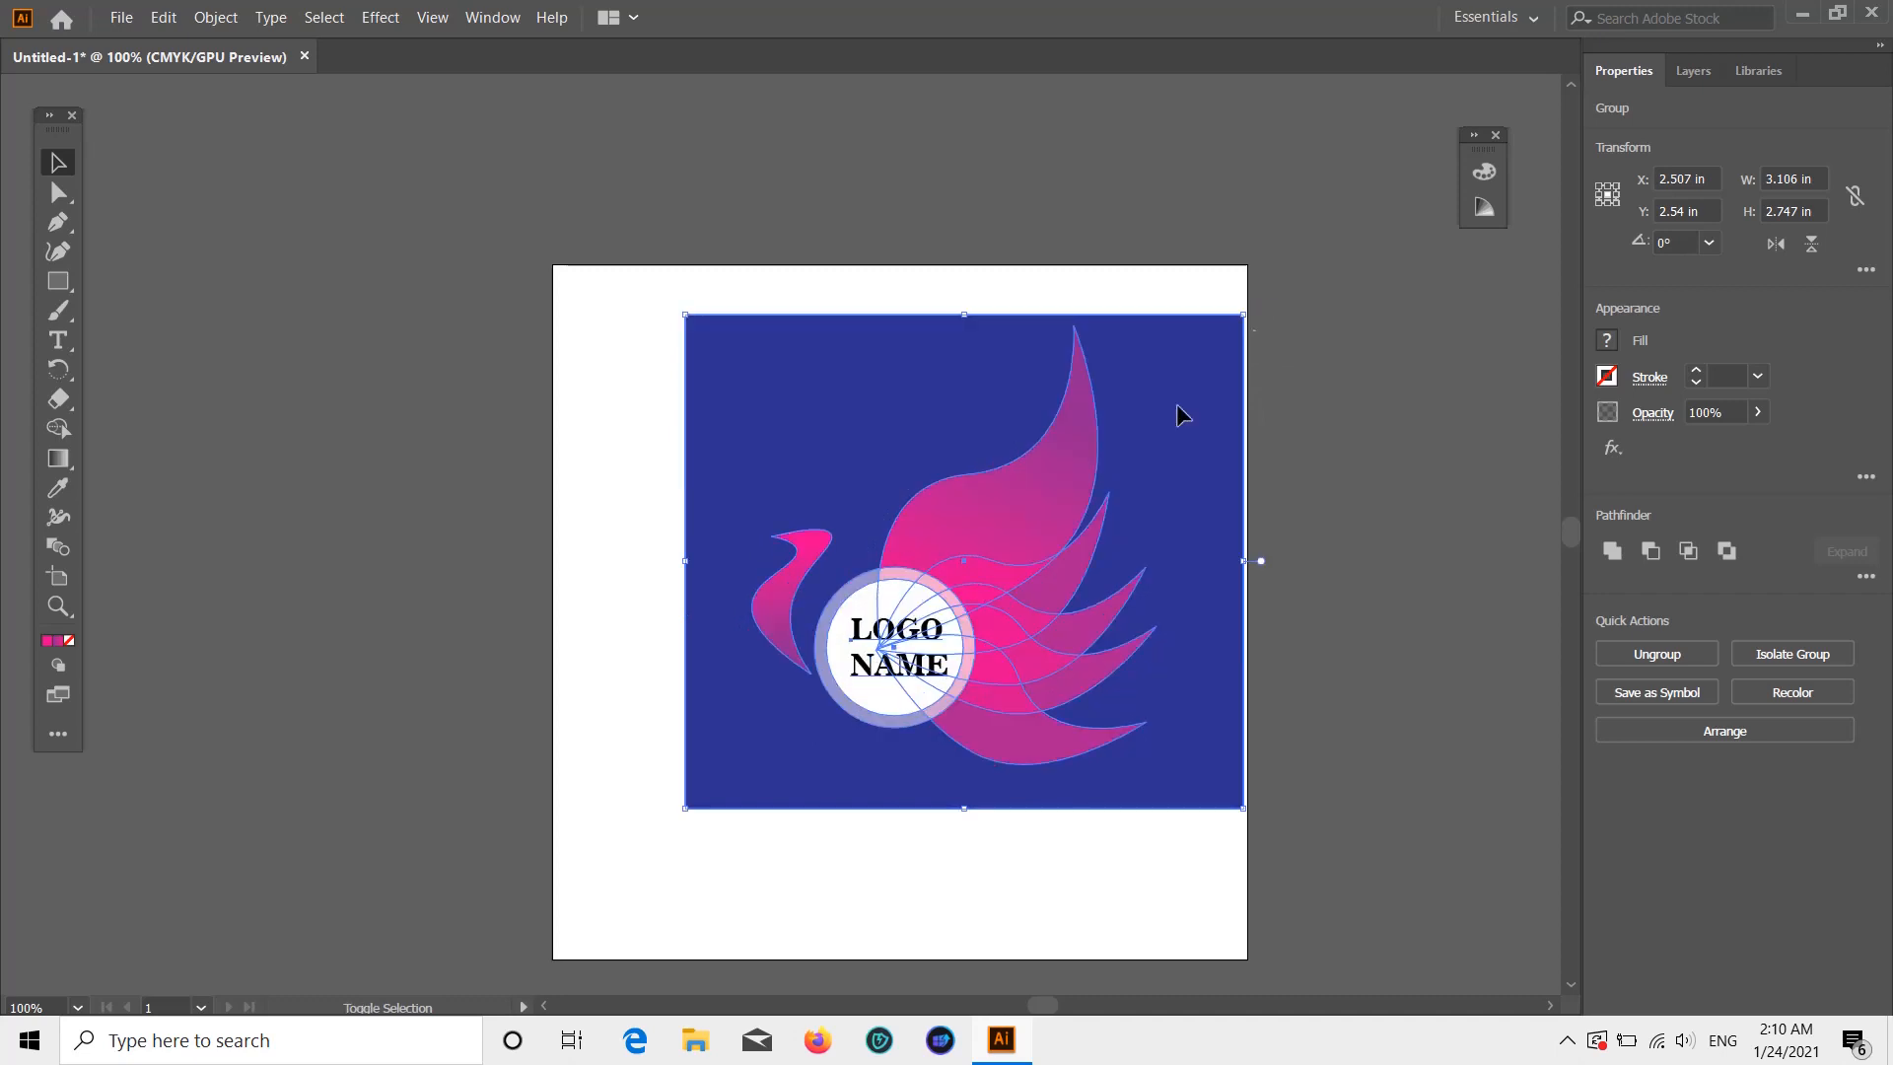
left_click_drag(981, 643, 903, 745)
left_click_drag(1171, 420, 1233, 304)
key("ctrl+shift+a")
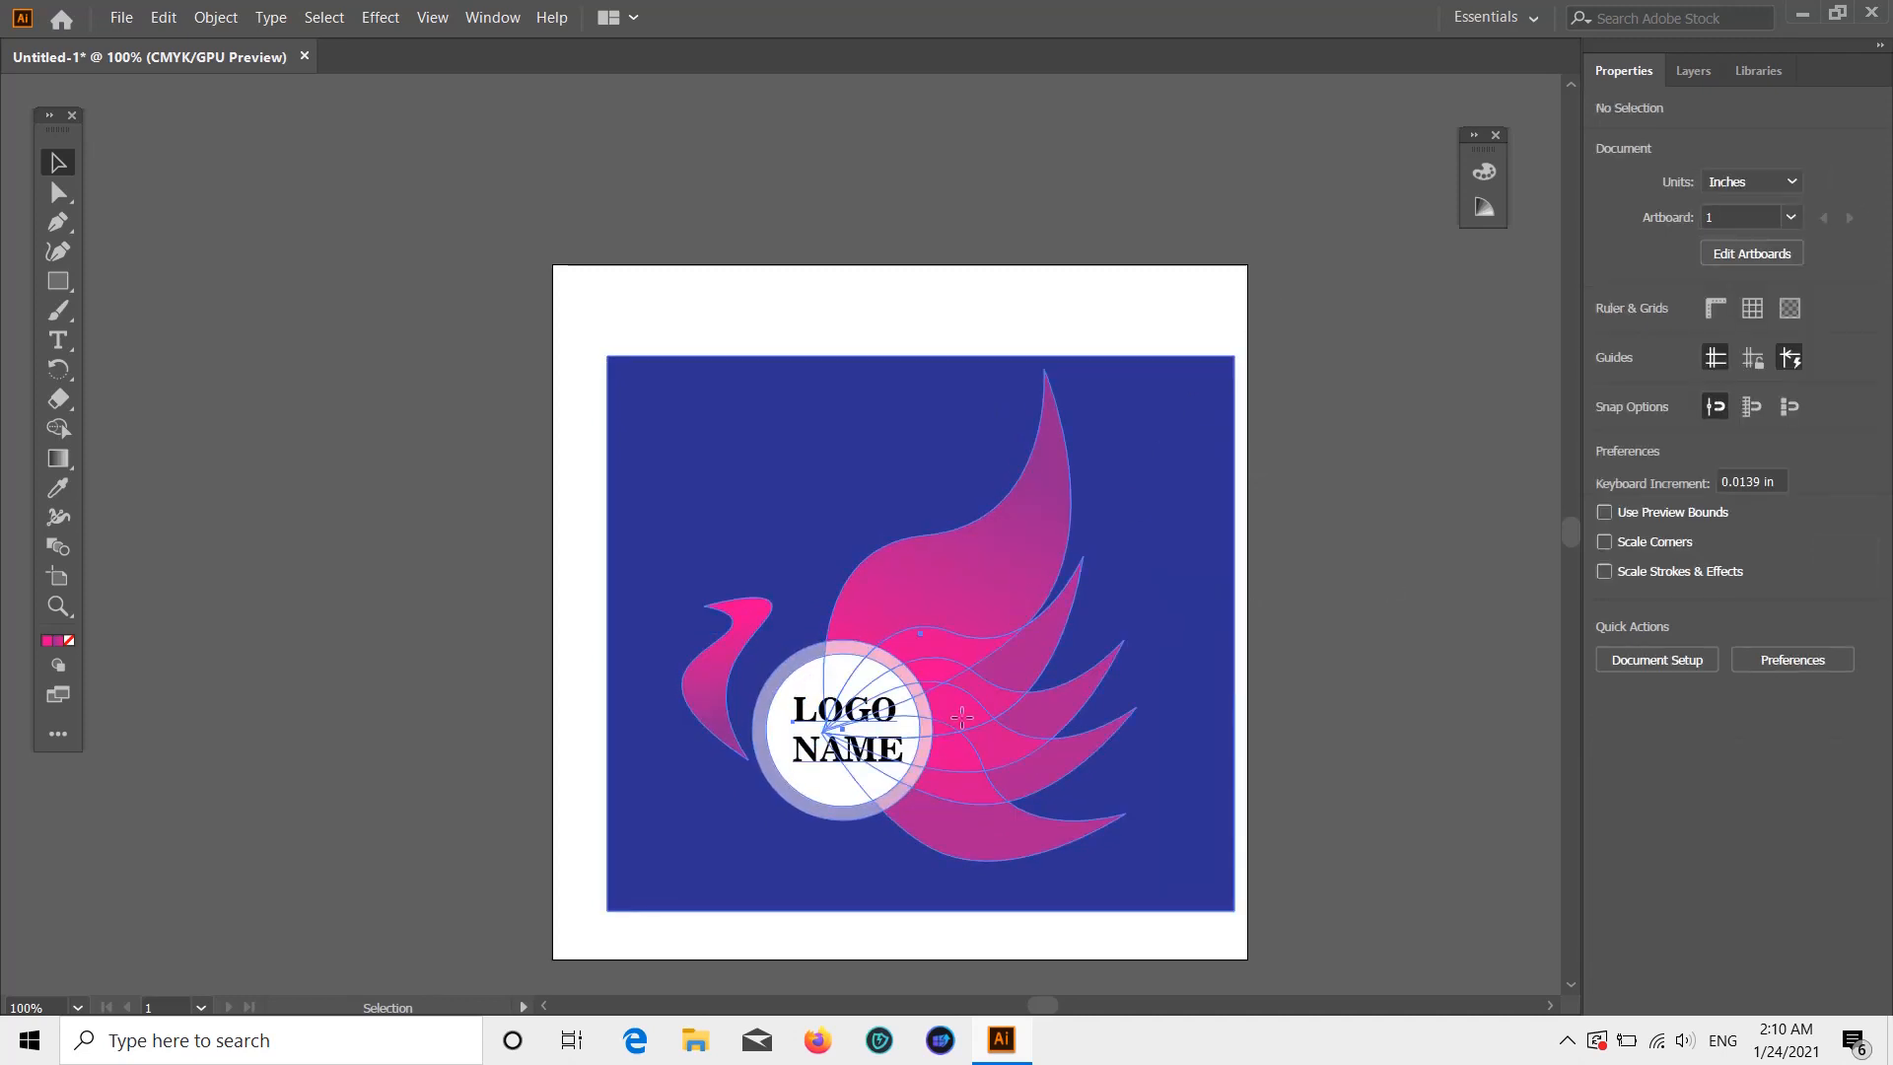
left_click_drag(958, 706, 950, 687)
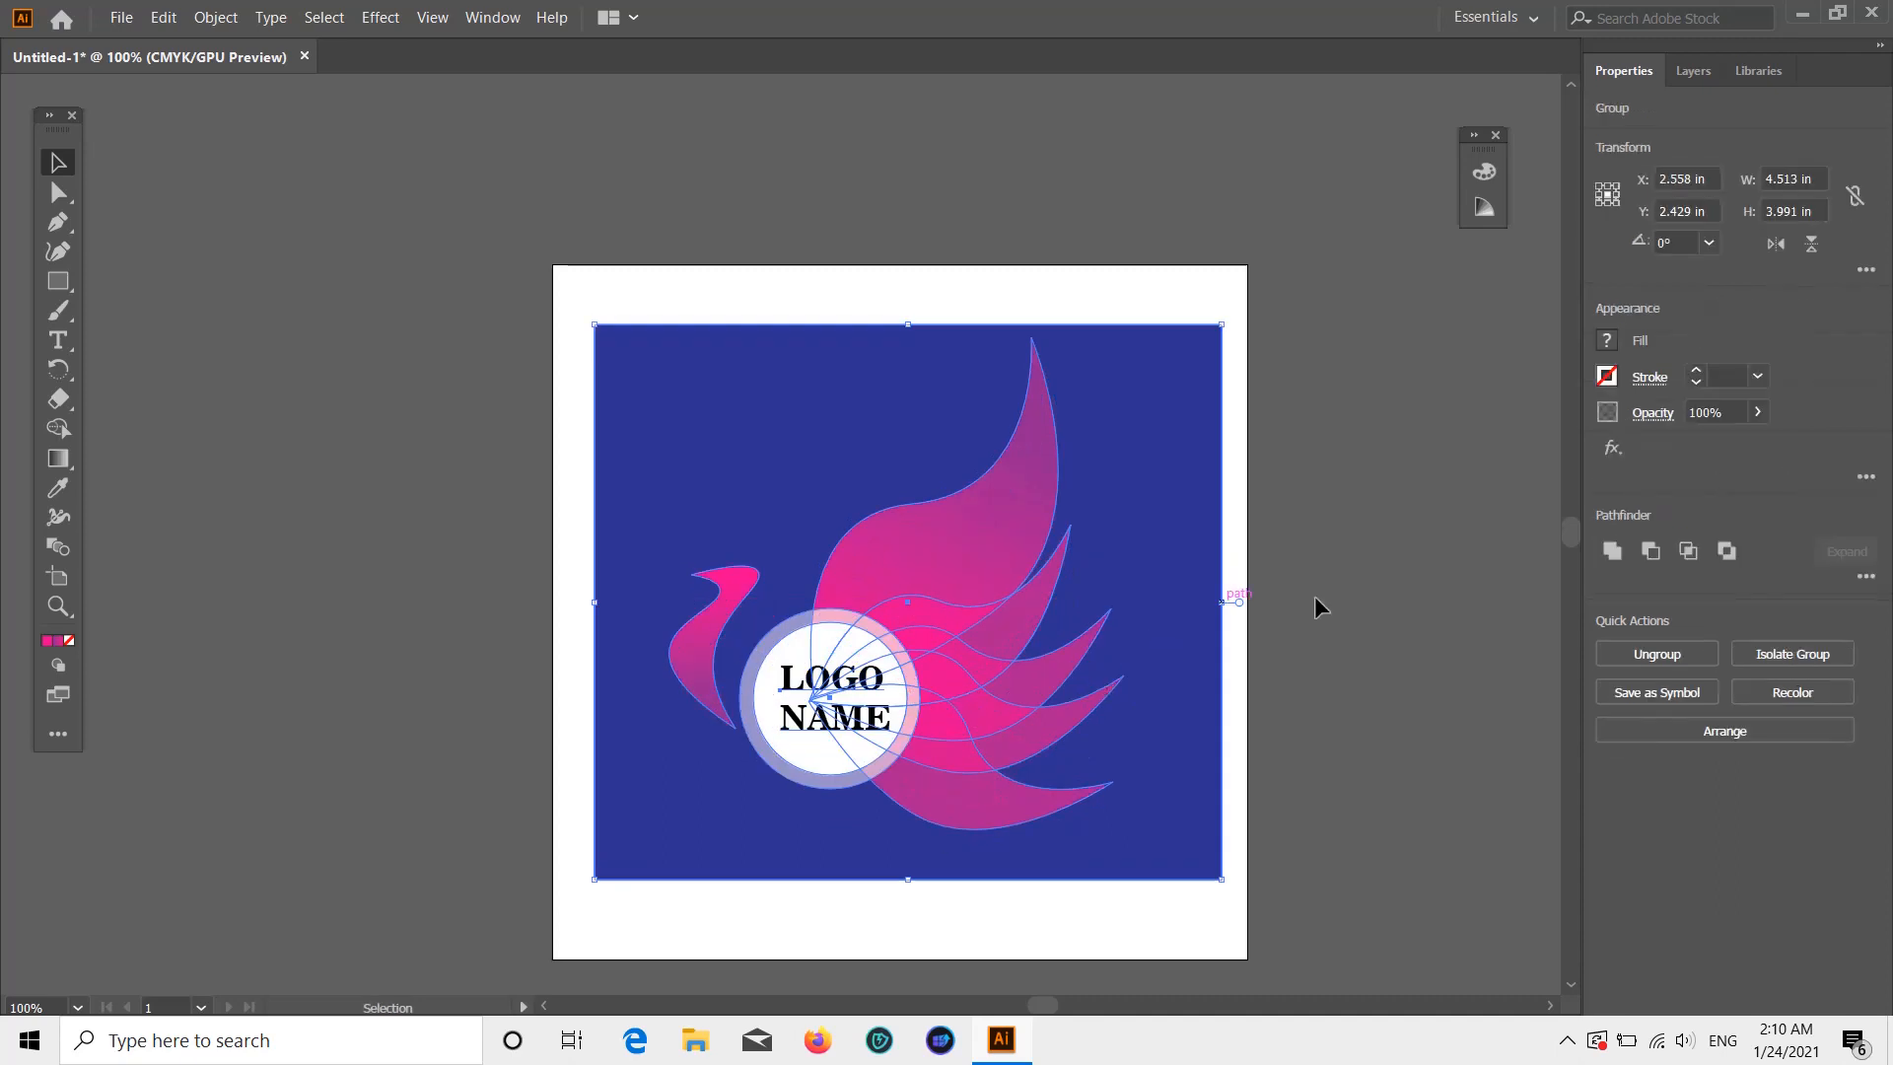
left_click(1487, 597)
scroll(1479, 616, "down", 2)
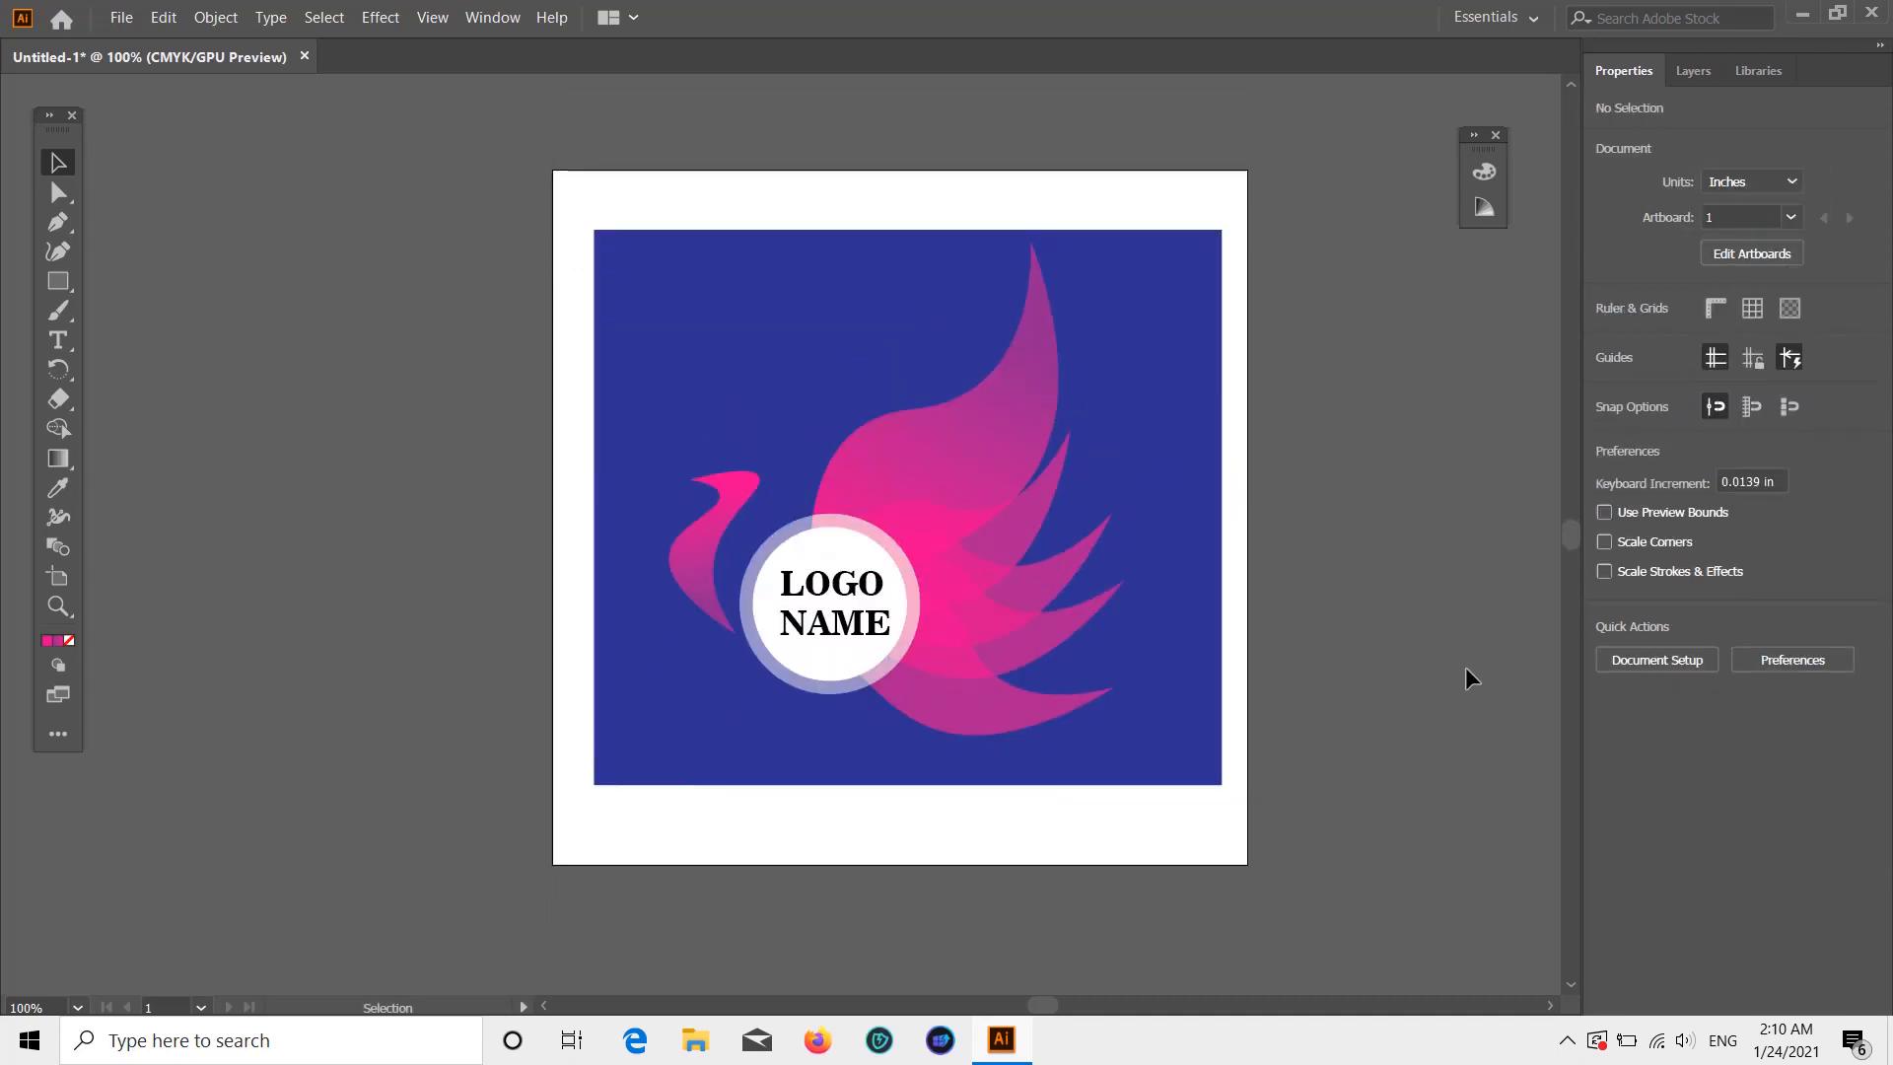